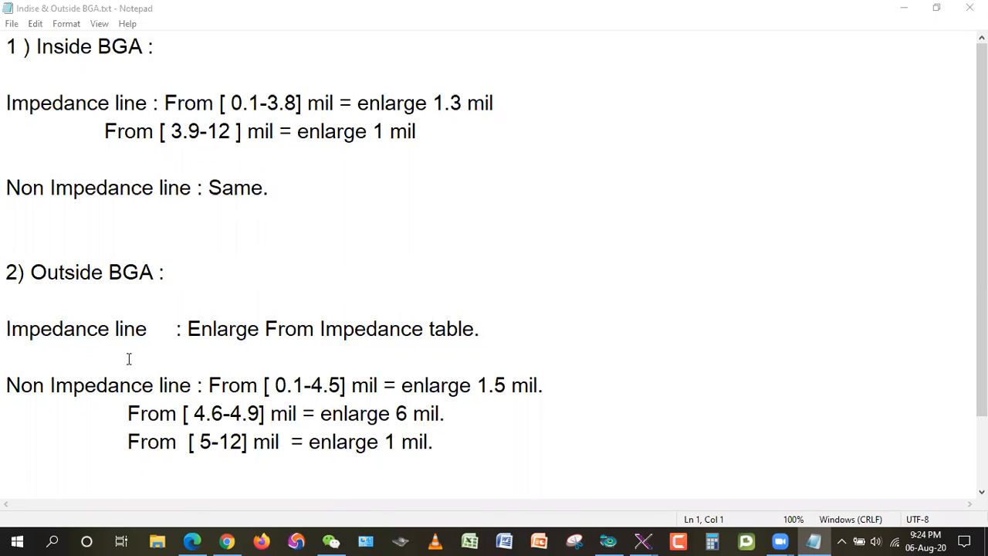
# Step: Consult the impedance table in 01S213-62858.pdf for the original and working line widths, and return to the Graphic Editor
pyautogui.click(904, 16)
pyautogui.rightClick(706, 155)
pyautogui.click(742, 196)
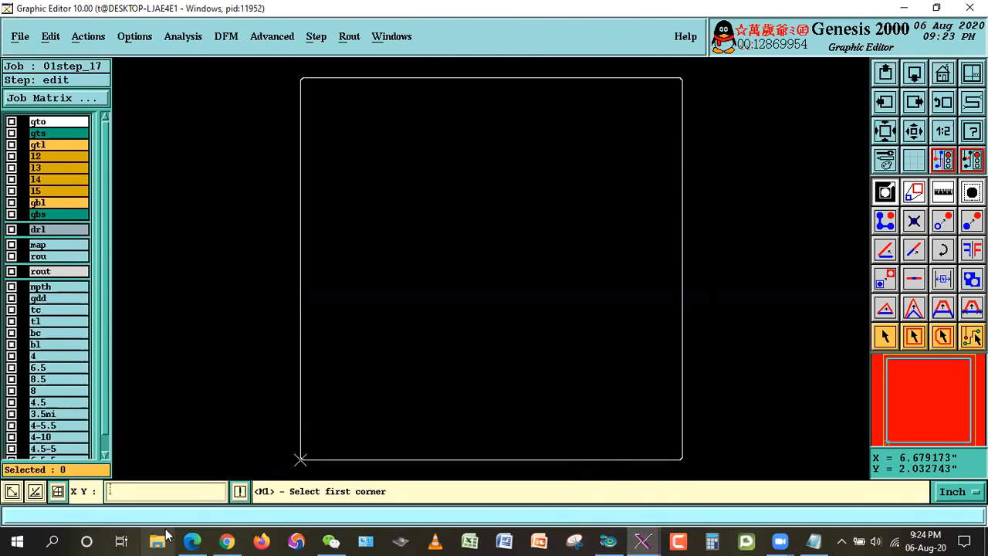
pyautogui.click(191, 540)
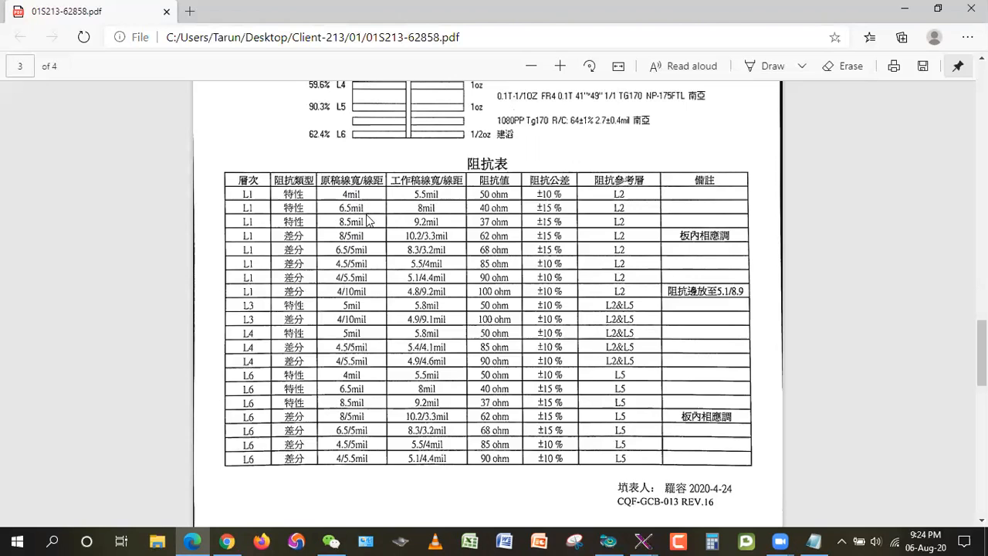
pyautogui.click(893, 6)
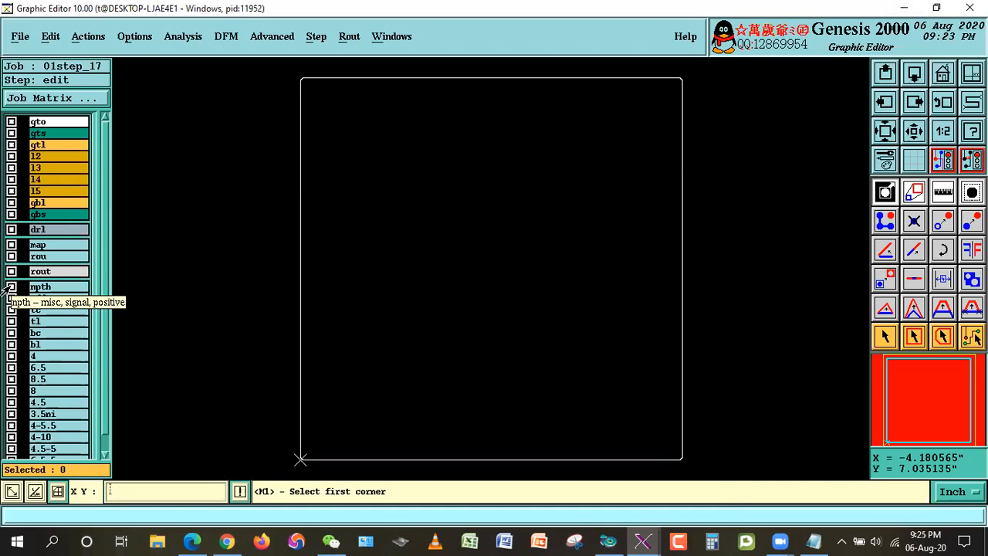
# Step: Display layer 4 together with gto and examine its lines around the CPU1 and PCH1 BGA areas
pyautogui.click(42, 358)
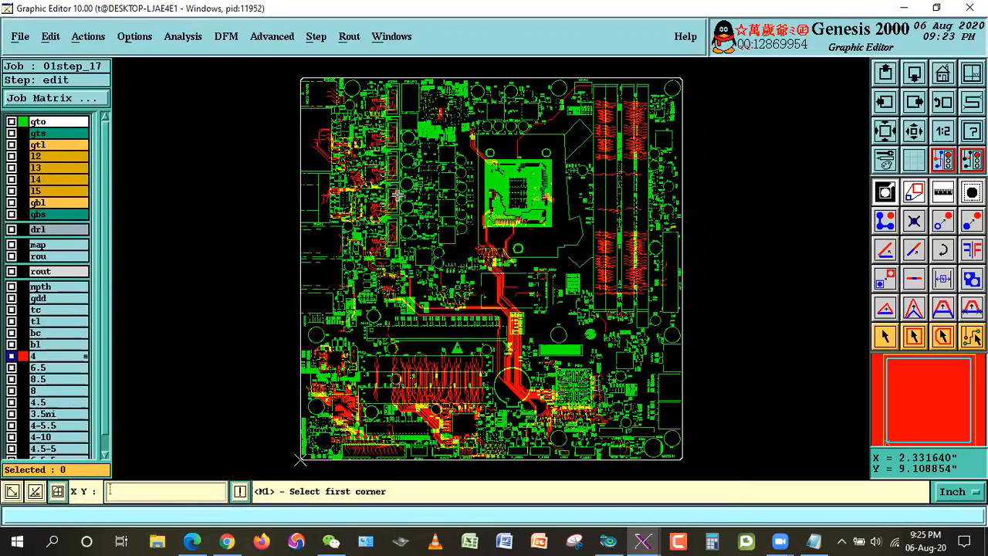
pyautogui.click(453, 159)
pyautogui.click(574, 245)
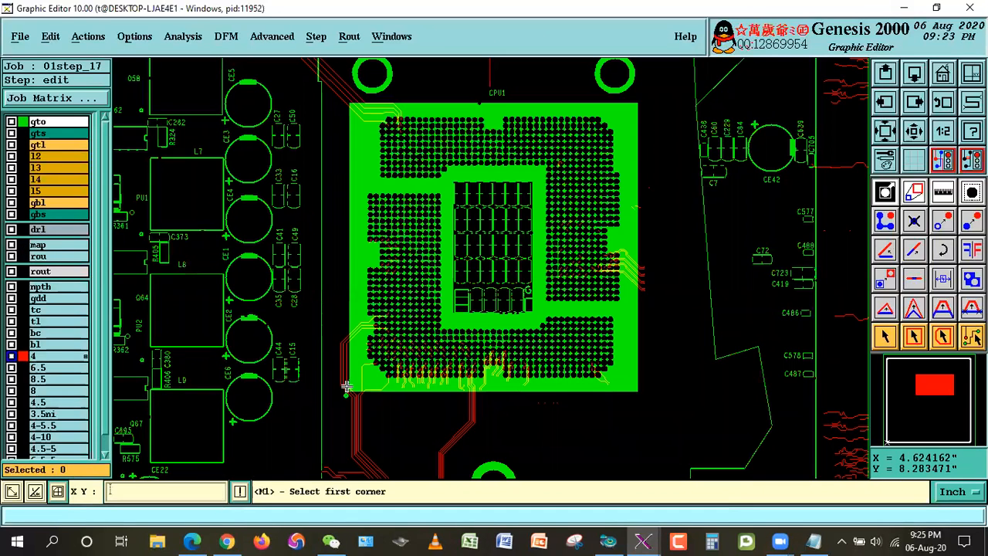
pyautogui.click(941, 75)
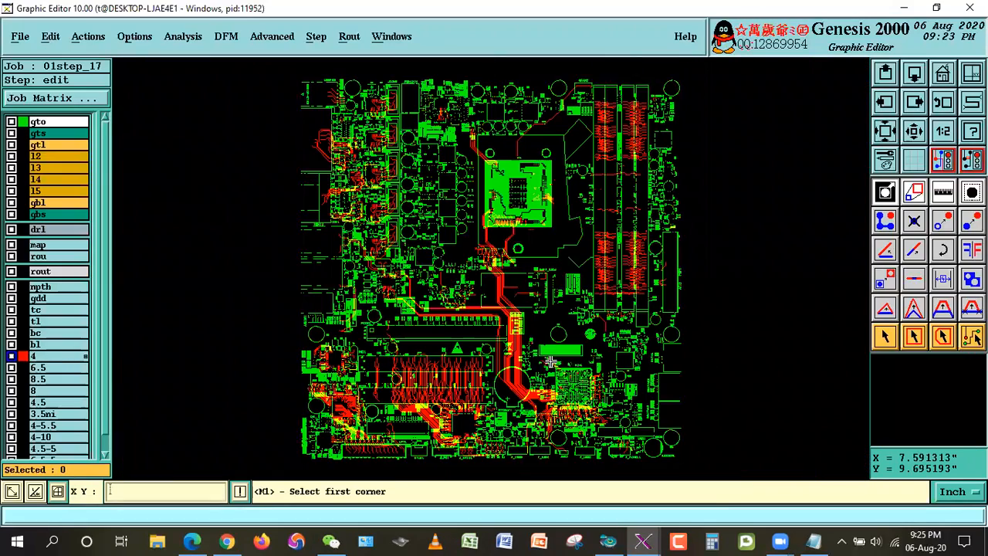
pyautogui.click(562, 355)
pyautogui.click(594, 421)
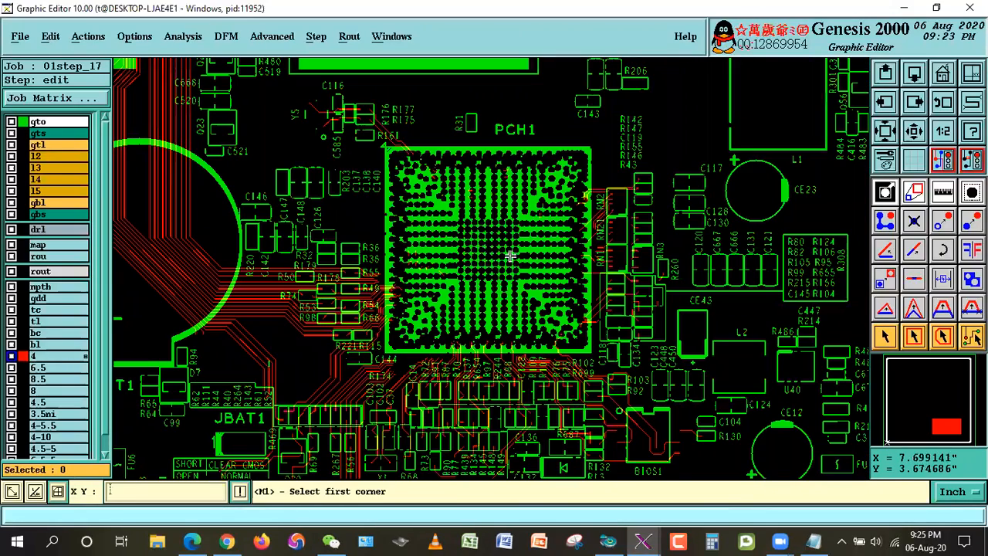
pyautogui.click(353, 137)
pyautogui.click(621, 384)
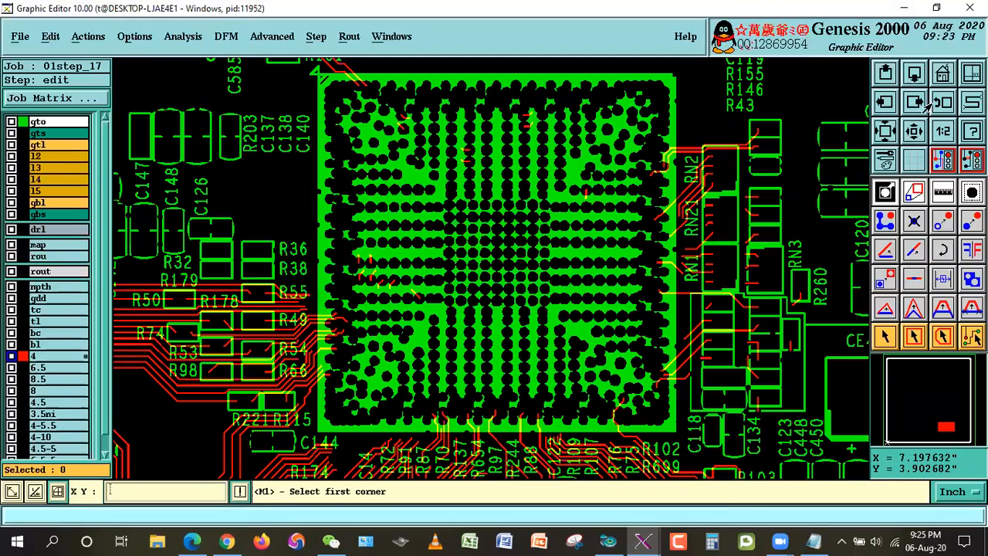
pyautogui.click(941, 75)
# Step: Hide layers 4 and gto, view gtl together with gts, and clear both from the display
pyautogui.click(46, 355)
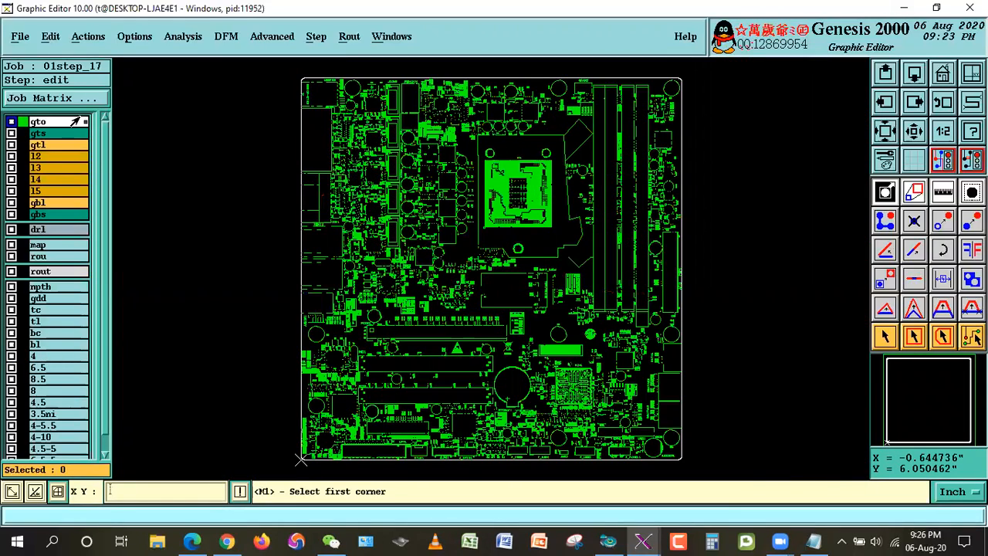
pyautogui.click(43, 124)
pyautogui.click(42, 144)
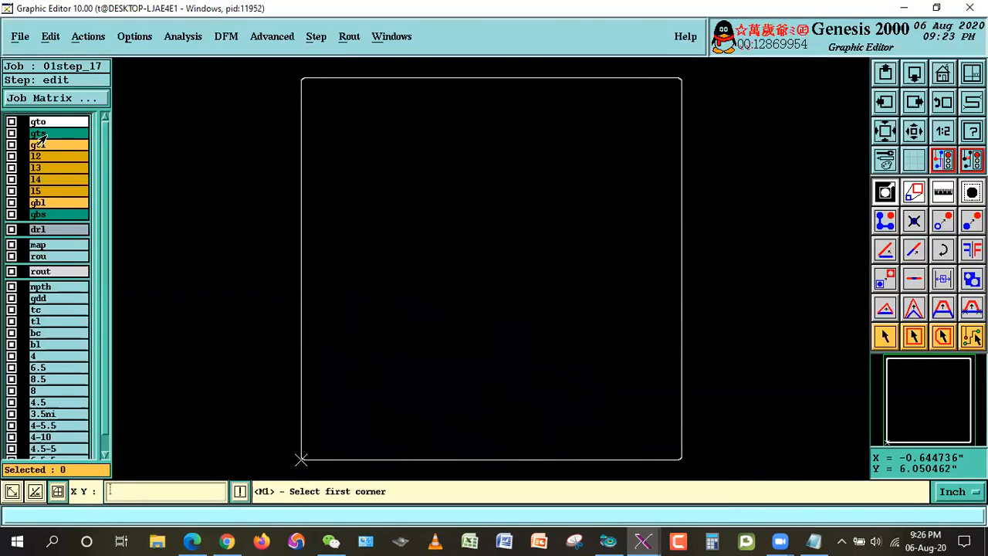
pyautogui.click(42, 133)
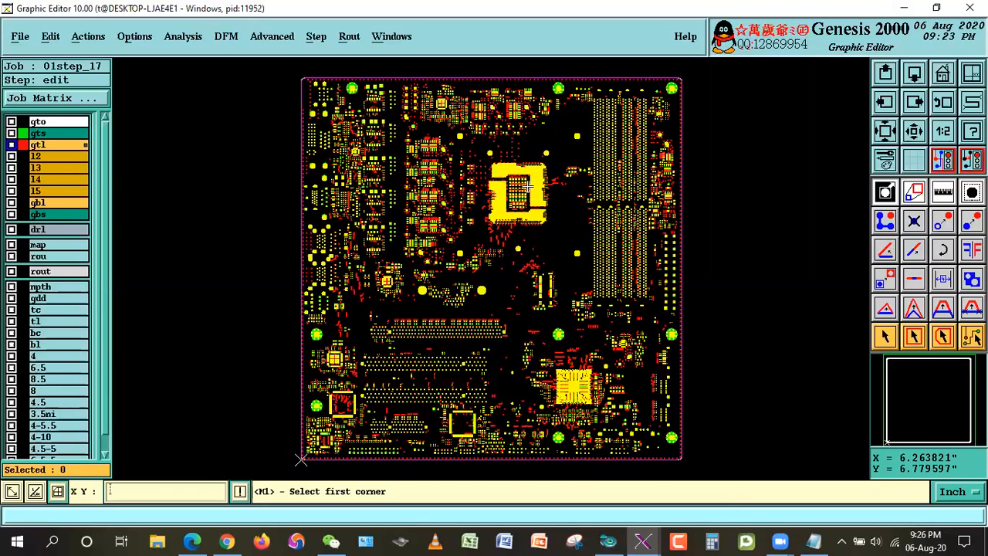
pyautogui.click(37, 145)
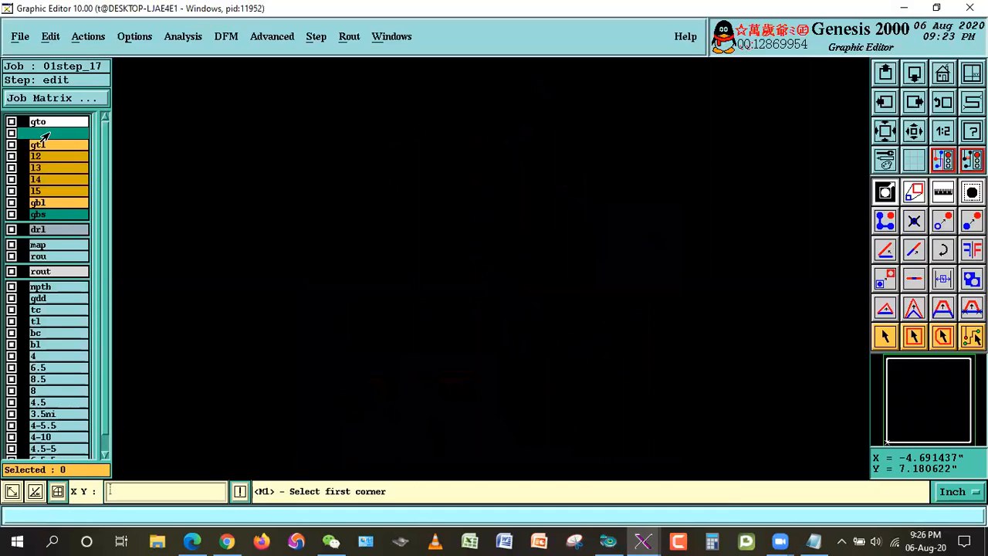
# Step: With gto shown as reference, select the layer 4 lines inside the CPU1 BGA outline using a rectangular area selection
pyautogui.click(37, 355)
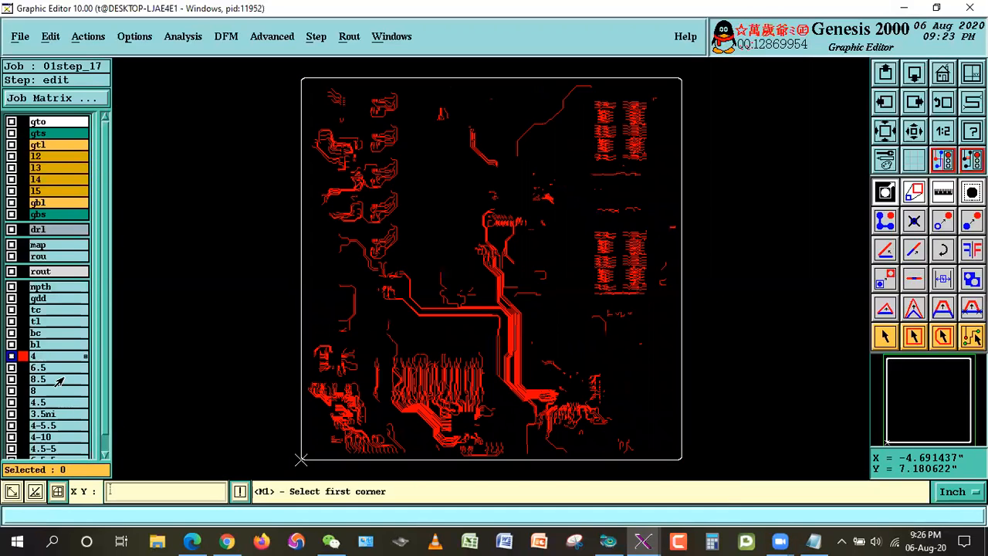
pyautogui.click(43, 122)
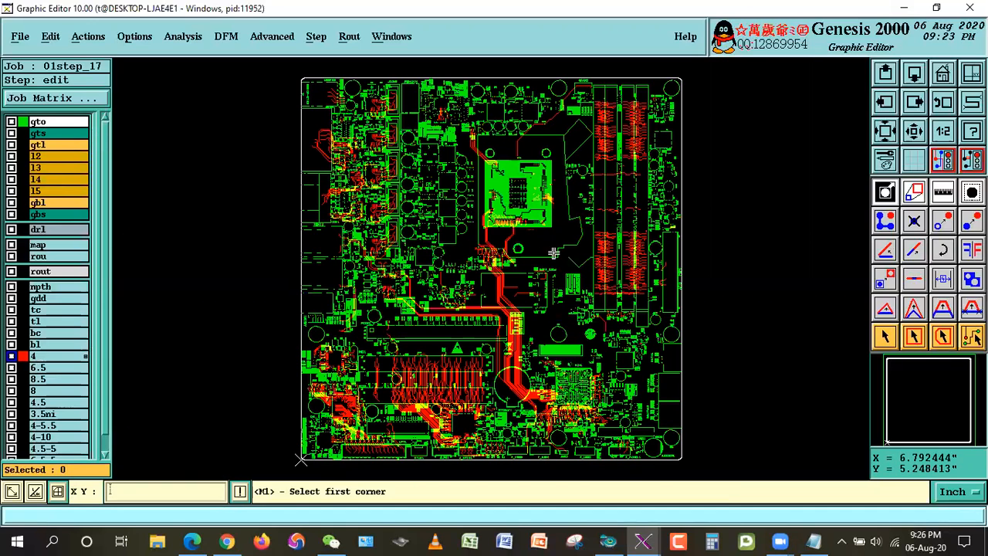
pyautogui.click(466, 139)
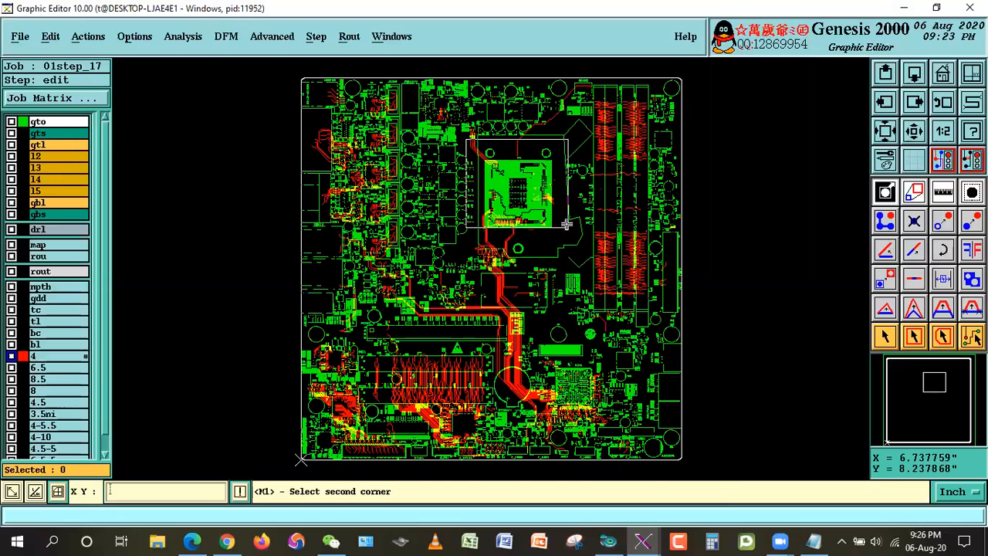
pyautogui.click(575, 247)
pyautogui.click(318, 108)
pyautogui.click(698, 459)
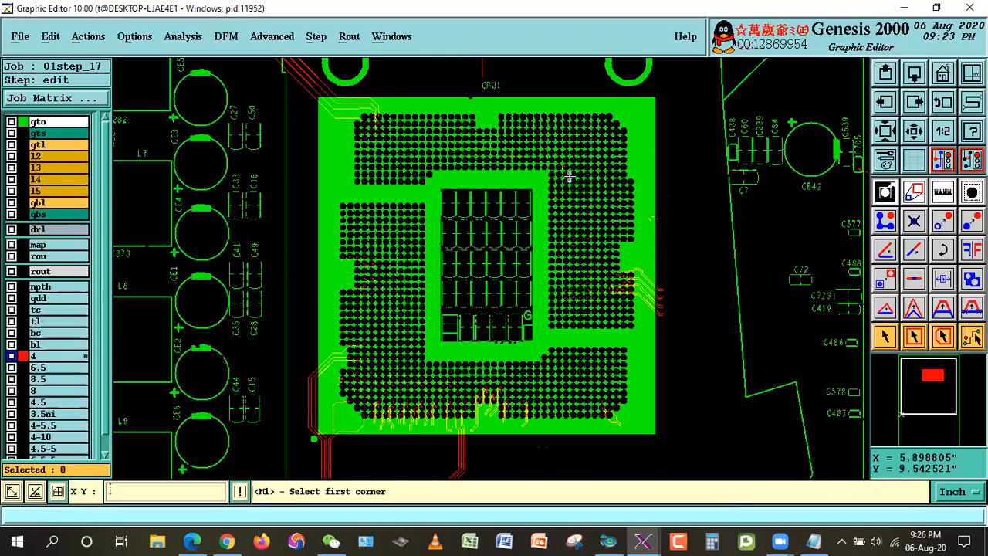
pyautogui.click(913, 340)
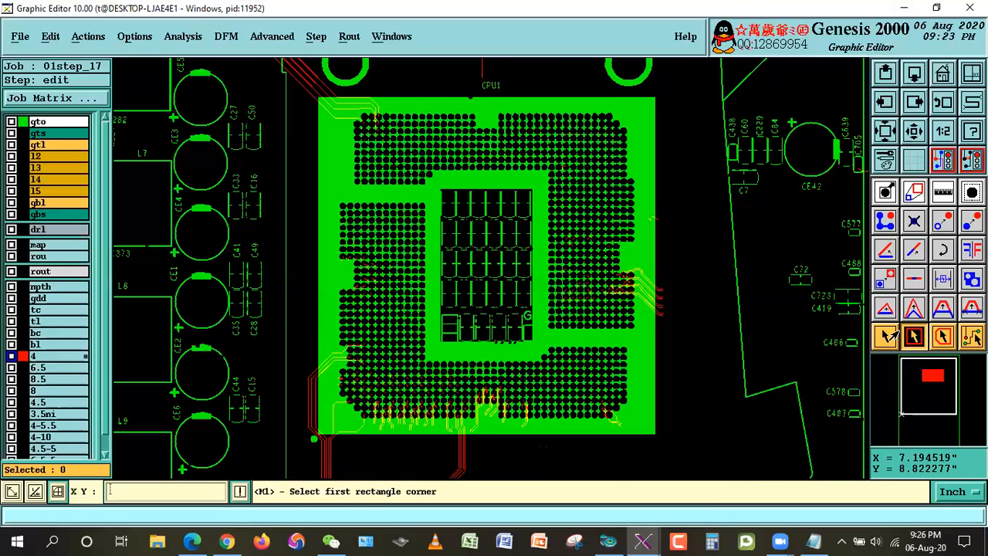
pyautogui.click(319, 437)
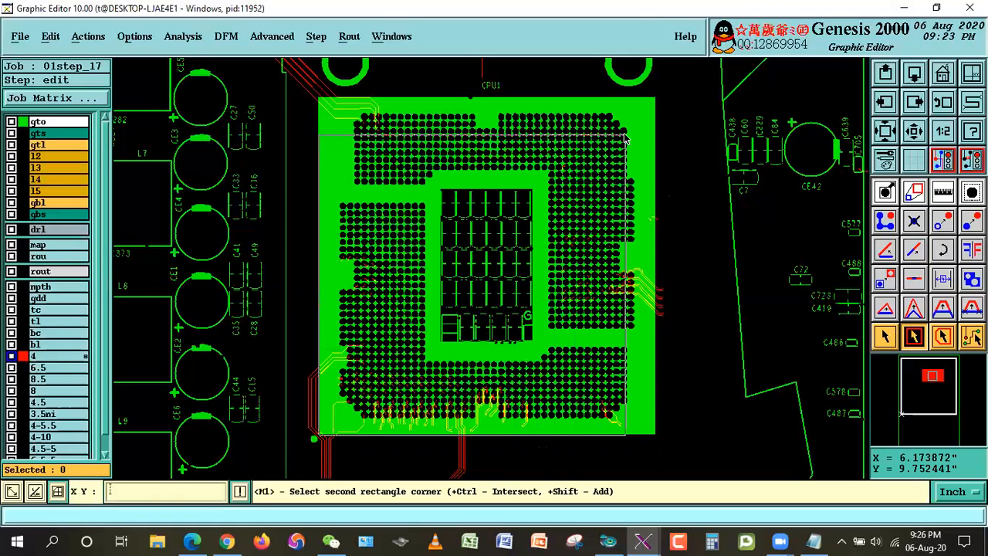
pyautogui.click(655, 101)
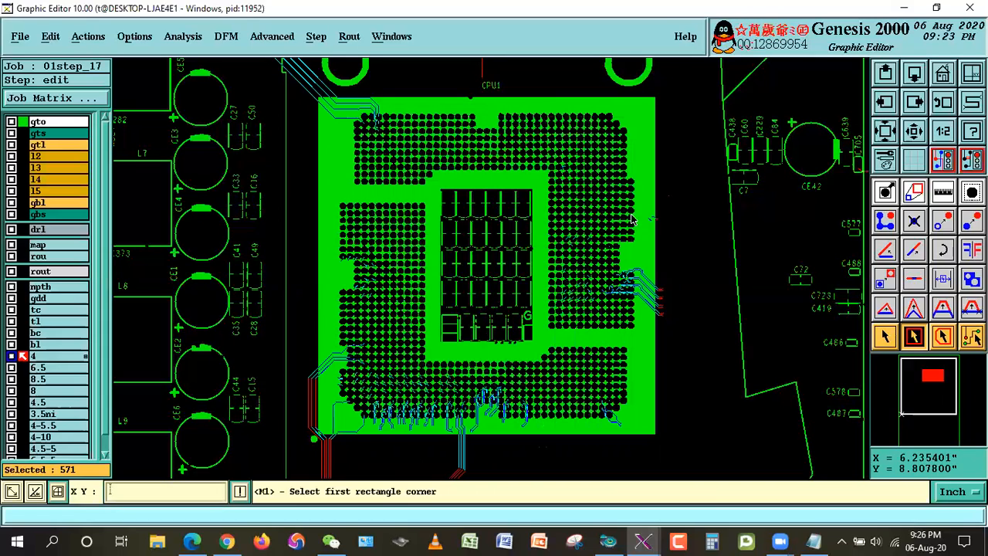
# Step: Inspect the short selected line segments crossing the right edge of the CPU1 outline
pyautogui.rightClick(677, 162)
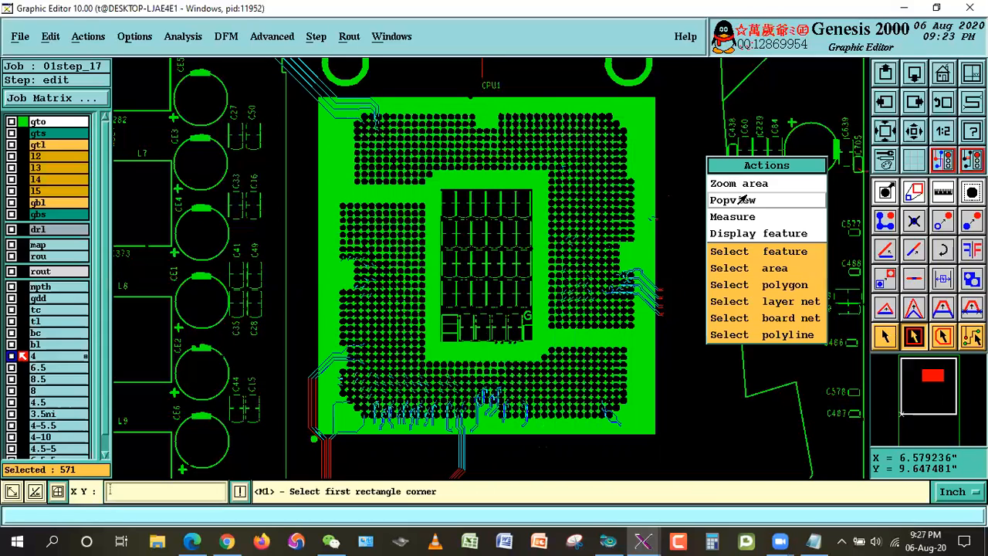
pyautogui.click(729, 180)
pyautogui.click(578, 168)
pyautogui.click(724, 287)
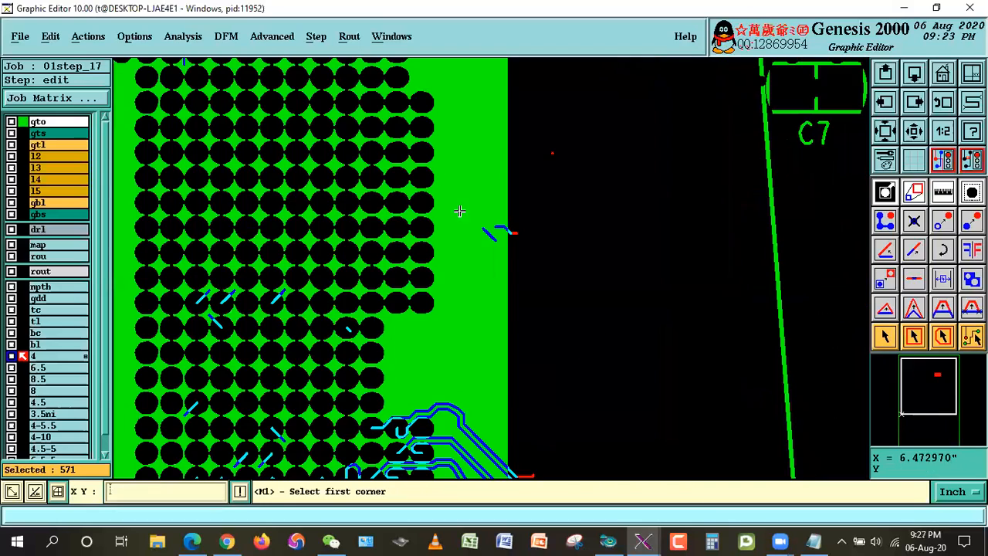
pyautogui.click(425, 165)
pyautogui.click(595, 287)
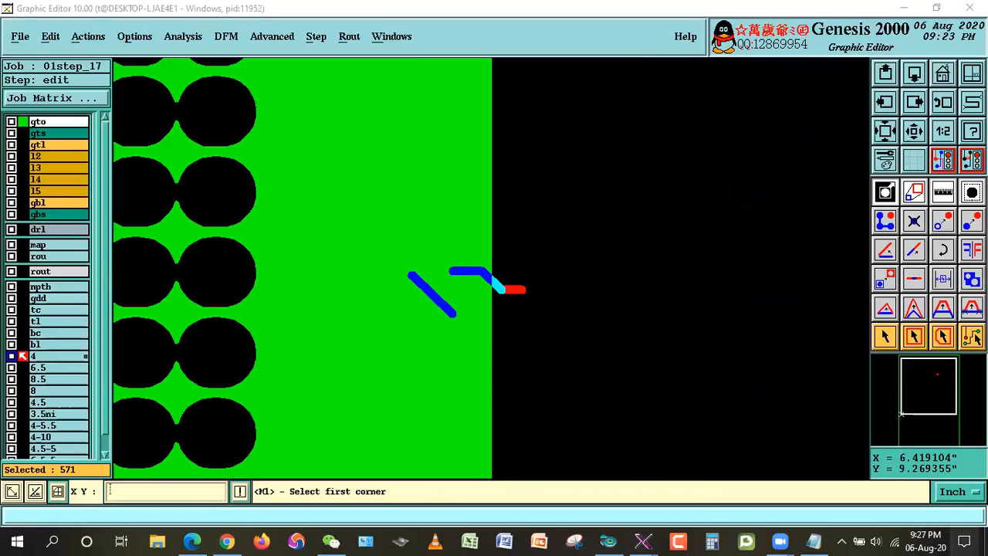
pyautogui.click(965, 541)
pyautogui.click(934, 461)
pyautogui.click(185, 6)
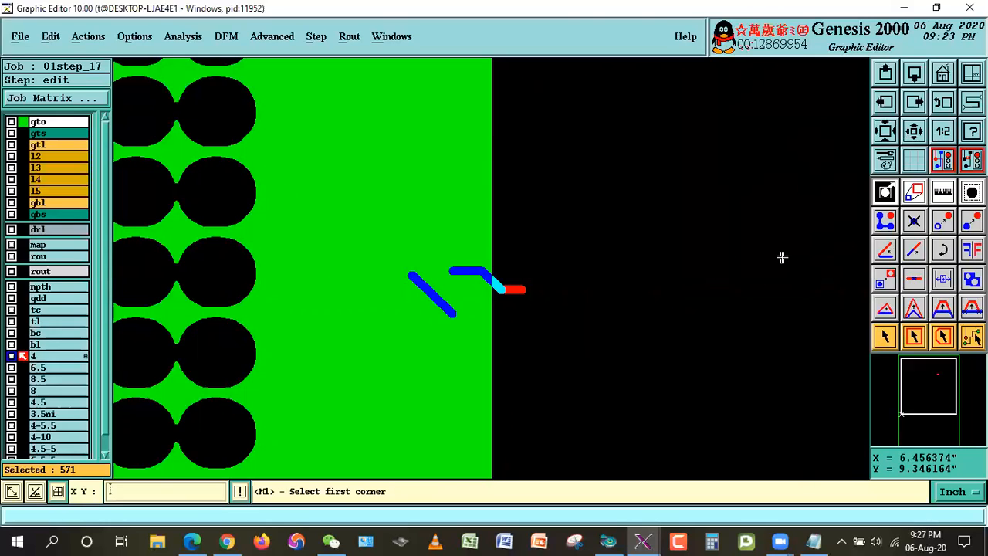
# Step: Examine the paired lines leaving the right side of CPU1 for segments that cross its outline
pyautogui.click(915, 132)
pyautogui.click(914, 132)
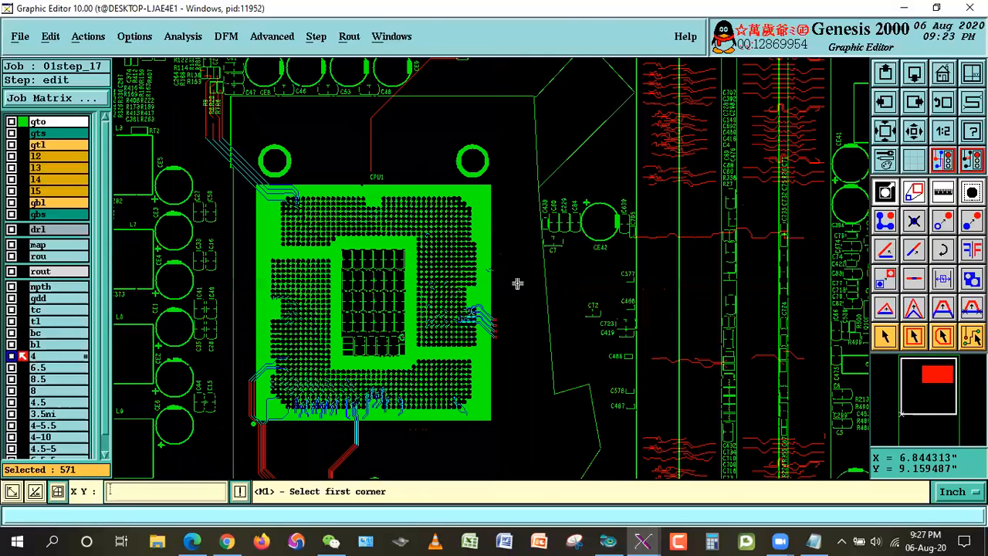
pyautogui.moveTo(475, 311); pyautogui.dragTo(518, 361)
pyautogui.moveTo(406, 148); pyautogui.dragTo(585, 430)
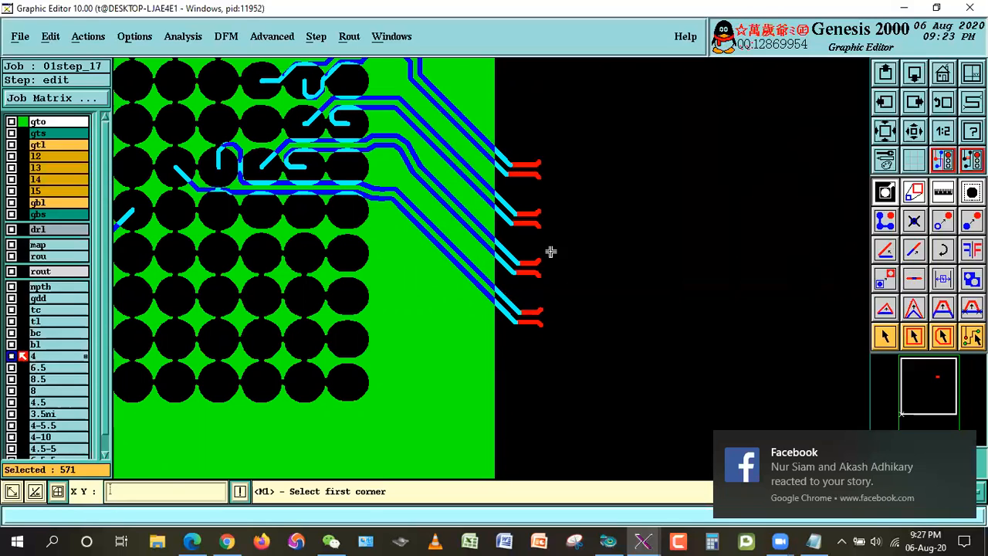
# Step: Examine where the selected layer 4 lines cross the lower edge of the CPU1 BGA outline
pyautogui.click(910, 133)
pyautogui.click(363, 312)
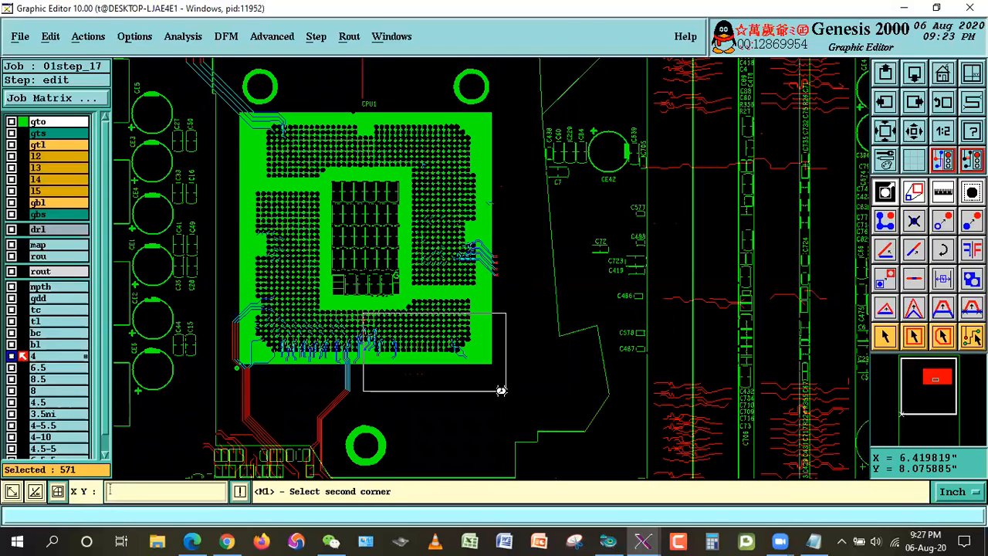
pyautogui.click(507, 392)
pyautogui.press('Left')
pyautogui.press('Left')
pyautogui.press('Left')
pyautogui.press('Left')
pyautogui.press('Left')
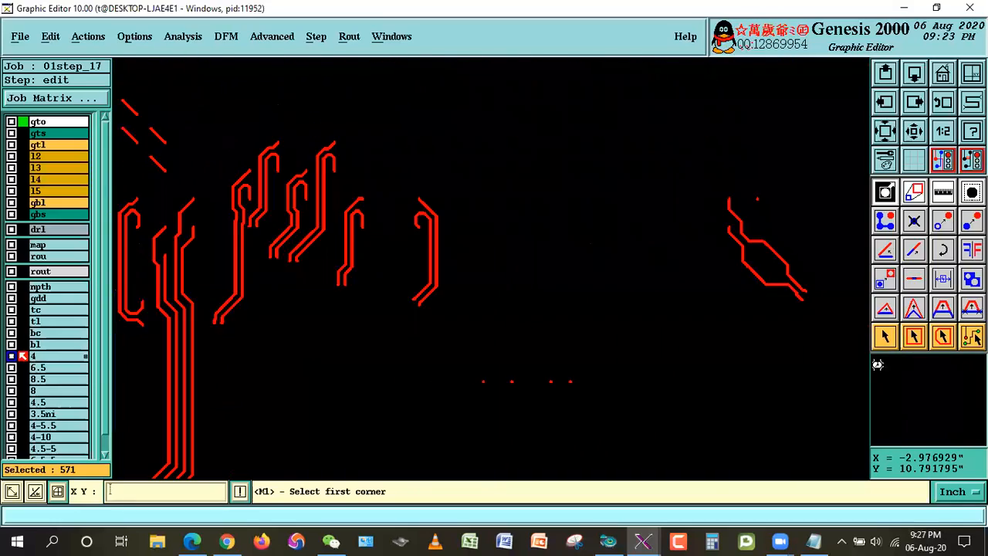
pyautogui.press('Down')
pyautogui.press('Down')
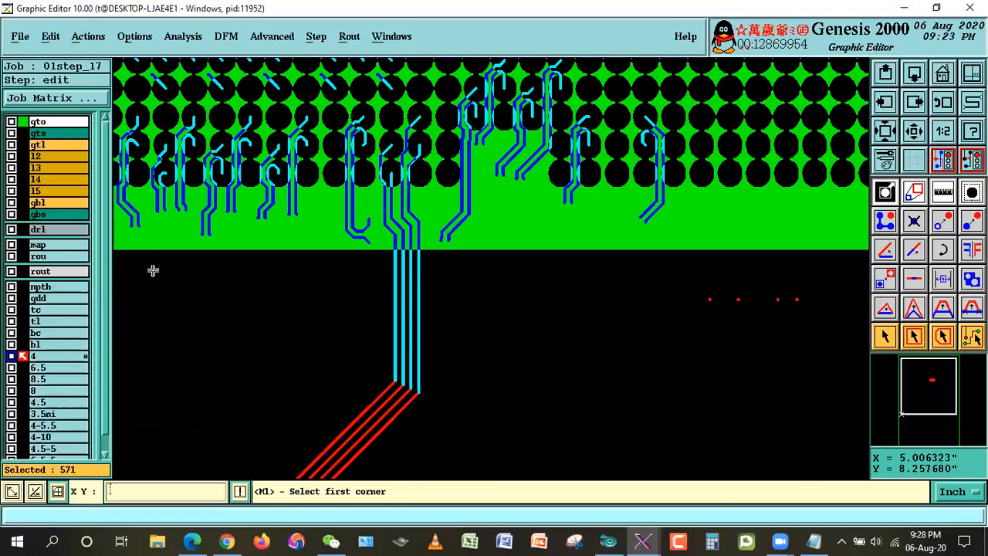
pyautogui.press('Up')
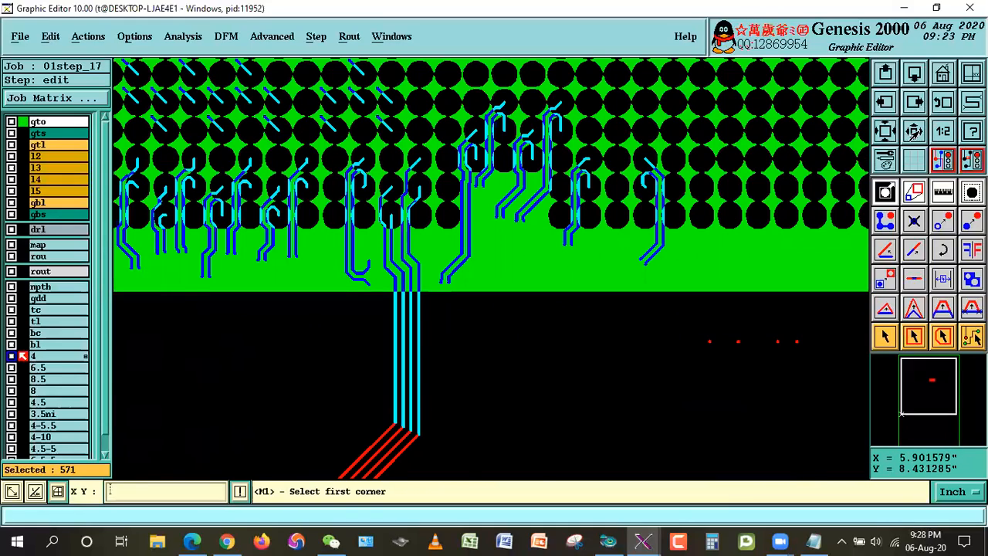
pyautogui.click(914, 132)
pyautogui.click(914, 132)
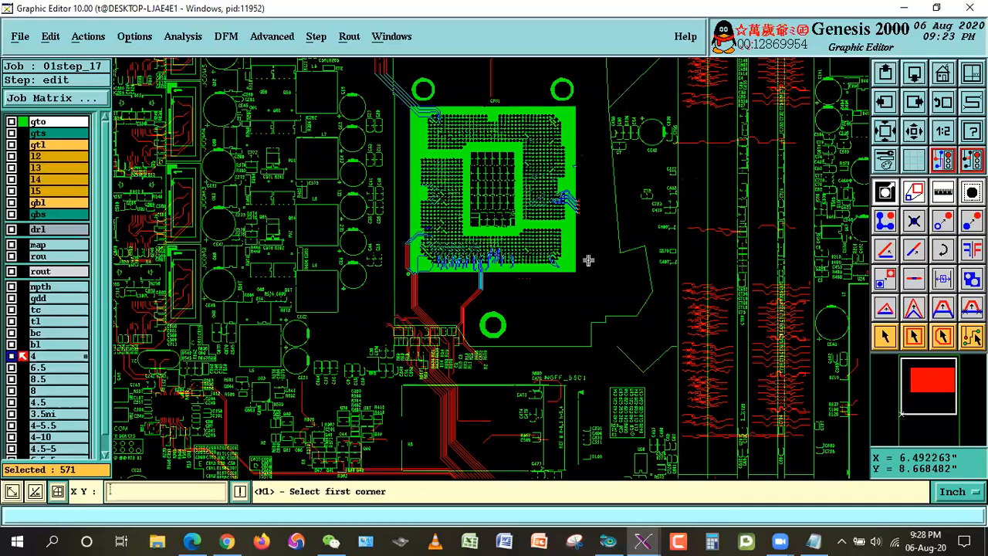
pyautogui.click(443, 249)
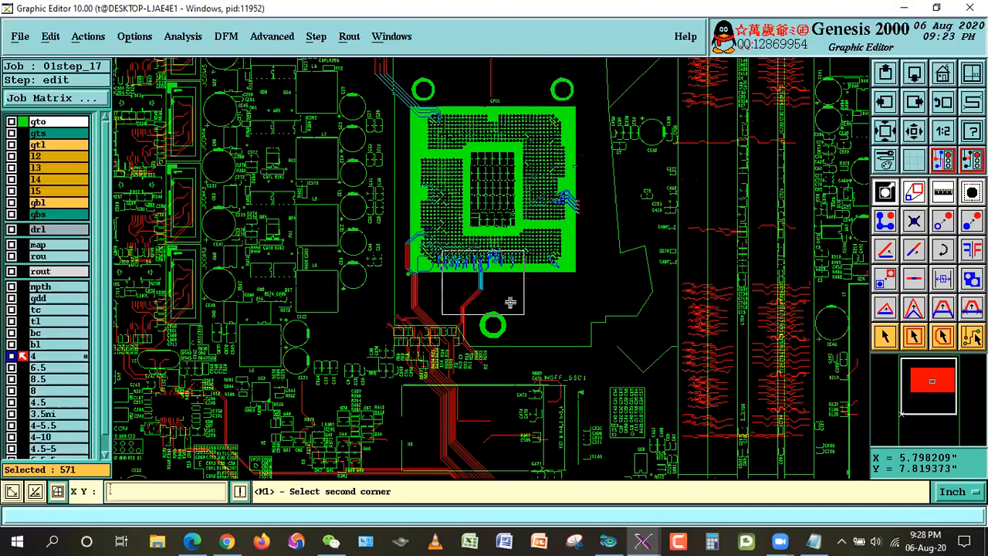
pyautogui.click(510, 302)
pyautogui.click(371, 126)
pyautogui.click(554, 337)
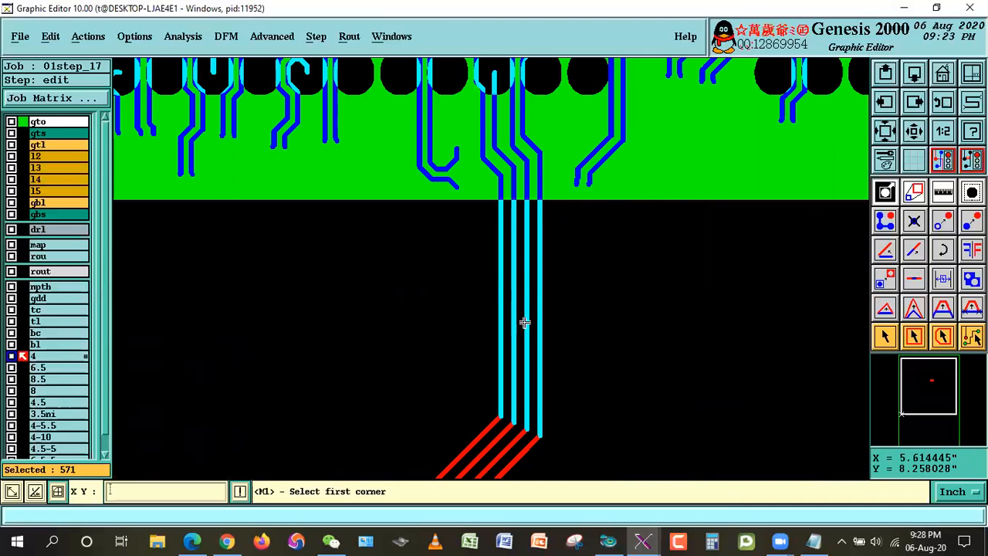
# Step: Compare the selected line pairs at CPU1's right edge with the lines crossing its lower edge
pyautogui.click(917, 131)
pyautogui.click(918, 131)
pyautogui.click(903, 140)
pyautogui.click(630, 124)
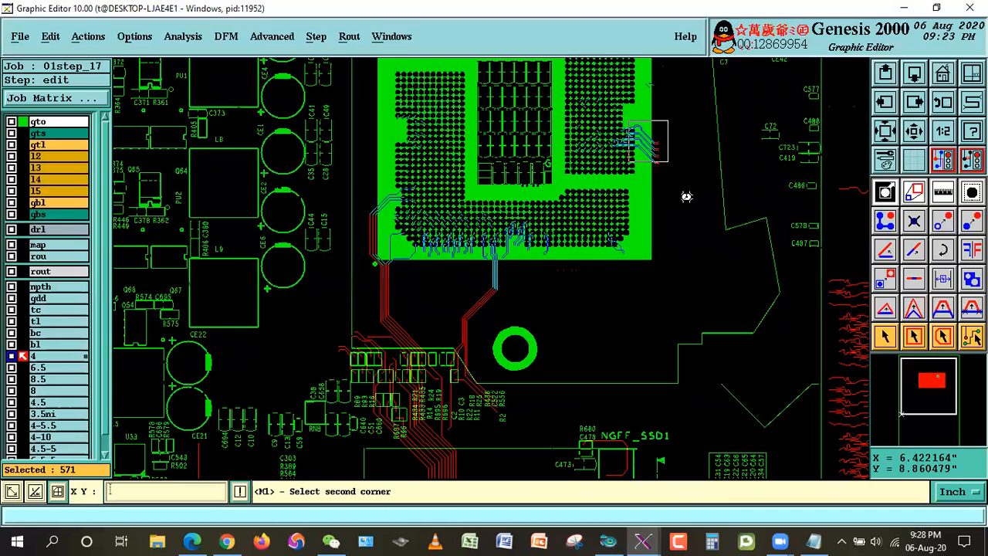
pyautogui.click(686, 192)
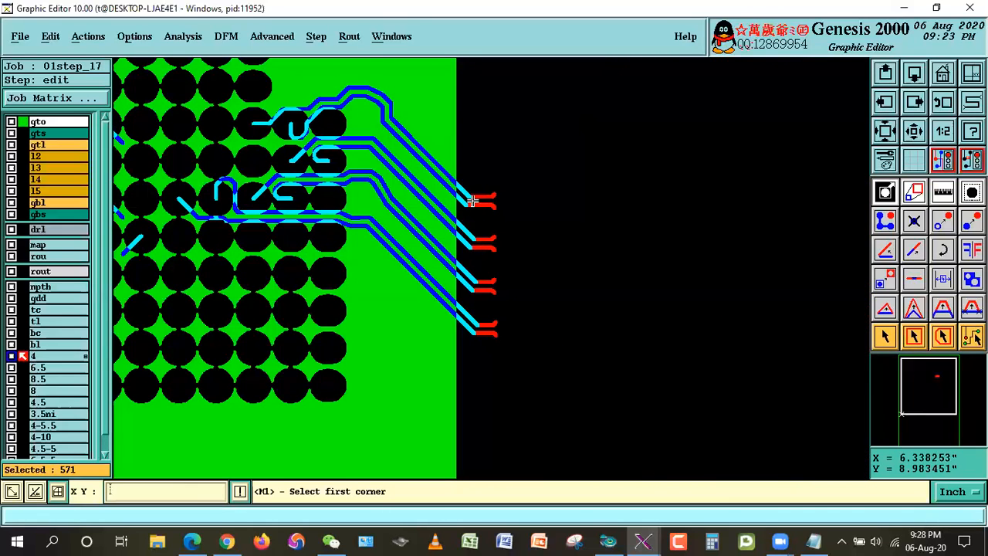
pyautogui.click(947, 102)
pyautogui.click(947, 102)
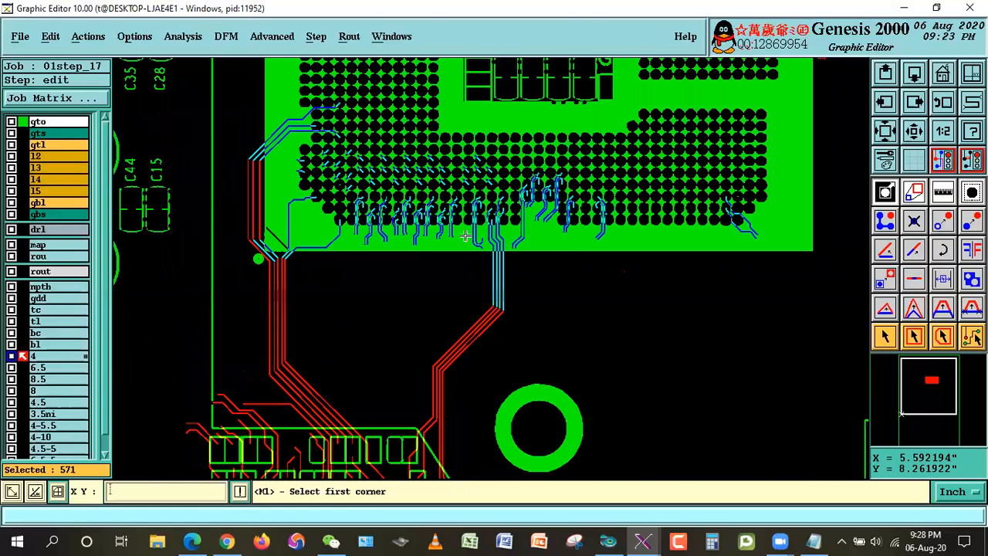
# Step: Display the gts layer with the selected layer 4 lines where the four-line group crosses CPU1's lower edge, and dismiss the notification
pyautogui.click(400, 165)
pyautogui.click(560, 341)
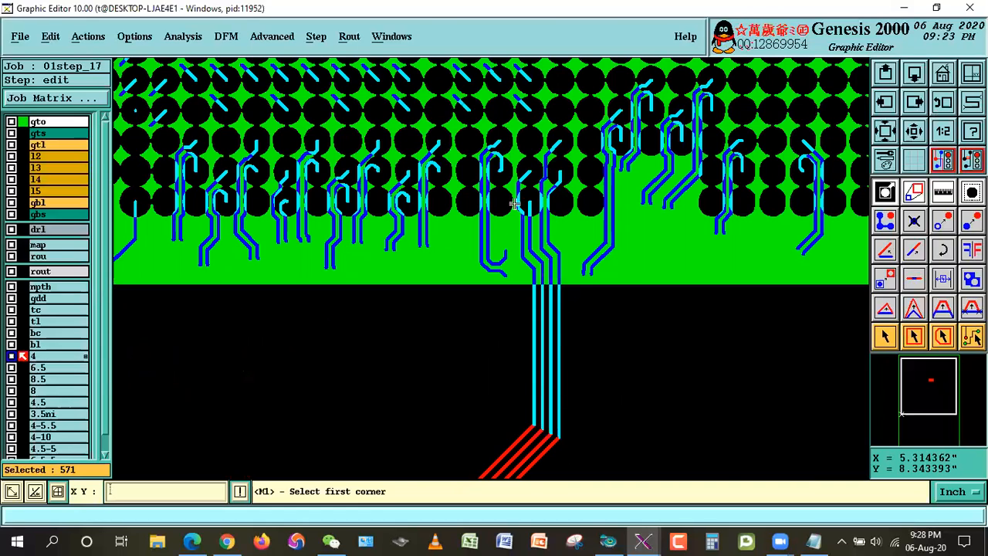
pyautogui.click(38, 133)
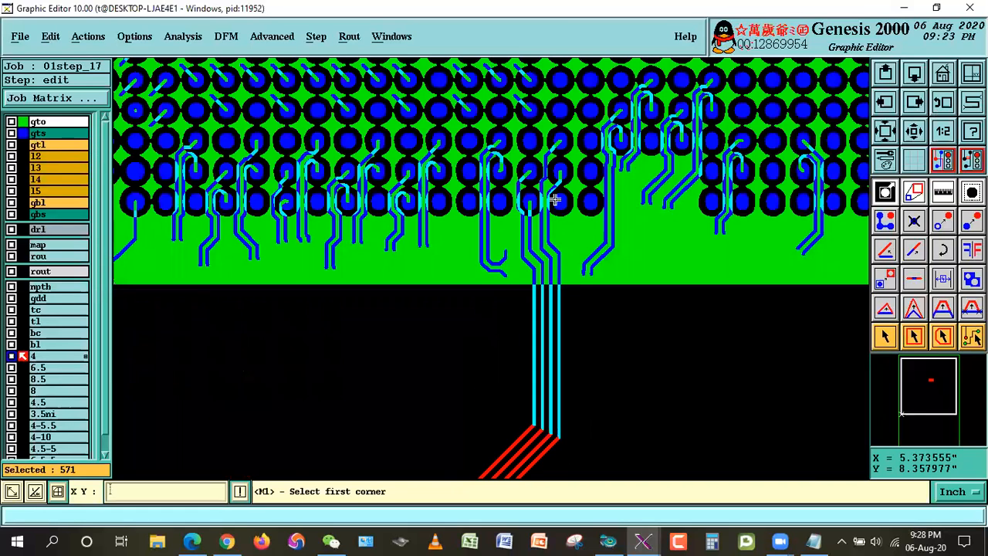
pyautogui.click(445, 195)
pyautogui.click(574, 415)
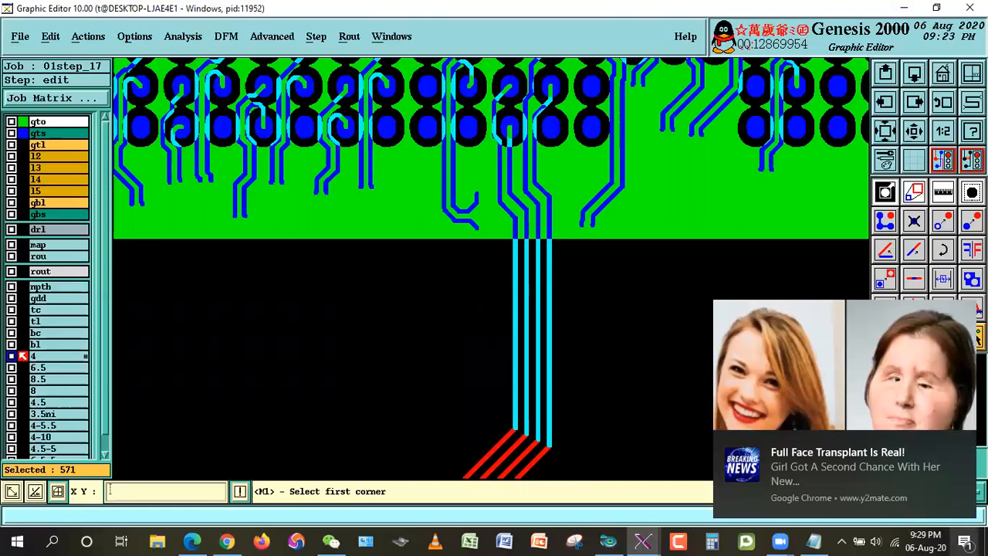
pyautogui.click(965, 541)
pyautogui.click(958, 461)
pyautogui.click(555, 122)
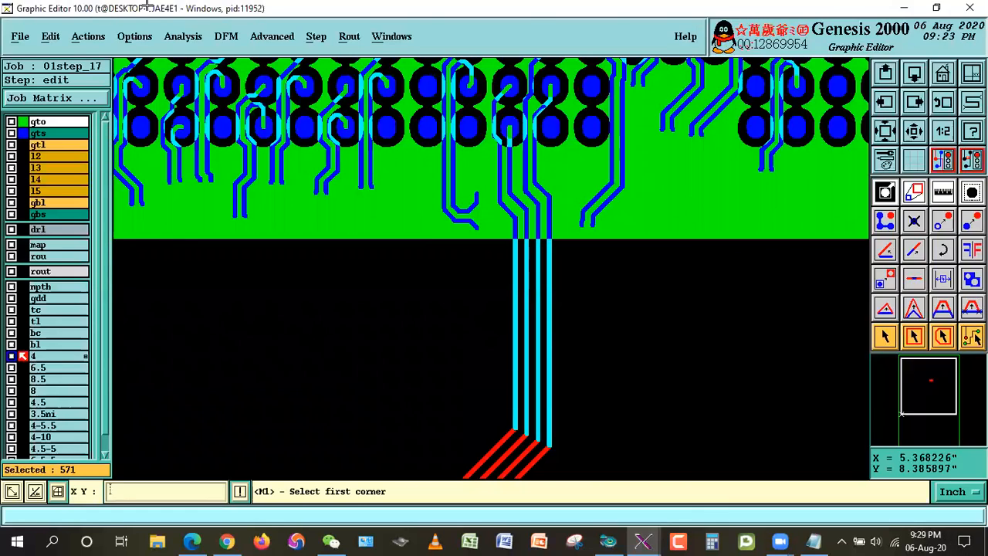
# Step: Deselect the four parallel vertical lines that run out of CPU1's lower edge
pyautogui.click(877, 339)
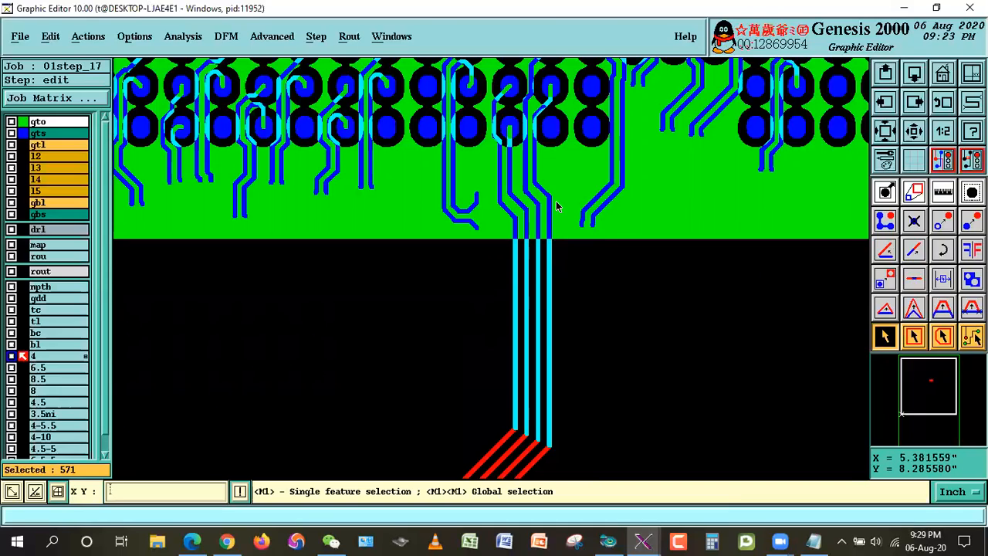
pyautogui.click(548, 346)
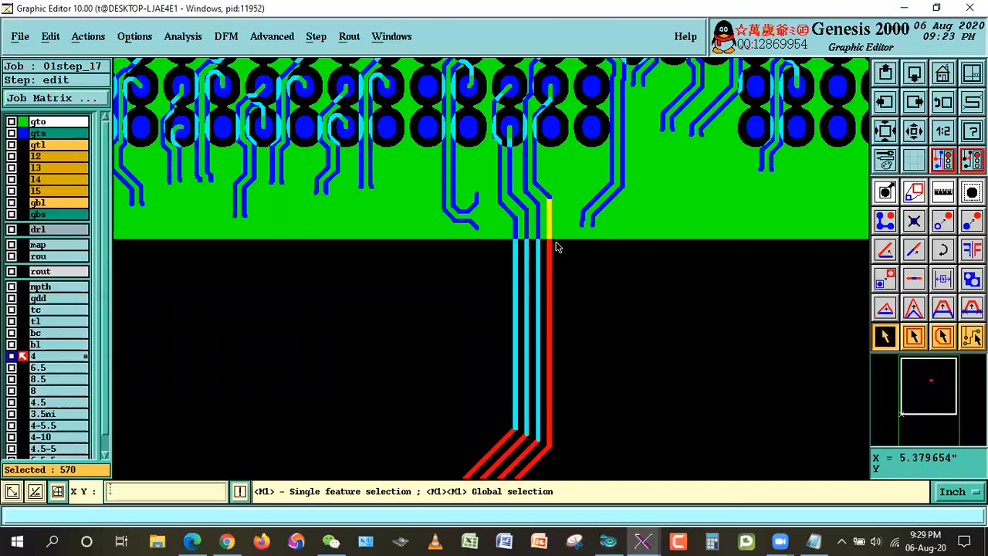
pyautogui.click(538, 322)
pyautogui.click(525, 340)
pyautogui.click(516, 364)
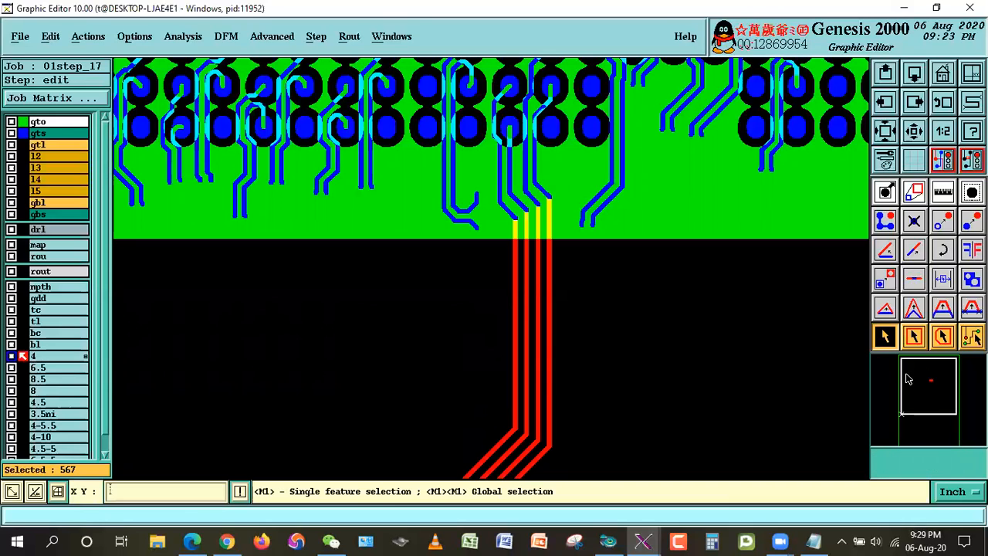
# Step: Clear the selection and stretch the vertical line beside the four-line group down past CPU1's lower edge
pyautogui.click(452, 401)
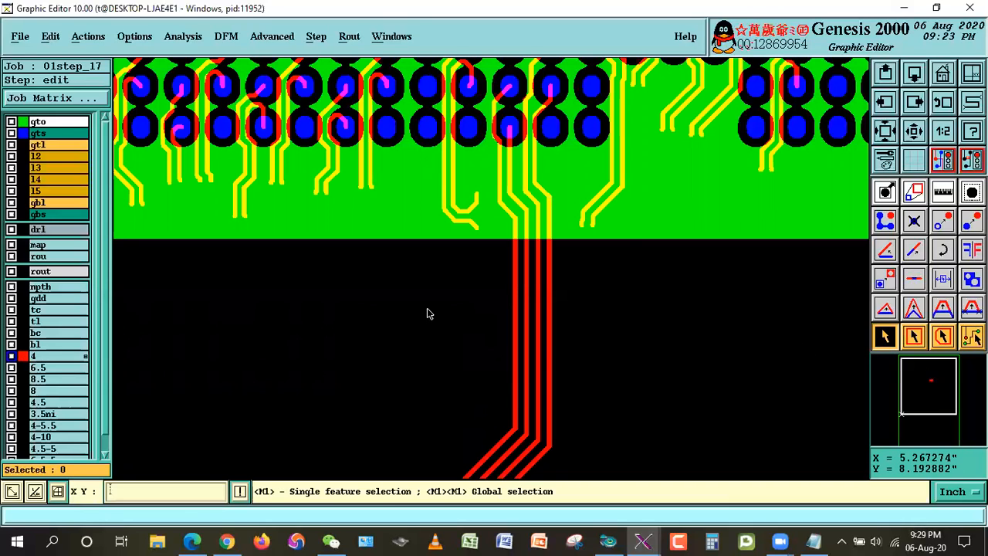
pyautogui.click(913, 250)
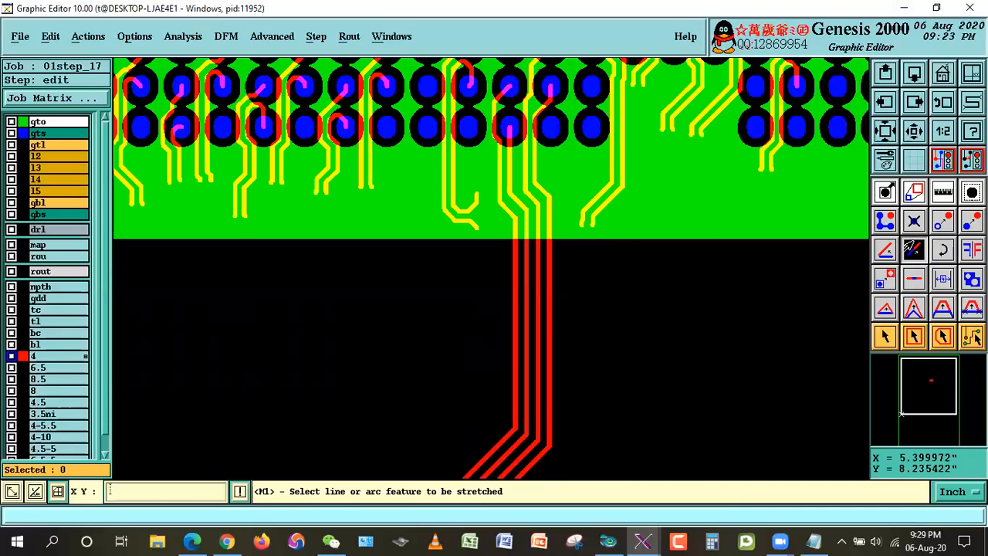
pyautogui.click(437, 200)
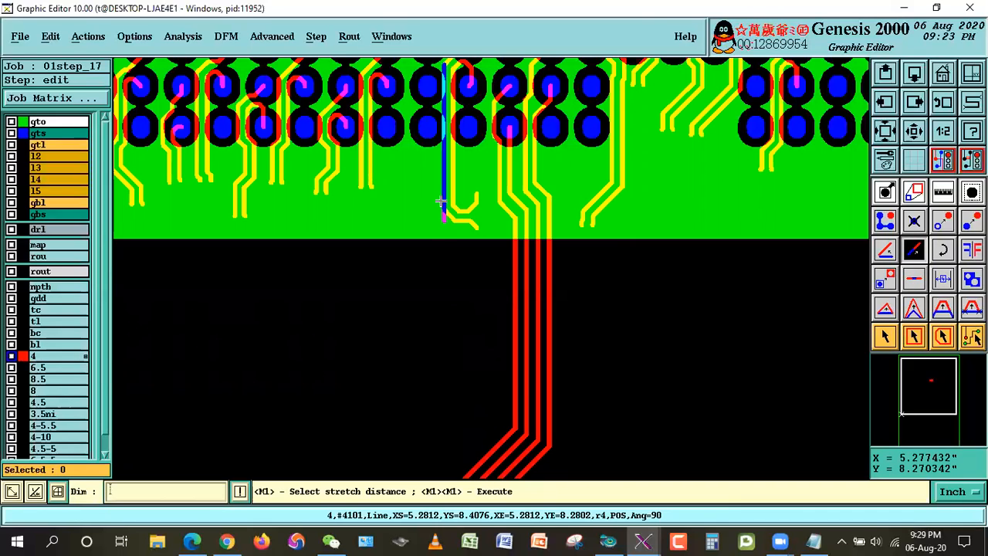
pyautogui.click(419, 397)
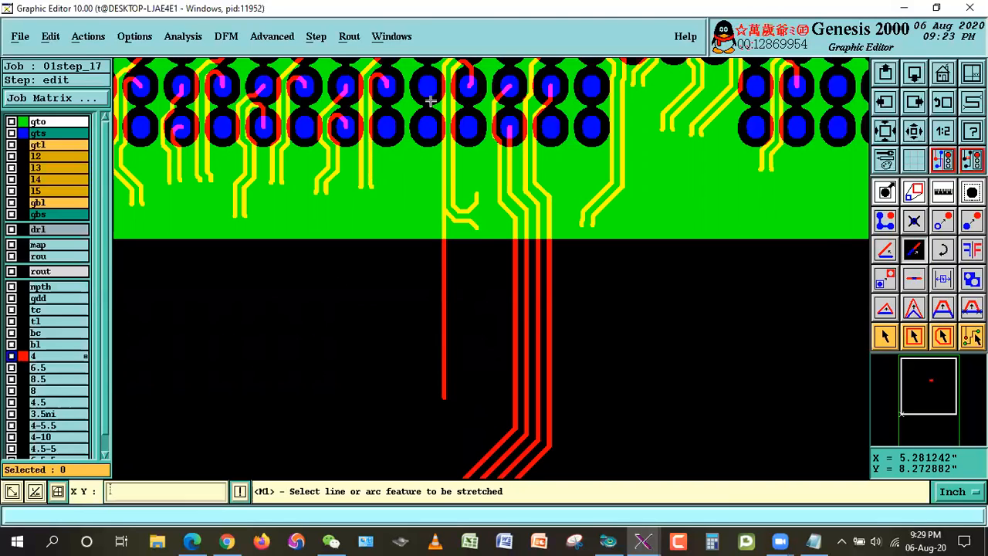
# Step: Select all r4 lines on layer 4, and toggle the stretched line out of and back into the selection
pyautogui.click(877, 340)
pyautogui.doubleClick(747, 342)
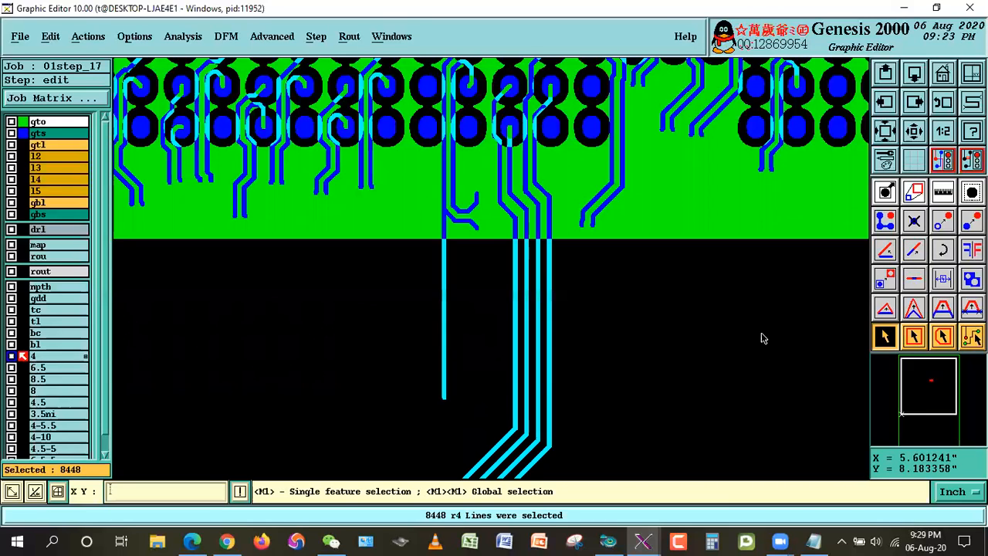
pyautogui.click(444, 396)
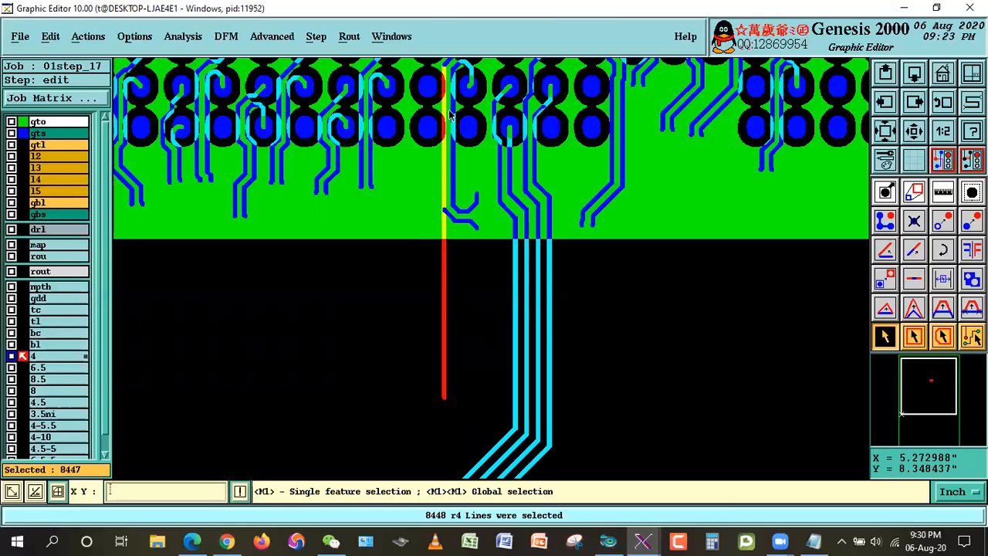
pyautogui.click(440, 332)
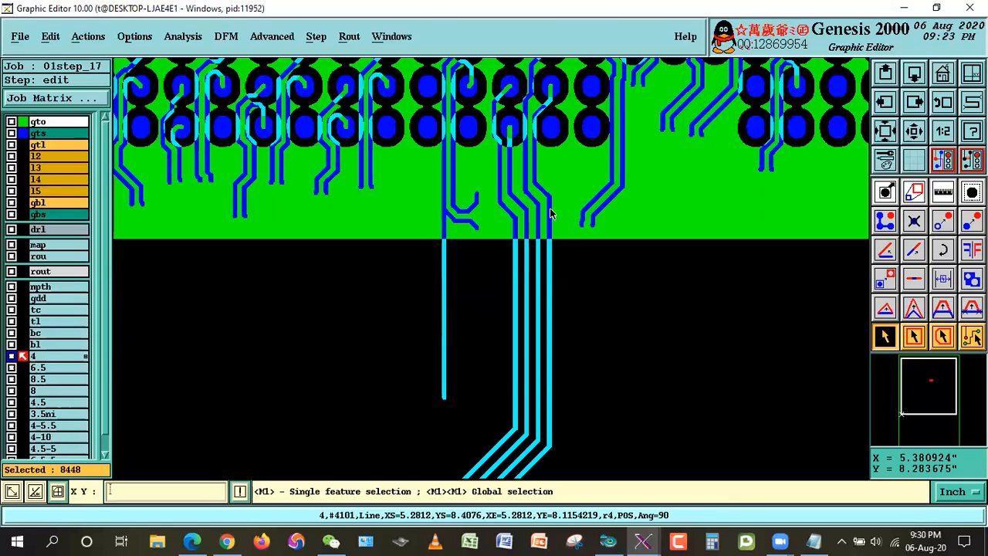
# Step: Remove the four vertical lines crossing CPU1's lower edge from the global r4 selection
pyautogui.click(543, 321)
pyautogui.click(533, 338)
pyautogui.click(526, 349)
pyautogui.click(511, 346)
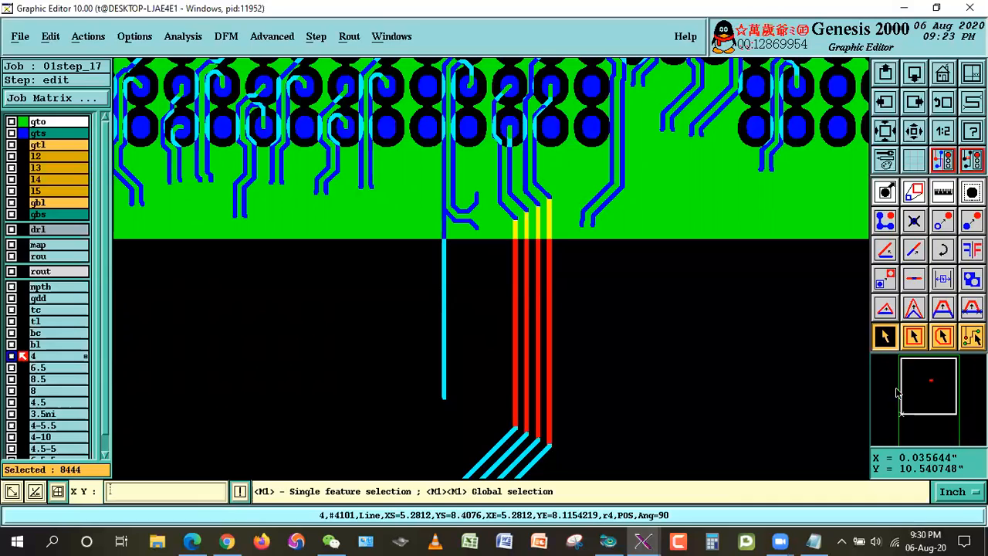
pyautogui.click(881, 337)
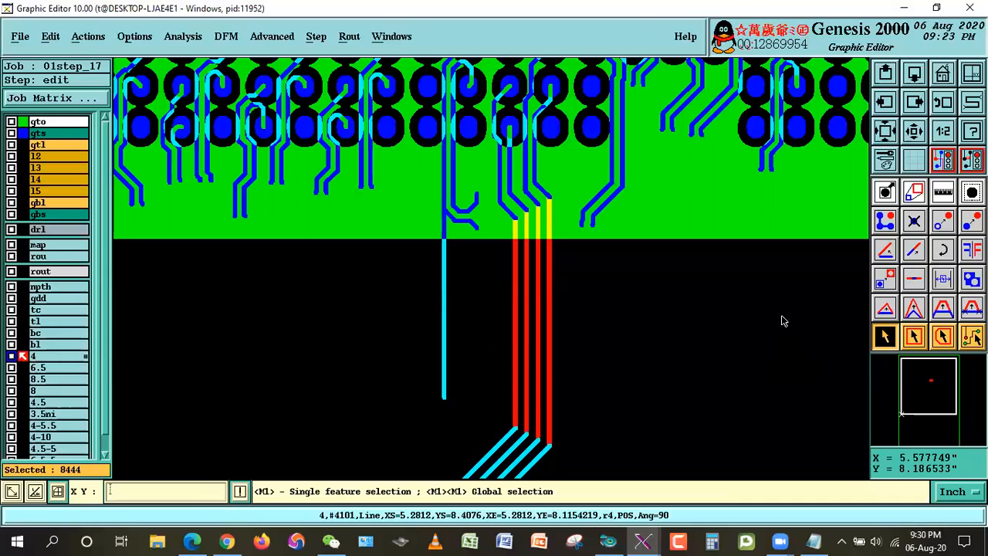
# Step: Clear the selection and undo the stretch of the vertical line
pyautogui.click(590, 364)
pyautogui.hotkey('ctrl', 'z')
pyautogui.press('Return')
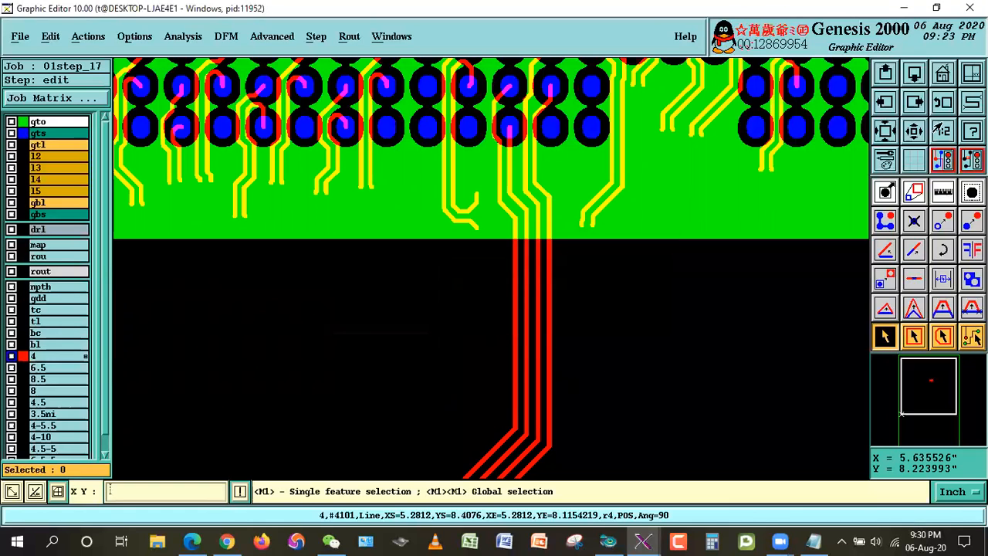
# Step: Select the layer 4 lines lying inside the CPU1 BGA outline with a rectangle from its lower-left to upper-right corner
pyautogui.click(942, 80)
pyautogui.rightClick(629, 179)
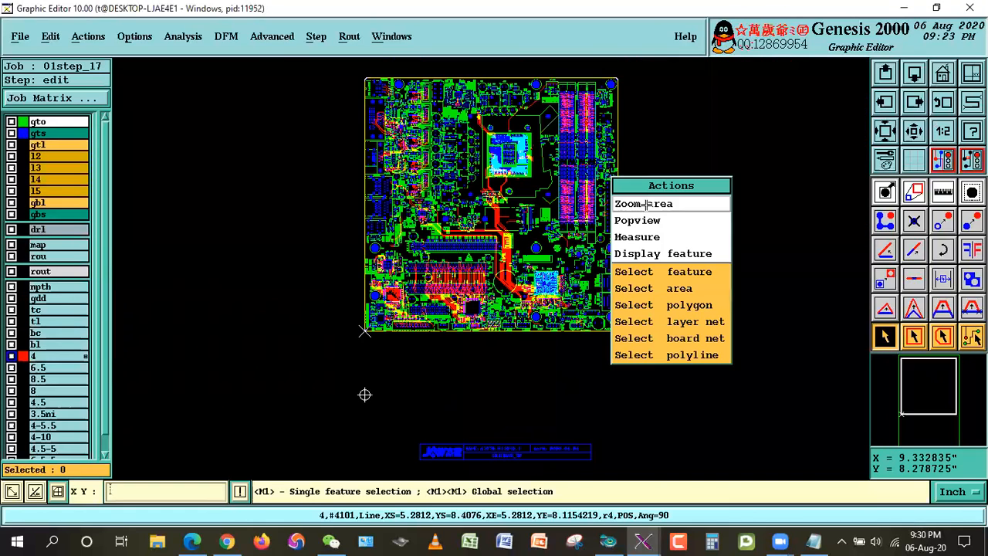
pyautogui.click(647, 204)
pyautogui.click(457, 118)
pyautogui.click(558, 208)
pyautogui.click(312, 101)
pyautogui.click(617, 388)
pyautogui.click(913, 336)
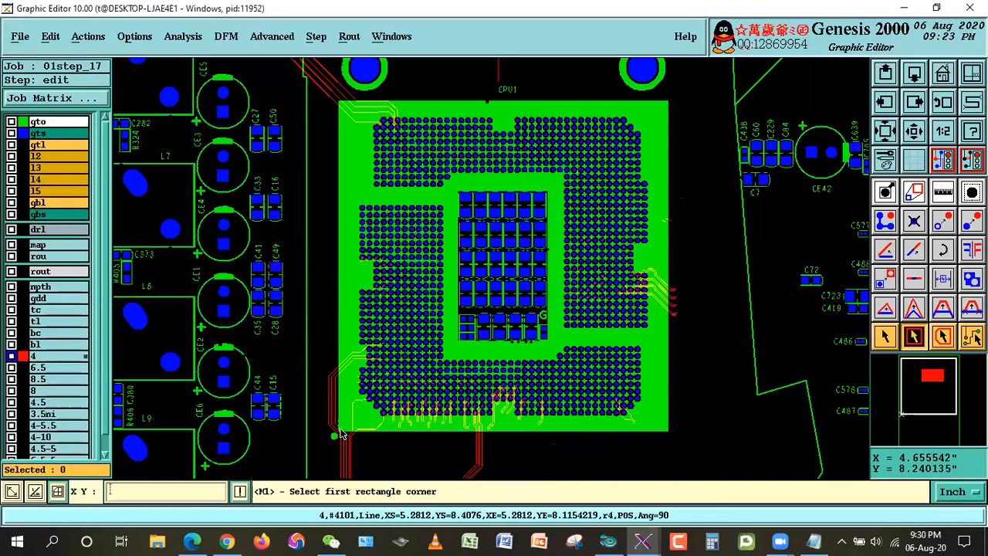
pyautogui.click(341, 433)
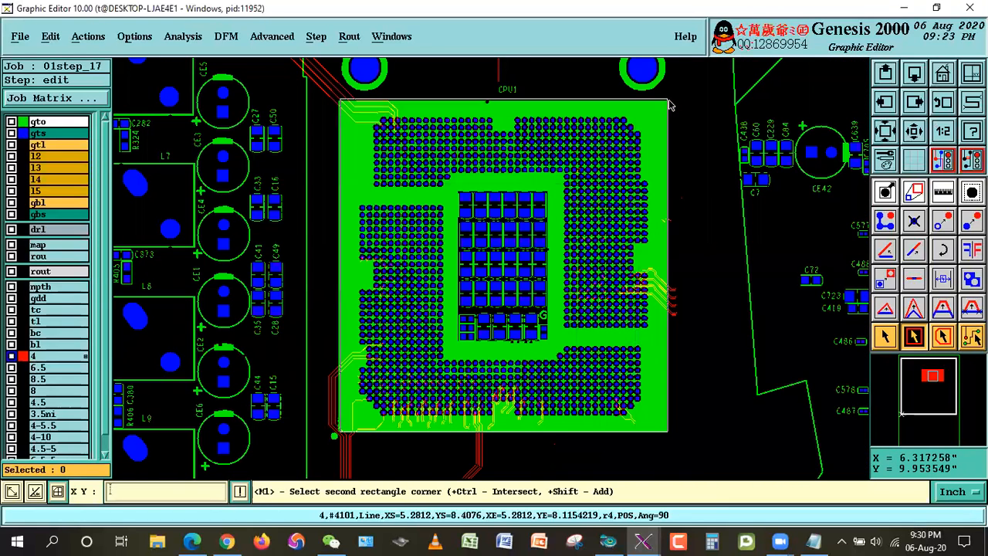
pyautogui.click(671, 98)
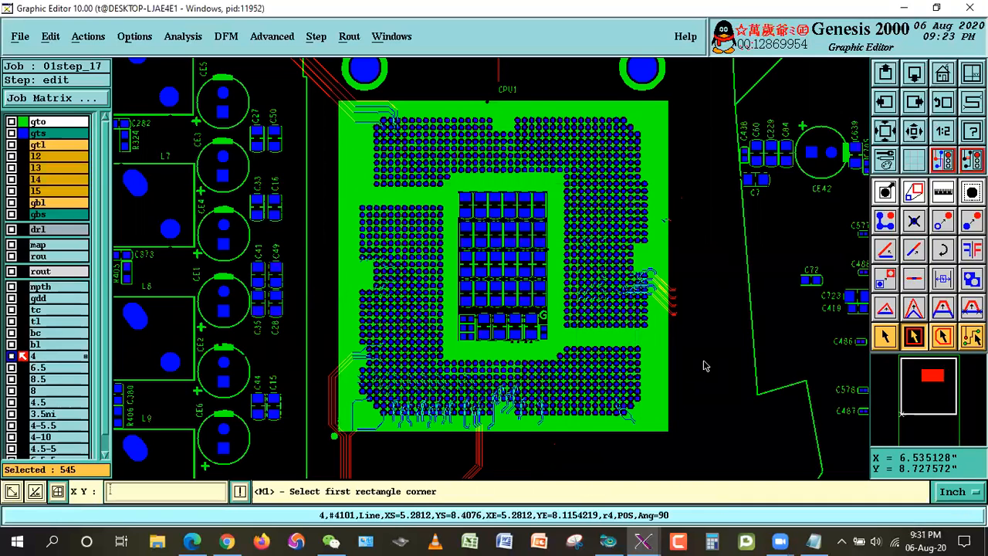
# Step: Clear the selection and reselect the lines inside CPU1 with a rectangle from its upper-left to lower-right corner
pyautogui.click(885, 338)
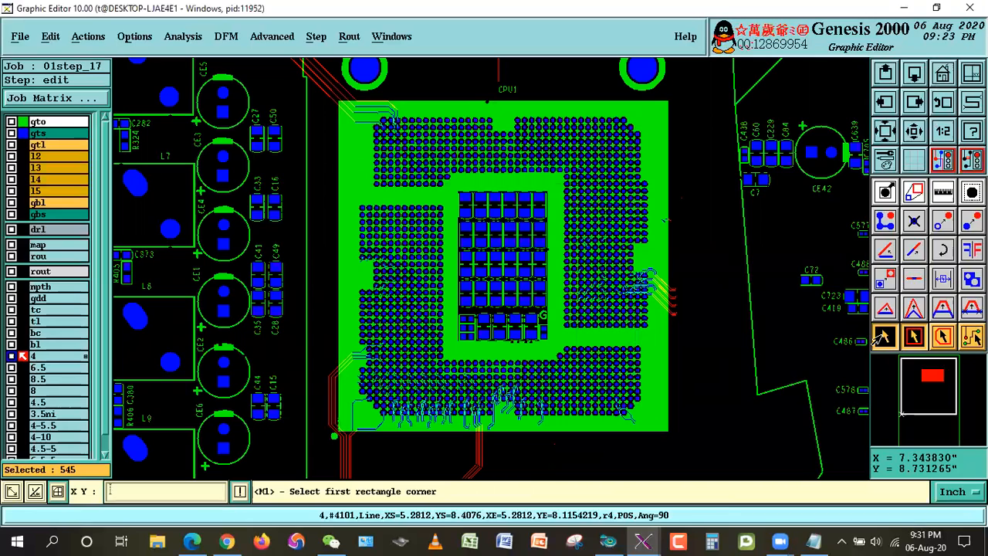
pyautogui.doubleClick(823, 323)
pyautogui.click(912, 338)
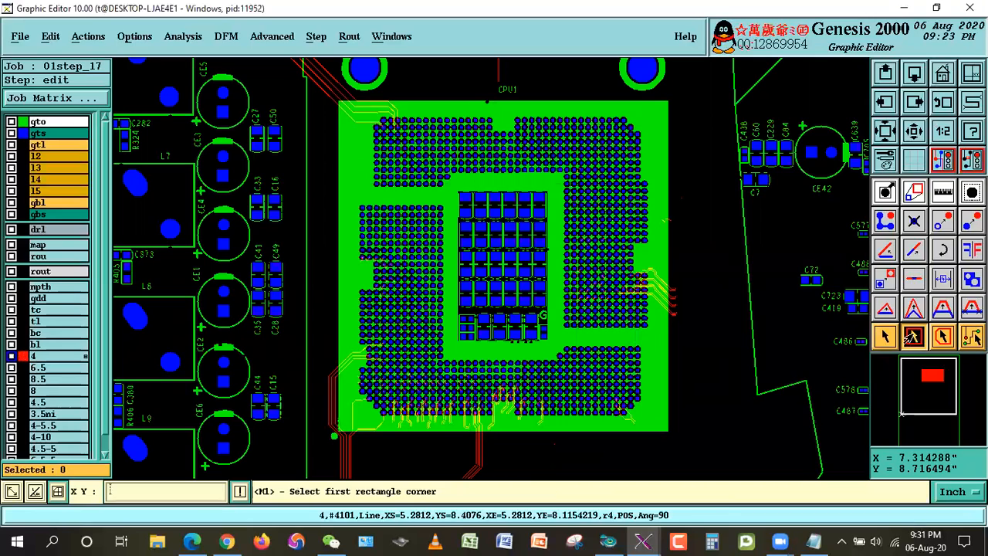
pyautogui.click(340, 102)
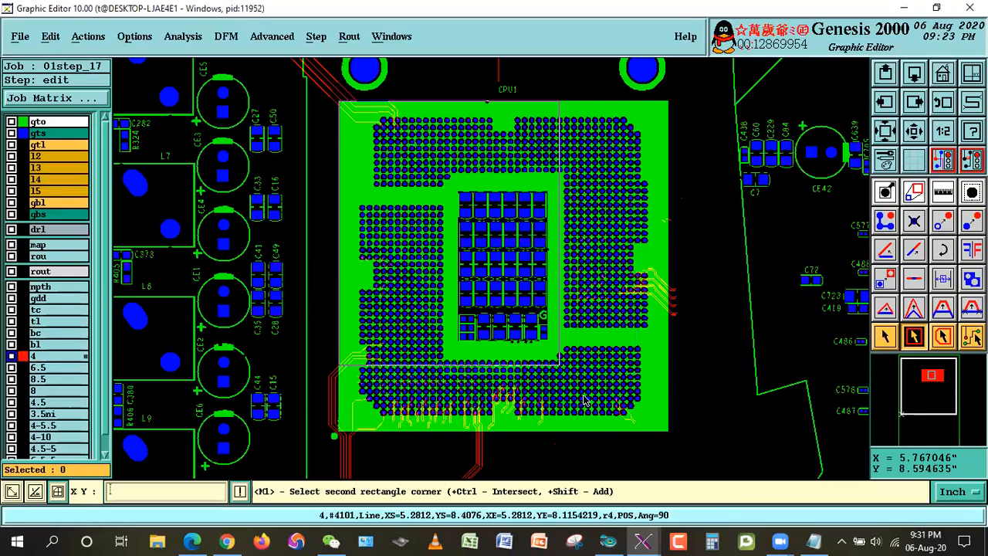
pyautogui.click(662, 430)
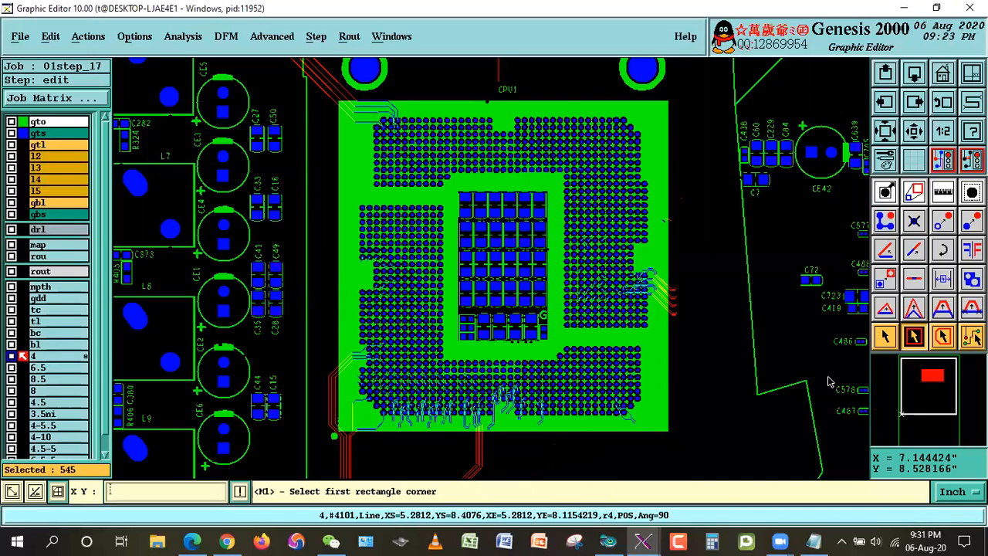
# Step: Extend the selection to layer 4 lines crossing the CPU1 outline by using an intersecting rectangle over the whole BGA
pyautogui.click(885, 337)
pyautogui.click(914, 338)
pyautogui.click(341, 437)
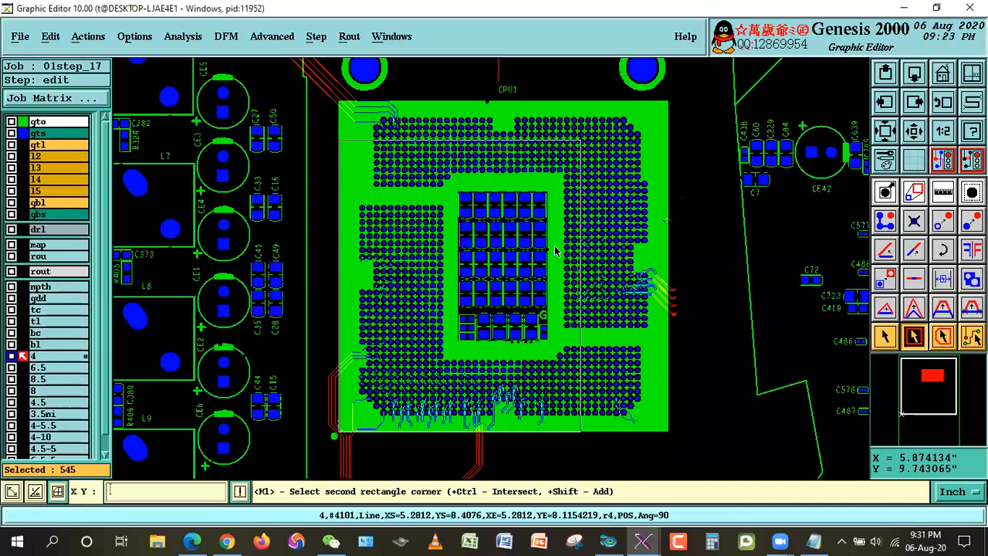
pyautogui.click(664, 100)
# Step: Deselect the four long vertical lines that cross CPU1's lower edge and run outside the BGA
pyautogui.rightClick(722, 147)
pyautogui.click(739, 176)
pyautogui.click(421, 402)
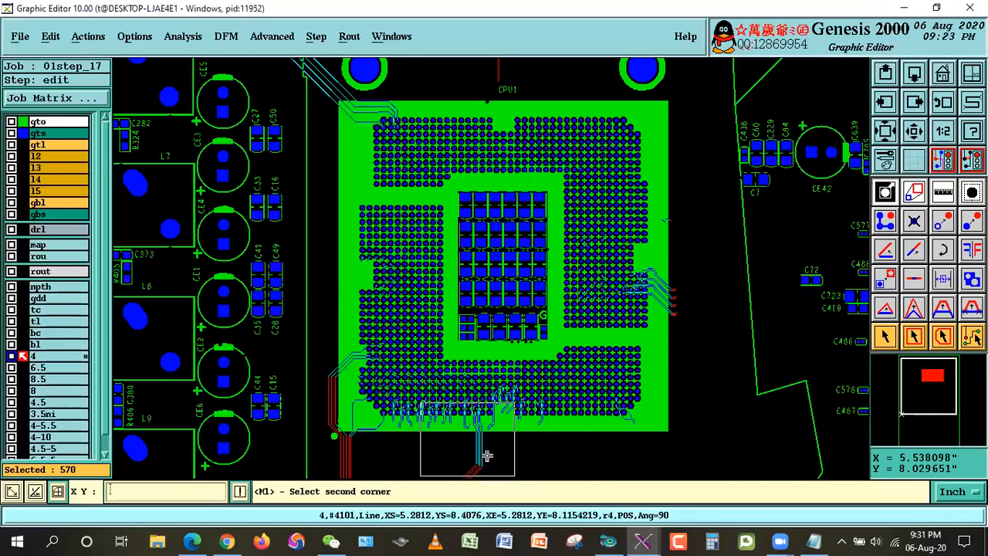
pyautogui.click(512, 480)
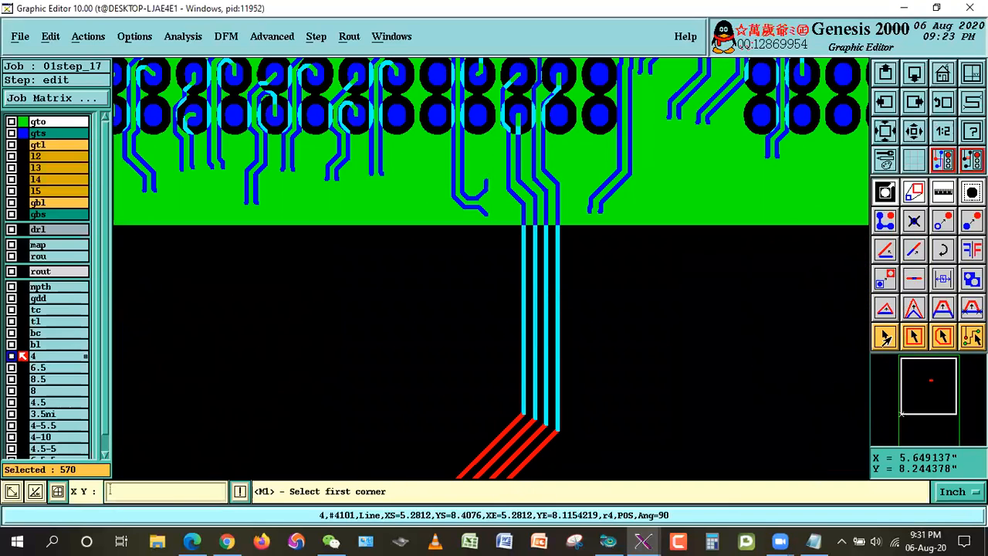
pyautogui.click(886, 338)
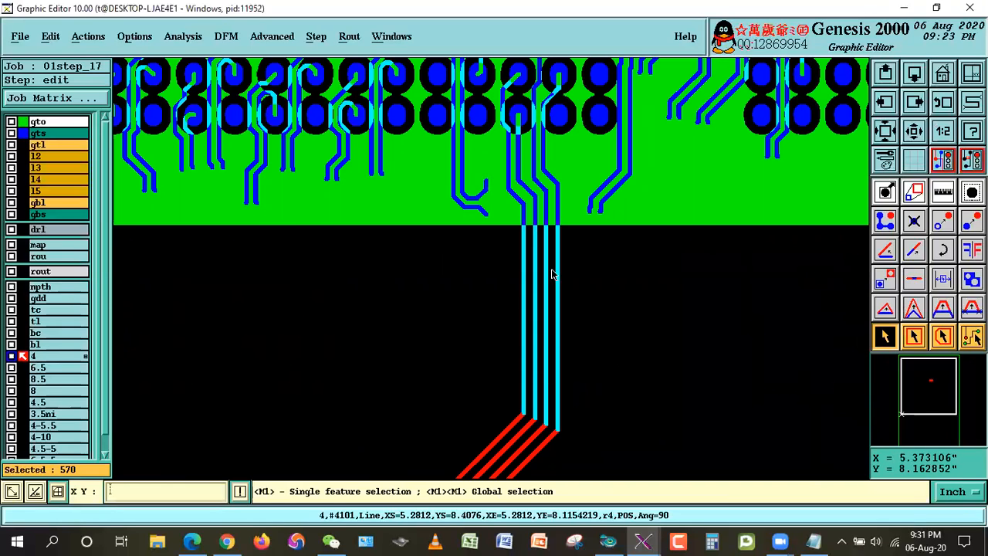
pyautogui.click(551, 312)
pyautogui.click(544, 334)
pyautogui.click(533, 336)
pyautogui.click(524, 340)
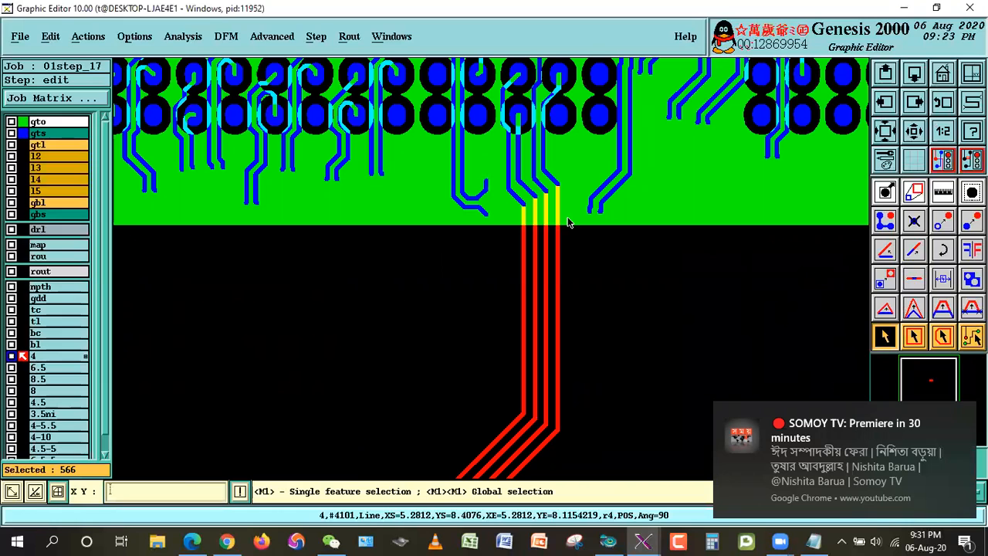
# Step: Deselect the three diagonal line segments crossing the outline at CPU1's lower-left corner, and dismiss the notification
pyautogui.press('Left')
pyautogui.press('Left')
pyautogui.press('Left')
pyautogui.press('Left')
pyautogui.press('Left')
pyautogui.press('Left')
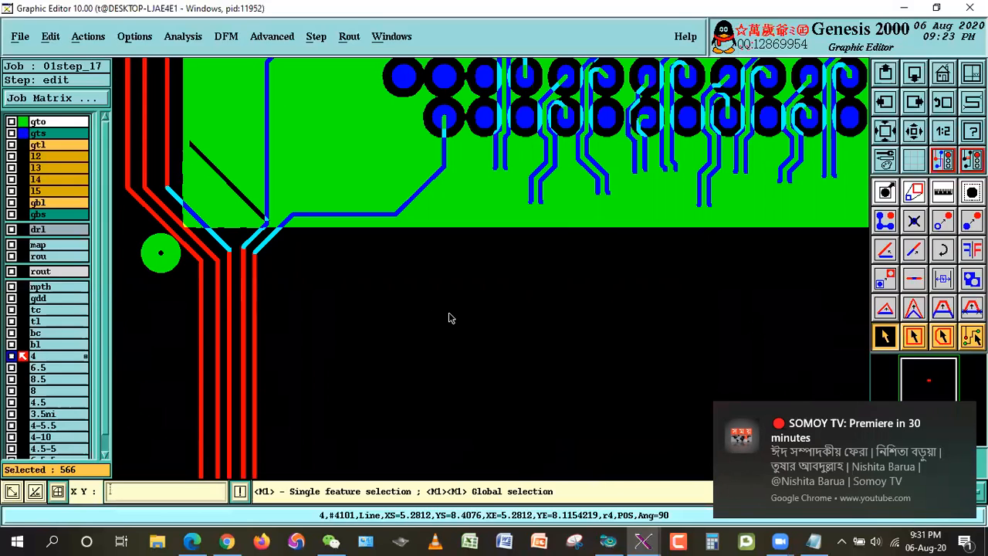
pyautogui.click(262, 246)
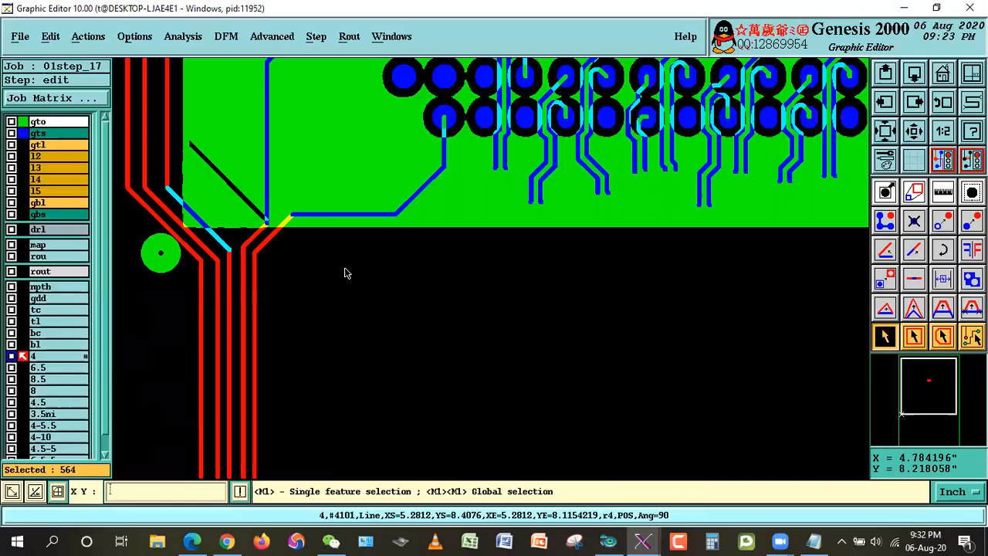
pyautogui.click(220, 237)
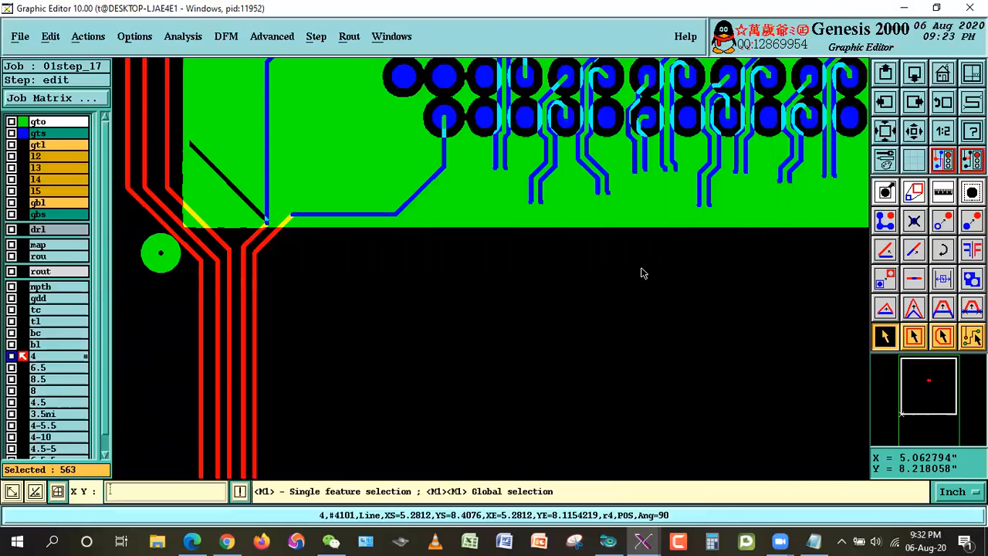
pyautogui.click(890, 135)
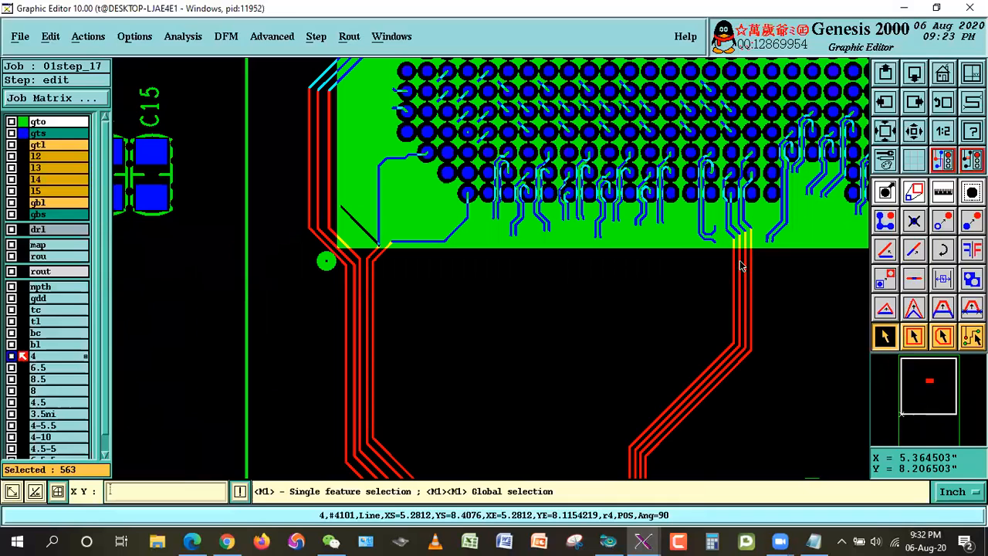
pyautogui.click(965, 541)
pyautogui.click(938, 463)
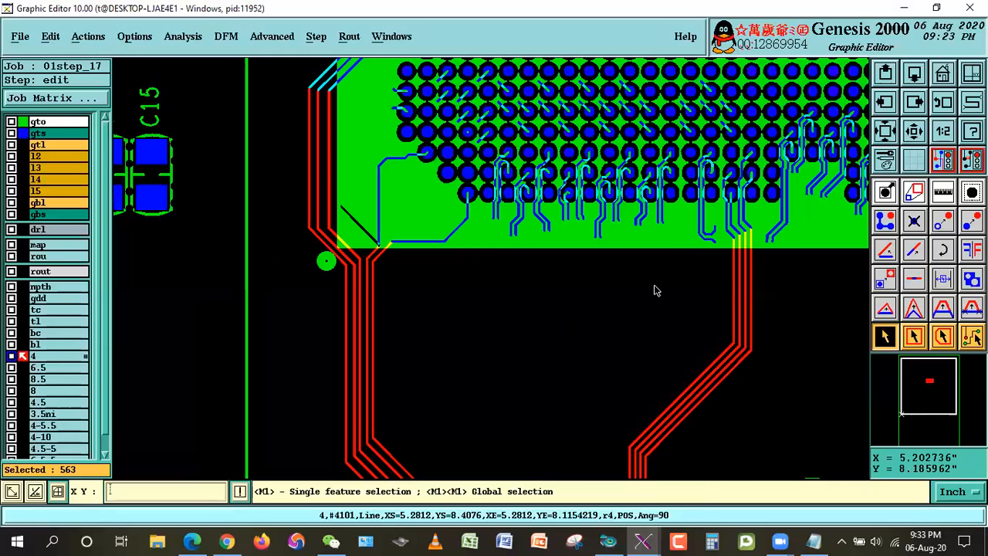
# Step: Examine the four vertical lines crossing CPU1's lower edge and the diagonal lines crossing the lower part of its left edge
pyautogui.rightClick(770, 252)
pyautogui.click(794, 287)
pyautogui.click(656, 189)
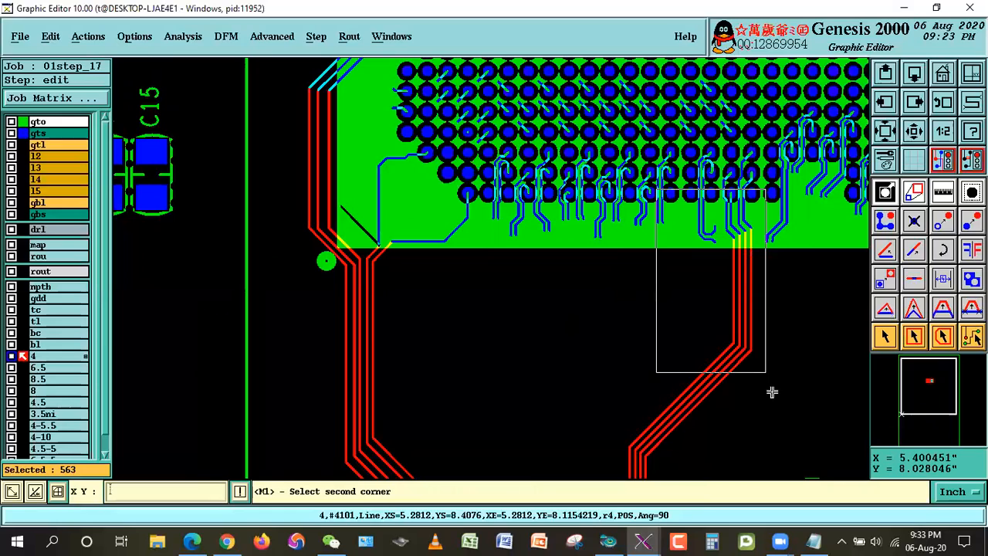
pyautogui.click(782, 290)
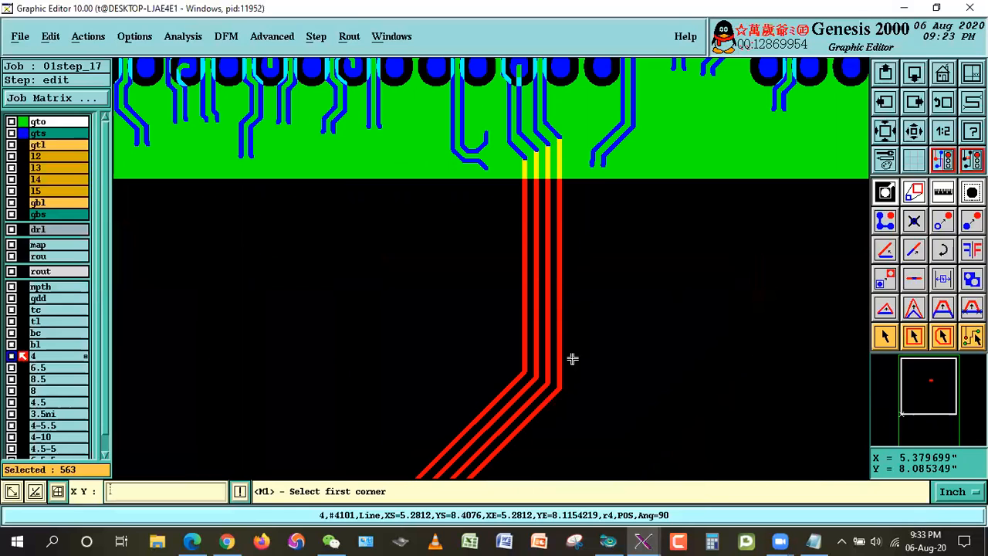
pyautogui.click(914, 131)
pyautogui.click(914, 131)
pyautogui.click(915, 131)
pyautogui.rightClick(677, 169)
pyautogui.click(710, 190)
pyautogui.click(338, 172)
pyautogui.click(452, 325)
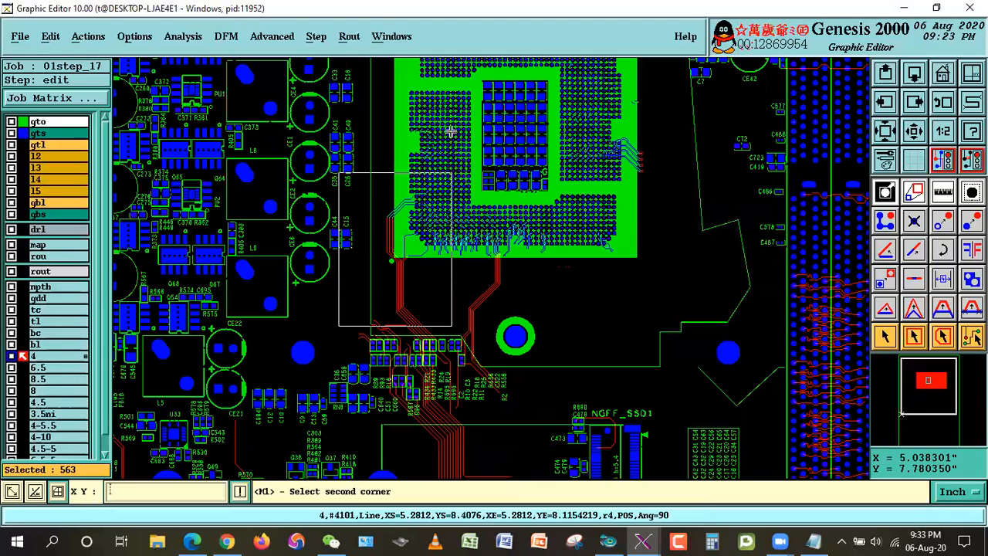
pyautogui.click(394, 91)
pyautogui.click(598, 260)
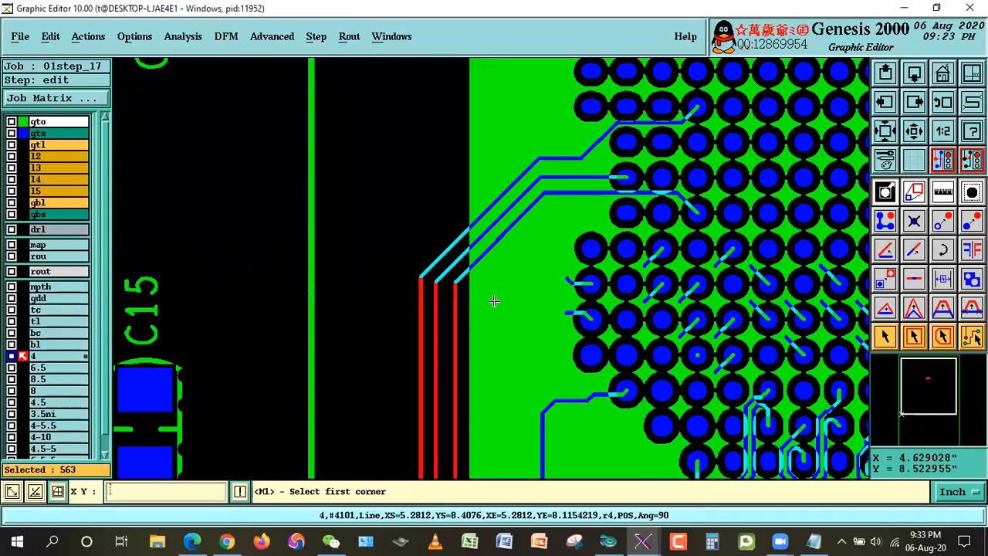
# Step: Deselect the two outer diagonal lines crossing CPU1's left edge above C15, keeping the innermost diagonal selected
pyautogui.click(886, 337)
pyautogui.click(458, 277)
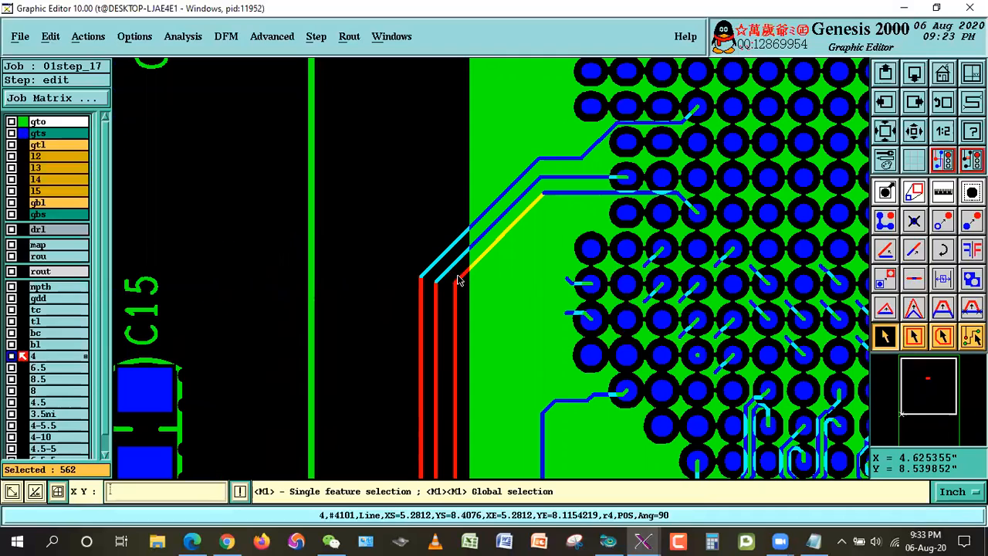
pyautogui.click(443, 263)
pyautogui.click(443, 263)
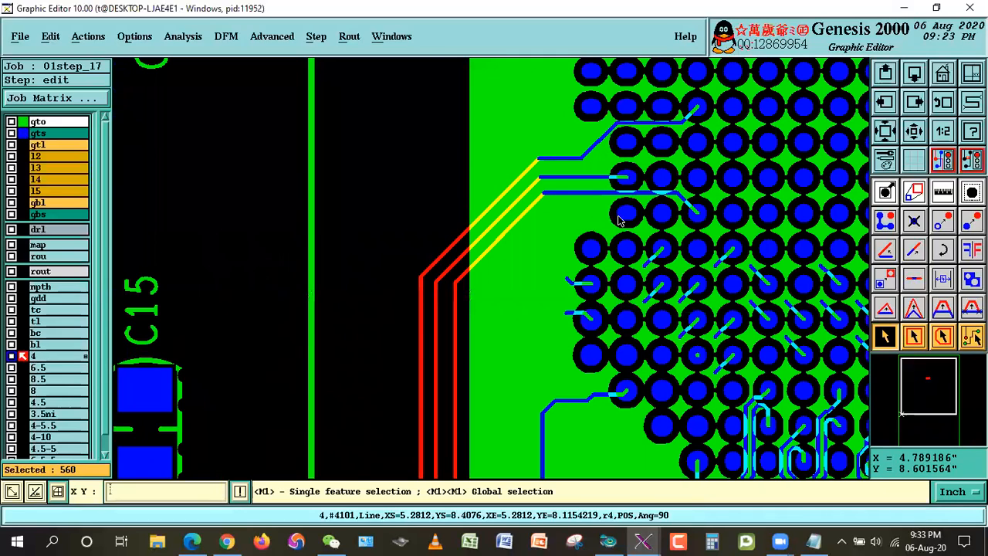
pyautogui.click(471, 219)
pyautogui.click(481, 236)
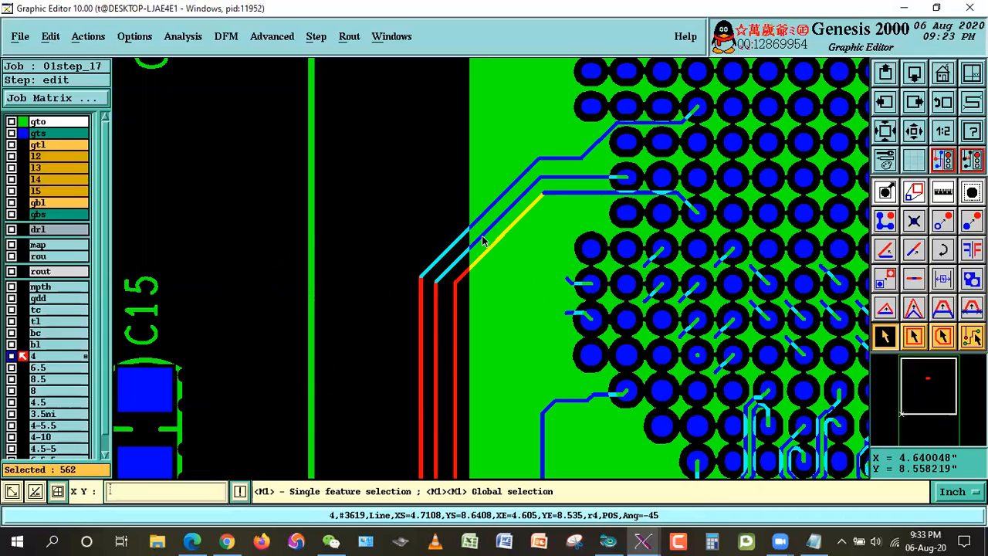
pyautogui.click(476, 258)
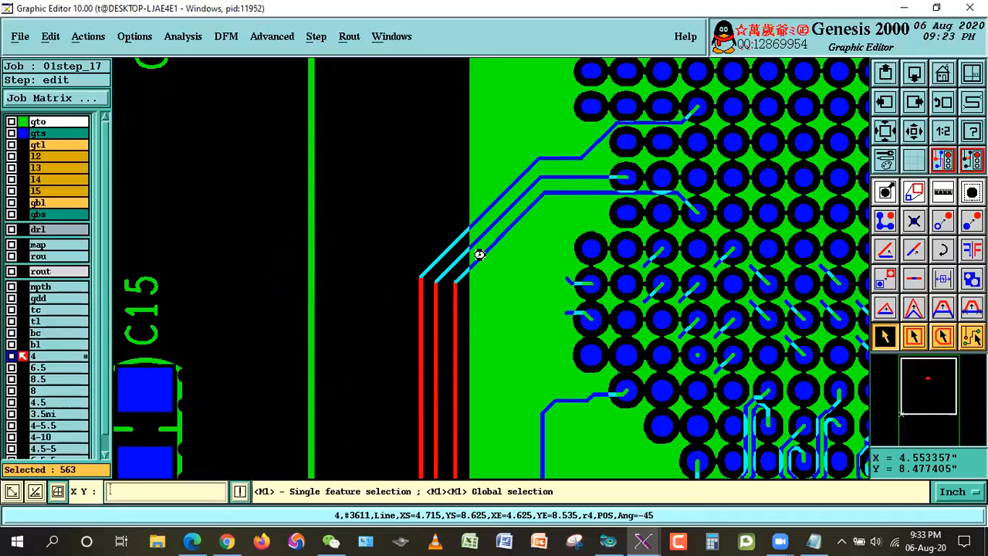
pyautogui.click(434, 268)
pyautogui.click(435, 263)
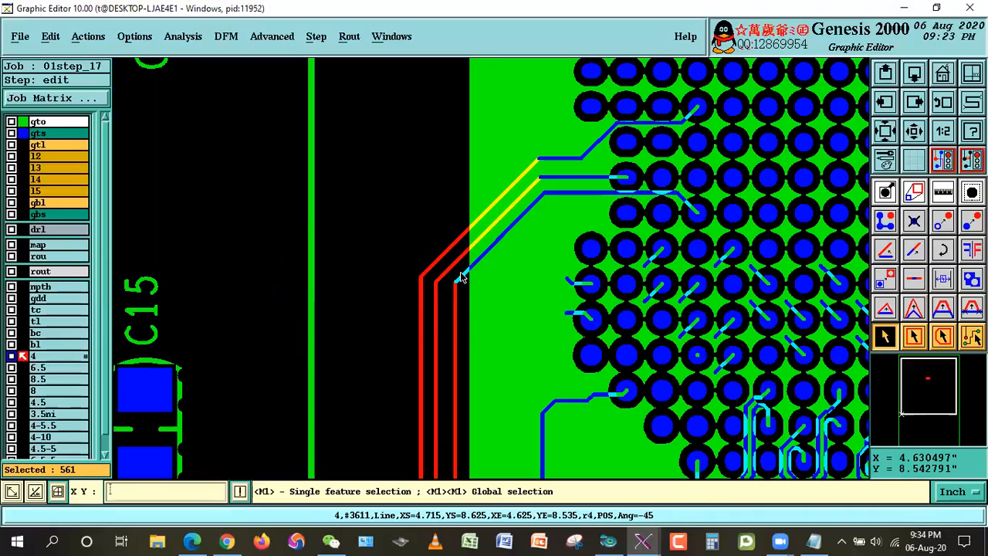
# Step: Deselect the four long diagonal lines that run outside the BGA from CPU1's upper-left corner
pyautogui.scroll(10, 460, 277)
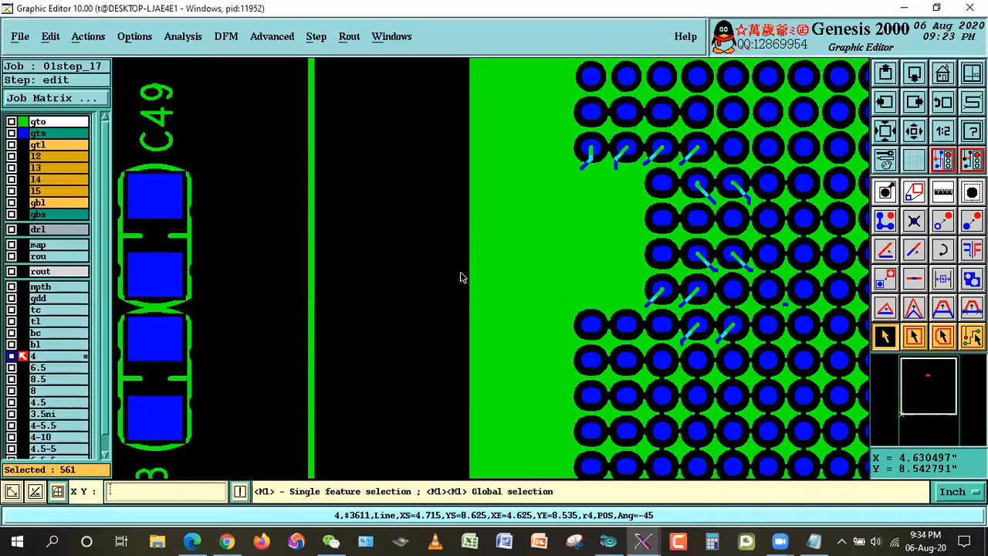
pyautogui.scroll(10, 460, 277)
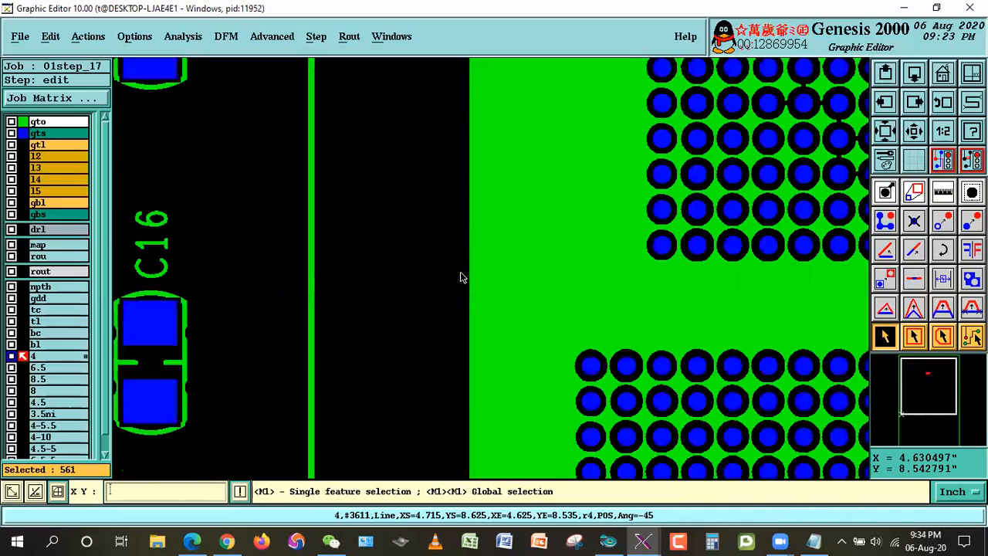
pyautogui.scroll(10, 460, 277)
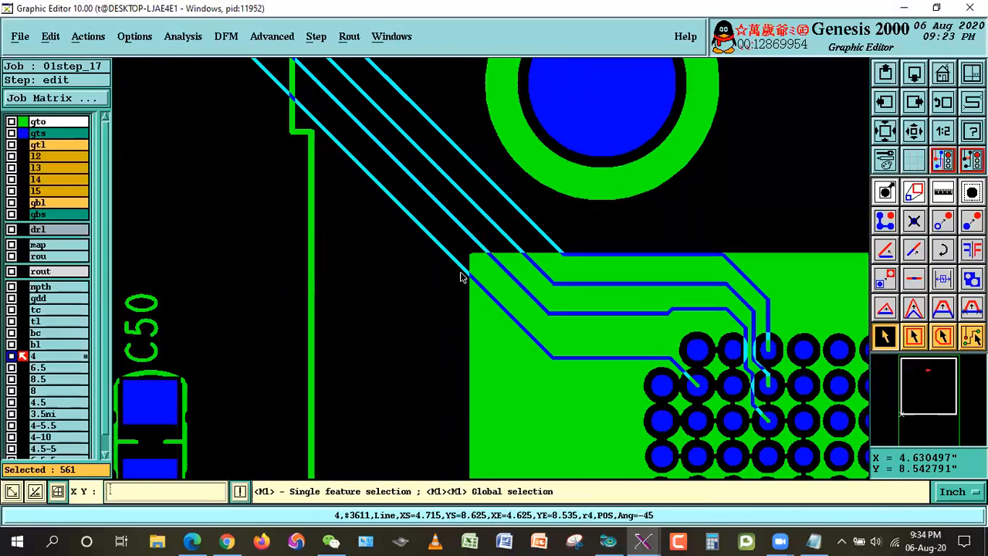
pyautogui.scroll(5, 460, 277)
pyautogui.scroll(-5, 460, 277)
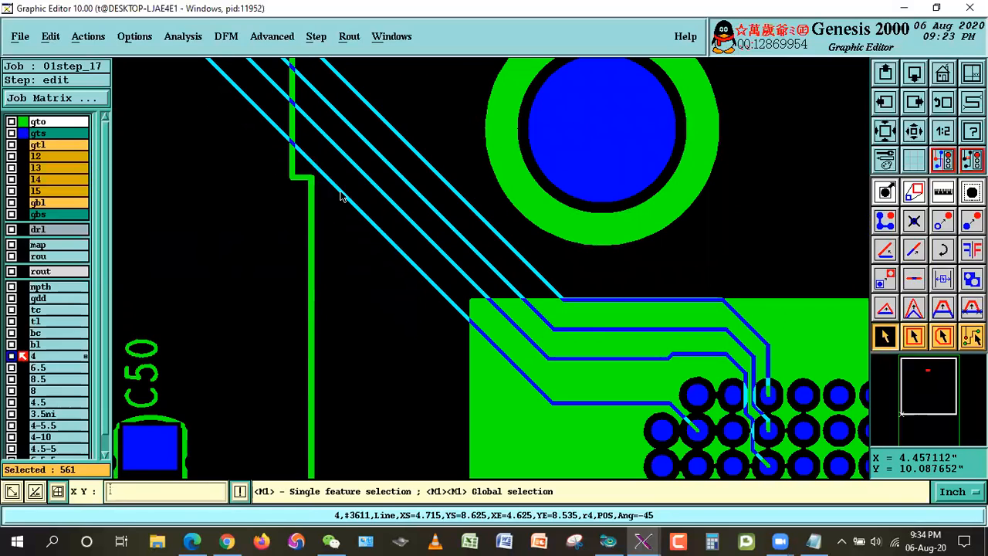
pyautogui.click(462, 199)
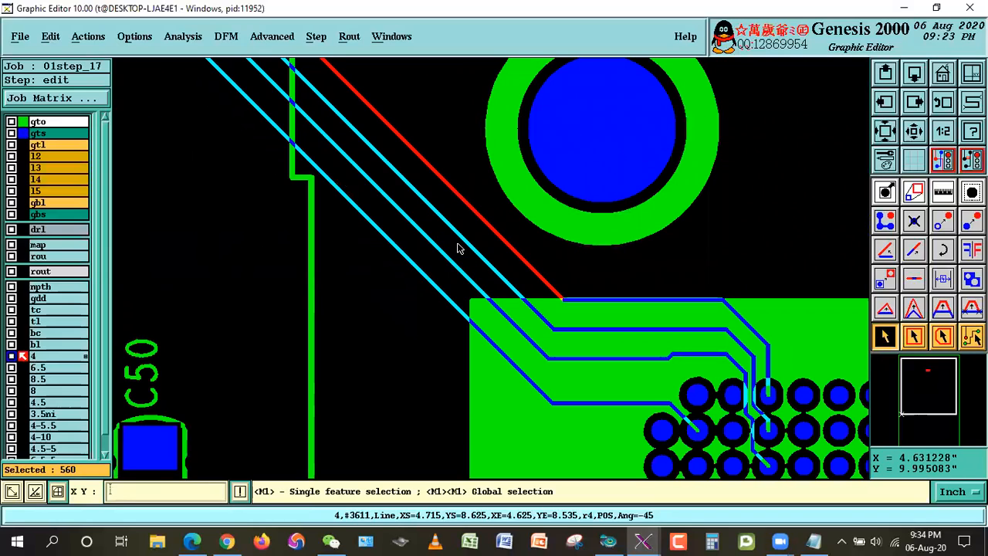
pyautogui.click(449, 223)
pyautogui.click(438, 249)
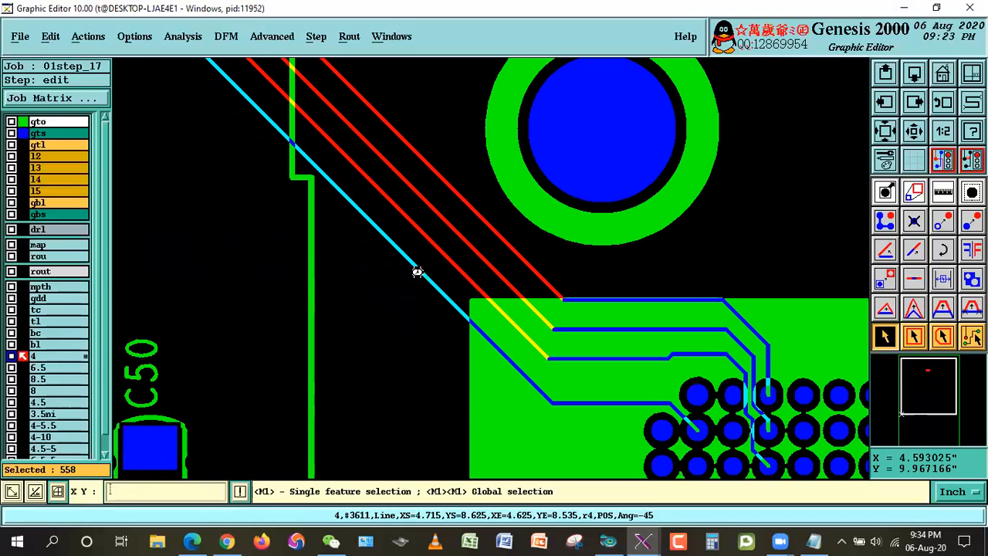
pyautogui.click(417, 268)
# Step: Check CPU1's upper and right edges down to the lower-right corner for long selected lines crossing the outline
pyautogui.press('Right')
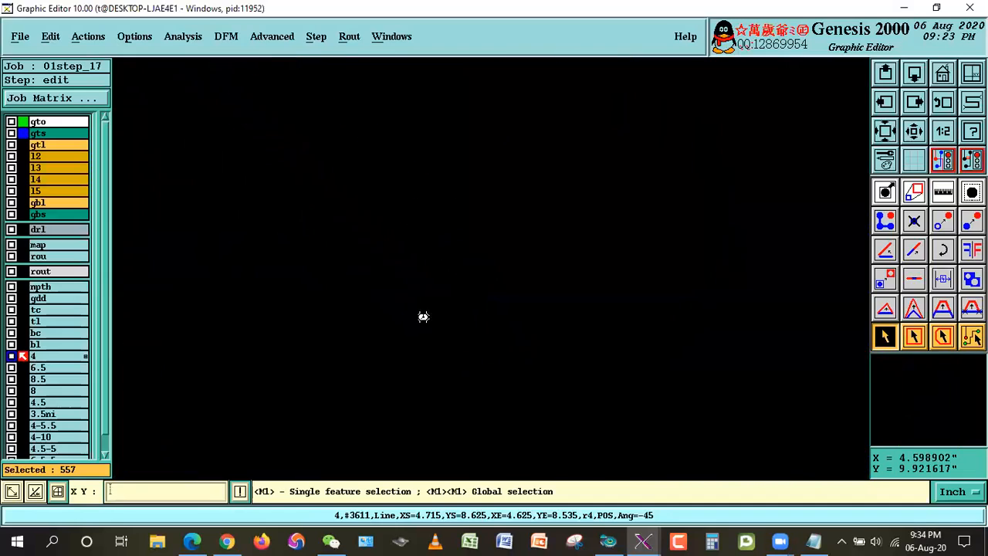
pyautogui.press('Right')
pyautogui.press('Right')
pyautogui.press('Right')
pyautogui.press('Right')
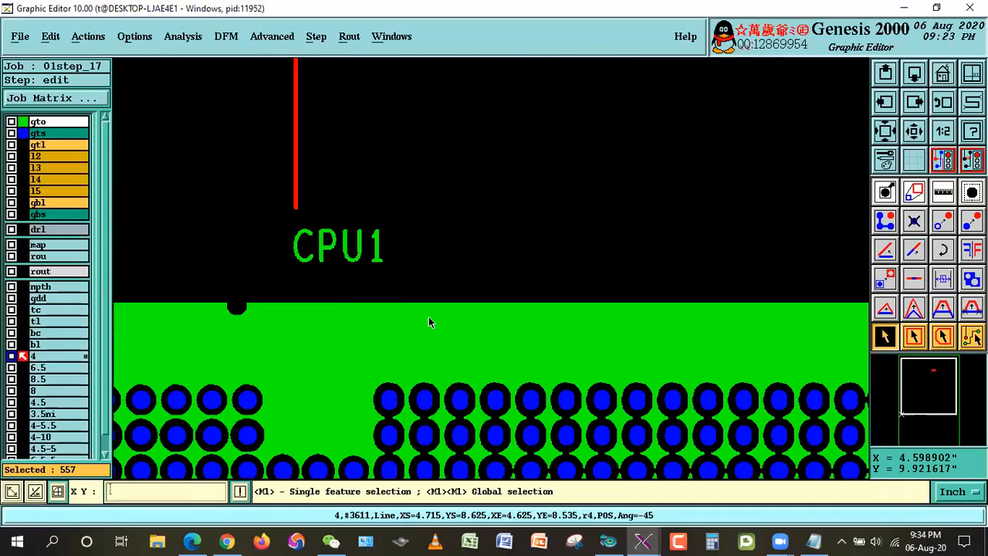
pyautogui.press('Right')
pyautogui.press('Down')
pyautogui.press('Down')
pyautogui.press('Down')
pyautogui.press('Down')
pyautogui.press('Down')
pyautogui.press('Down')
pyautogui.press('Down')
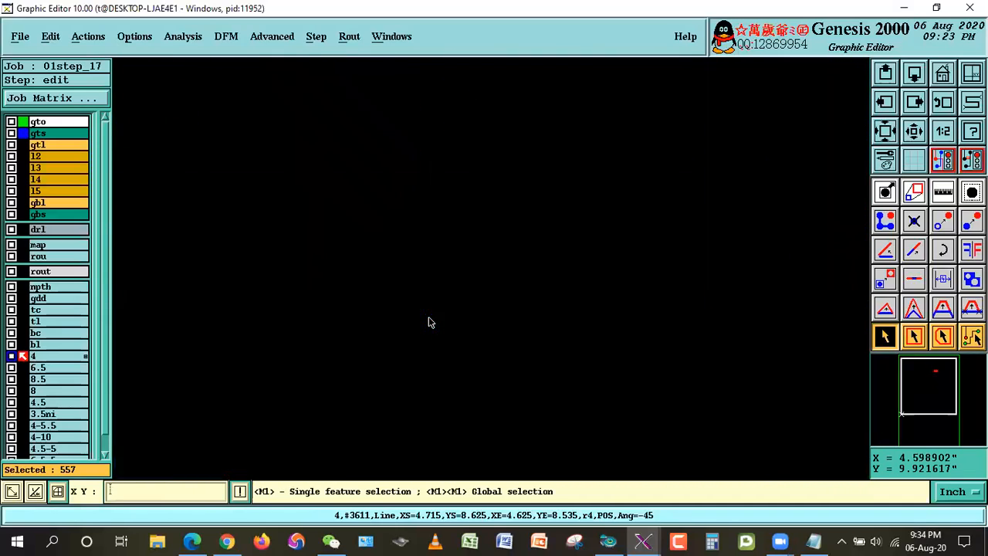
pyautogui.press('Down')
pyautogui.press('Down')
pyautogui.press('Down')
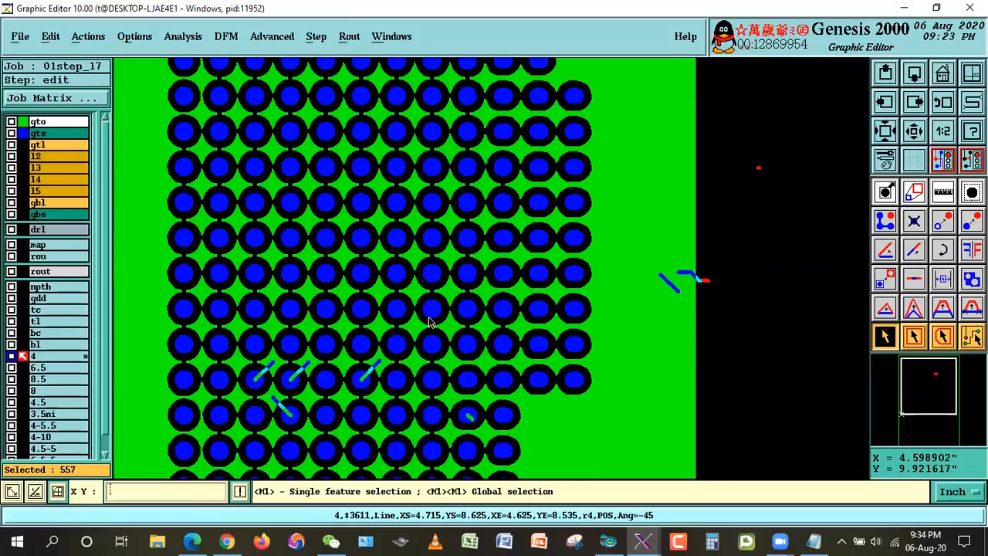
pyautogui.press('Down')
pyautogui.press('Down')
pyautogui.press('Down')
pyautogui.press('Down')
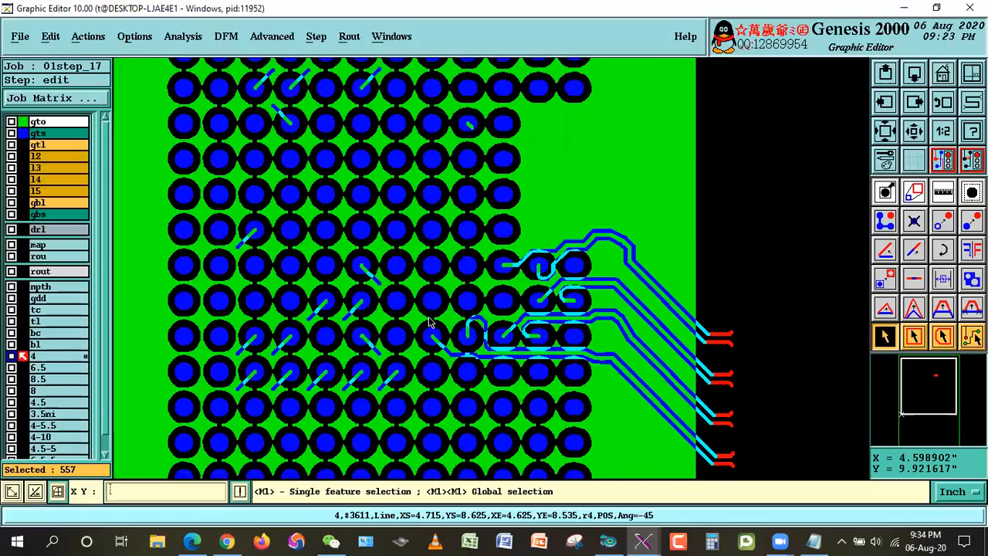
pyautogui.press('Down')
pyautogui.press('Down')
pyautogui.press('Down')
pyautogui.press('Down')
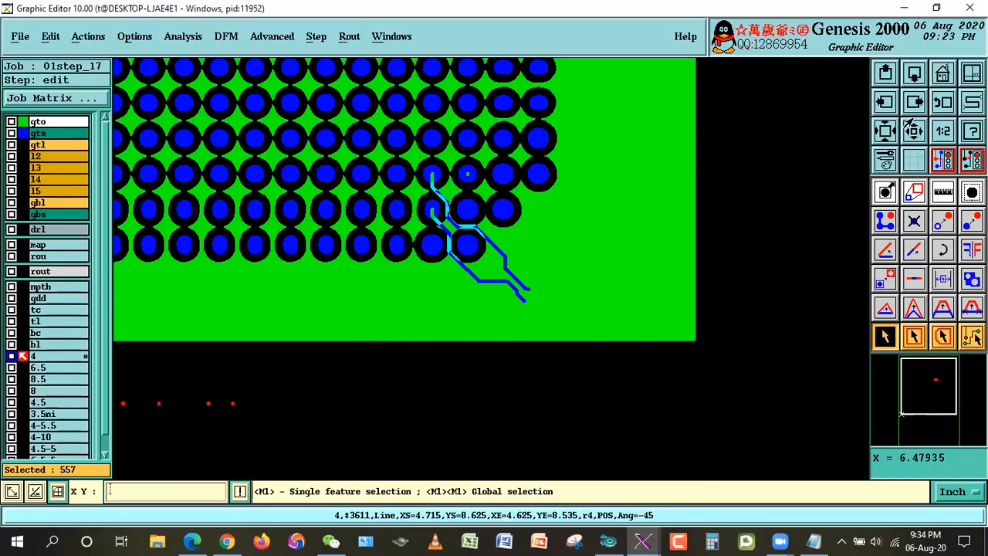
# Step: Move the selected CPU1 lines to another layer named 4ibga, creating that layer
pyautogui.click(906, 126)
pyautogui.click(350, 151)
pyautogui.click(524, 266)
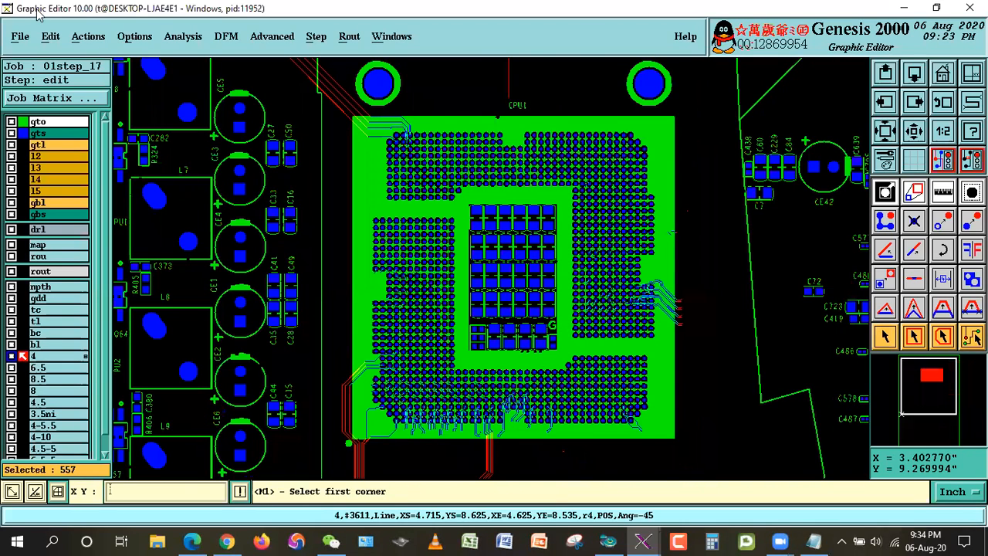
pyautogui.click(50, 36)
pyautogui.moveTo(63, 98)
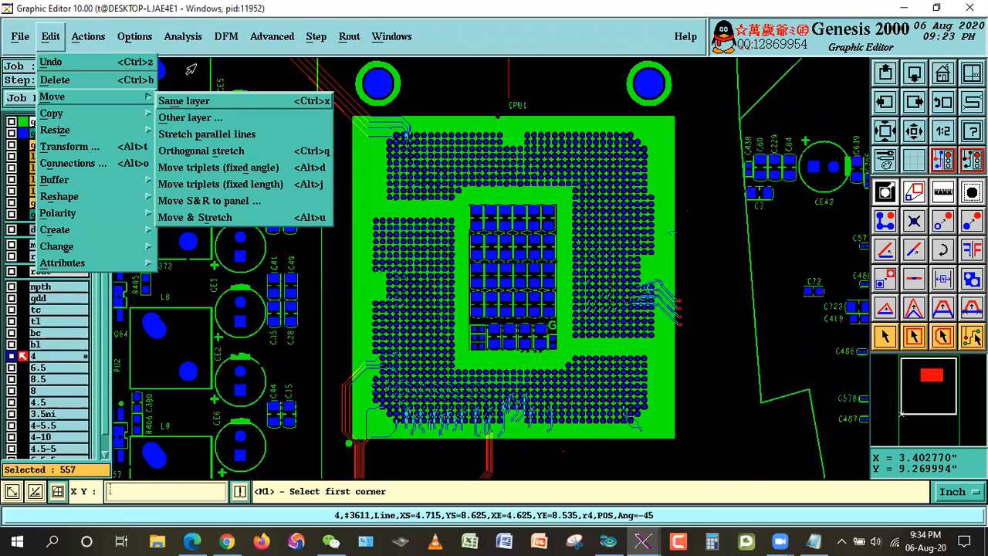
pyautogui.click(193, 116)
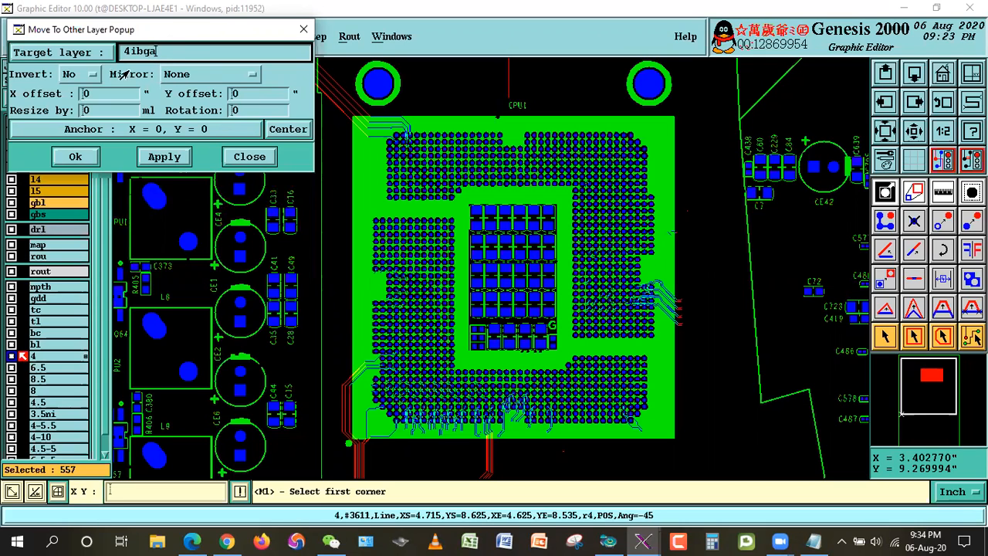
pyautogui.click(164, 156)
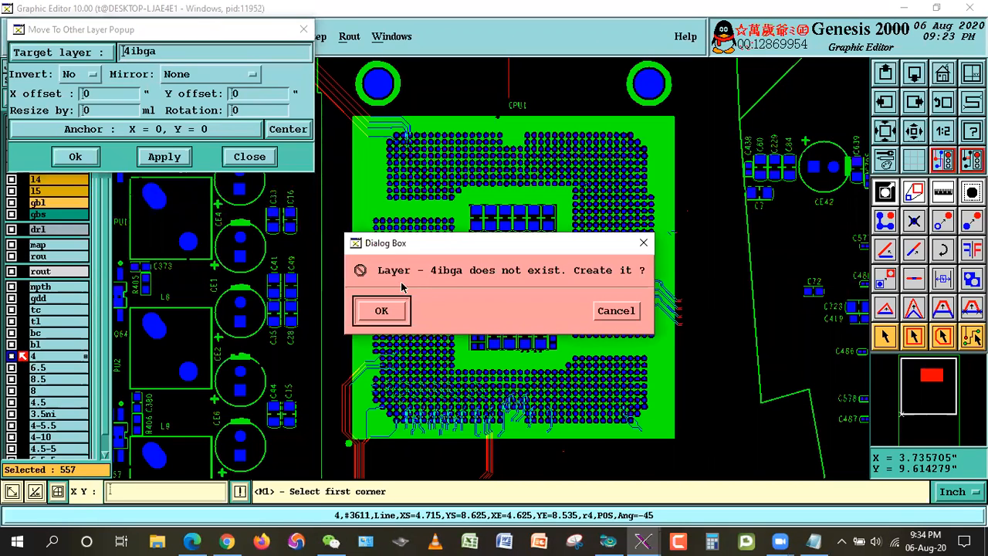
pyautogui.click(382, 310)
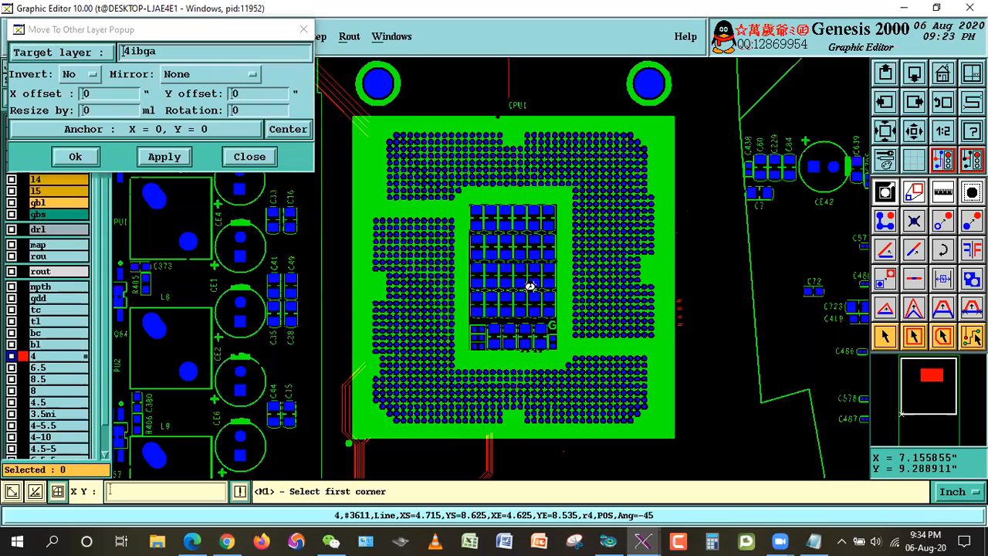
# Step: Select the layer 4 lines inside and crossing PCH1 with an intersecting rectangle from its lower-left to upper-right corner
pyautogui.press('Home')
pyautogui.rightClick(540, 204)
pyautogui.click(562, 229)
pyautogui.click(510, 259)
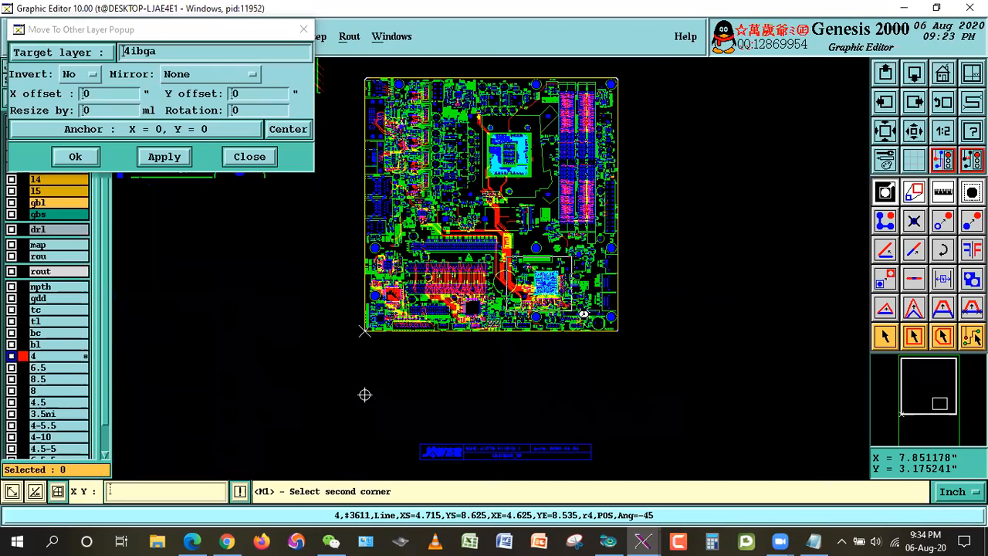
pyautogui.click(584, 313)
pyautogui.click(408, 129)
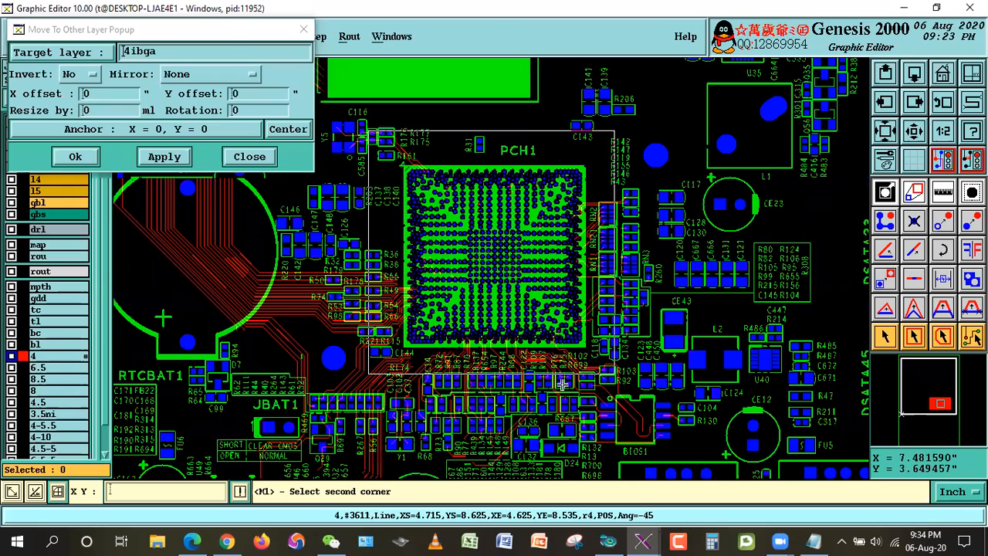
pyautogui.click(616, 388)
pyautogui.moveTo(192, 33); pyautogui.dragTo(40, 41)
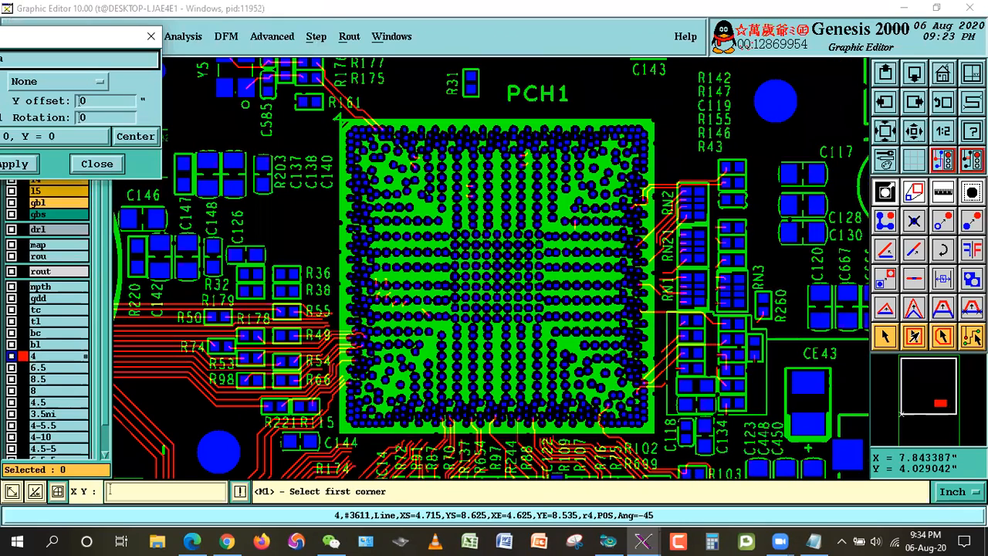
pyautogui.click(914, 336)
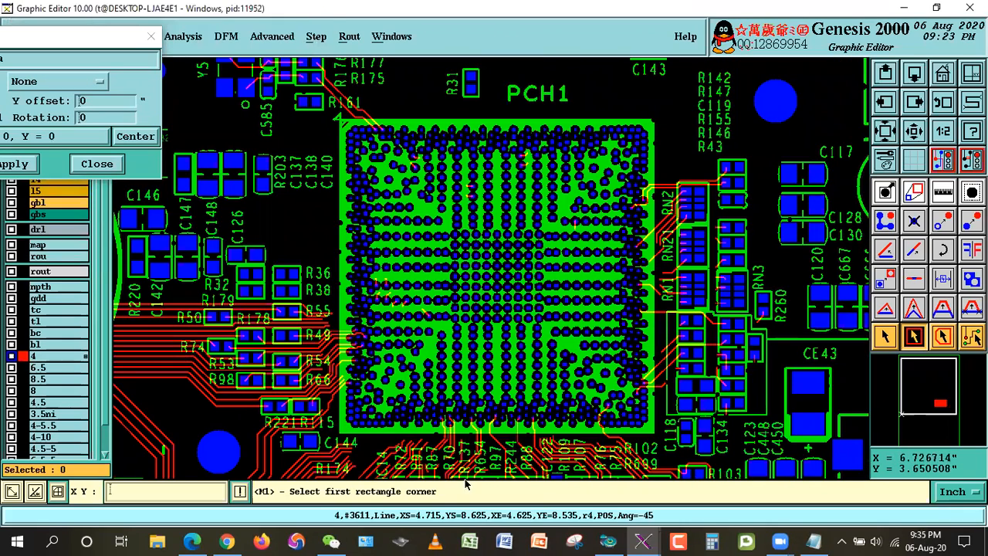
pyautogui.click(340, 434)
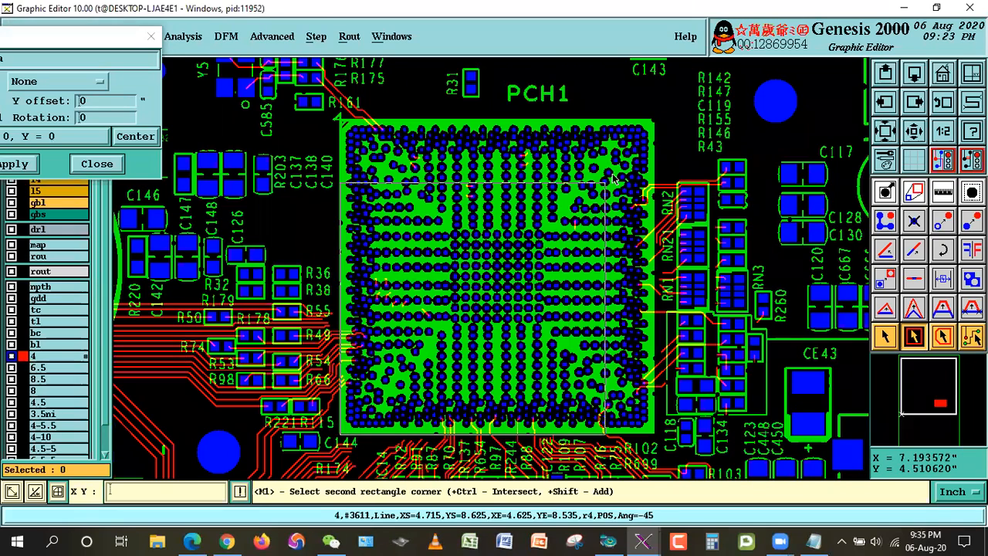
pyautogui.click(655, 121)
# Step: Deselect the line segments running past R161 outside PCH1's upper-left corner, keeping the short segments that enter the BGA
pyautogui.rightClick(677, 104)
pyautogui.click(720, 128)
pyautogui.click(267, 80)
pyautogui.click(425, 140)
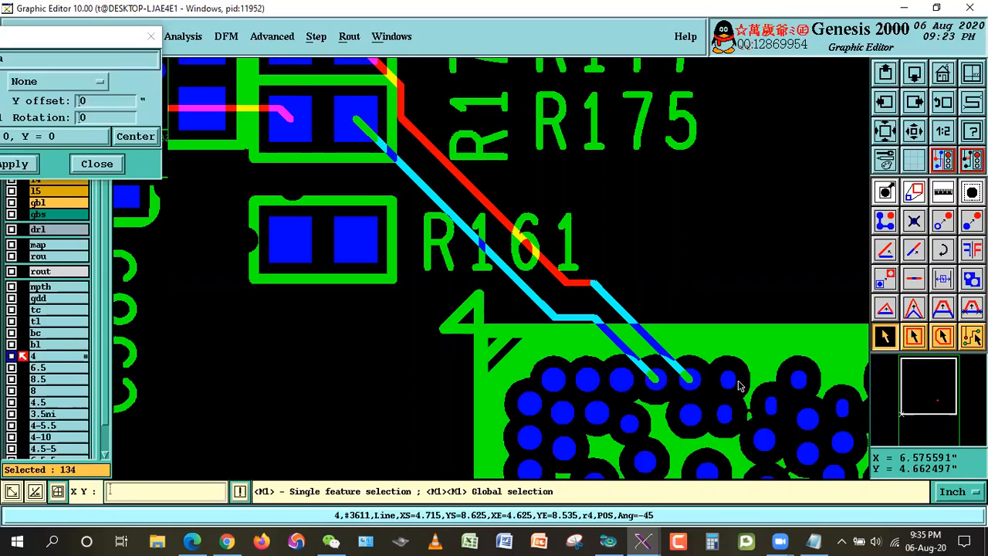
pyautogui.click(485, 256)
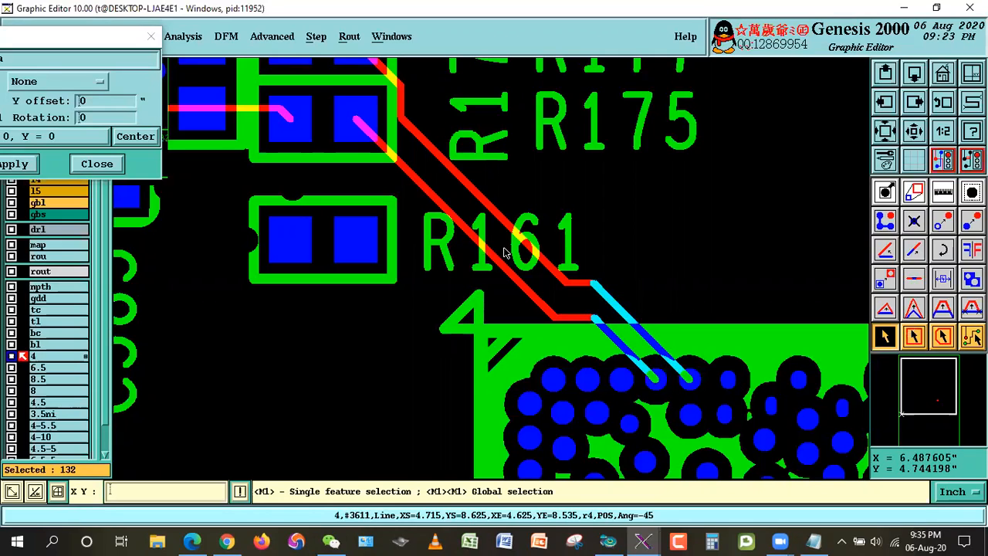
# Step: Check PCH1's upper edge and deselect the two long horizontal lines running from its right edge toward RN2
pyautogui.press('Right')
pyautogui.press('Right')
pyautogui.press('Right')
pyautogui.press('Right')
pyautogui.press('Right')
pyautogui.press('Right')
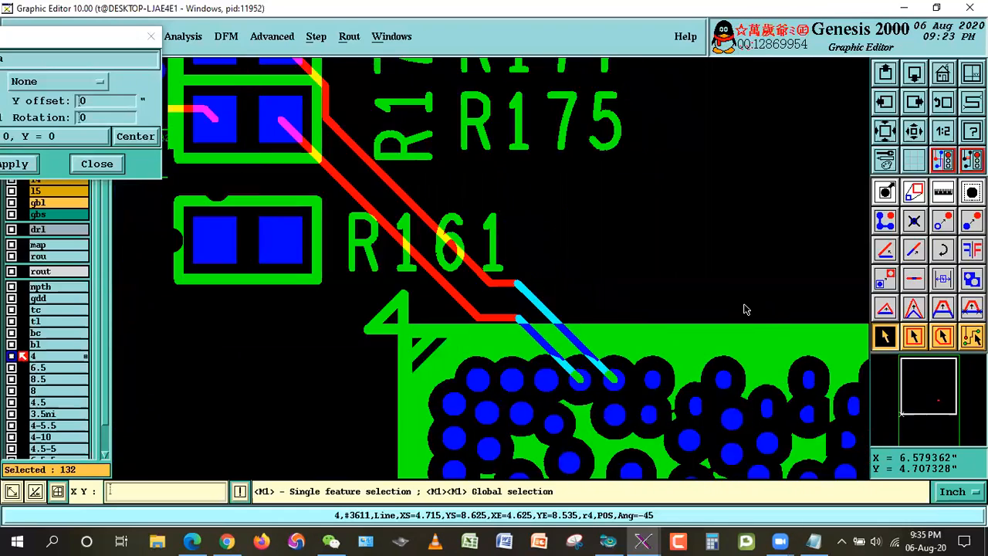
pyautogui.press('Right')
pyautogui.press('Right')
pyautogui.press('Right')
pyautogui.press('Right')
pyautogui.press('Right')
pyautogui.press('Right')
pyautogui.press('Right')
pyautogui.press('Right')
pyautogui.press('Right')
pyautogui.press('Right')
pyautogui.press('Right')
pyautogui.press('Right')
pyautogui.press('Right')
pyautogui.press('Right')
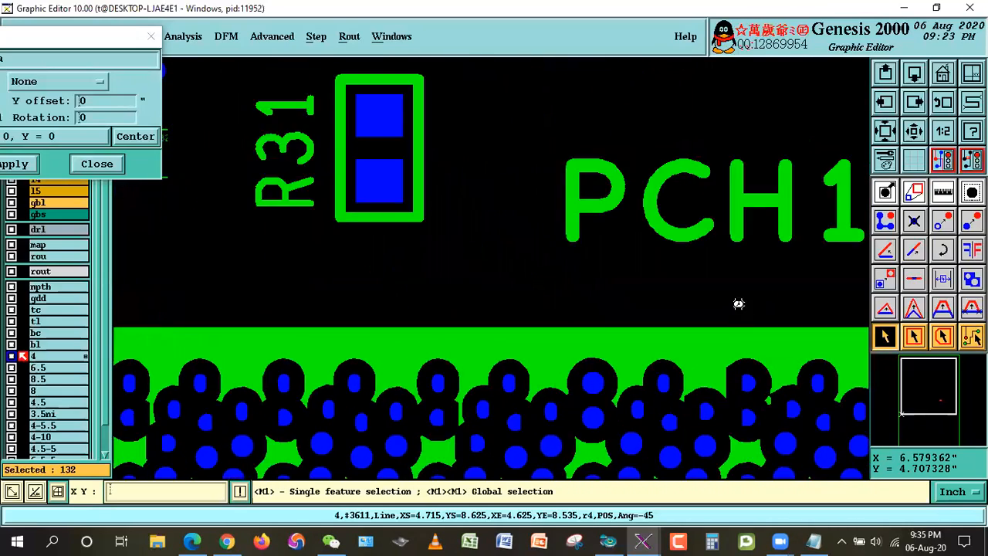
pyautogui.press('Down')
pyautogui.press('Down')
pyautogui.press('Down')
pyautogui.press('Down')
pyautogui.press('Down')
pyautogui.press('Down')
pyautogui.press('Down')
pyautogui.press('Down')
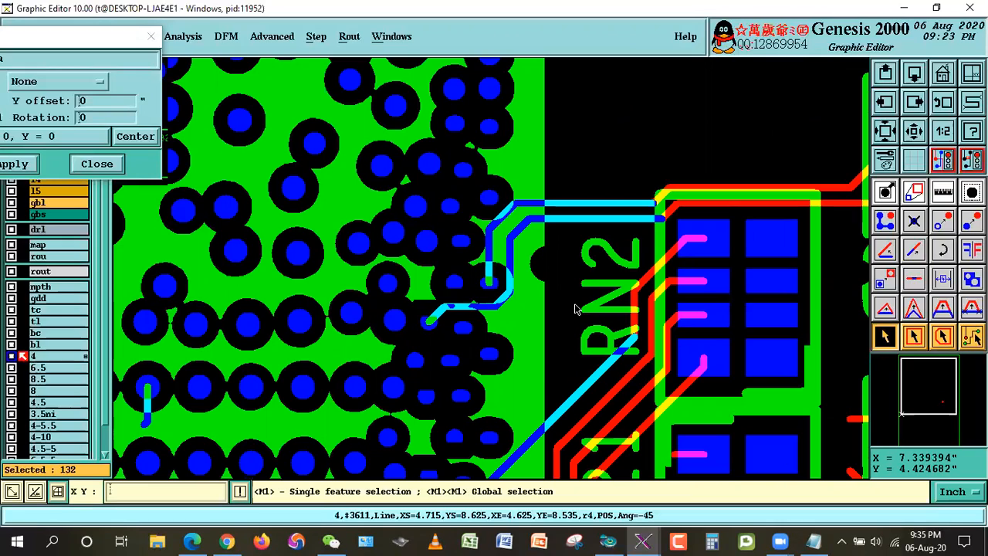
pyautogui.click(604, 201)
pyautogui.click(614, 223)
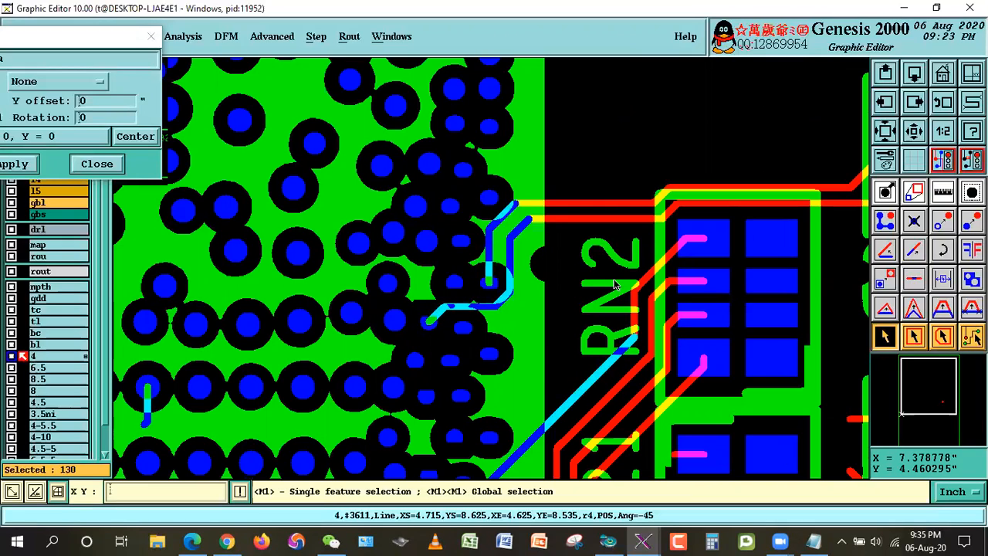
# Step: Deselect the lower diagonal line beside RN21 on PCH1's right edge, and inspect its end next to the BGA pad
pyautogui.scroll(-5, 614, 285)
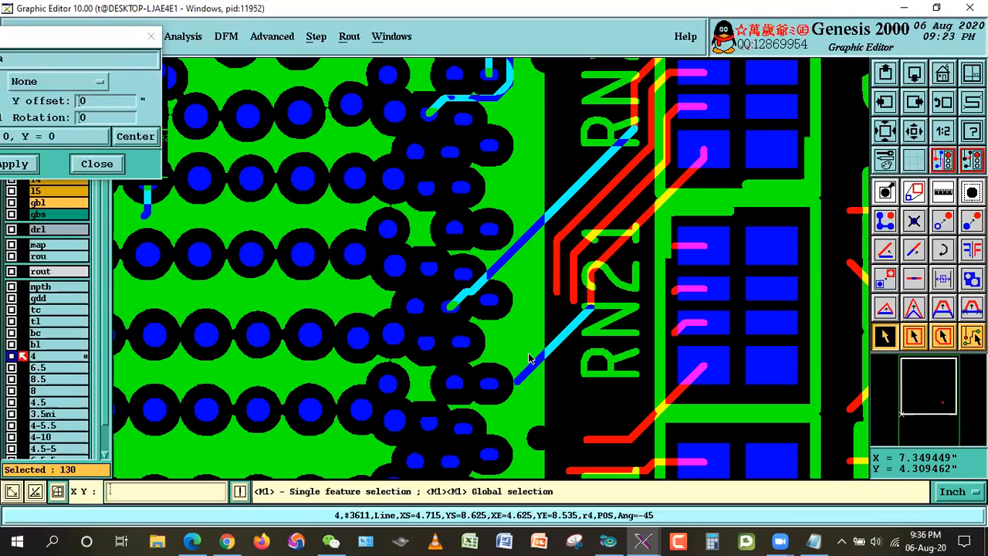
pyautogui.click(566, 330)
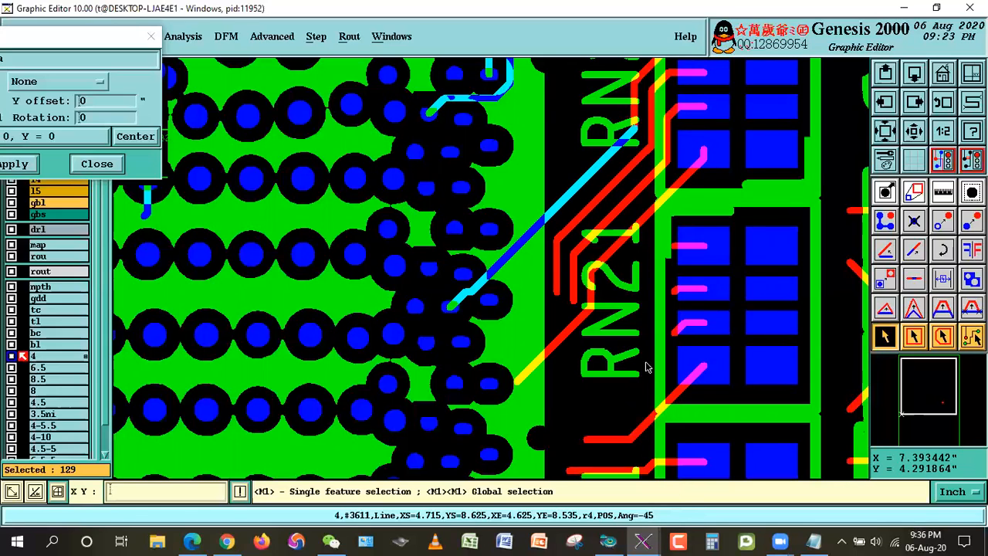
pyautogui.rightClick(510, 339)
pyautogui.click(510, 340)
pyautogui.click(456, 343)
pyautogui.click(494, 376)
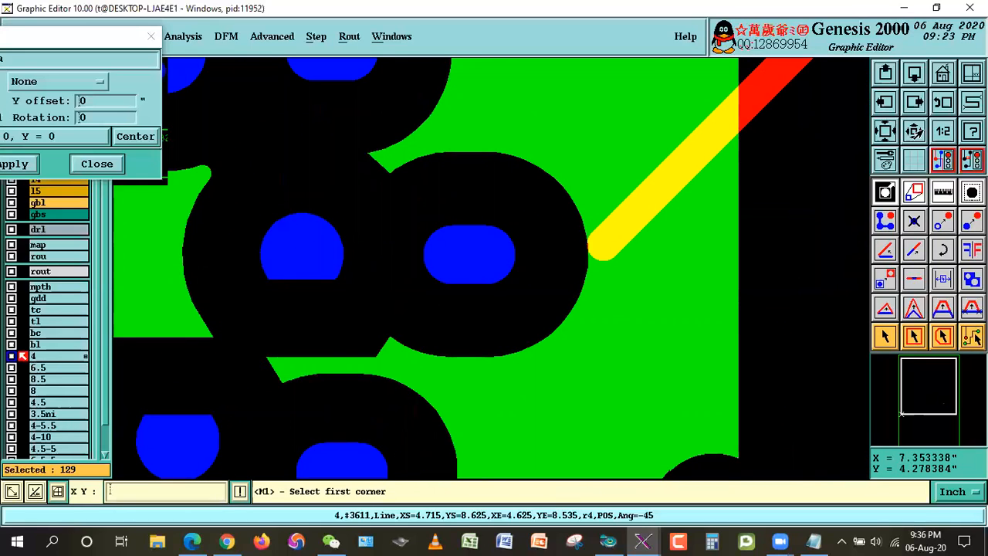
pyautogui.click(942, 102)
pyautogui.click(882, 335)
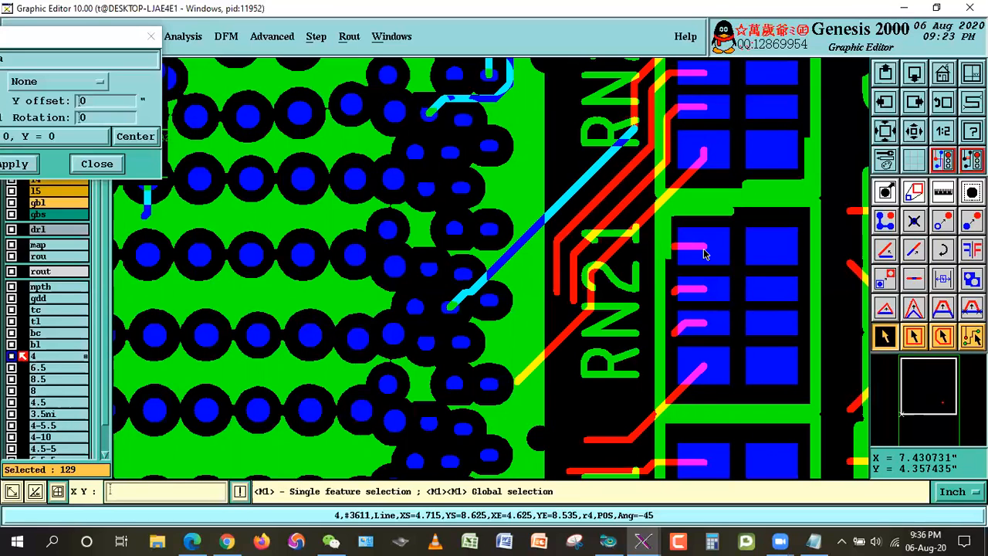
# Step: Inspect and deselect the long horizontal line below RN1 that crosses PCH1's right edge, keeping its short end segment inside the BGA
pyautogui.scroll(-3, 704, 249)
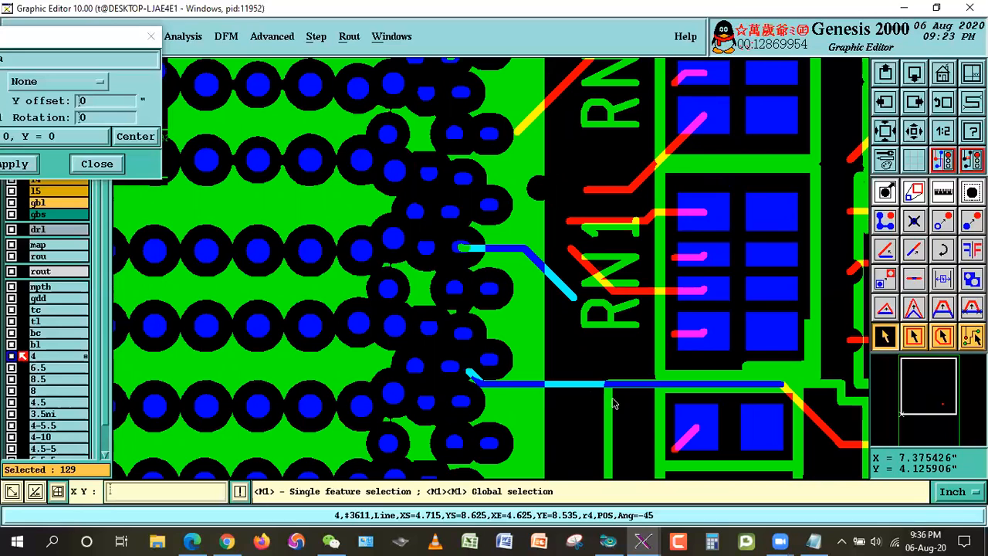
pyautogui.rightClick(576, 406)
pyautogui.click(595, 386)
pyautogui.click(338, 300)
pyautogui.click(802, 434)
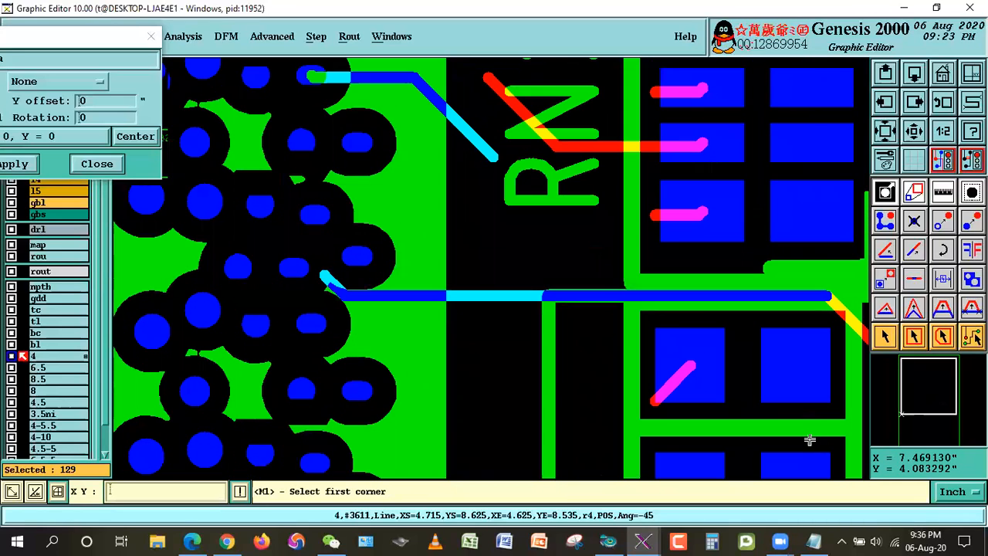
pyautogui.click(885, 337)
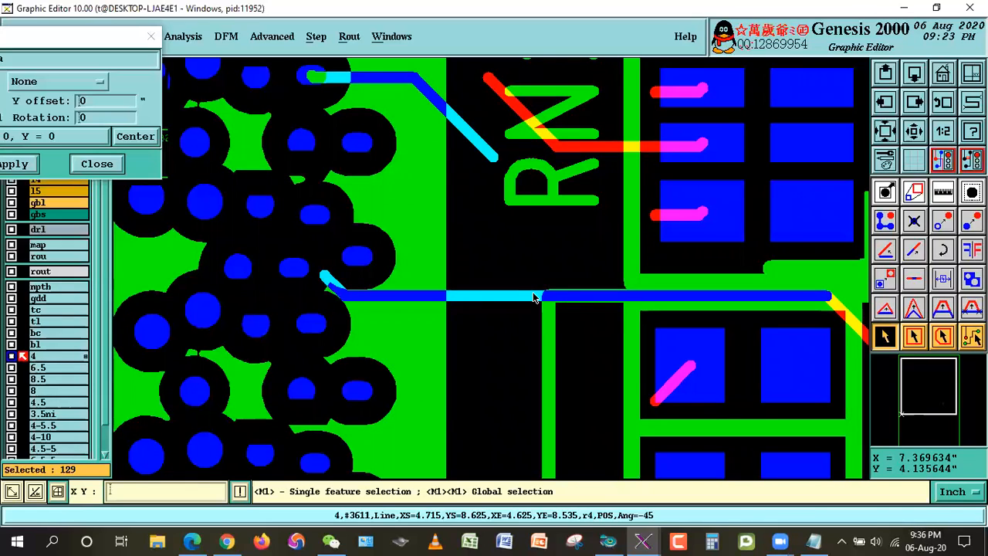
pyautogui.rightClick(513, 224)
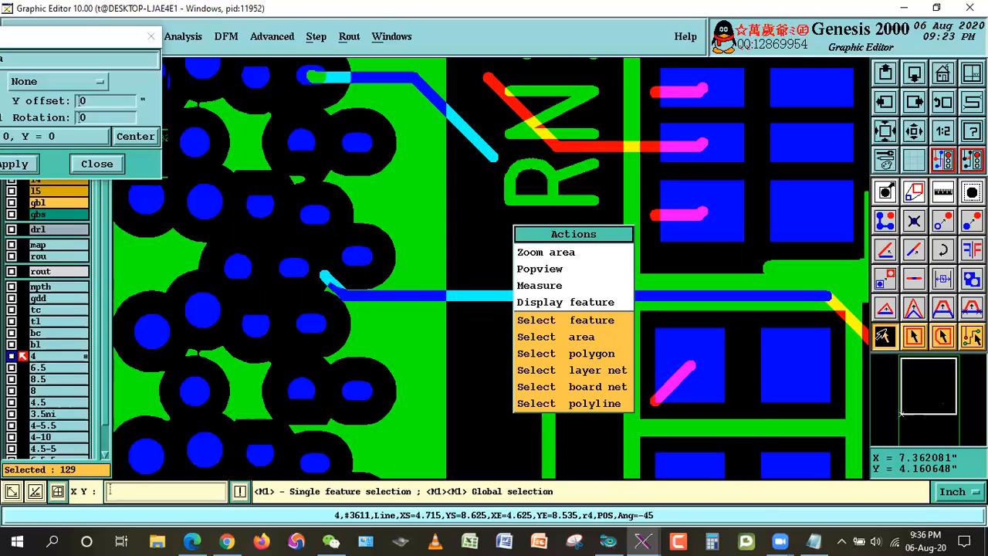
pyautogui.click(880, 331)
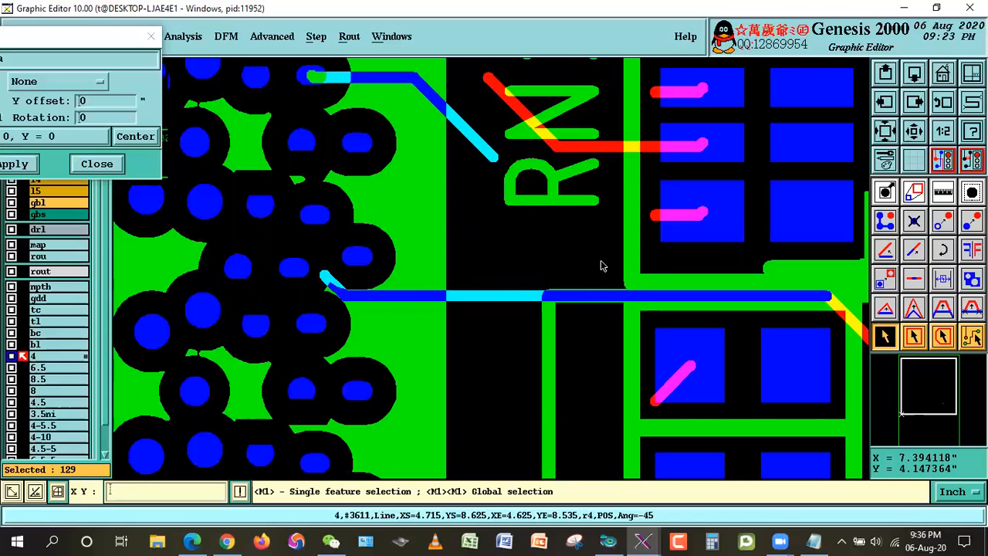
pyautogui.rightClick(512, 232)
pyautogui.click(541, 258)
pyautogui.click(258, 222)
pyautogui.click(431, 352)
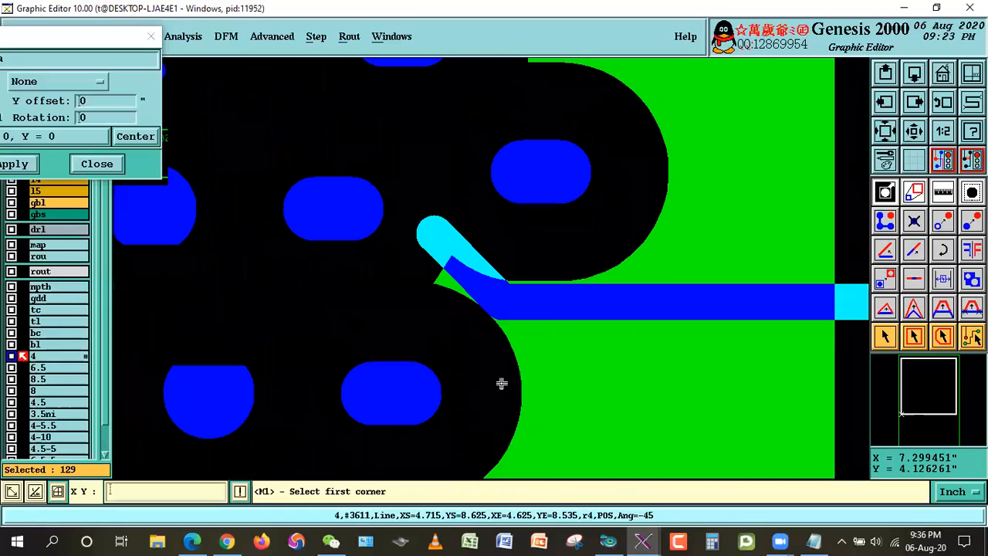
pyautogui.click(880, 334)
pyautogui.click(681, 309)
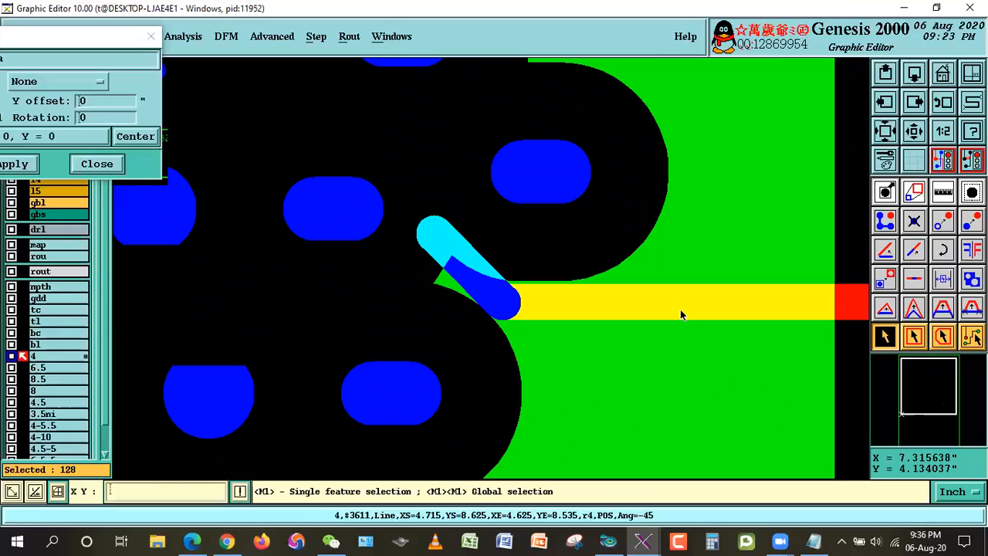
pyautogui.click(946, 103)
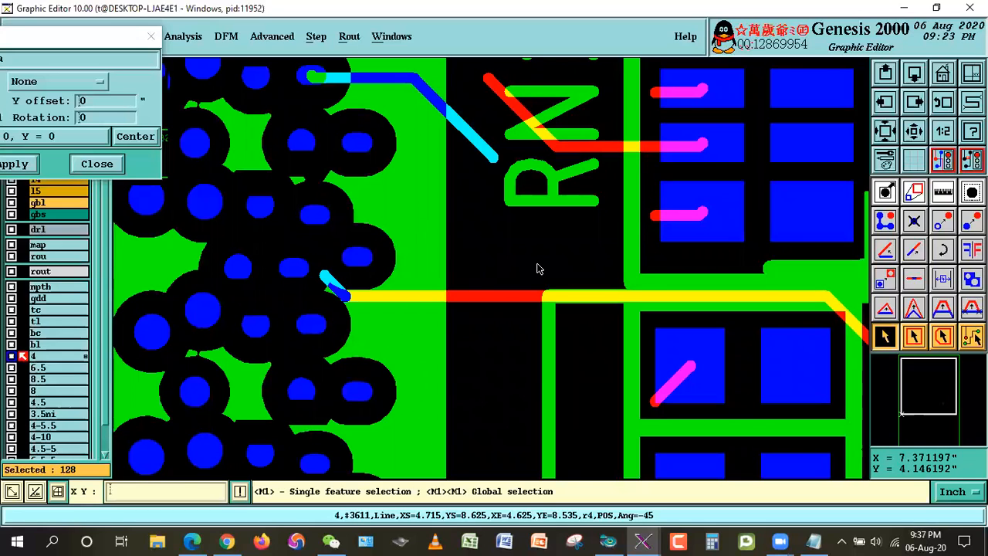
# Step: Deselect the upper of the two long diagonal lines crossing PCH1's right edge near its lower end
pyautogui.press('Down')
pyautogui.press('Down')
pyautogui.press('Down')
pyautogui.press('Down')
pyautogui.press('Down')
pyautogui.press('Down')
pyautogui.press('Down')
pyautogui.press('Down')
pyautogui.press('Down')
pyautogui.press('Down')
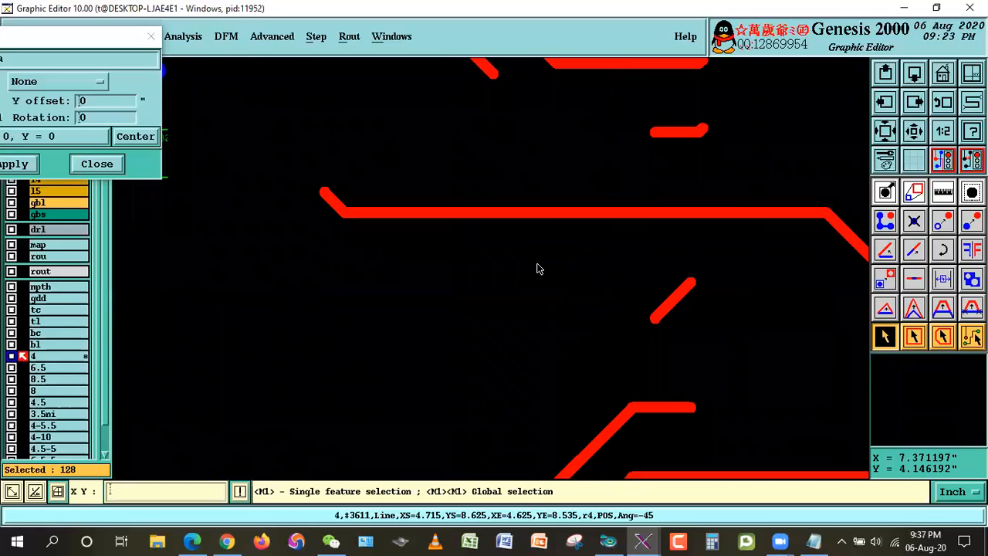
pyautogui.press('Down')
pyautogui.press('Down')
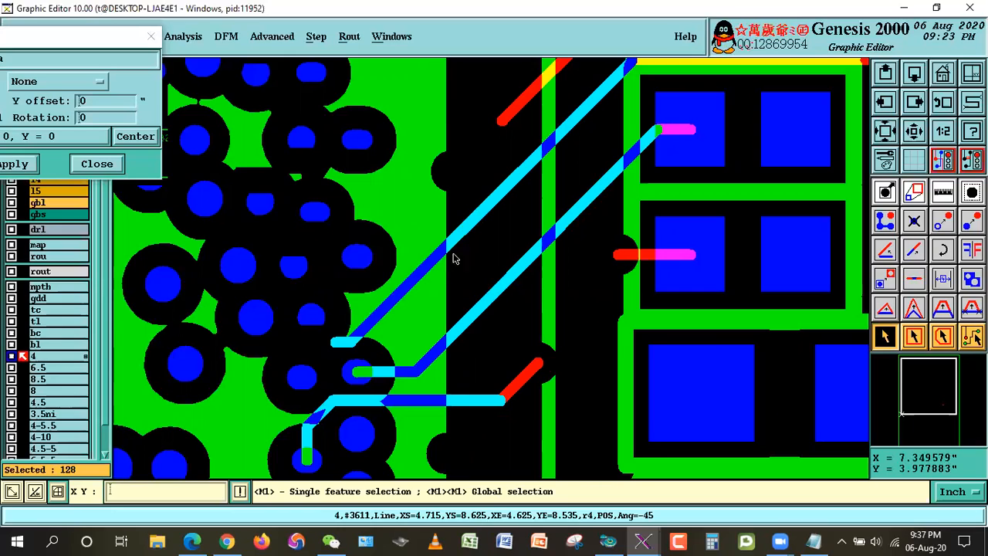
pyautogui.click(481, 210)
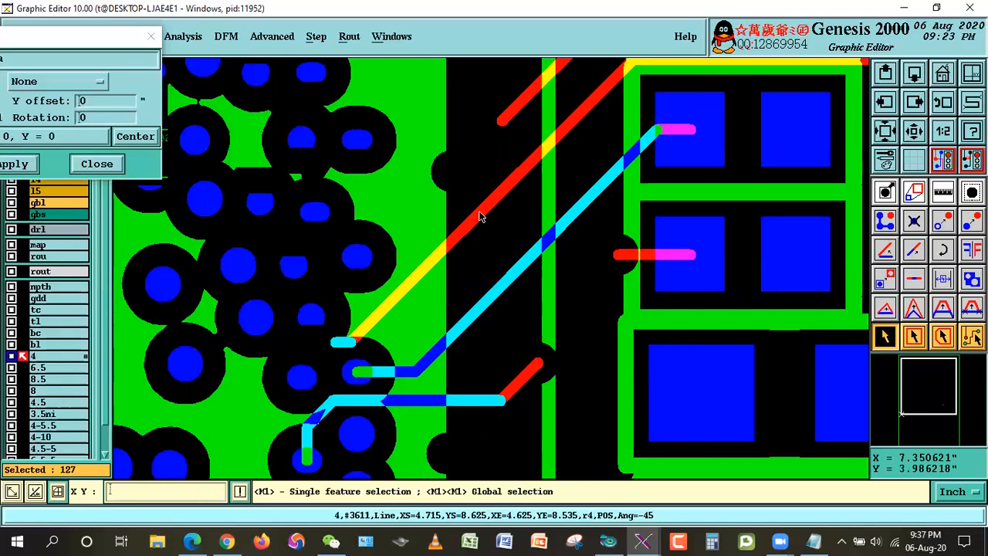
# Step: Examine where the upper diagonal line meets its short segment between the BGA pads
pyautogui.rightClick(481, 255)
pyautogui.click(501, 280)
pyautogui.click(292, 289)
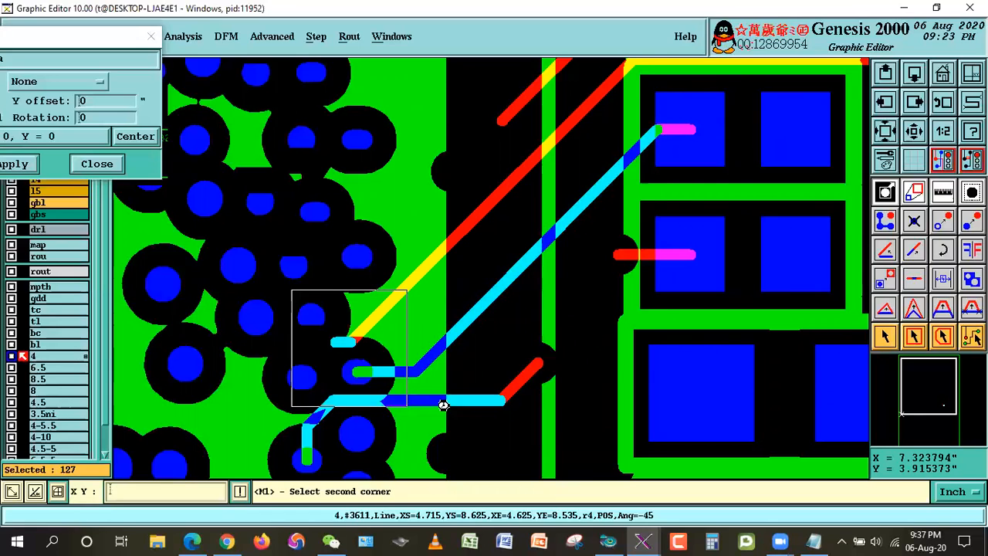
pyautogui.click(443, 403)
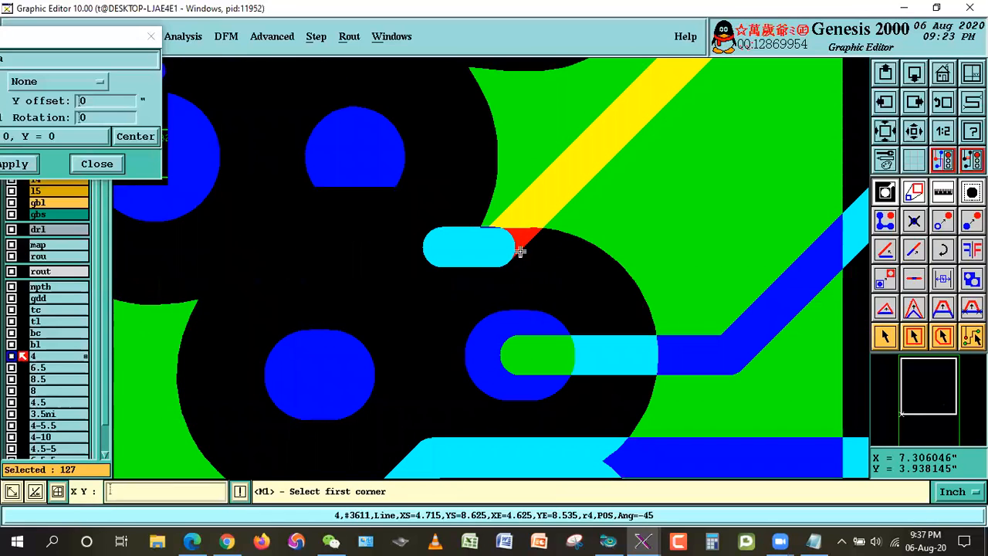
pyautogui.click(923, 106)
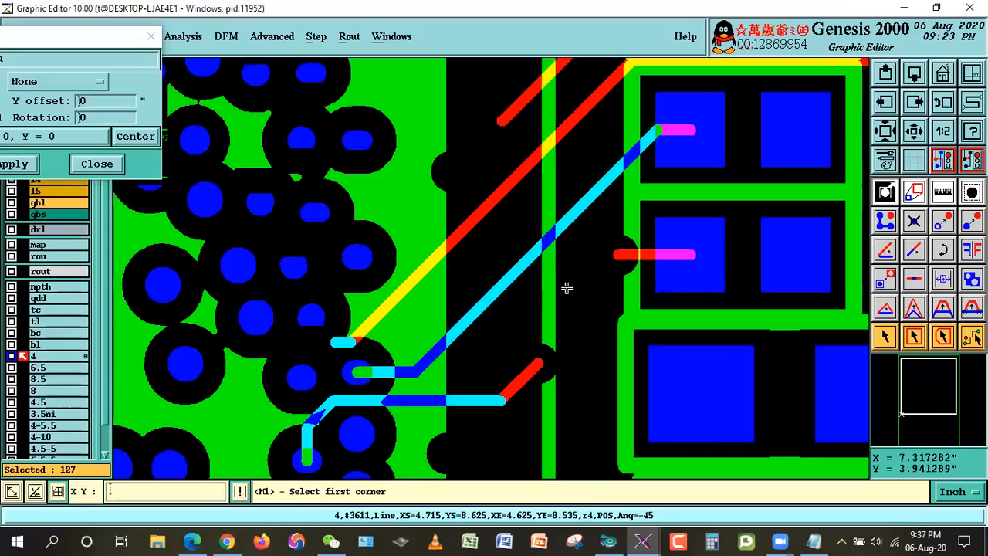
pyautogui.scroll(2, 323, 314)
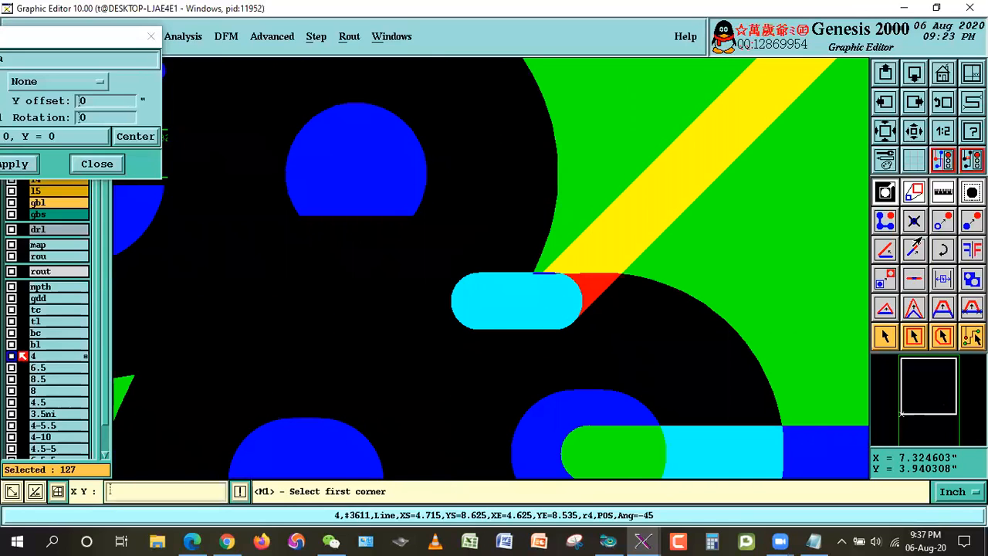
pyautogui.click(927, 106)
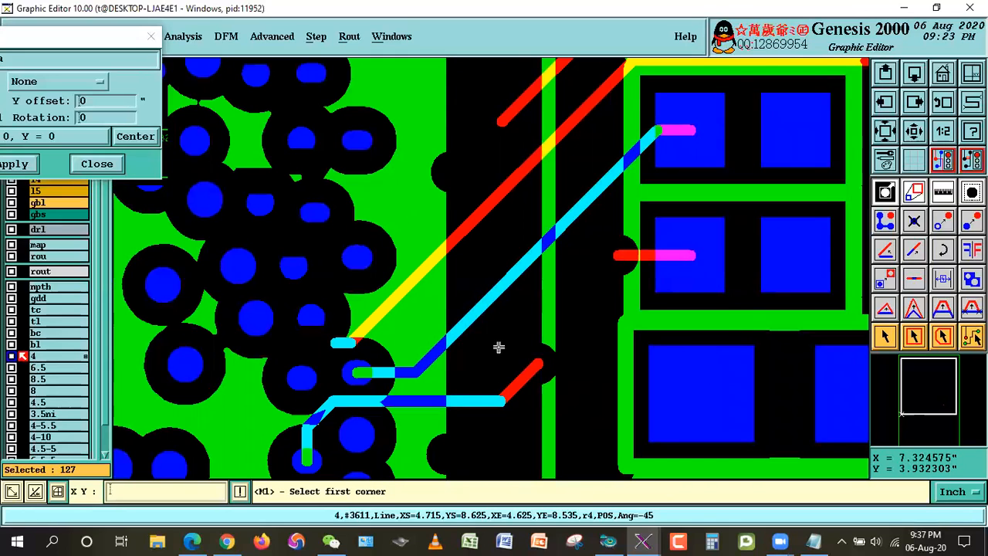
# Step: Reselect the upper diagonal line and deselect the lower parallel one that runs to the resistor pad
pyautogui.click(884, 332)
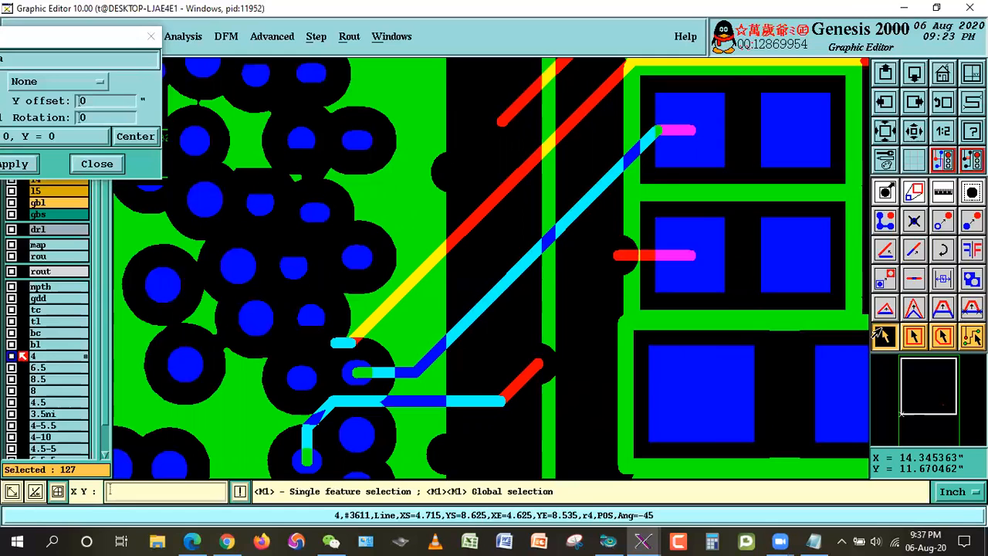
pyautogui.click(429, 310)
pyautogui.click(503, 284)
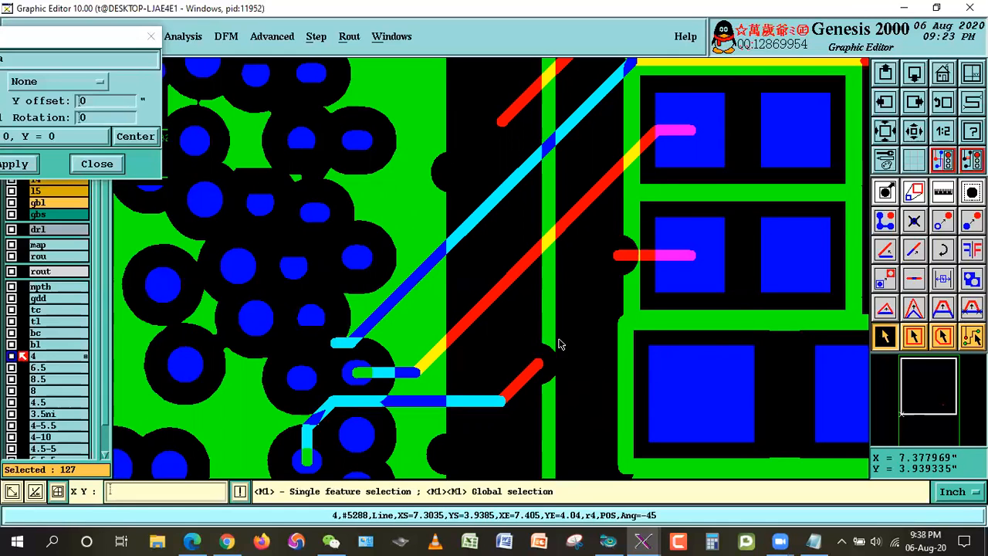
# Step: Deselect the short diagonal segment crossing PCH1's bottom edge above the R10 label, keeping the segments inside the BGA
pyautogui.click(906, 134)
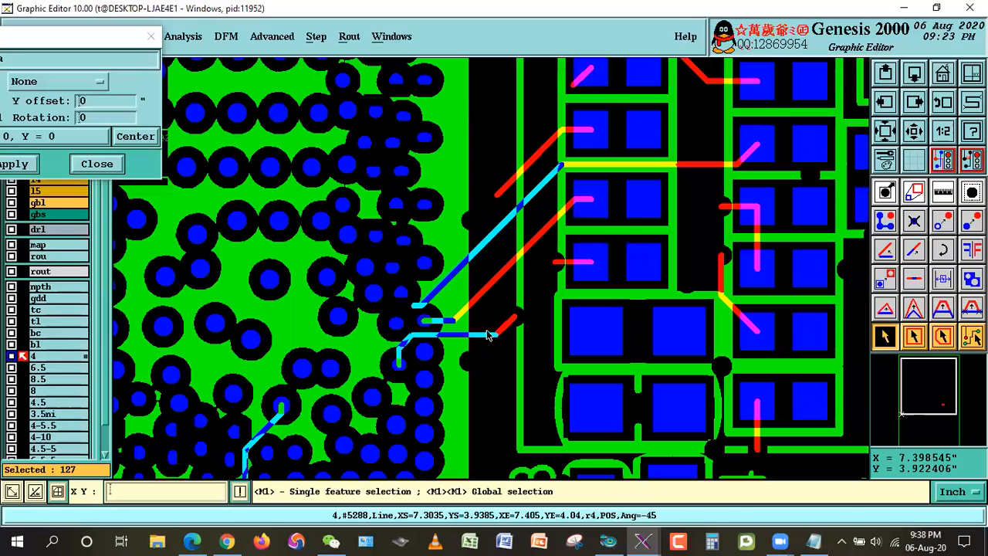
pyautogui.click(905, 128)
pyautogui.rightClick(542, 340)
pyautogui.click(553, 356)
pyautogui.click(287, 343)
pyautogui.click(464, 444)
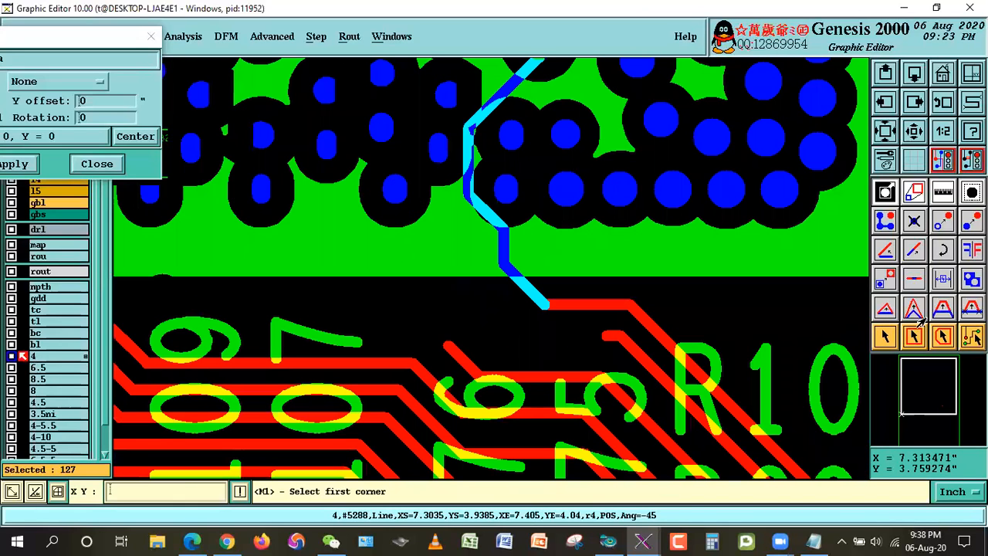
pyautogui.click(885, 344)
pyautogui.click(501, 330)
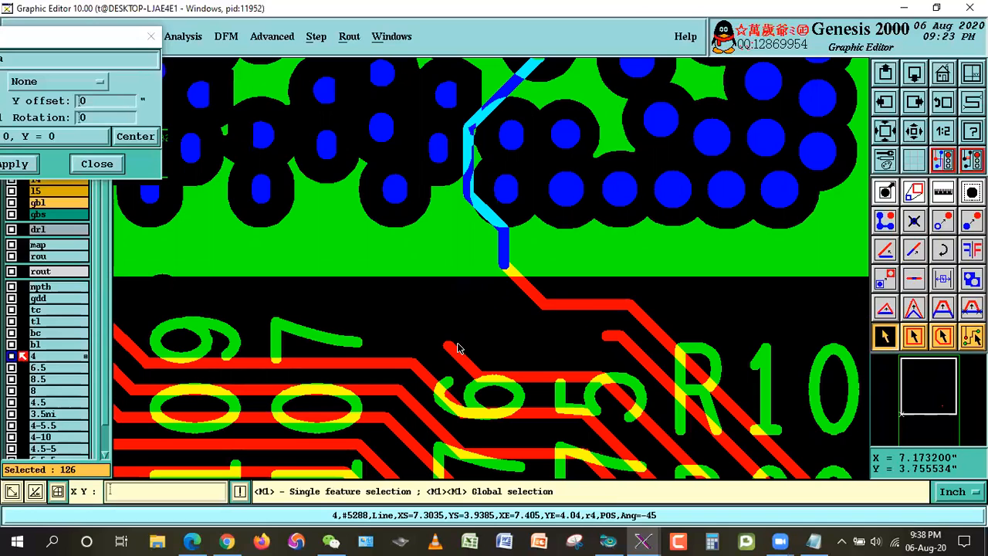
# Step: Deselect the vertical line crossing PCH1's bottom edge just left of the group of five parallel unselected lines
pyautogui.press('Left')
pyautogui.press('Left')
pyautogui.press('Left')
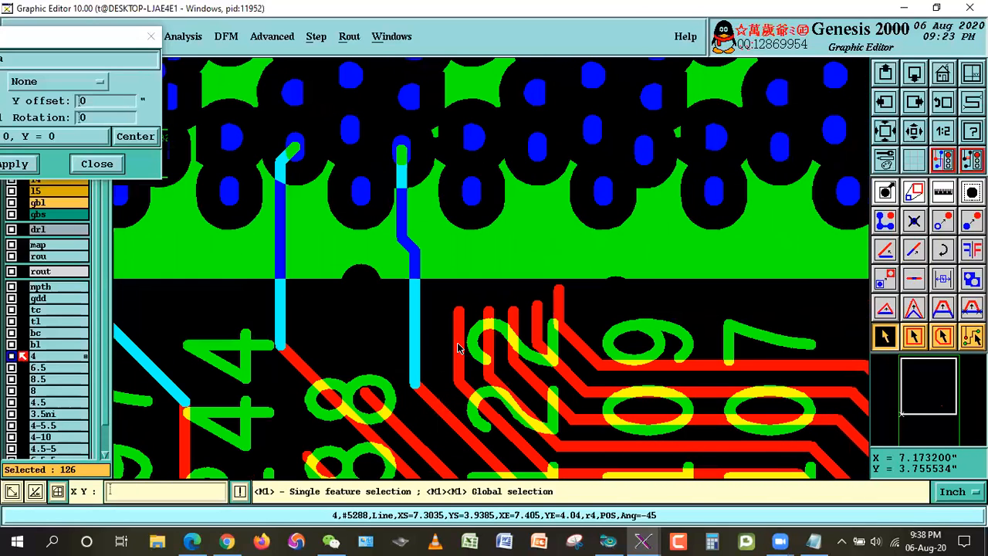
pyautogui.click(415, 334)
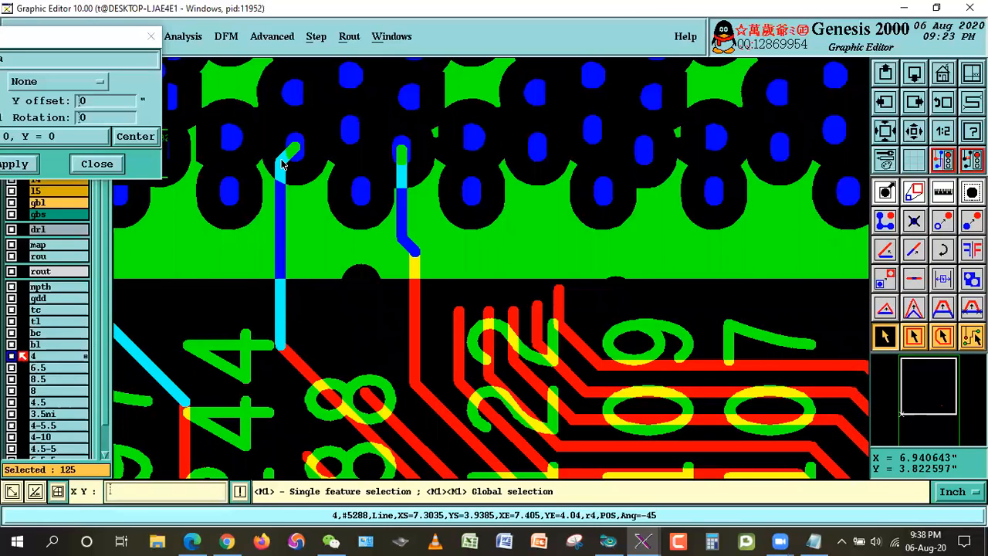
# Step: Deselect the diagonal line leaving PCH1's bottom edge and the pair of long vertical lines running over the 54 label
pyautogui.press('Left')
pyautogui.press('Left')
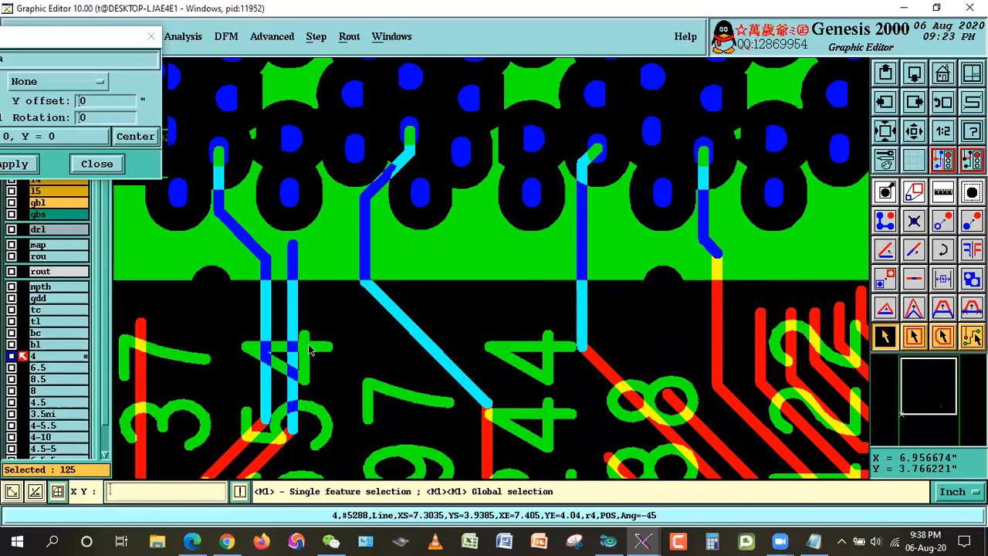
pyautogui.click(421, 342)
pyautogui.click(292, 386)
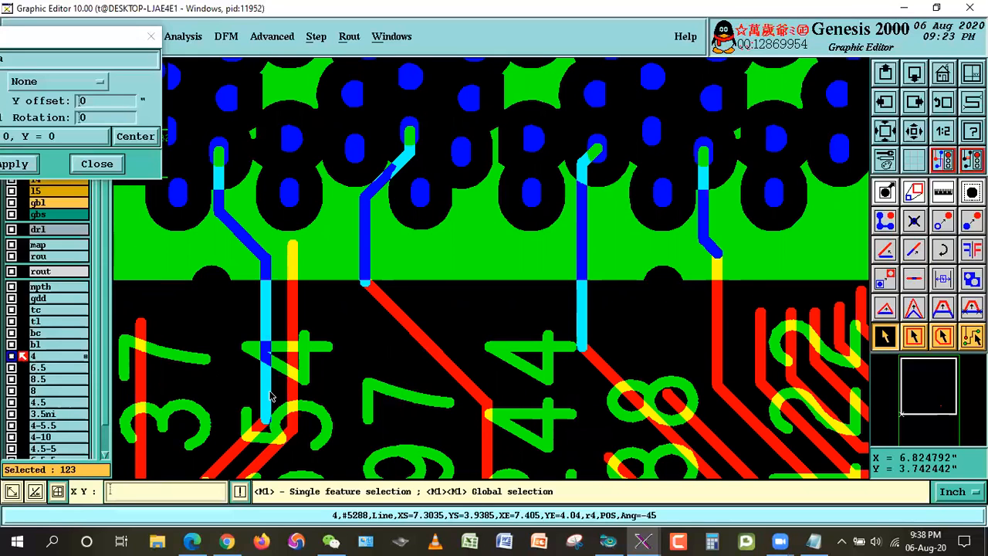
pyautogui.click(267, 395)
# Step: Deselect the three vertical lines crossing PCH1's bottom edge around the 0 label, leaving the line ending at the 0 selected
pyautogui.press('Left')
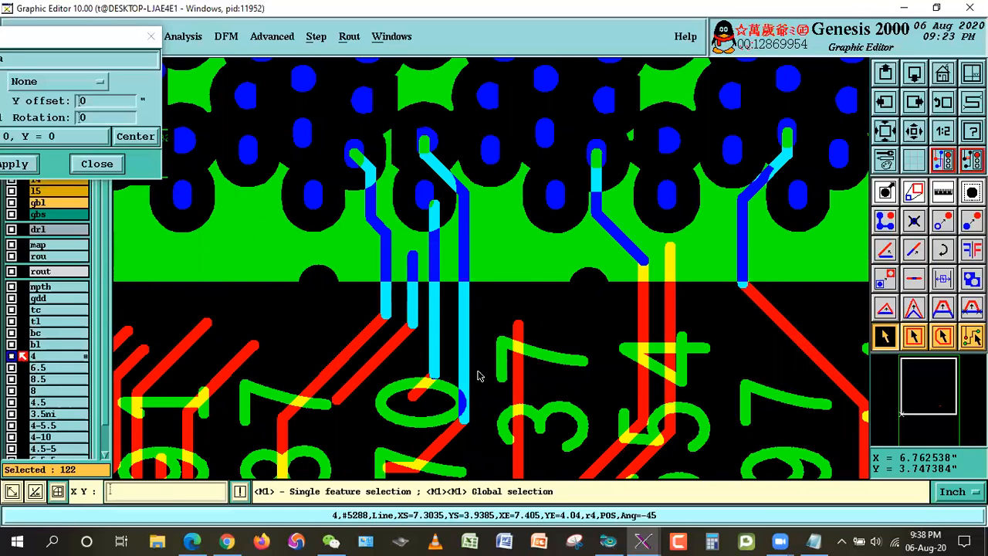
pyautogui.click(465, 378)
pyautogui.click(413, 320)
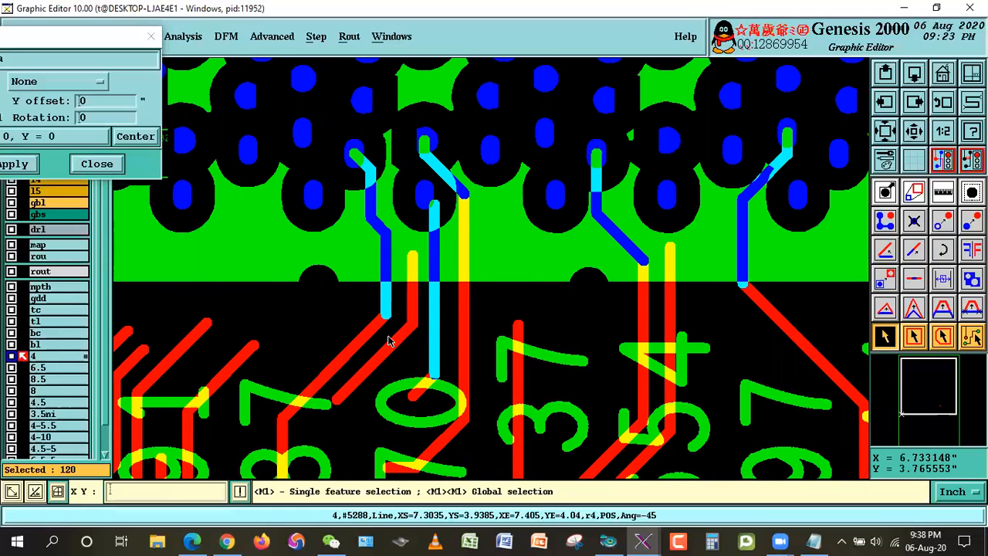
pyautogui.click(385, 300)
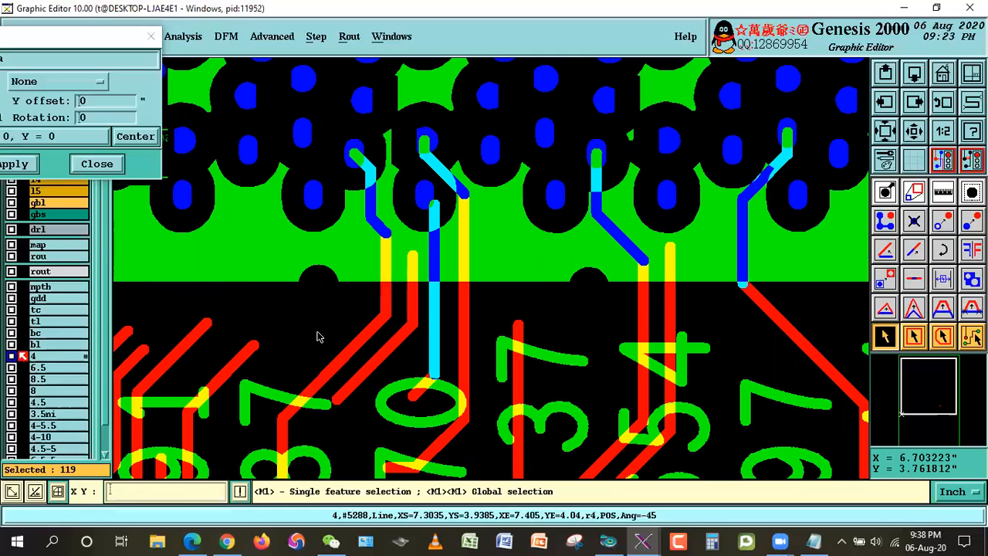
# Step: Deselect the three parallel diagonal lines crossing PCH1's left edge beside the R66 label, keeping the short horizontal segment at the pad
pyautogui.press('Left')
pyautogui.press('Left')
pyautogui.press('Left')
pyautogui.press('Left')
pyautogui.press('Left')
pyautogui.press('Left')
pyautogui.press('Left')
pyautogui.press('Left')
pyautogui.press('Left')
pyautogui.press('Left')
pyautogui.press('Left')
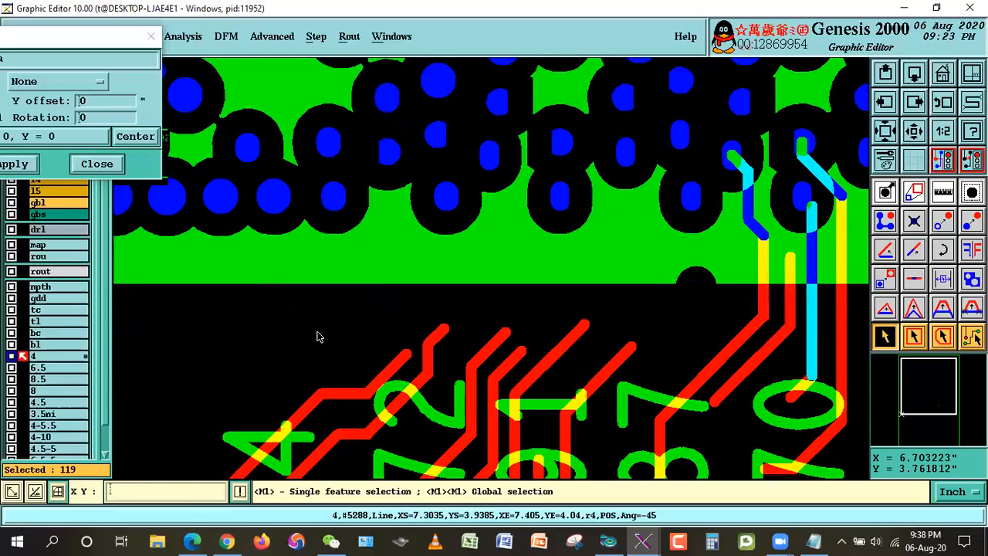
pyautogui.press('Up')
pyautogui.press('Up')
pyautogui.press('Up')
pyautogui.press('Up')
pyautogui.press('Up')
pyautogui.press('Up')
pyautogui.press('Up')
pyautogui.press('Up')
pyautogui.press('Up')
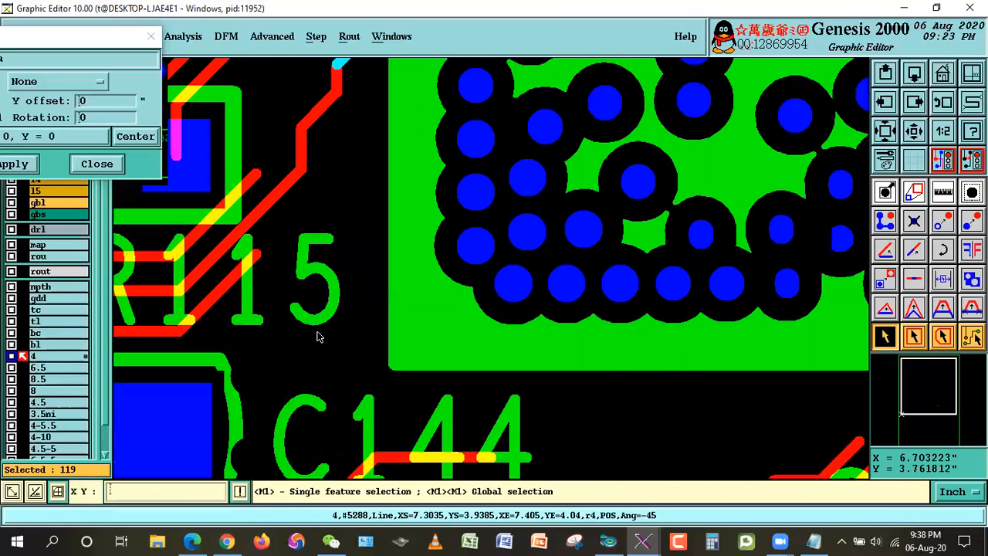
pyautogui.press('Up')
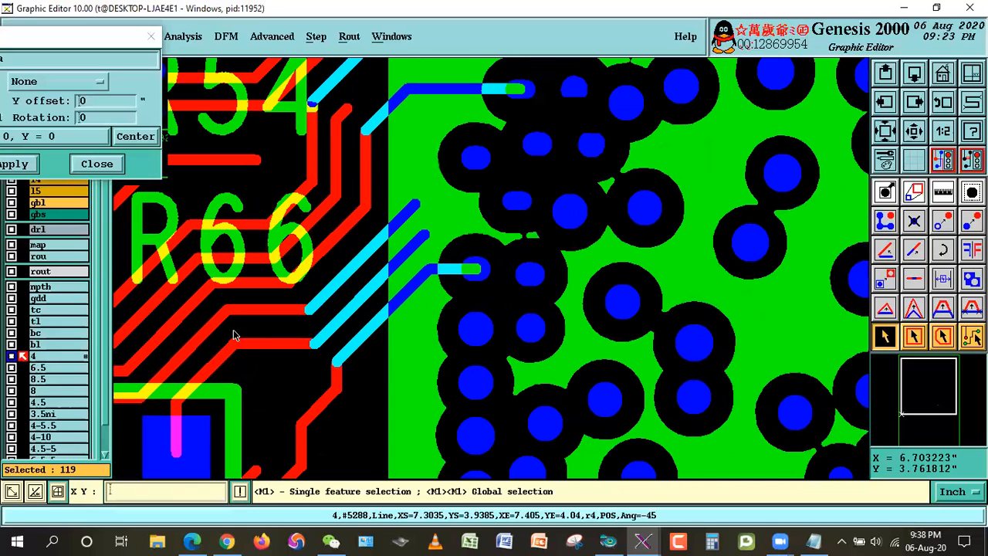
pyautogui.click(348, 260)
pyautogui.click(358, 281)
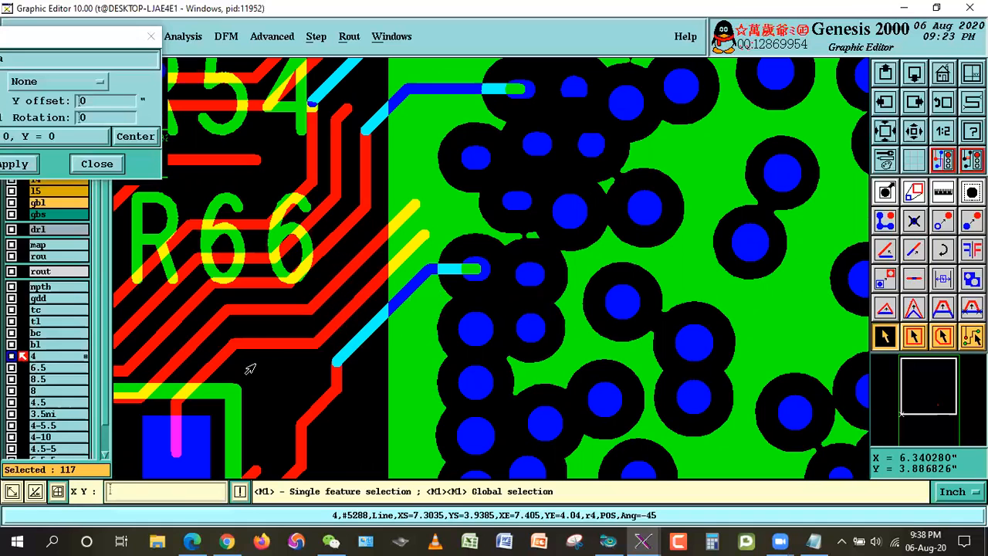
pyautogui.click(370, 331)
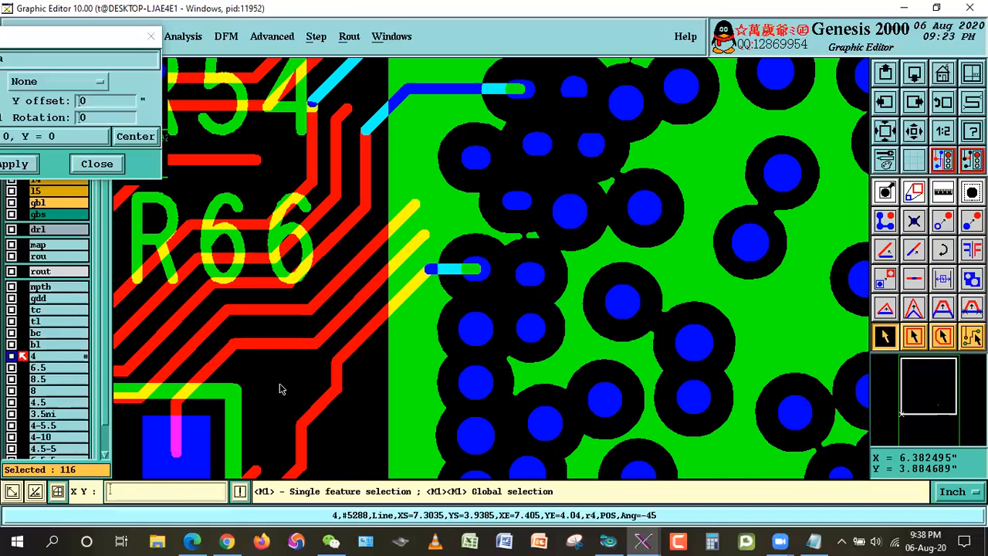
# Step: Deselect the two diagonal lines beside the R54 label at PCH1's left edge, keeping the horizontal segments inside the BGA
pyautogui.press('Up')
pyautogui.press('Up')
pyautogui.press('Up')
pyautogui.press('Up')
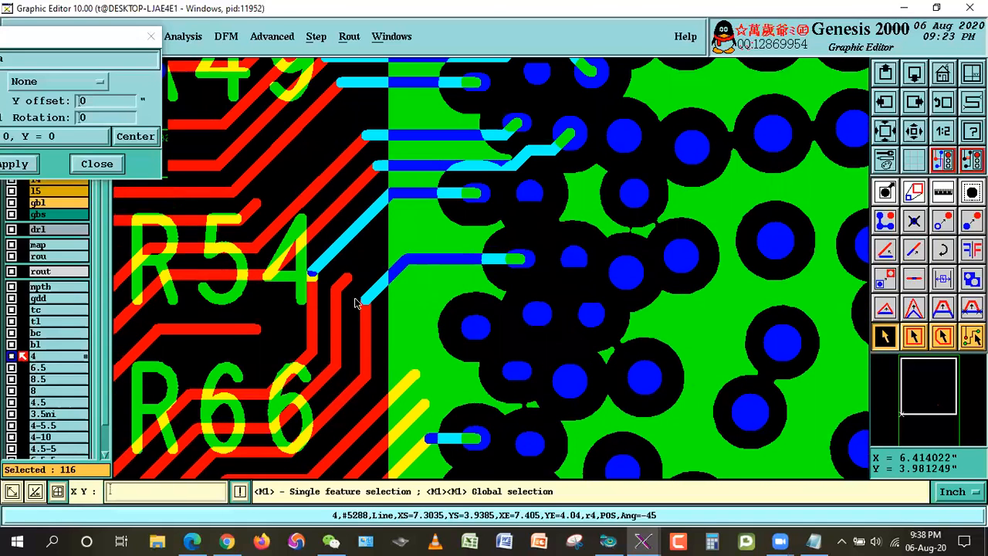
pyautogui.click(378, 284)
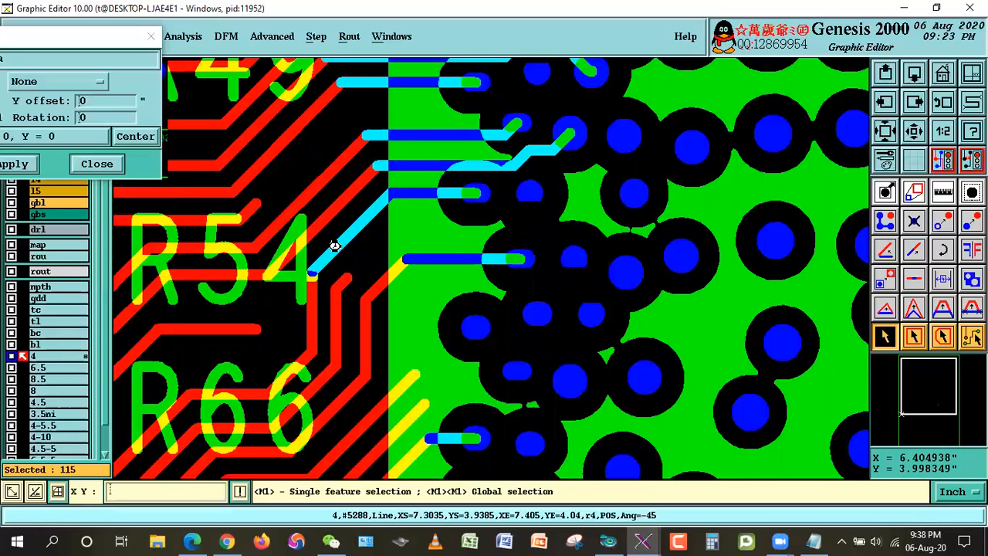
pyautogui.click(335, 246)
# Step: Inspect the remaining selected lines along PCH1's left edge from the R49 label up to the corner below R161
pyautogui.press('Up')
pyautogui.press('Up')
pyautogui.press('Up')
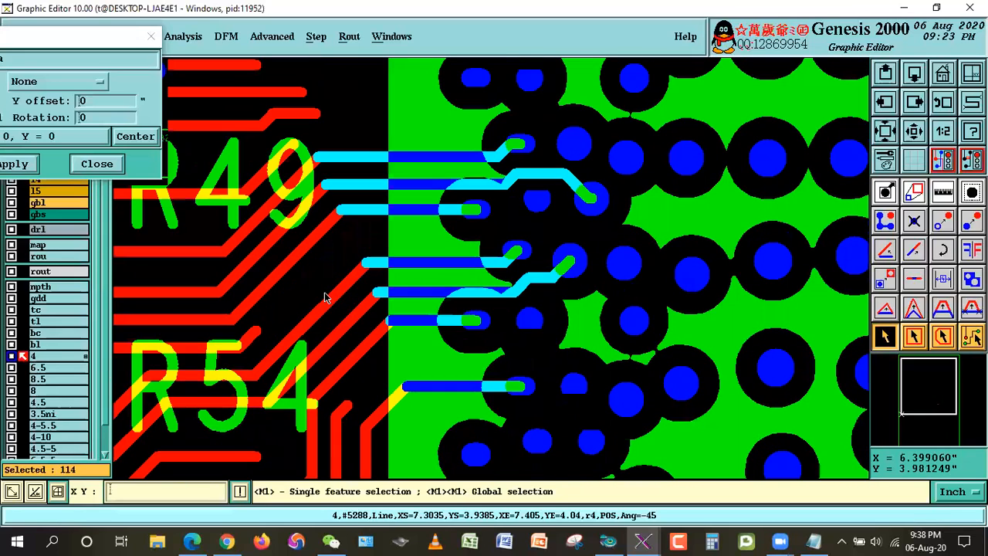
pyautogui.press('Up')
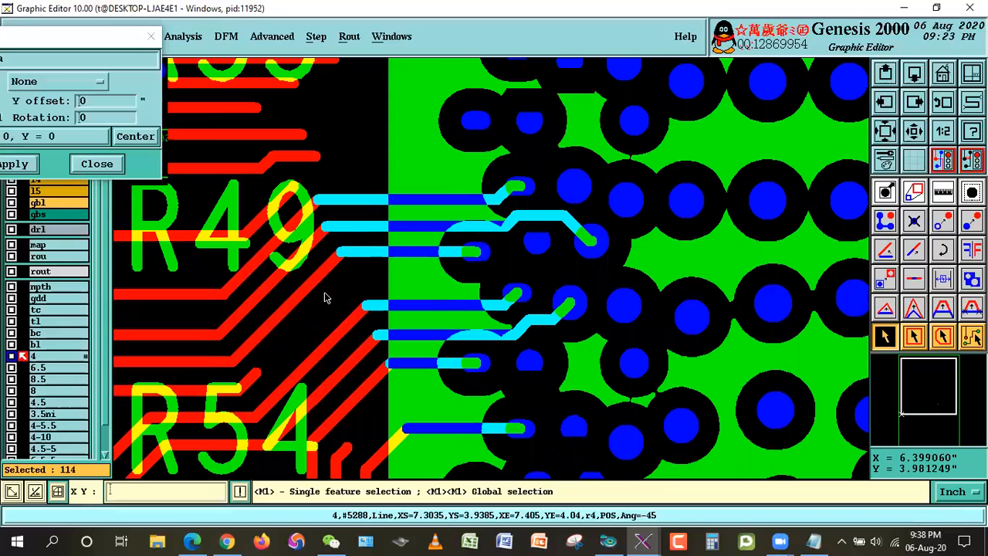
pyautogui.press('Up')
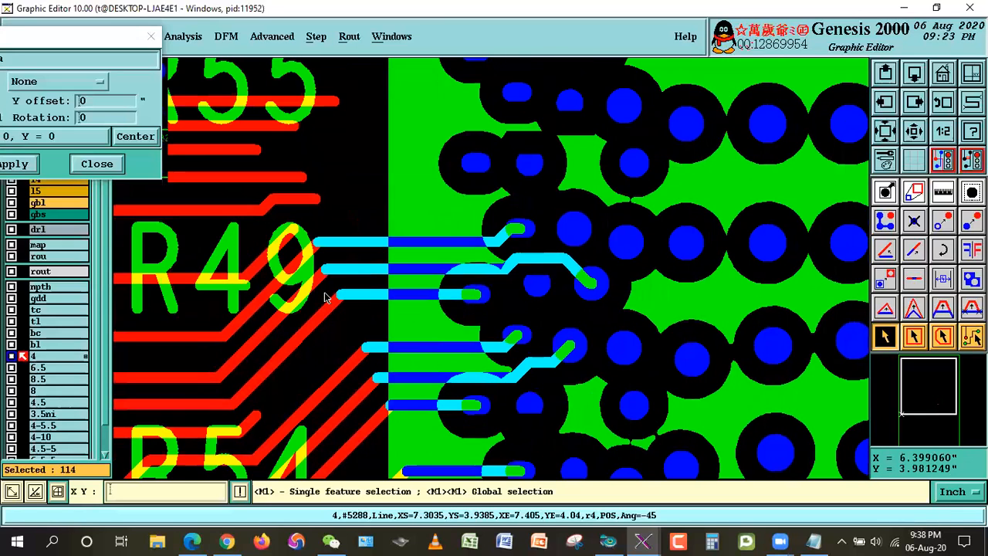
pyautogui.press('Up')
pyautogui.press('Up')
pyautogui.press('Up')
pyautogui.press('Up')
pyautogui.press('Up')
pyautogui.press('Up')
pyautogui.press('Up')
pyautogui.press('Up')
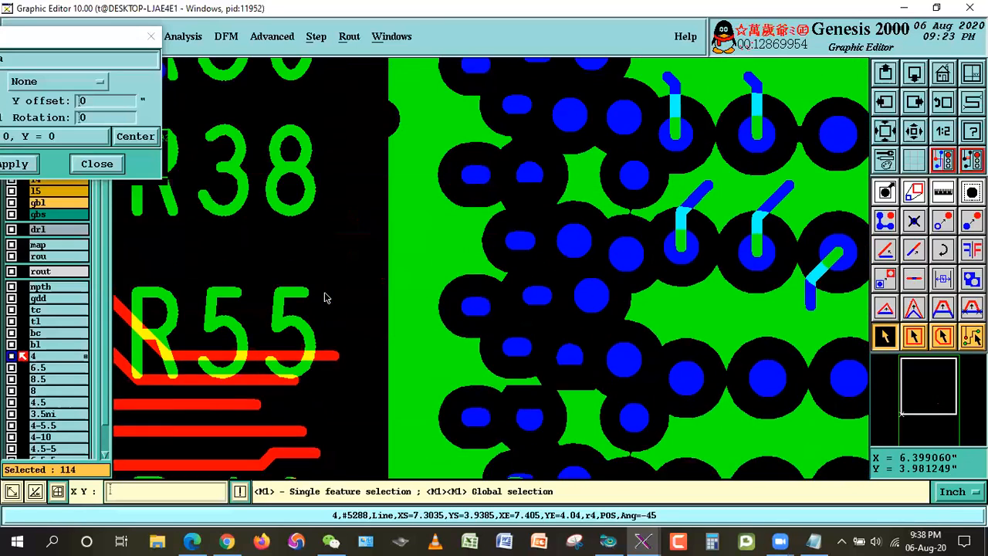
pyautogui.press('Up')
pyautogui.press('Up')
pyautogui.press('Up')
pyautogui.press('Up')
pyautogui.press('Up')
pyautogui.press('Up')
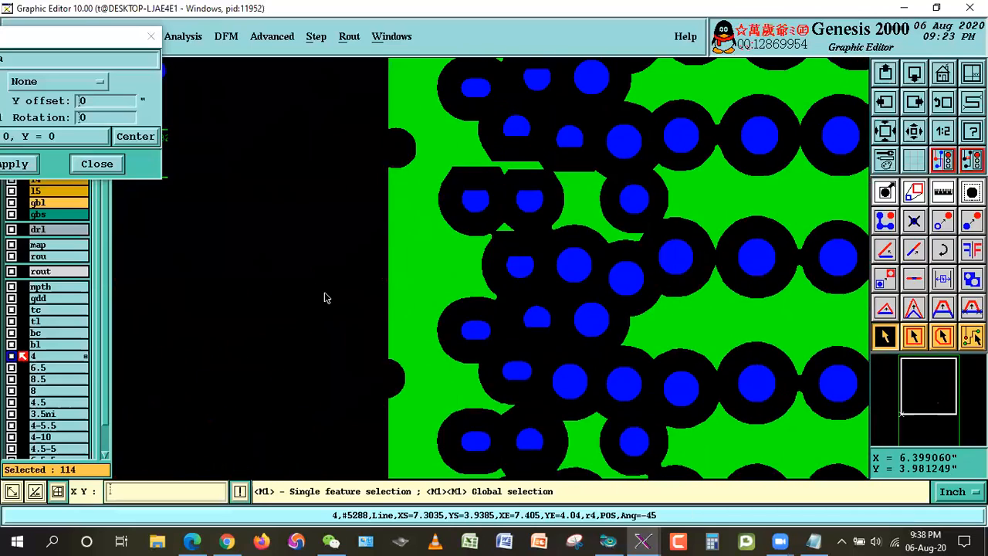
pyautogui.press('Up')
pyautogui.press('Up')
pyautogui.press('Up')
pyautogui.press('Up')
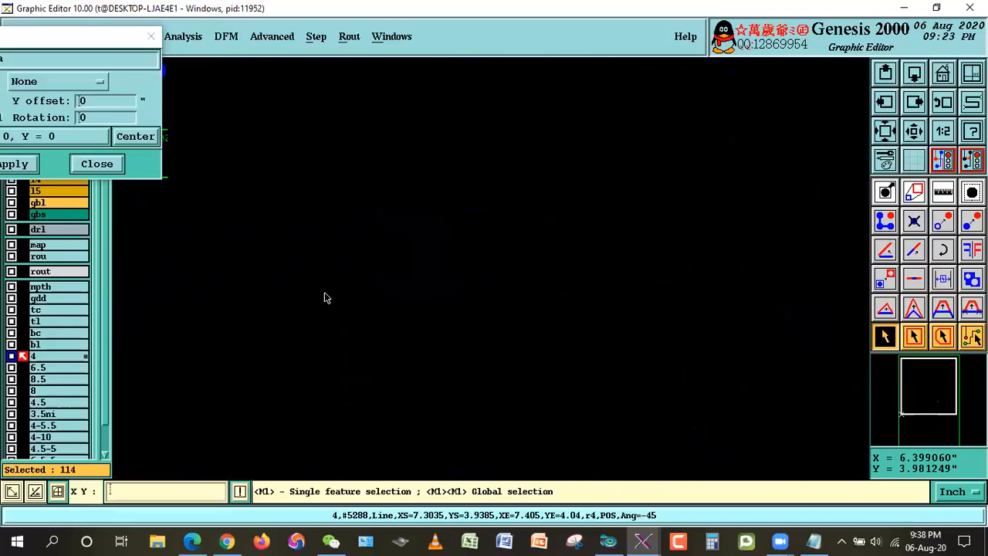
pyautogui.press('Up')
pyautogui.press('Up')
pyautogui.press('Up')
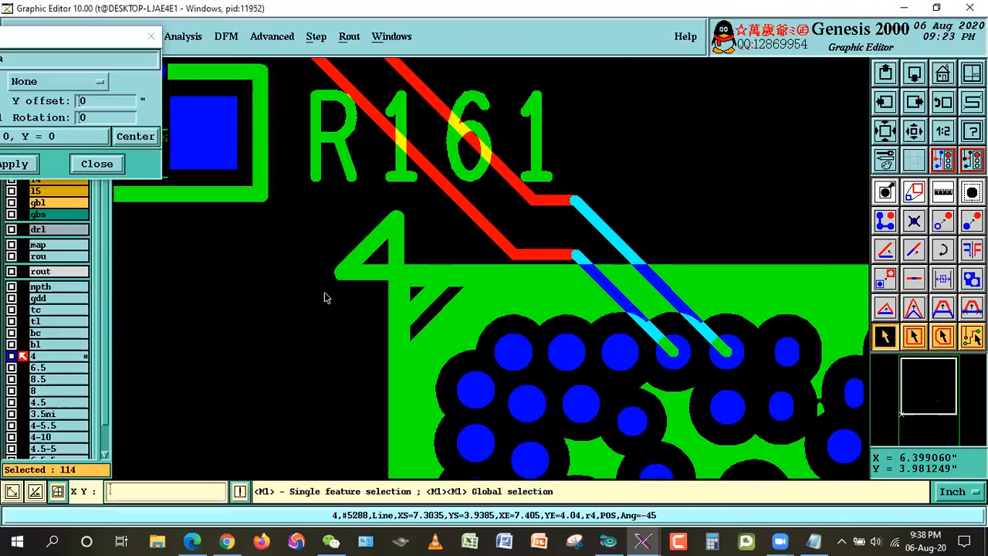
# Step: Move the selected layer 4 lines to target layer 4ibga, including the features outside the displayed area
pyautogui.moveTo(73, 36); pyautogui.dragTo(225, 37)
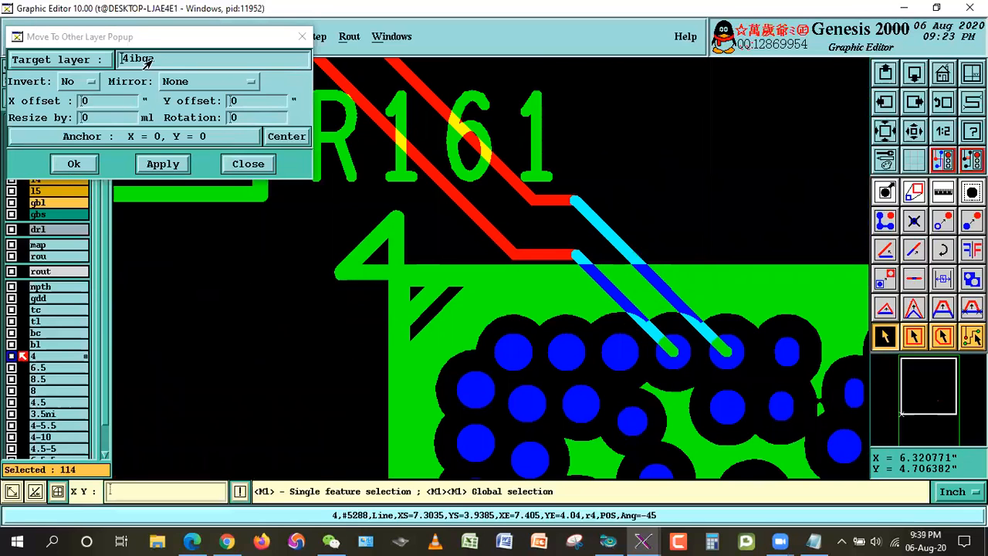
pyautogui.click(73, 164)
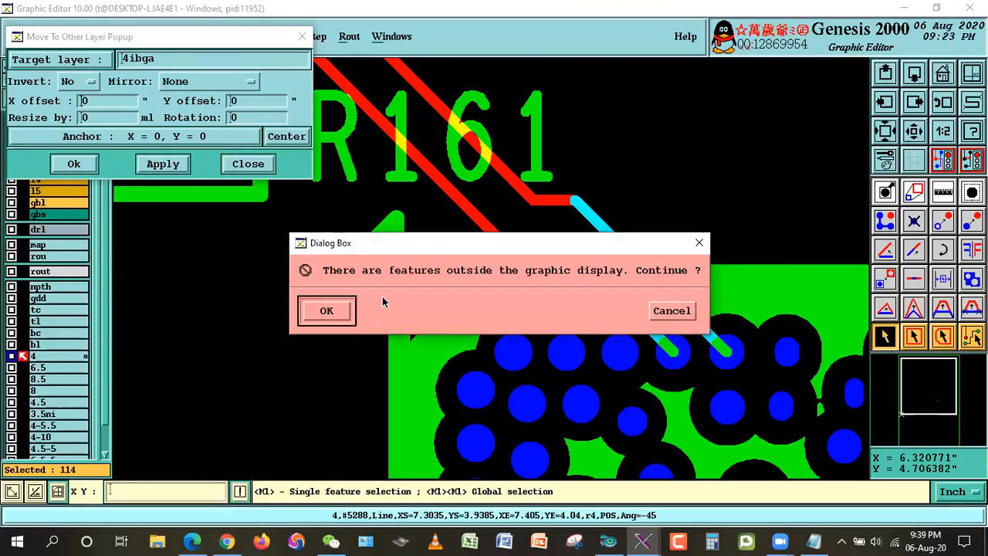
pyautogui.click(330, 310)
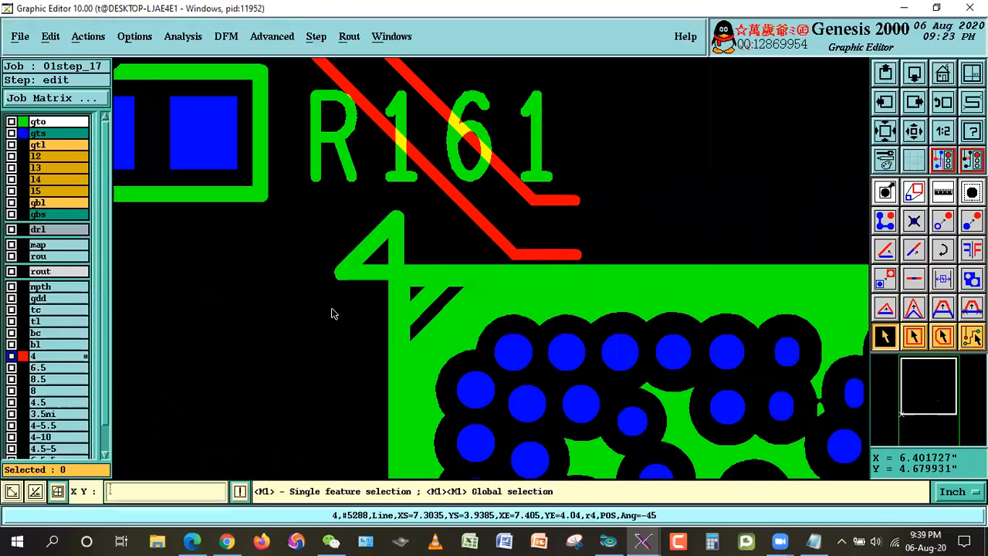
# Step: Fit the whole board in view and hide the gto and gts layers so only layer 4 is displayed
pyautogui.click(941, 80)
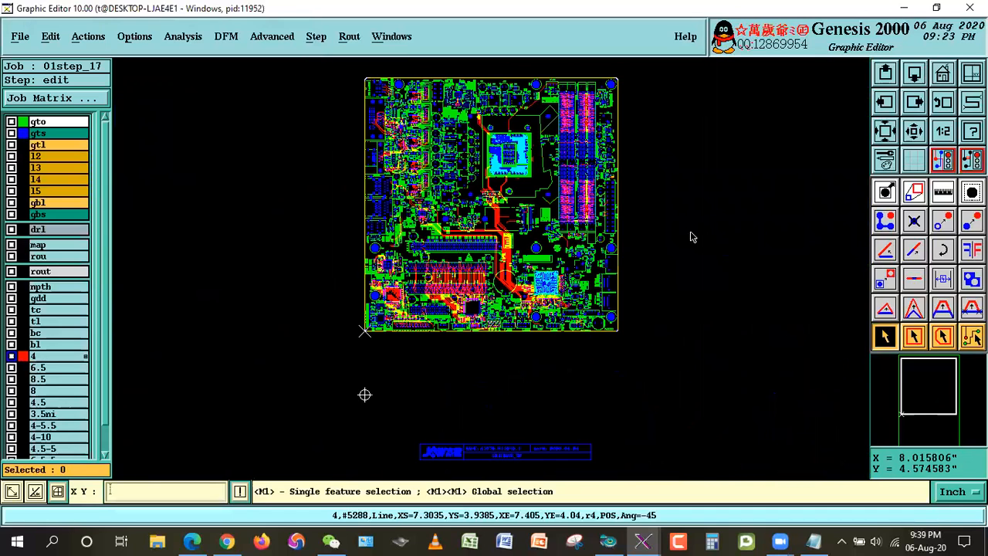
pyautogui.click(53, 124)
pyautogui.click(54, 136)
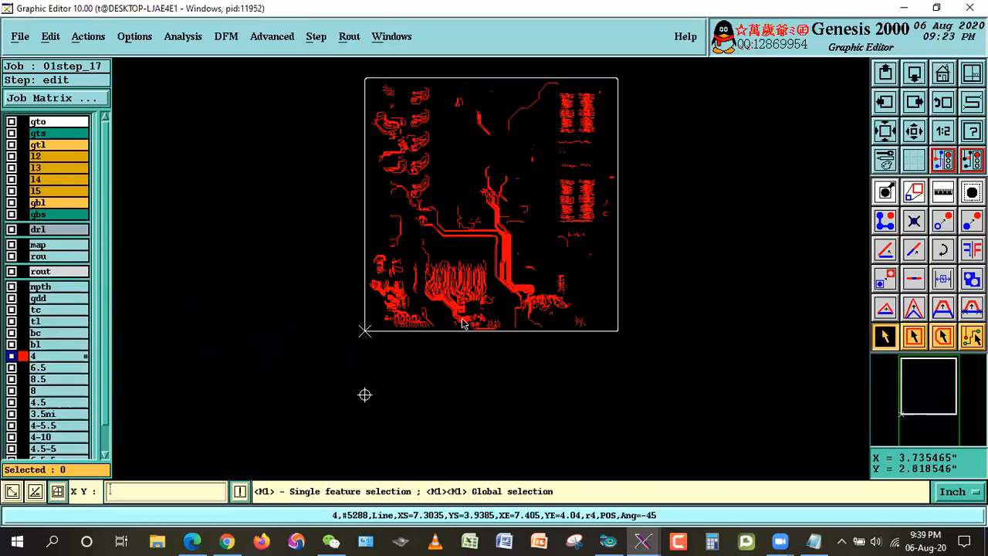
# Step: Hide layer 4 and display layer 4ibga on its own
pyautogui.scroll(-1, 104, 398)
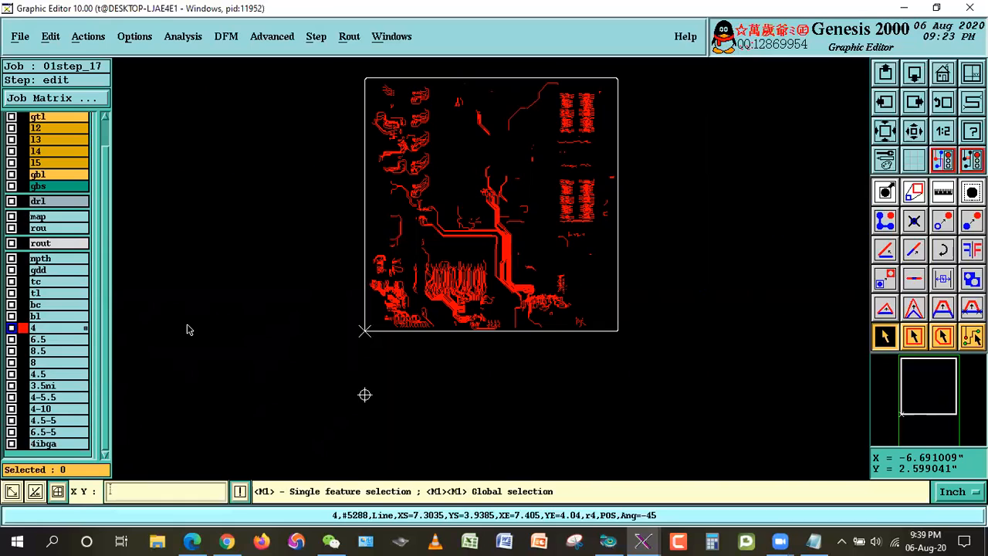
pyautogui.click(43, 328)
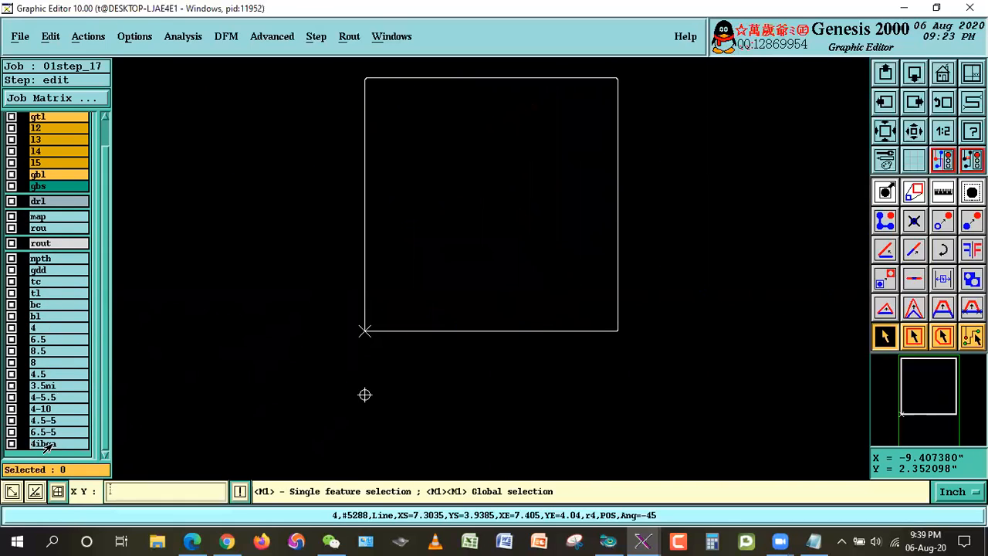
pyautogui.click(44, 444)
pyautogui.click(880, 335)
# Step: Switch to the Notepad file Indise & Outside BGA.txt and review the enlargement rules for impedance and non-impedance lines
pyautogui.click(814, 540)
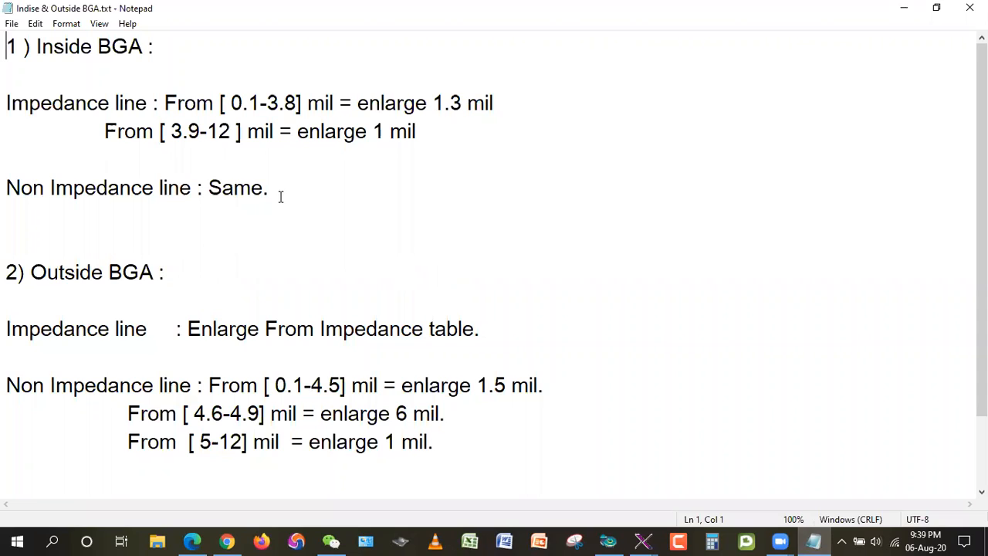
pyautogui.moveTo(7, 58); pyautogui.dragTo(162, 56)
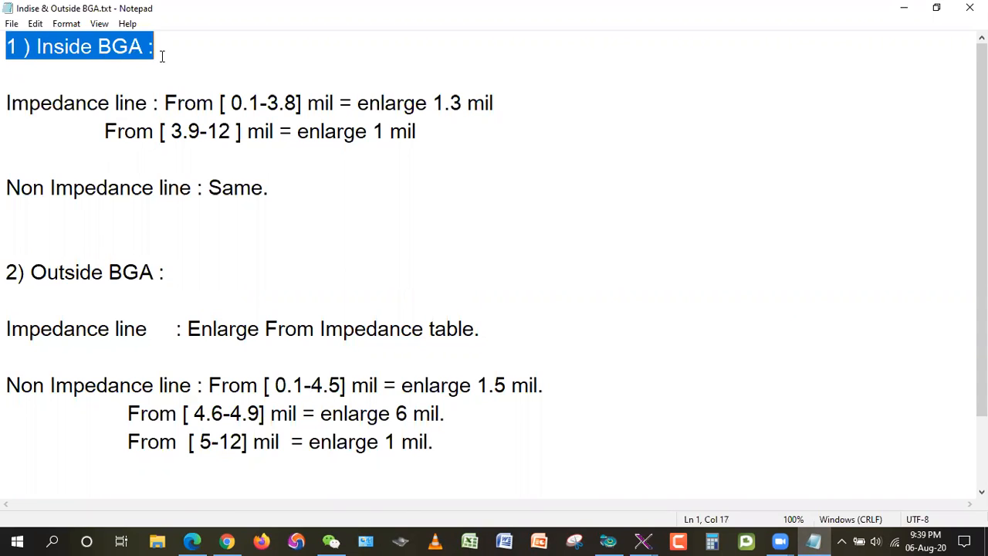
pyautogui.moveTo(6, 274); pyautogui.dragTo(140, 300)
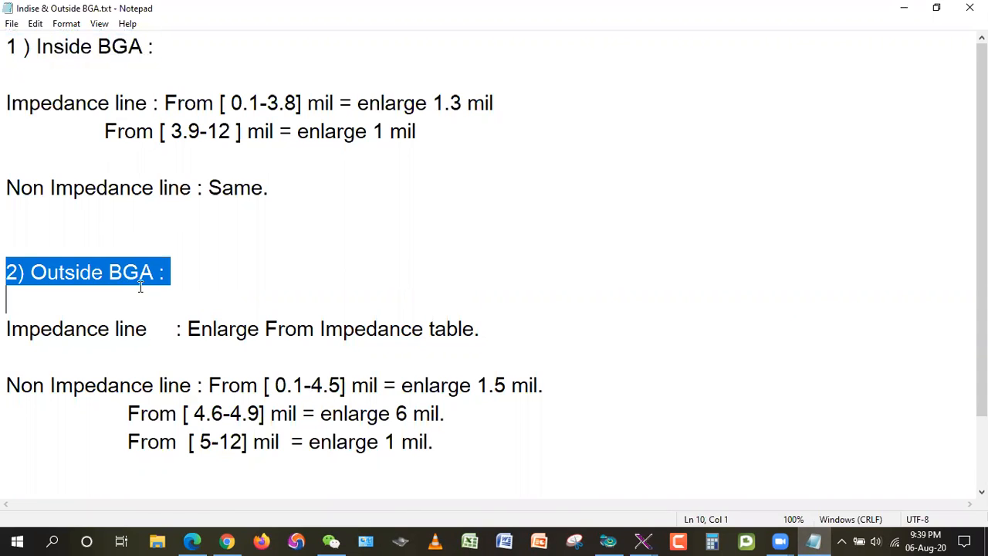
pyautogui.moveTo(6, 103); pyautogui.dragTo(147, 102)
pyautogui.moveTo(136, 191); pyautogui.dragTo(49, 214)
pyautogui.moveTo(6, 188); pyautogui.dragTo(199, 189)
pyautogui.click(486, 246)
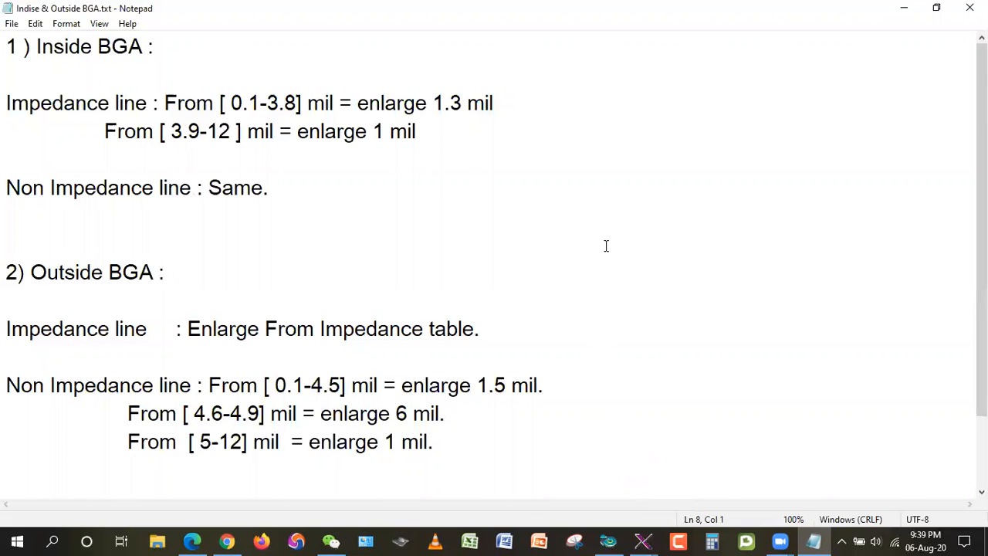
# Step: Check the impedance table in 01S213-62858.pdf alongside the BGA rules in Notepad, and return to the Genesis Graphic Editor
pyautogui.click(192, 542)
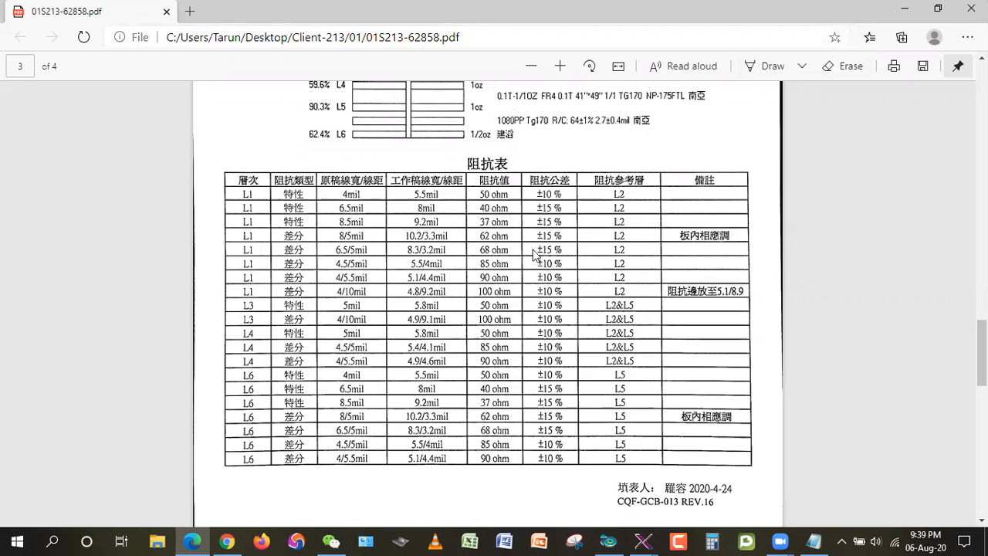
pyautogui.click(905, 8)
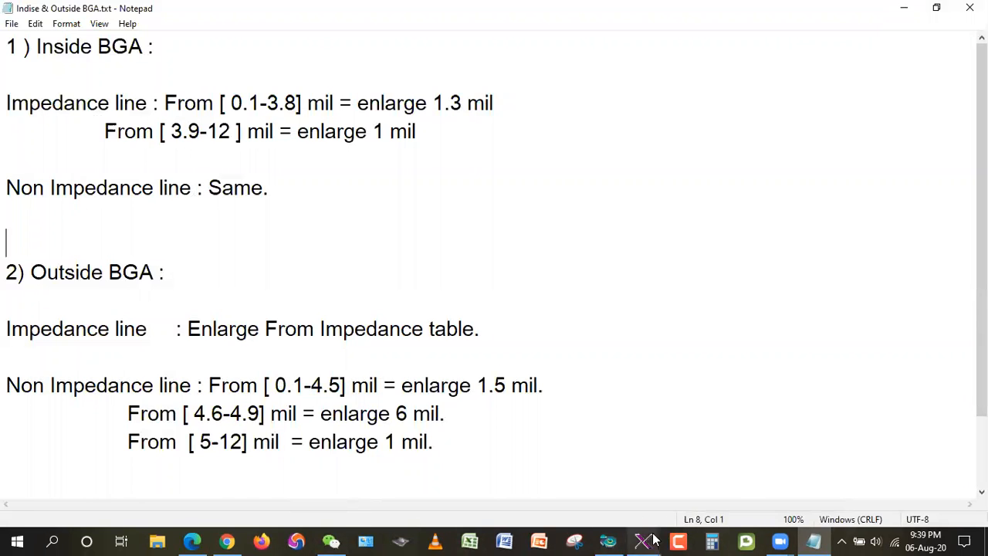
pyautogui.moveTo(645, 541)
pyautogui.click(821, 499)
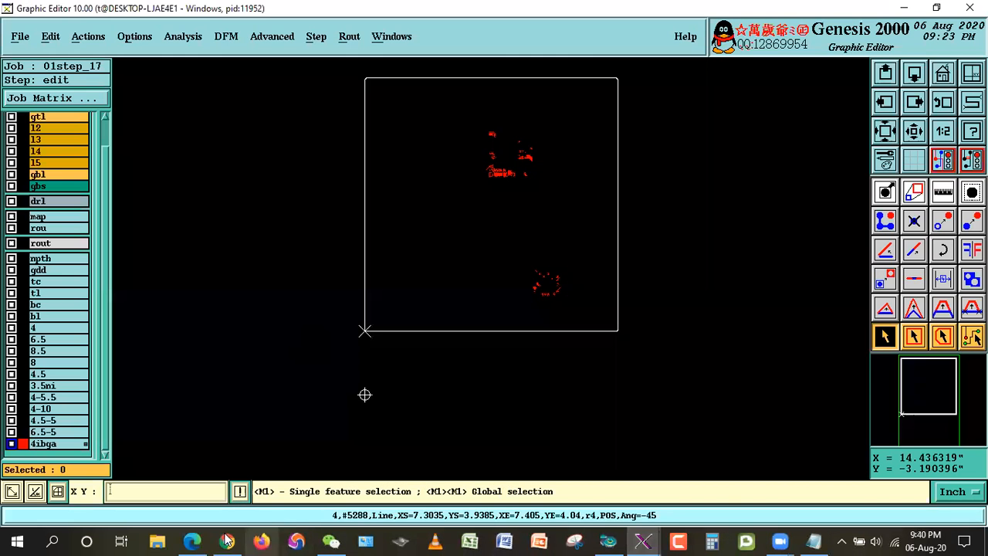
pyautogui.click(192, 541)
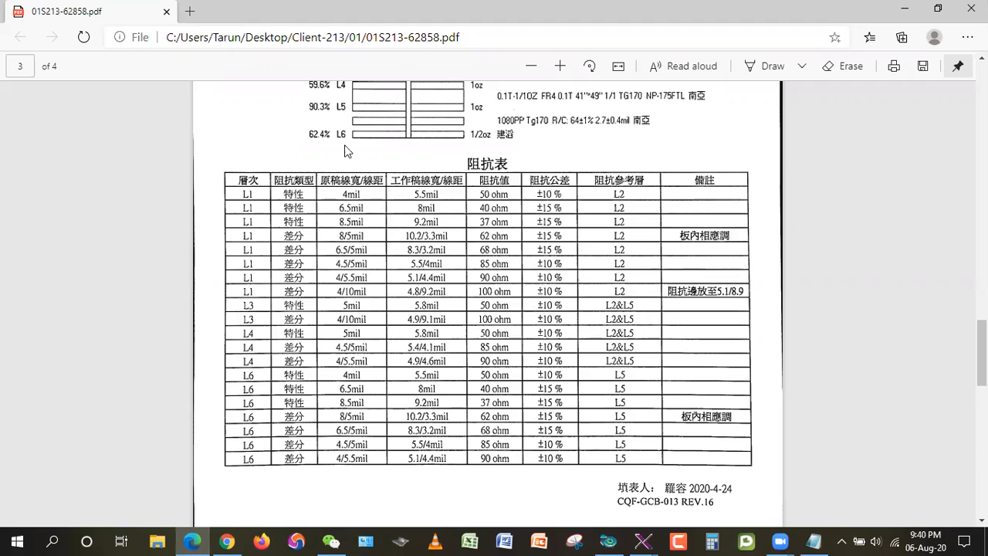
pyautogui.hotkey('alt', 'Tab')
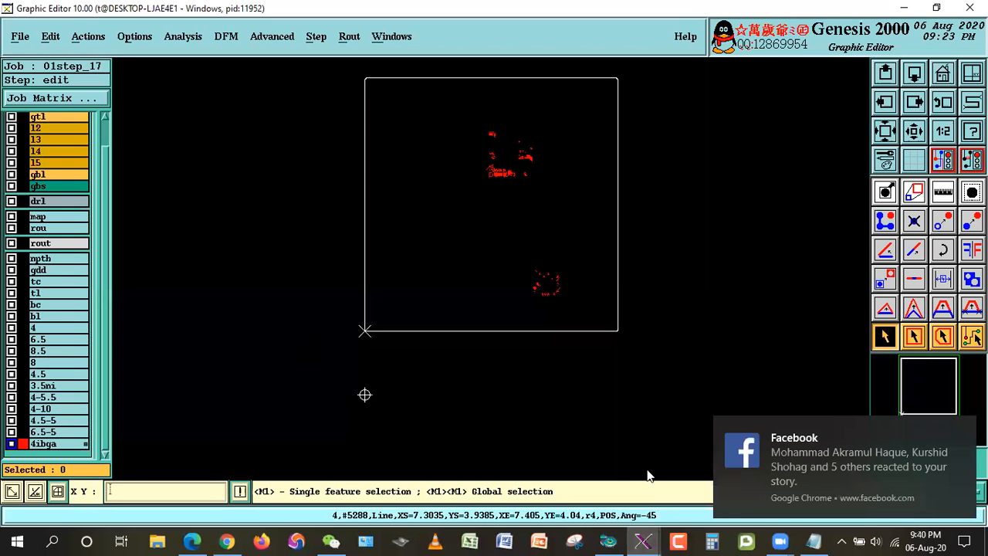
pyautogui.click(964, 540)
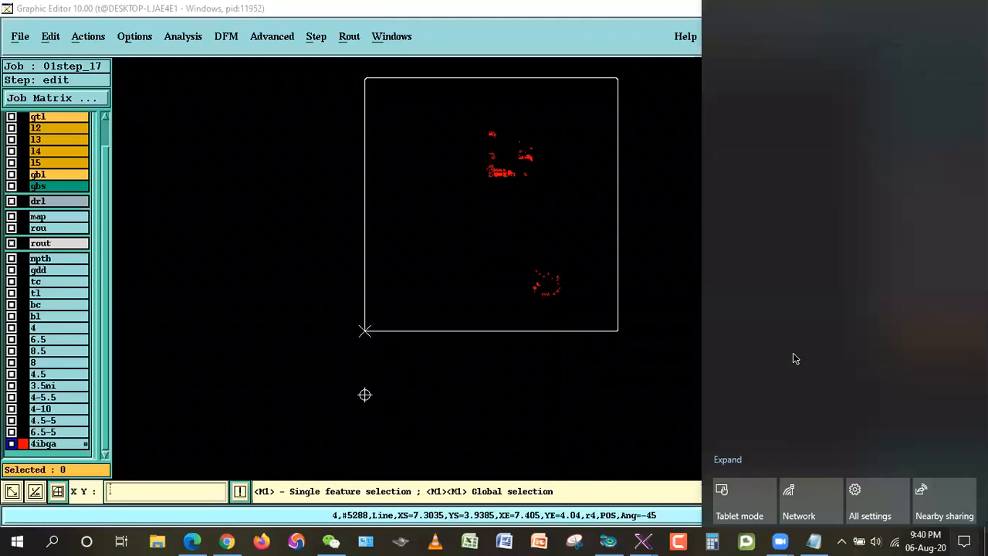
pyautogui.click(83, 342)
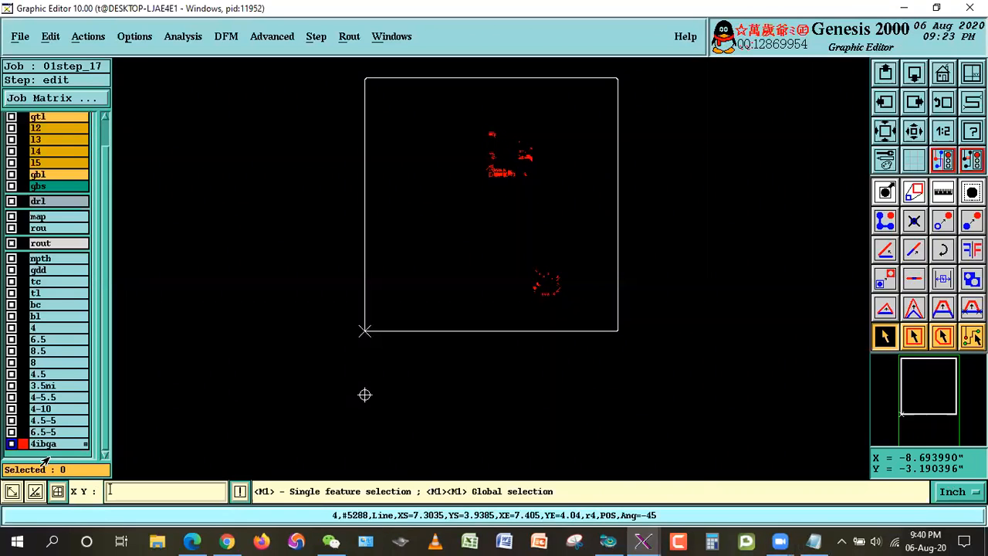
# Step: Switch to the Notepad file Indise & Outside BGA.txt and review the impedance line enlargement rules for inside the BGA
pyautogui.click(814, 541)
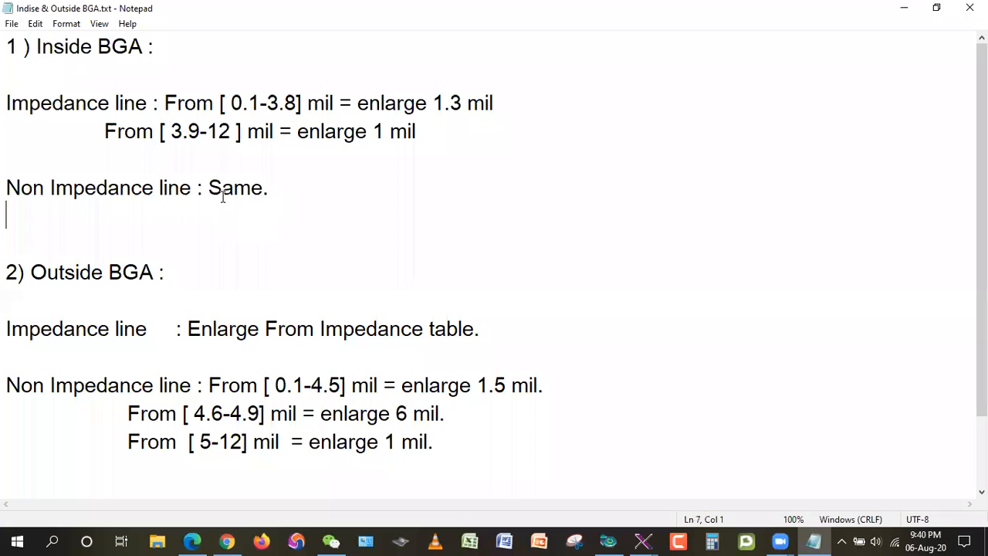
pyautogui.moveTo(7, 48); pyautogui.dragTo(156, 48)
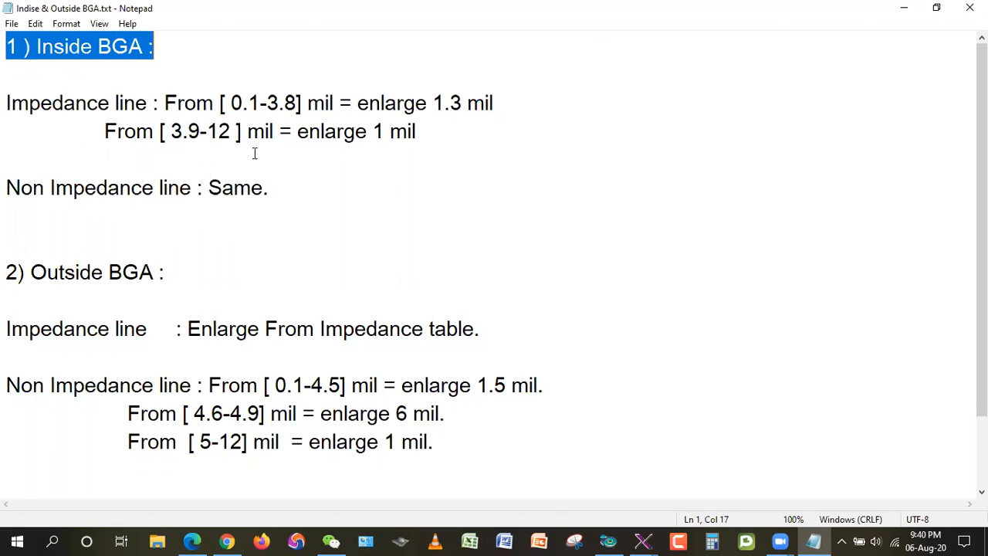
pyautogui.click(99, 105)
pyautogui.moveTo(7, 102); pyautogui.dragTo(164, 102)
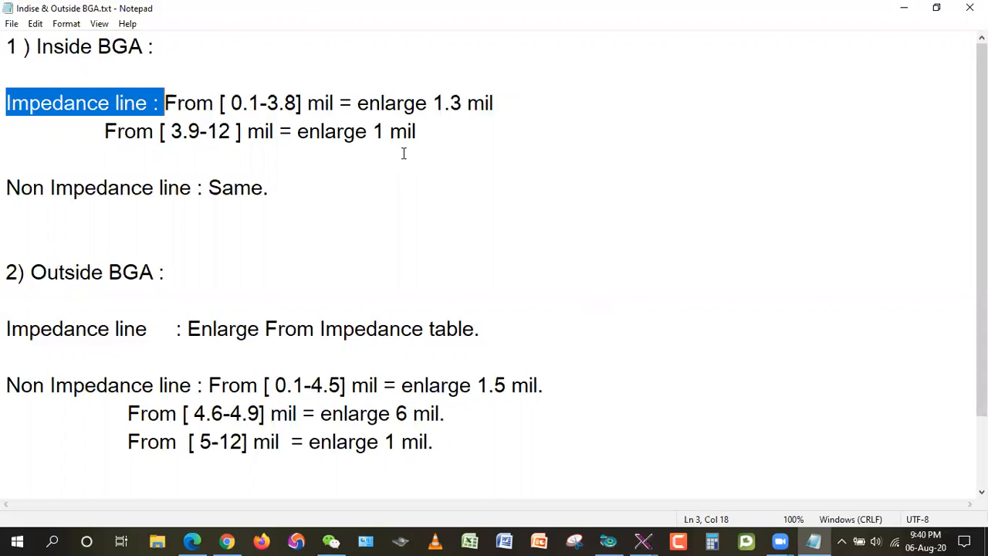
pyautogui.moveTo(320, 131); pyautogui.dragTo(448, 131)
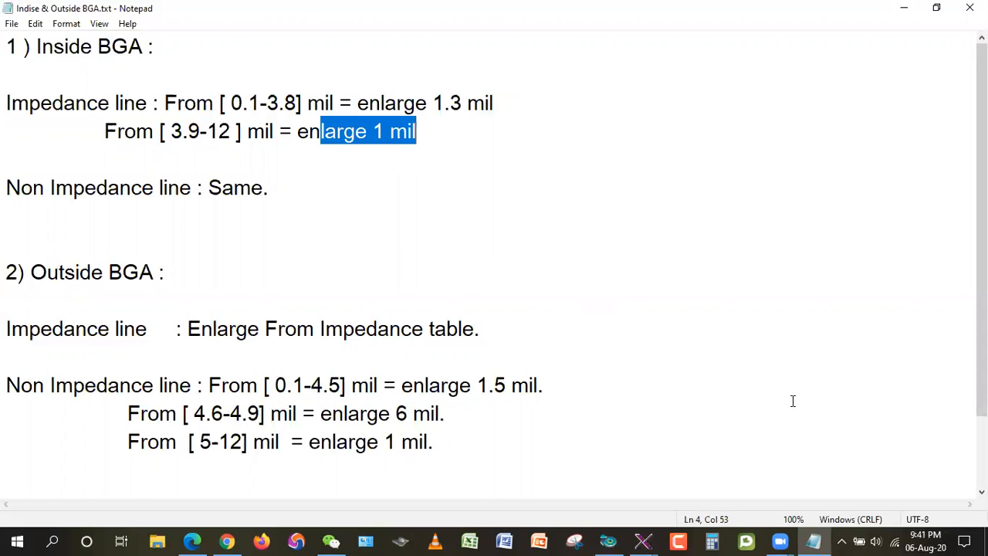
# Step: Calculate 0.999 + 4 in Calculator, and return to the Genesis Graphic Editor
pyautogui.click(712, 541)
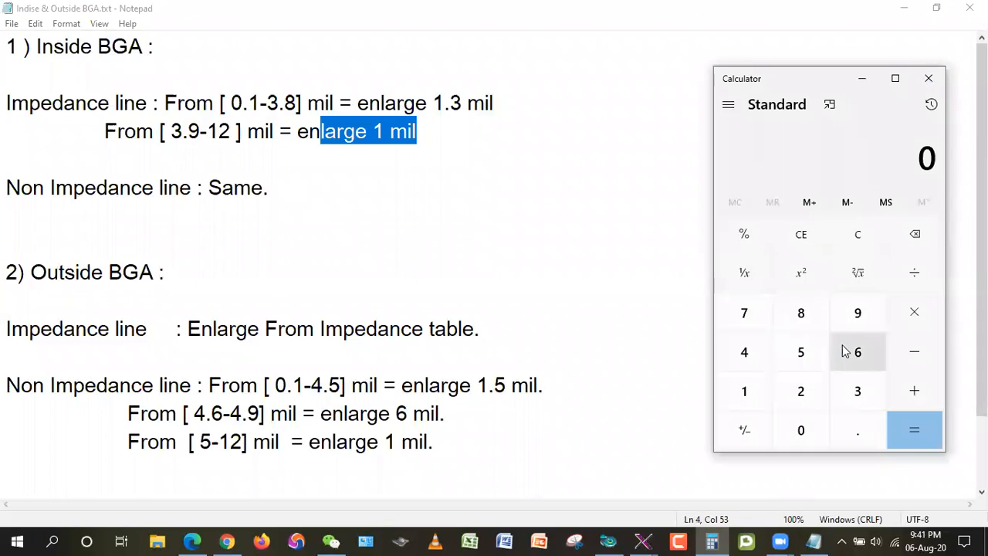
pyautogui.click(854, 430)
pyautogui.doubleClick(855, 310)
pyautogui.click(855, 306)
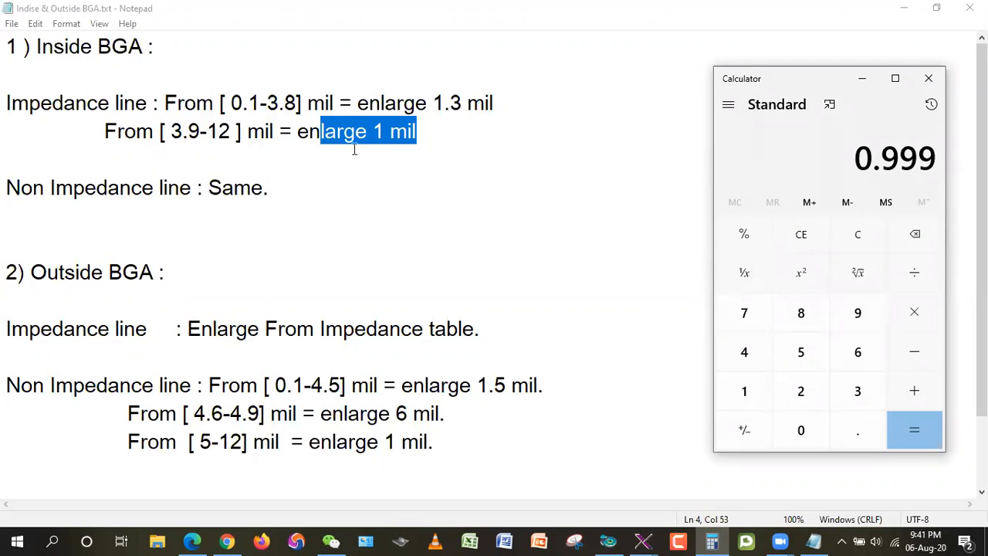
pyautogui.click(964, 542)
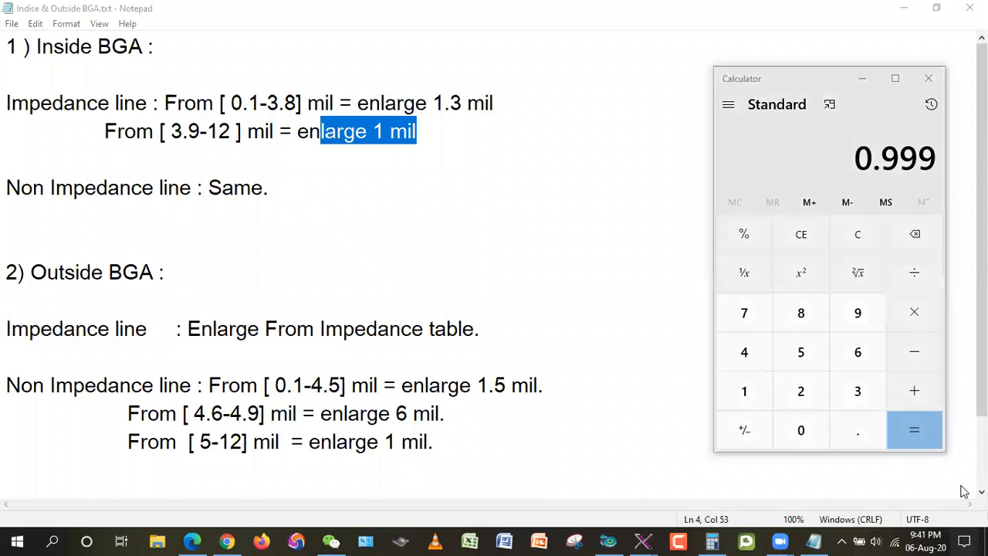
pyautogui.click(955, 460)
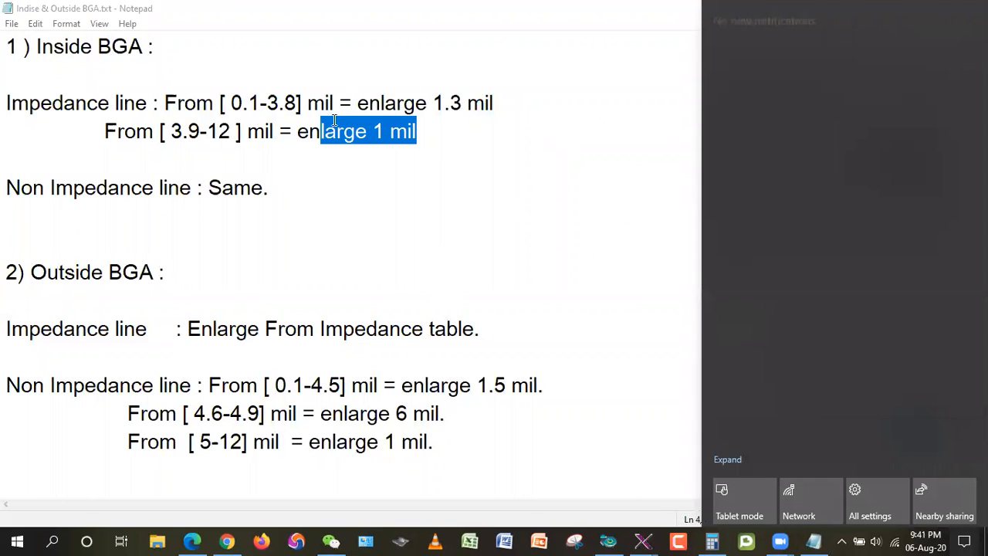
pyautogui.click(712, 542)
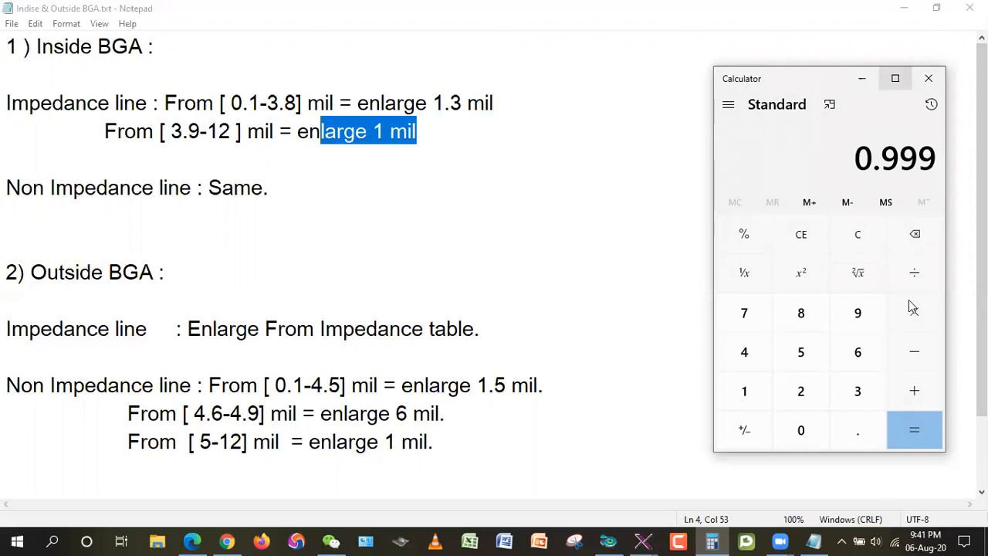
pyautogui.click(919, 386)
pyautogui.click(738, 349)
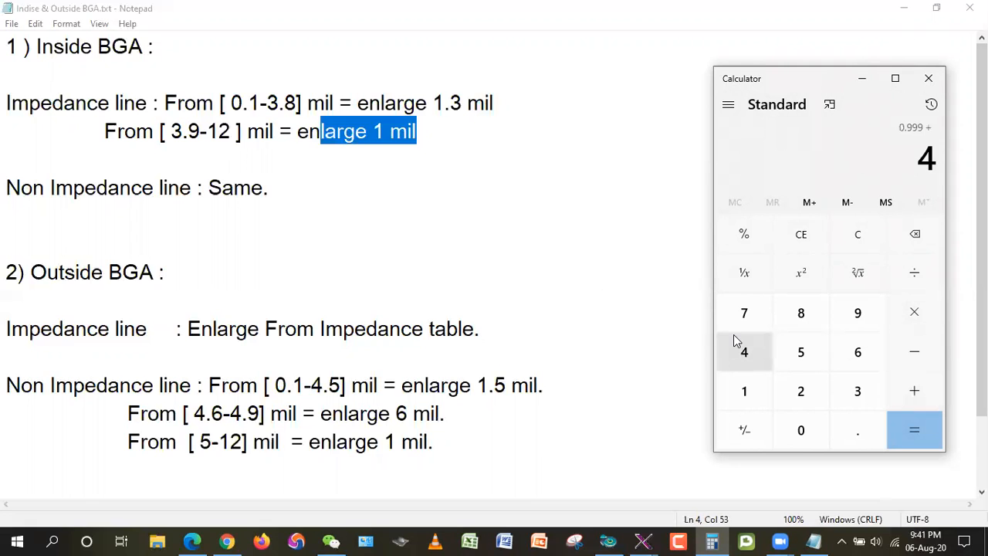
pyautogui.click(915, 430)
pyautogui.click(898, 13)
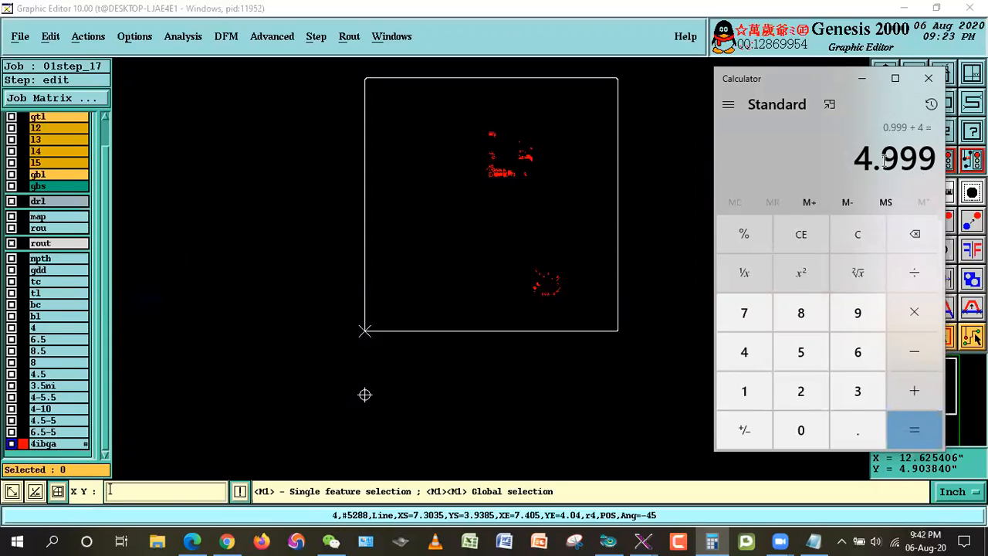
# Step: Examine the features histogram of layer tl for its line widths, and close it
pyautogui.rightClick(50, 294)
pyautogui.click(66, 225)
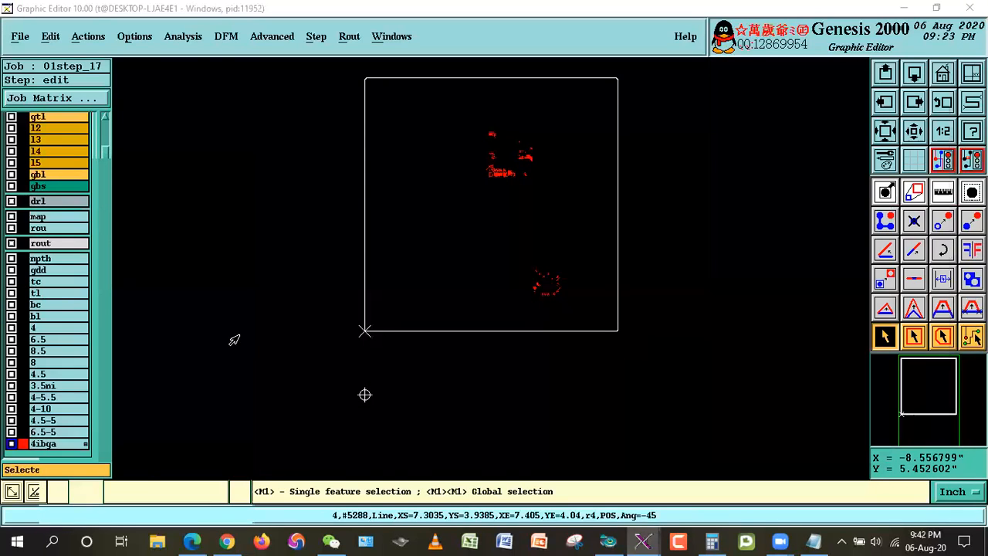
pyautogui.click(713, 541)
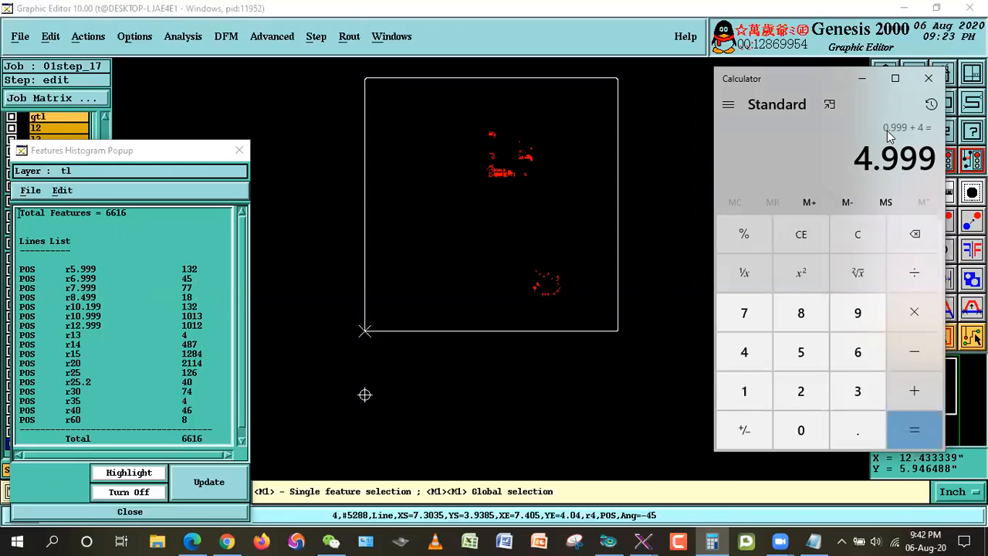
pyautogui.click(154, 512)
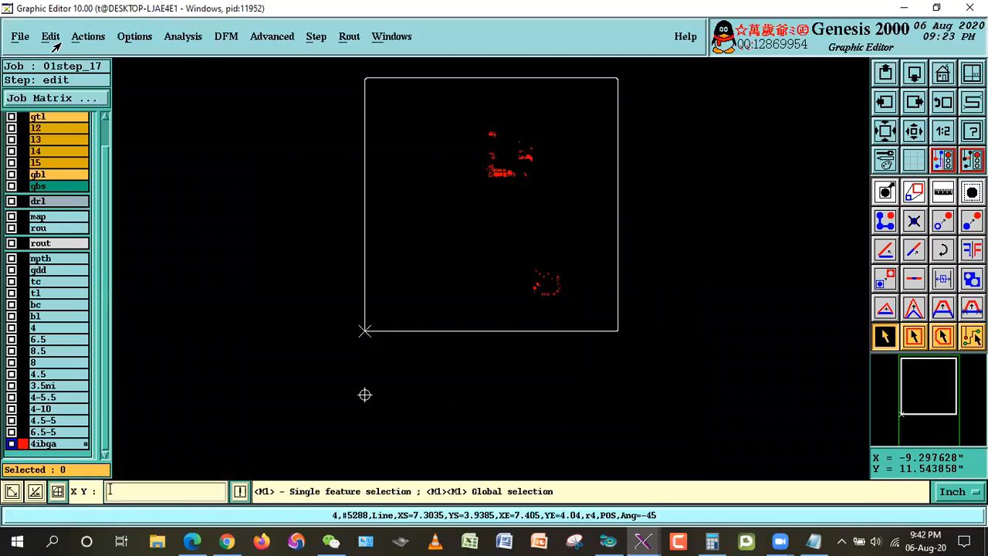
# Step: Resize all features on layer 4ibga by 0.999 mil, and check the impedance table in 01S213-62858.pdf before returning to the Graphic Editor
pyautogui.click(46, 39)
pyautogui.moveTo(126, 267)
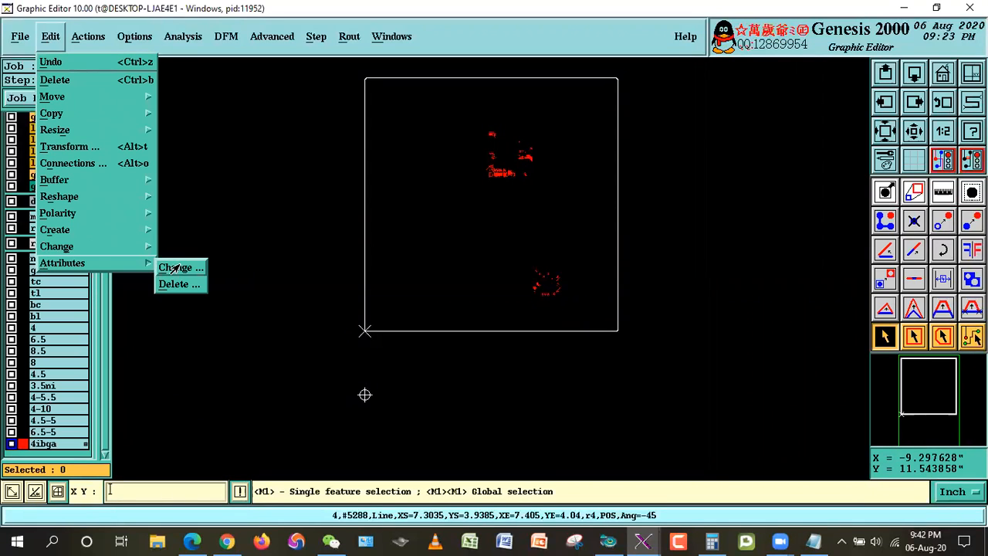
pyautogui.moveTo(62, 130)
pyautogui.click(186, 134)
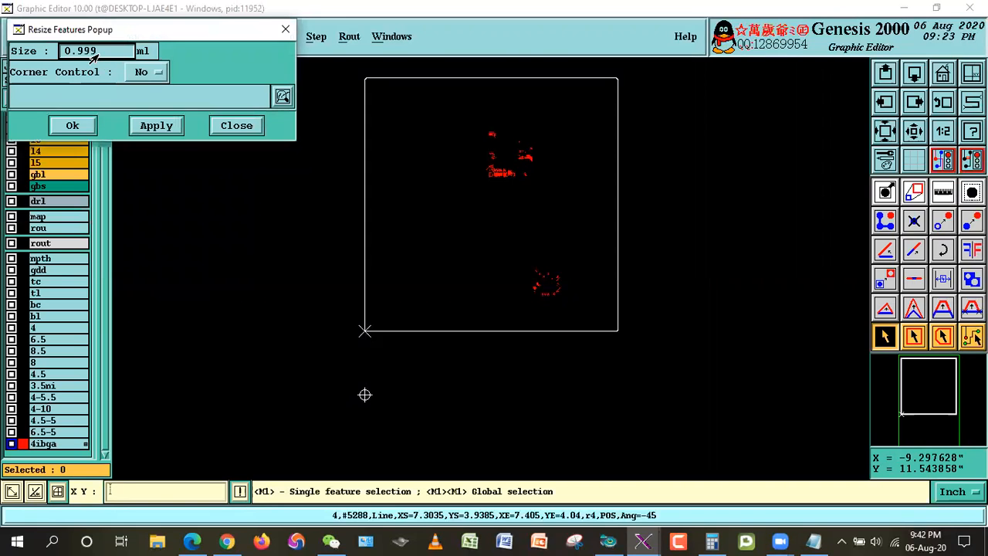
pyautogui.click(72, 125)
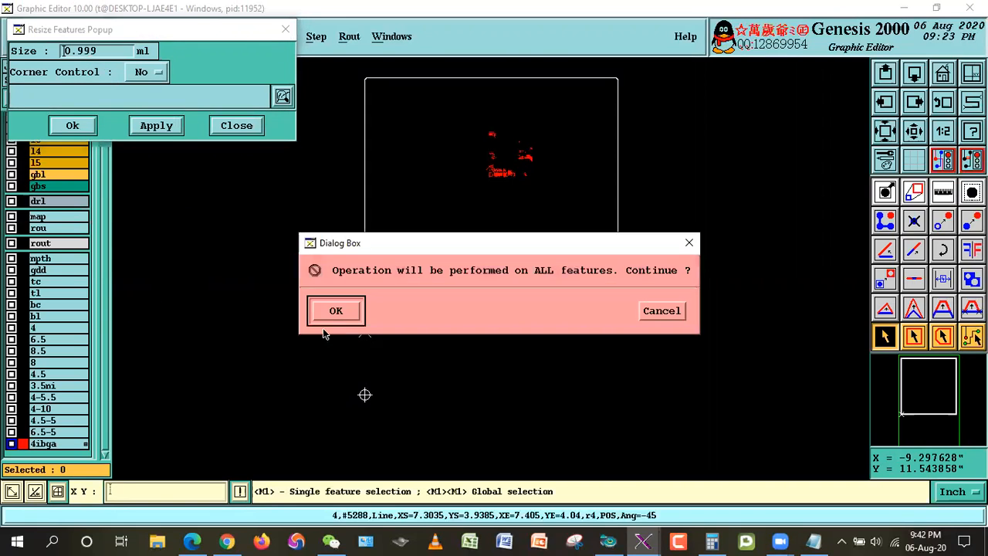
pyautogui.click(344, 314)
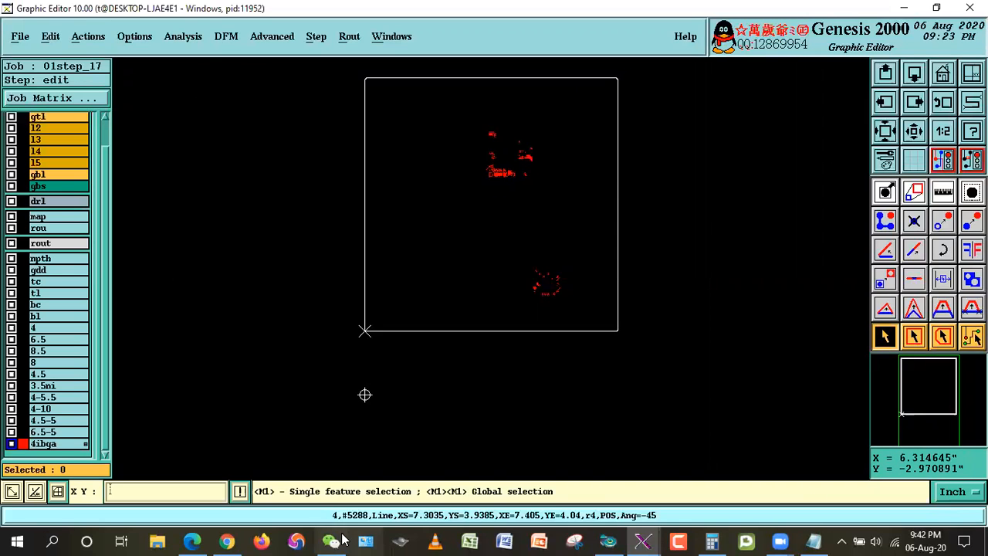
pyautogui.click(201, 541)
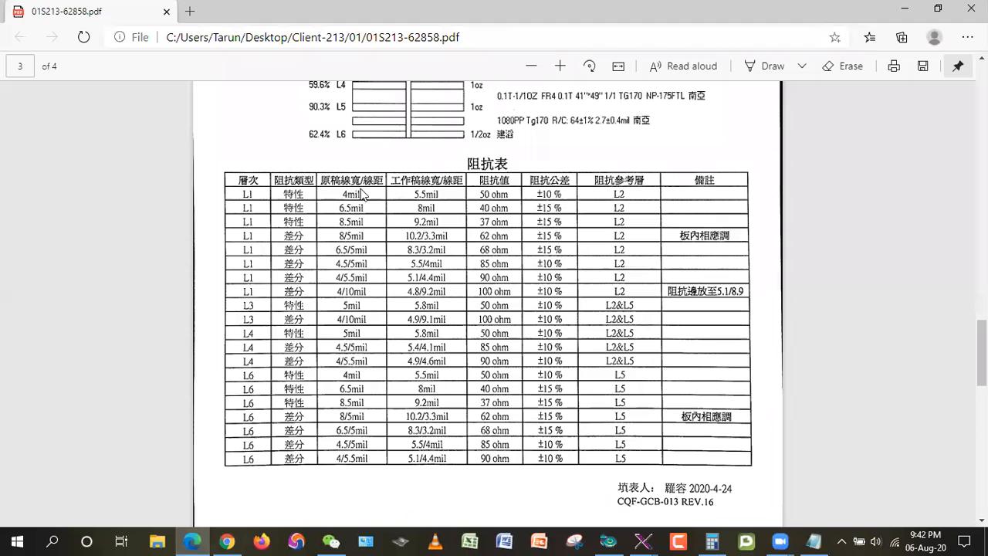
pyautogui.click(905, 7)
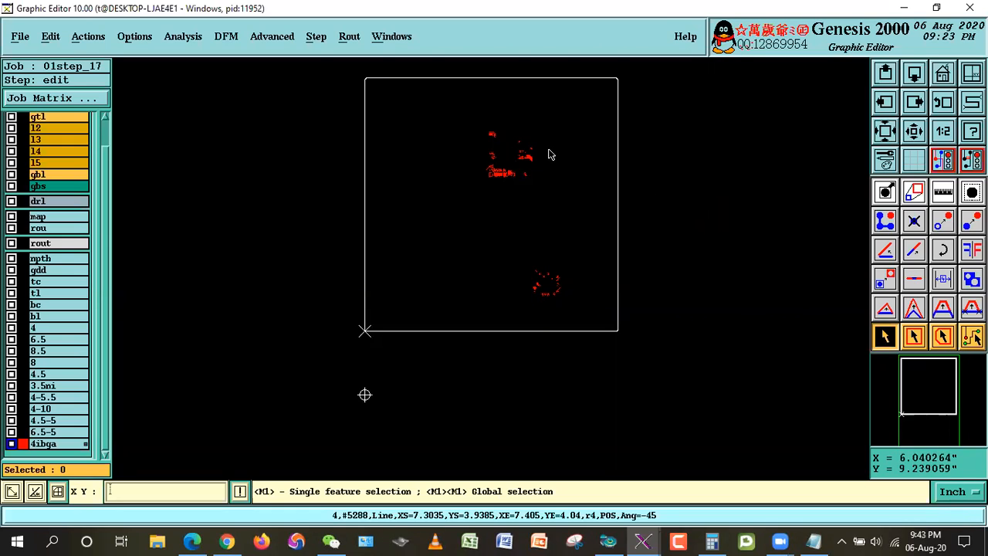
# Step: Replace the attributes of all 4ibga features with an impedance attribute found using the filter *imp*
pyautogui.click(50, 36)
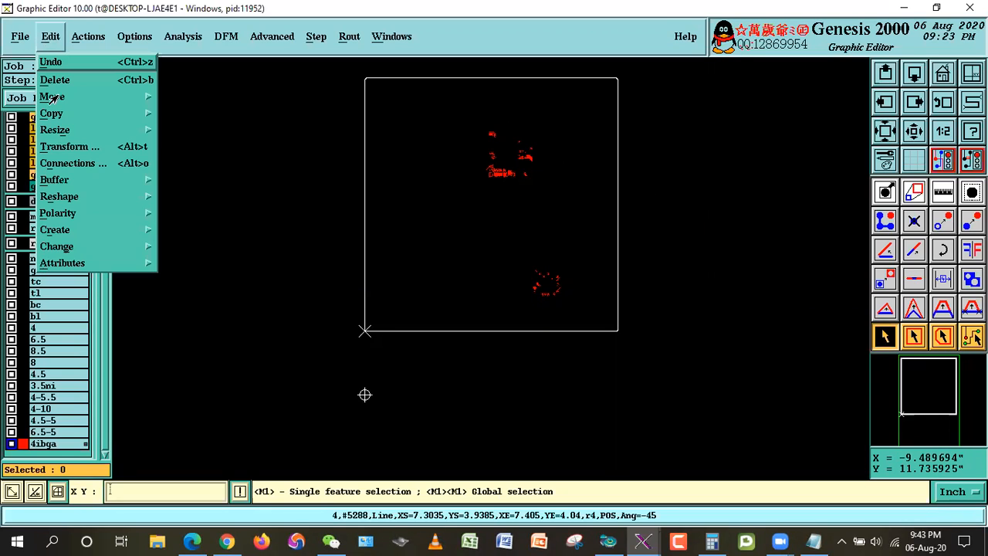
pyautogui.moveTo(143, 266)
pyautogui.click(178, 267)
pyautogui.click(207, 38)
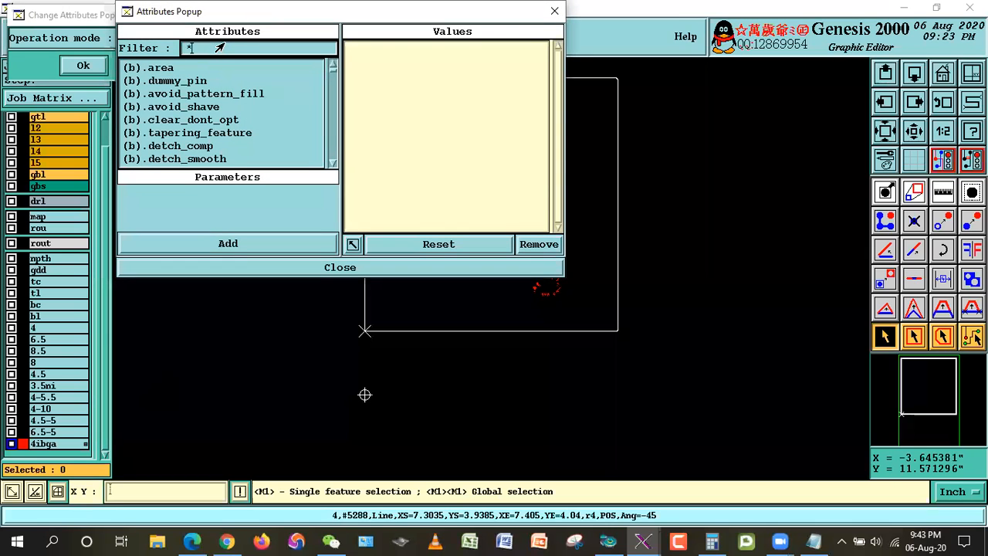
pyautogui.write('*')
pyautogui.press('Return')
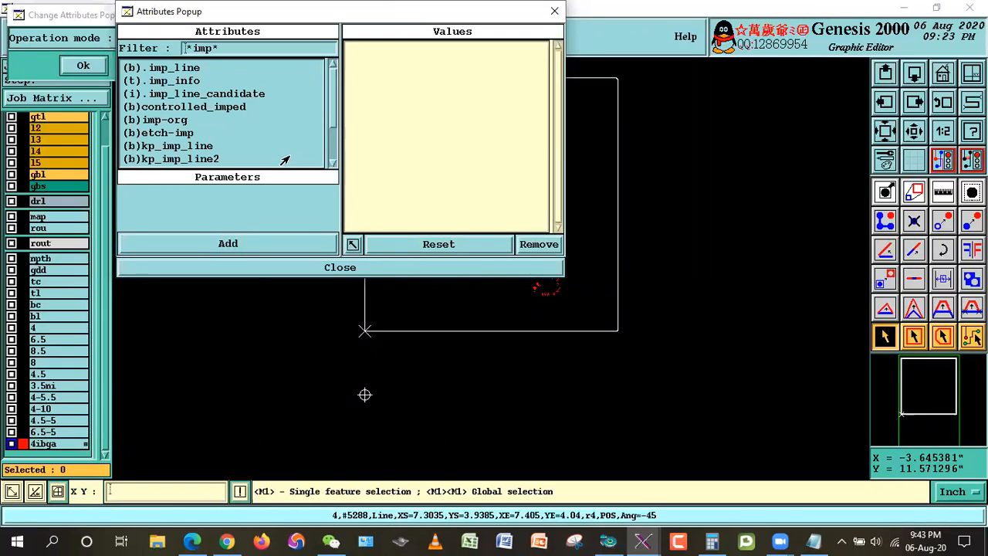
pyautogui.click(164, 82)
pyautogui.click(234, 246)
pyautogui.click(305, 268)
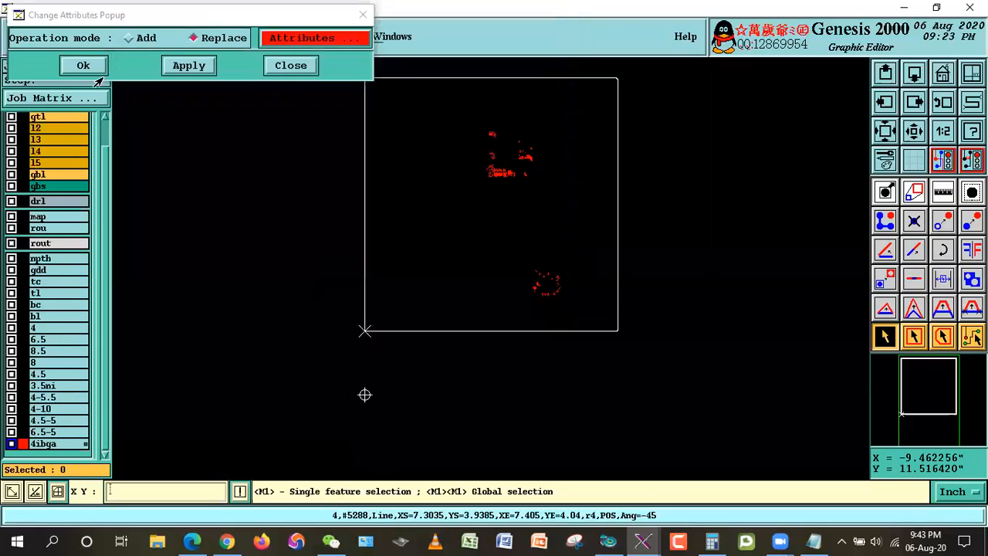
pyautogui.click(99, 70)
pyautogui.click(340, 305)
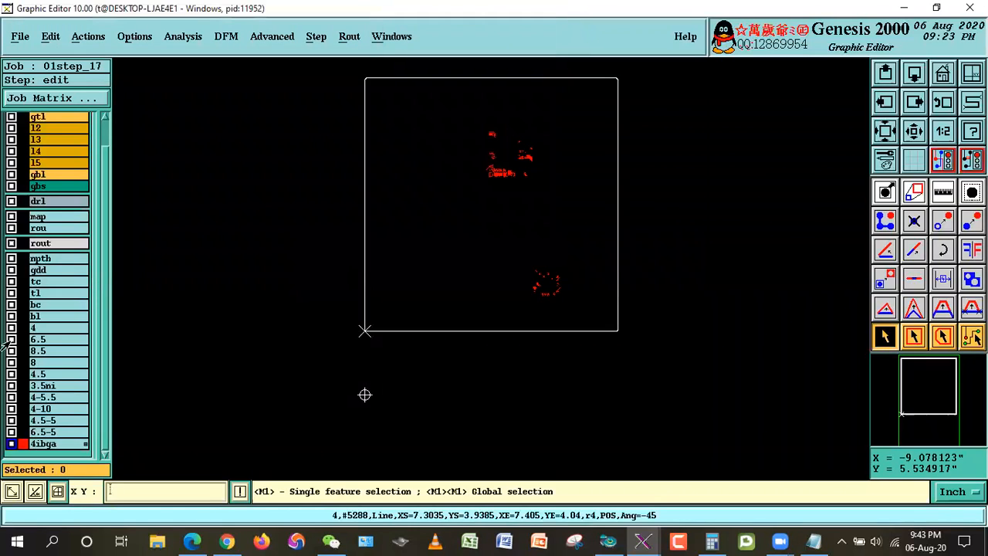
# Step: Inspect the 4ibga lines in the upper BGA area, display layer tl, and move all 4ibga features to tl
pyautogui.rightClick(611, 136)
pyautogui.click(651, 165)
pyautogui.click(438, 120)
pyautogui.click(550, 202)
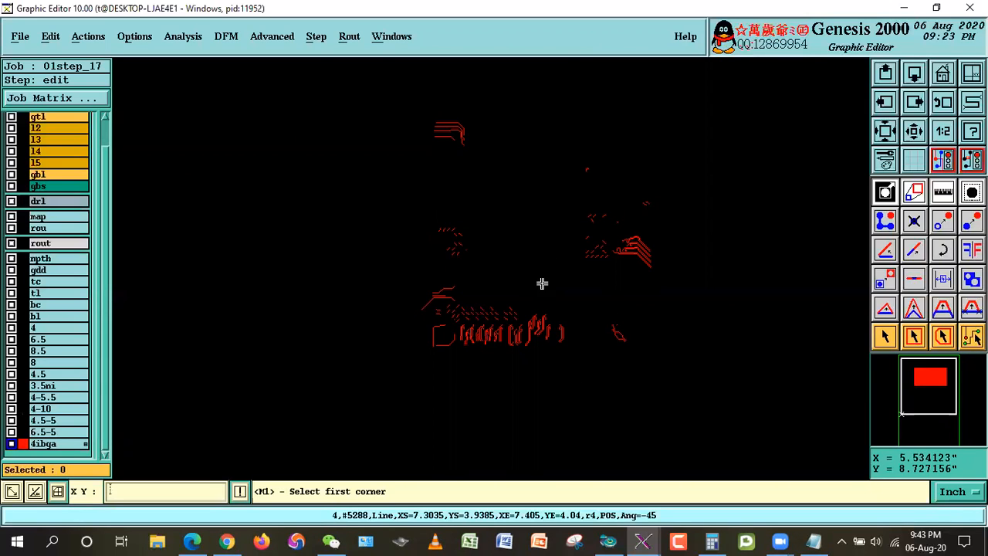
pyautogui.click(948, 85)
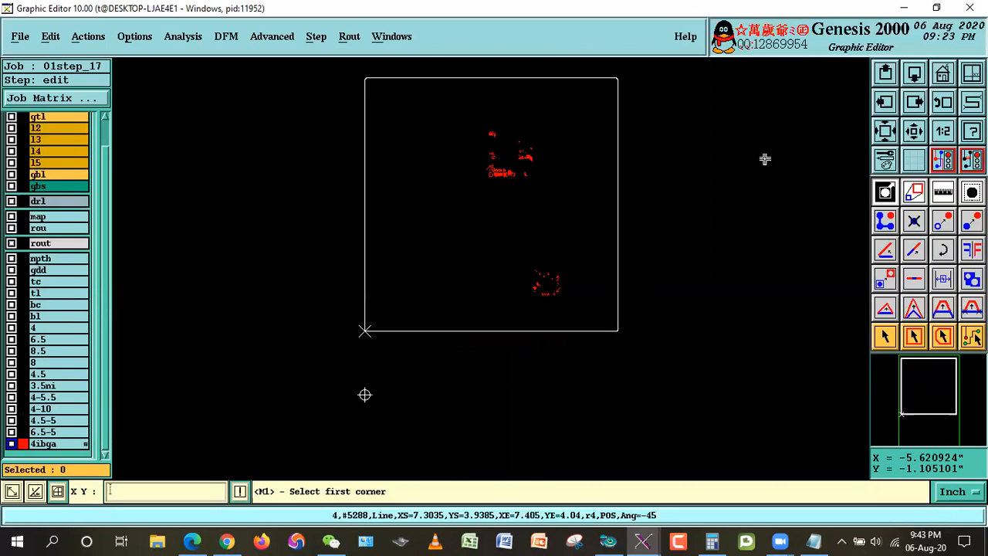
pyautogui.click(24, 292)
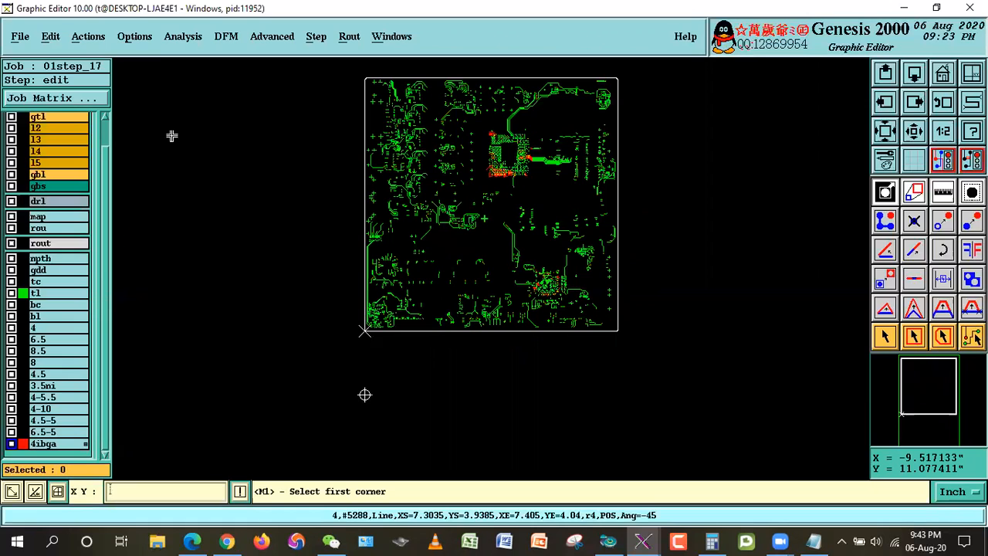
pyautogui.click(51, 42)
pyautogui.moveTo(51, 98)
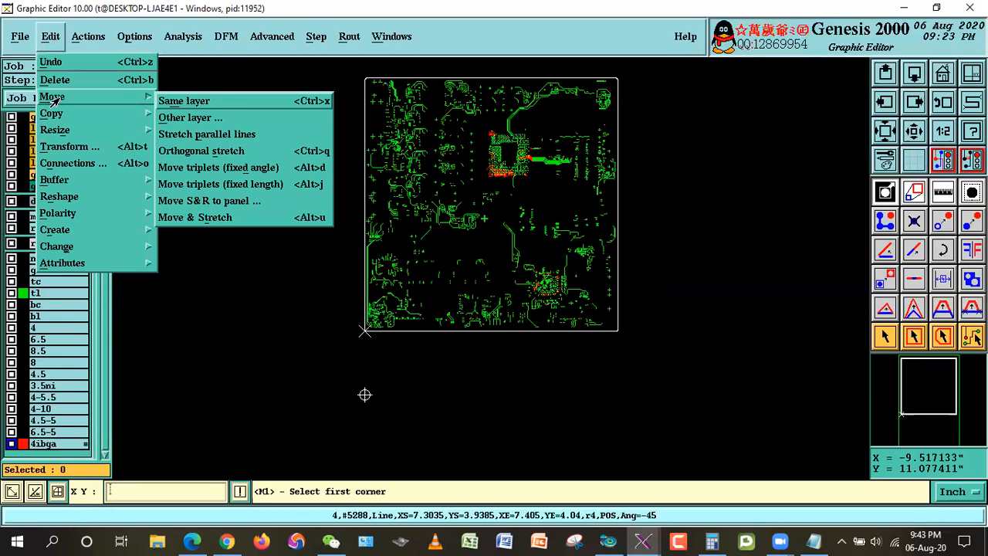
pyautogui.click(191, 117)
pyautogui.click(61, 51)
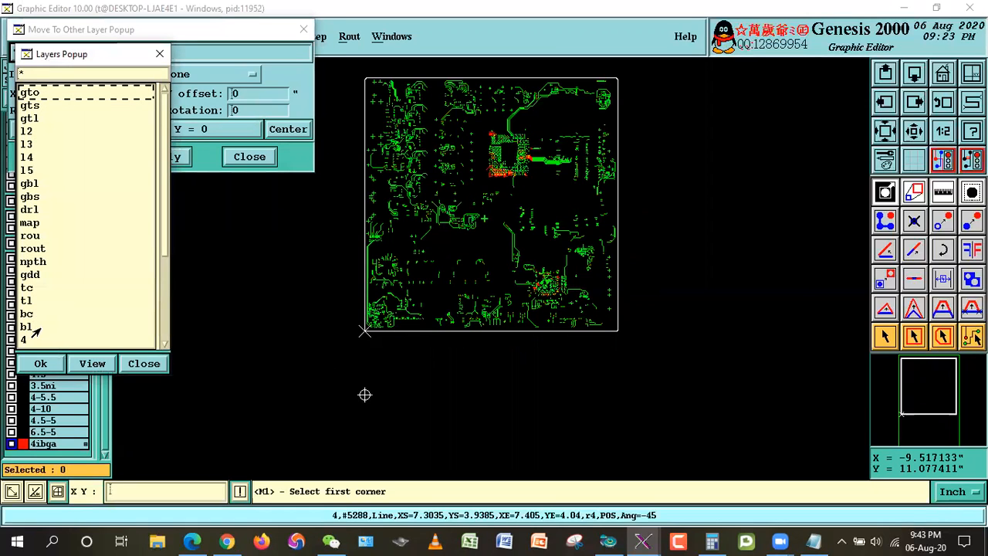
pyautogui.doubleClick(27, 301)
pyautogui.click(75, 156)
pyautogui.click(332, 312)
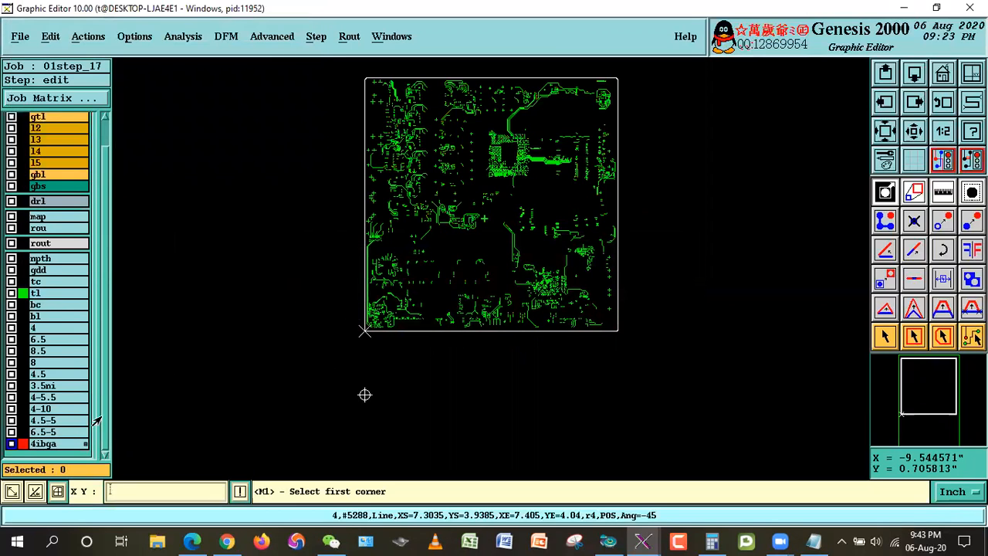
# Step: Delete the emptied layer 4ibga from the matrix and hide layer tl
pyautogui.click(45, 445)
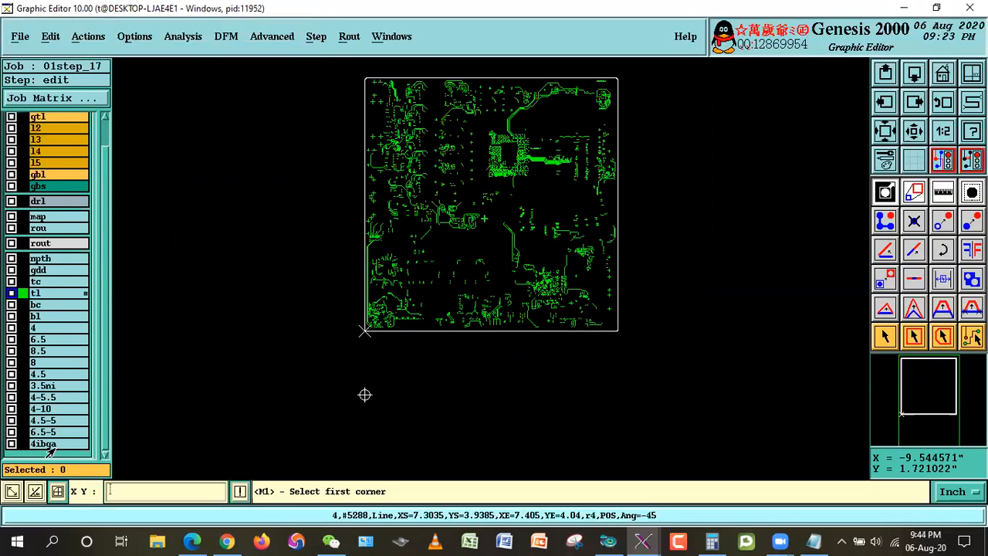
pyautogui.rightClick(51, 446)
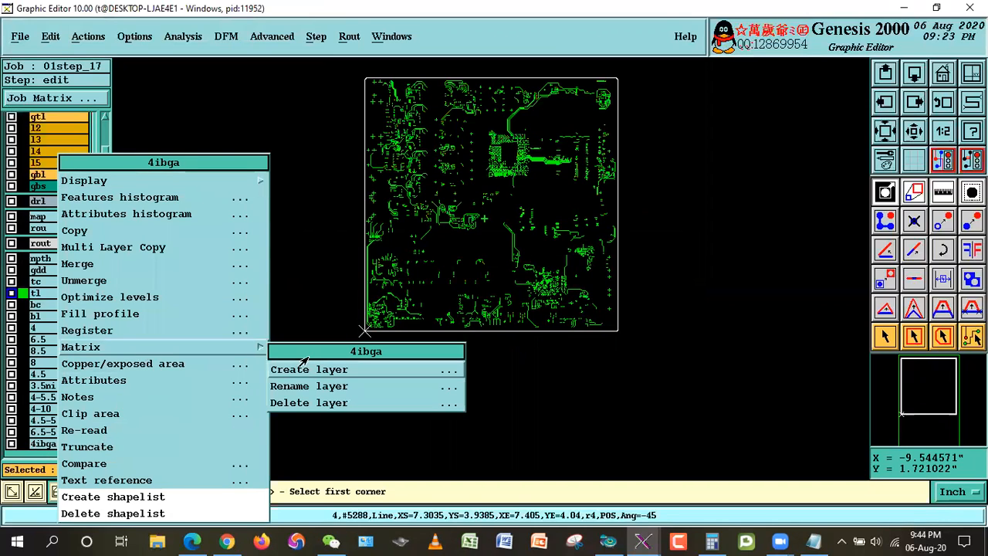
pyautogui.click(302, 402)
pyautogui.click(309, 312)
pyautogui.click(379, 311)
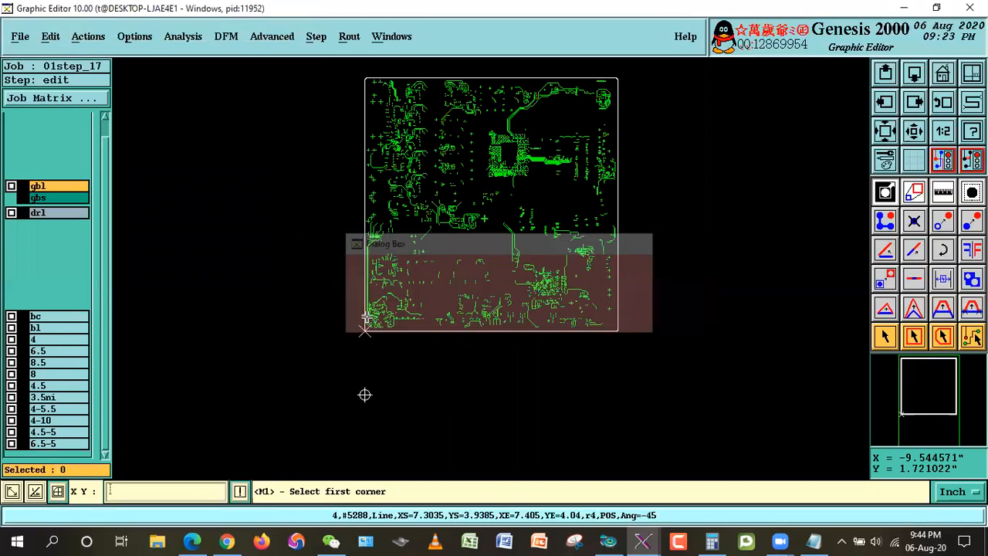
pyautogui.click(37, 304)
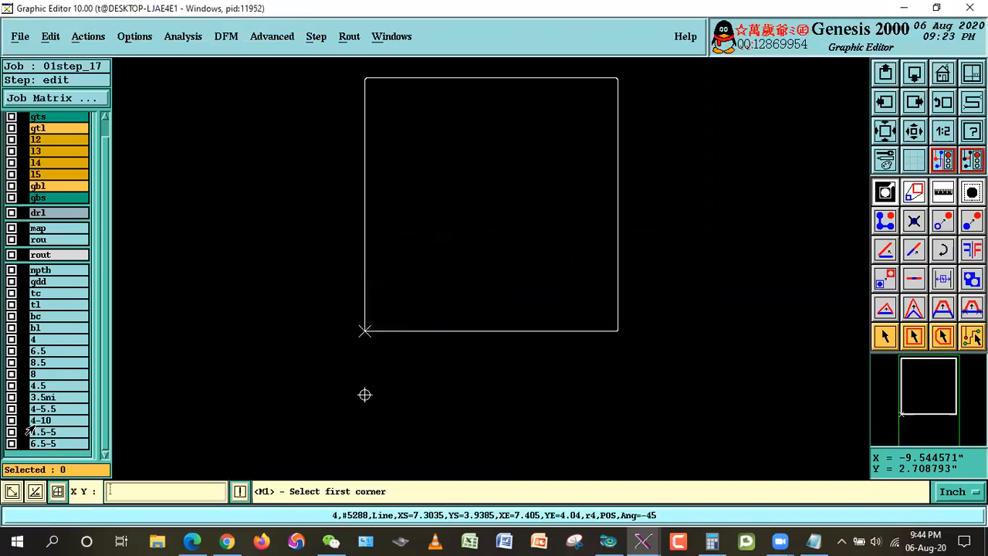
# Step: Display layer 4, review the outside-BGA impedance rule in Indise & Outside BGA.txt, and switch to the impedance table in 01S213-62858.pdf
pyautogui.click(40, 340)
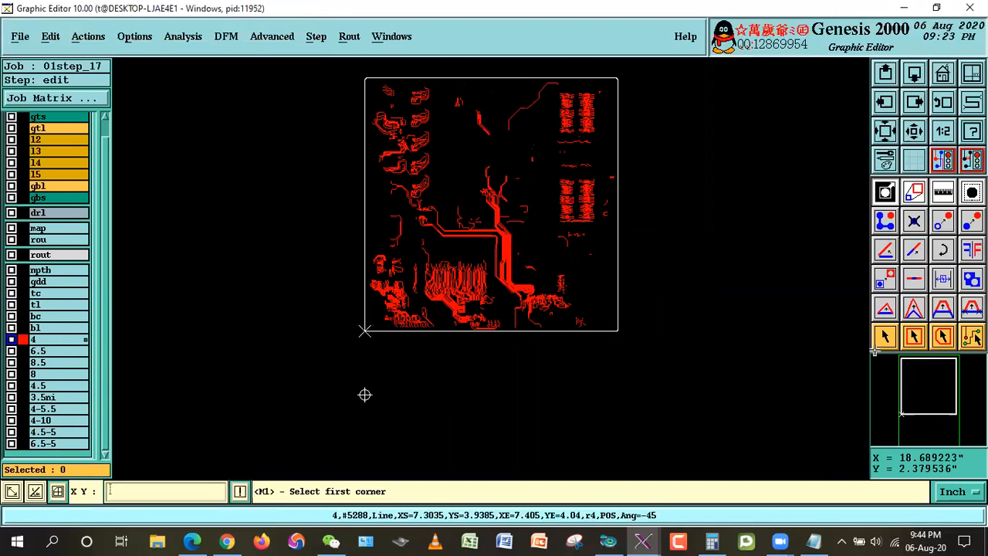
pyautogui.click(814, 540)
pyautogui.click(417, 219)
pyautogui.moveTo(27, 272); pyautogui.dragTo(213, 273)
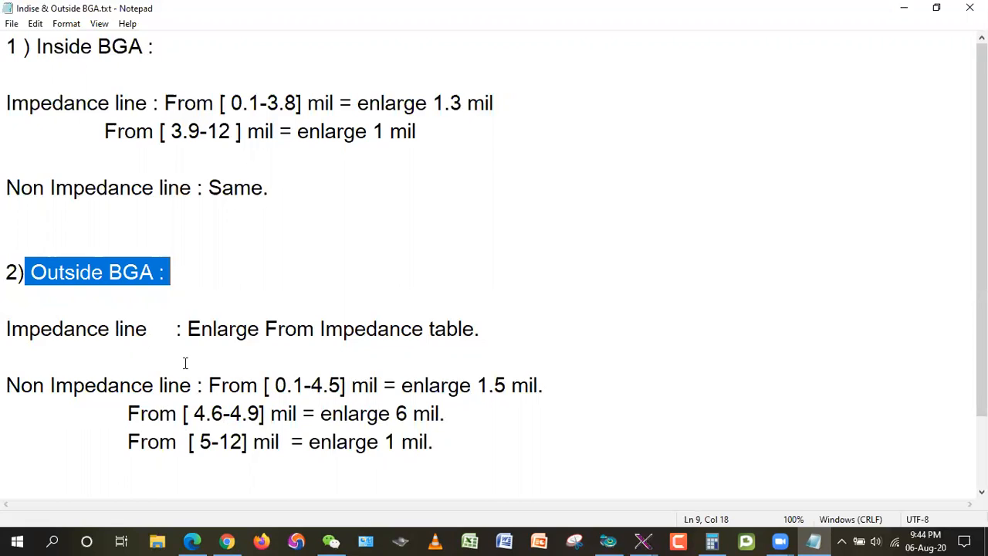
pyautogui.moveTo(189, 329); pyautogui.dragTo(460, 328)
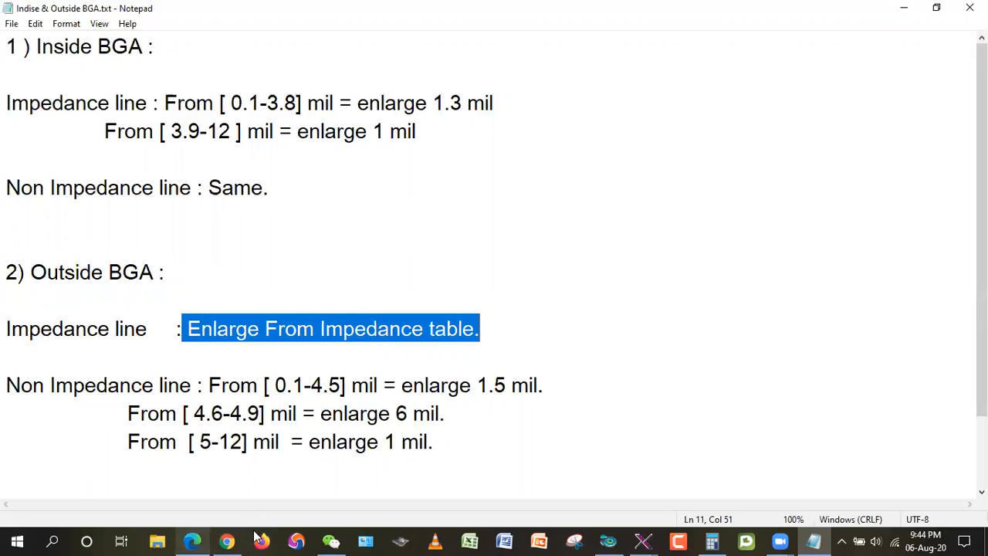
pyautogui.click(197, 535)
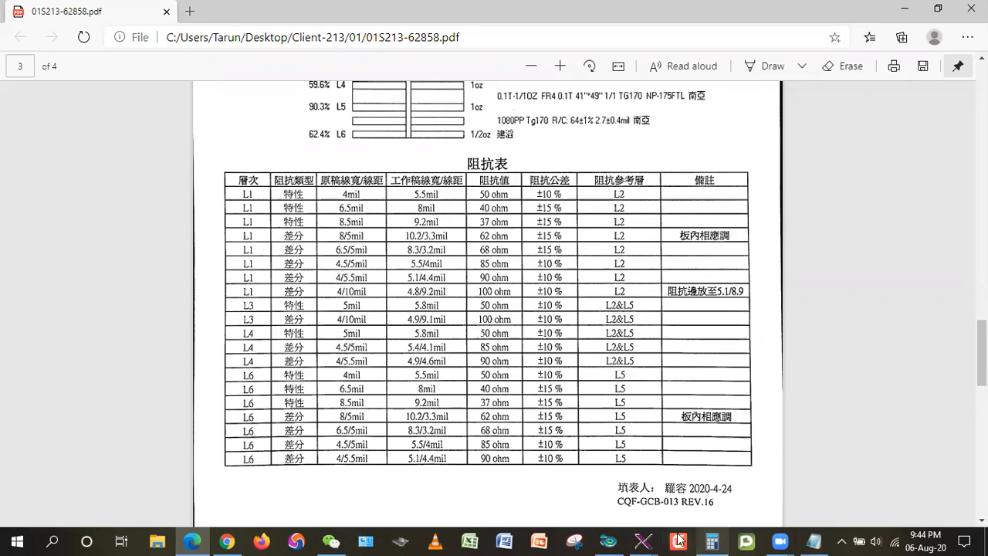
# Step: Switch to Calculator and compute the L1 4 mil line's enlargement from the impedance table as 5.5 minus 4
pyautogui.click(712, 541)
pyautogui.click(825, 240)
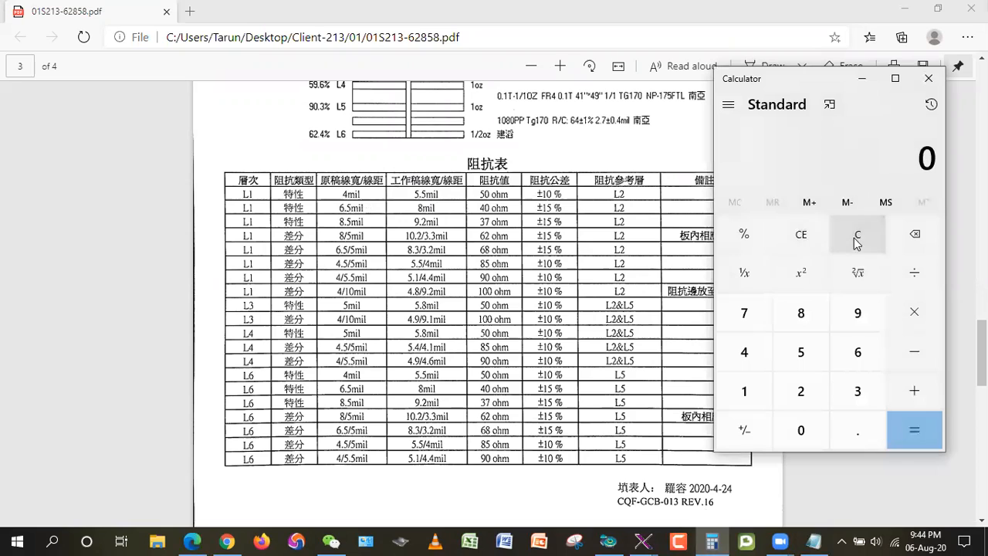
pyautogui.click(810, 354)
pyautogui.click(855, 426)
pyautogui.click(801, 352)
pyautogui.click(904, 349)
pyautogui.press('4')
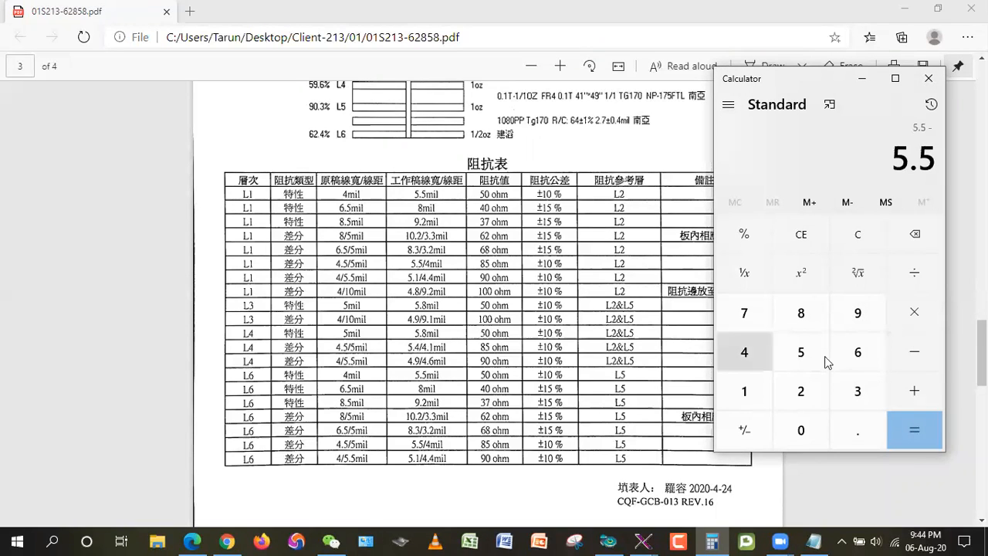
pyautogui.click(936, 433)
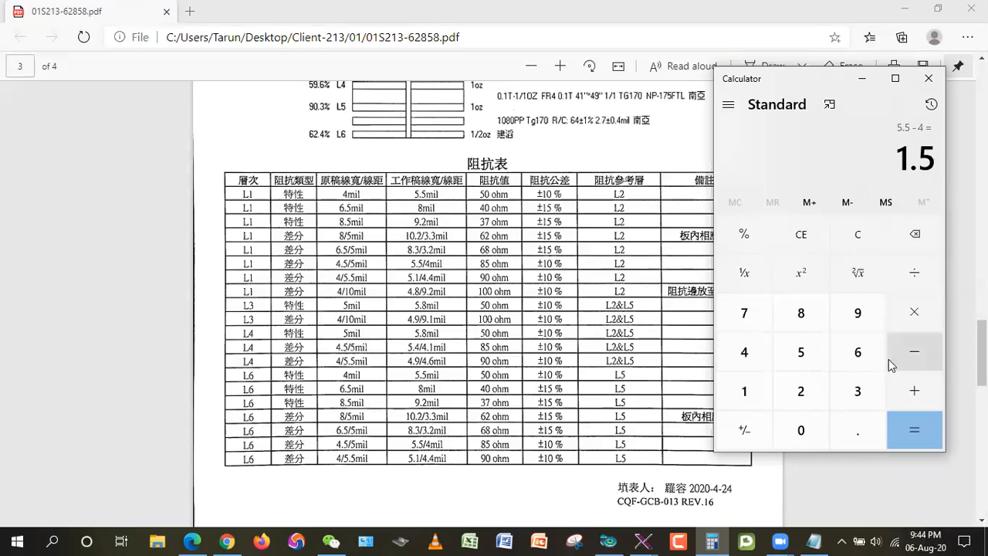
# Step: Subtract 0.001 from the calculated enlargement to get the resize value
pyautogui.press('-')
pyautogui.click(803, 432)
pyautogui.click(848, 427)
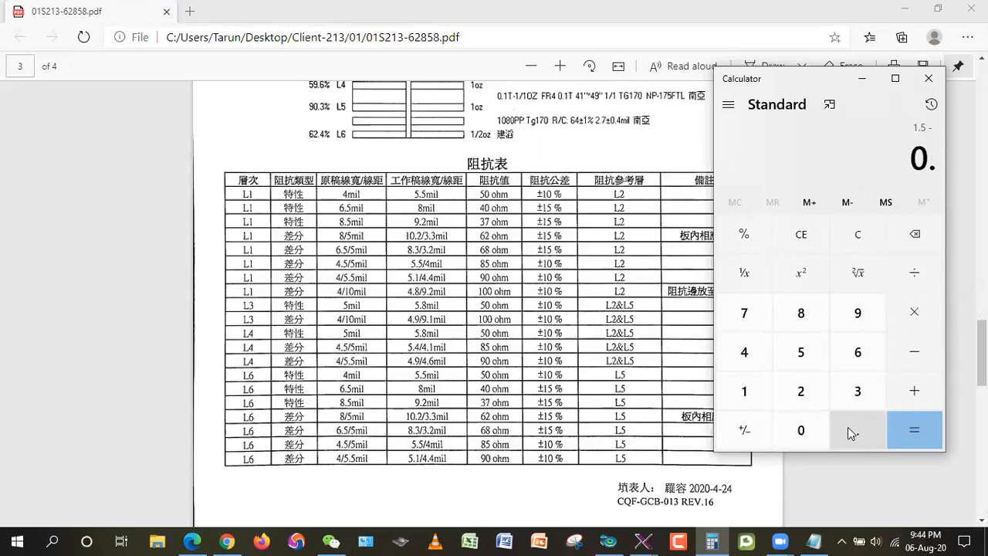
pyautogui.doubleClick(819, 432)
pyautogui.click(762, 406)
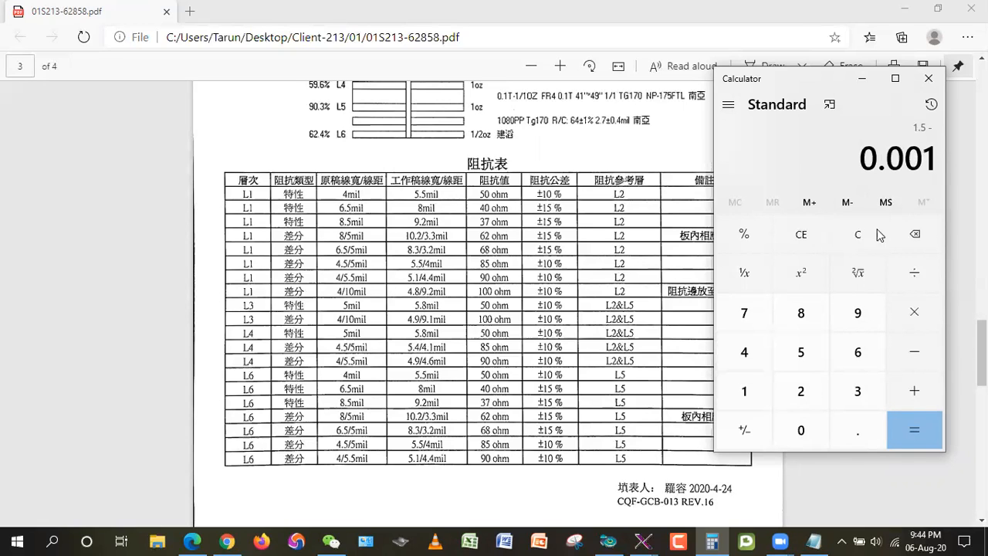
pyautogui.click(923, 417)
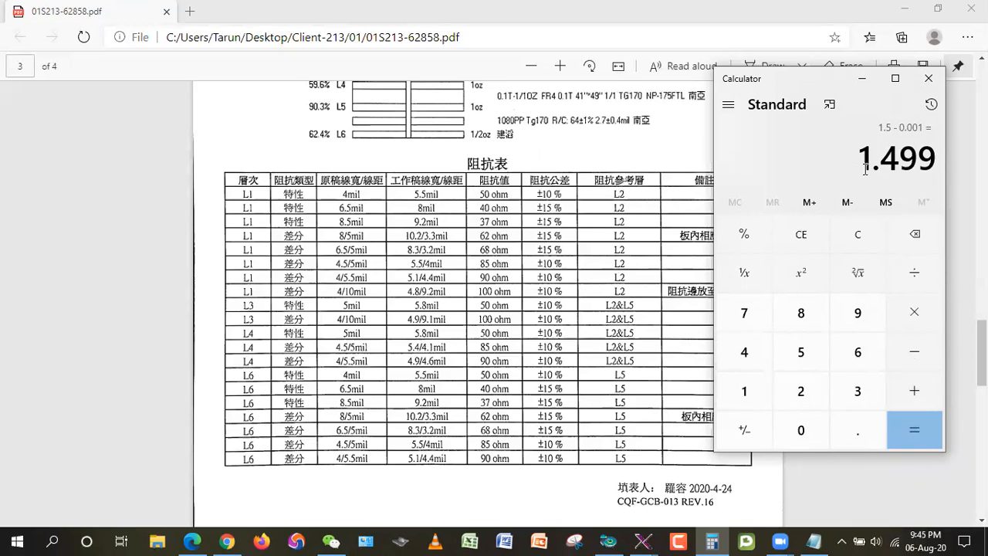
# Step: Add 4 to the reduced enlargement to check the final line width, and return to the Graphic Editor
pyautogui.click(934, 395)
pyautogui.click(744, 352)
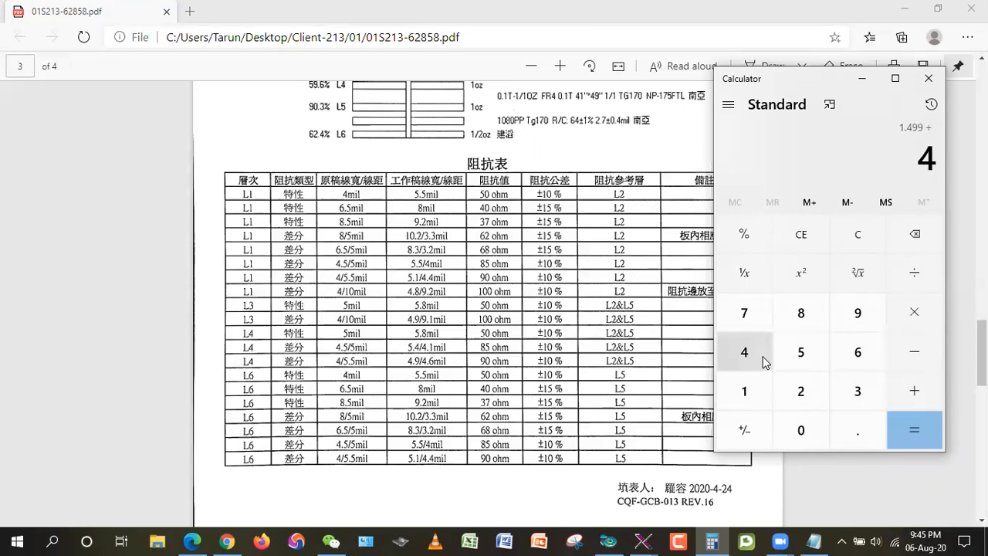
pyautogui.click(907, 426)
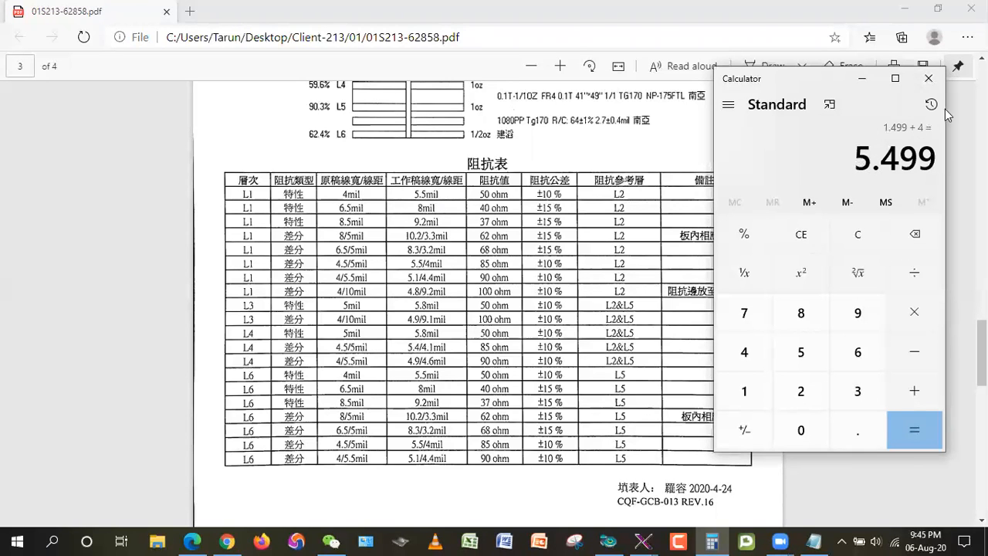
pyautogui.click(908, 15)
pyautogui.click(908, 16)
pyautogui.click(893, 9)
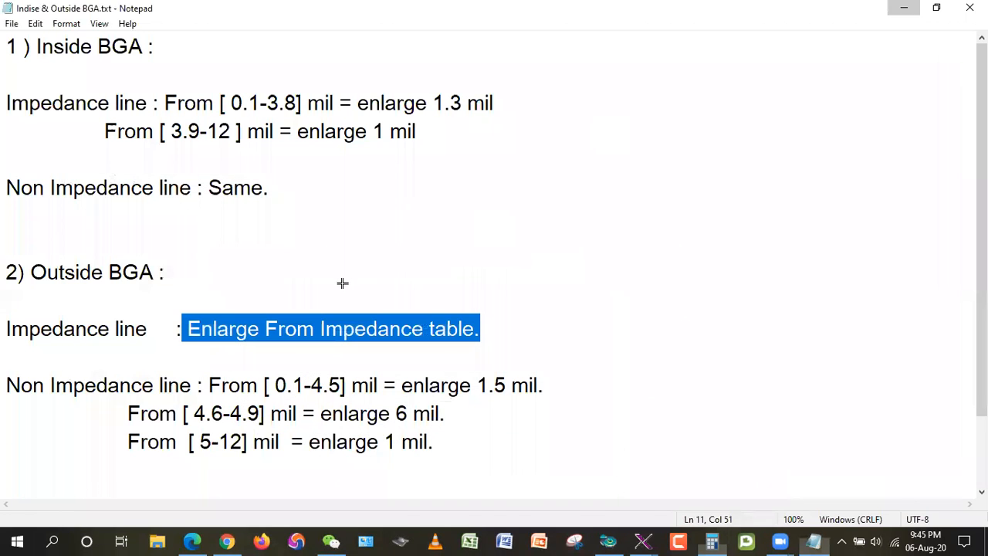
# Step: Check the line sizes in layer tl's features histogram against the calculated width, and close the histogram
pyautogui.rightClick(32, 305)
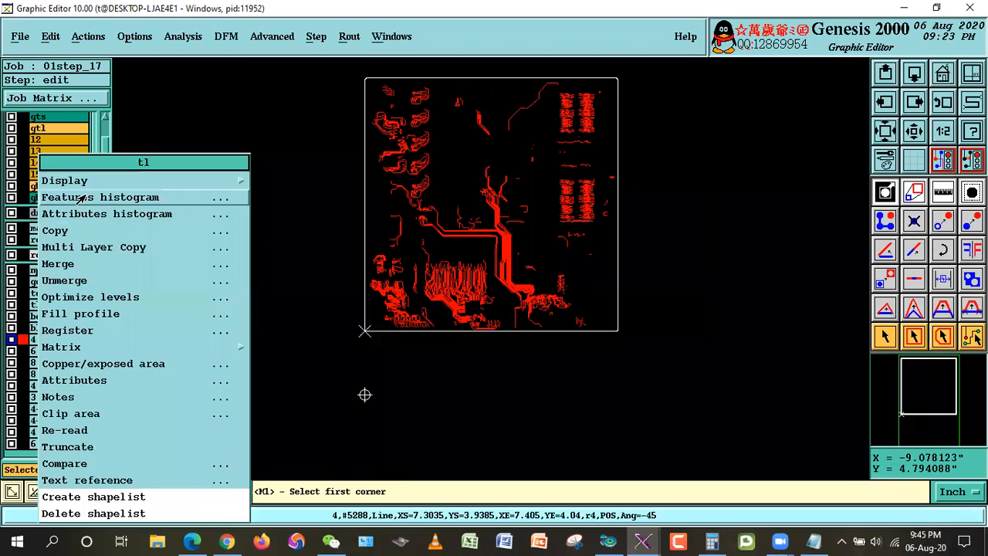
pyautogui.click(70, 198)
pyautogui.click(711, 542)
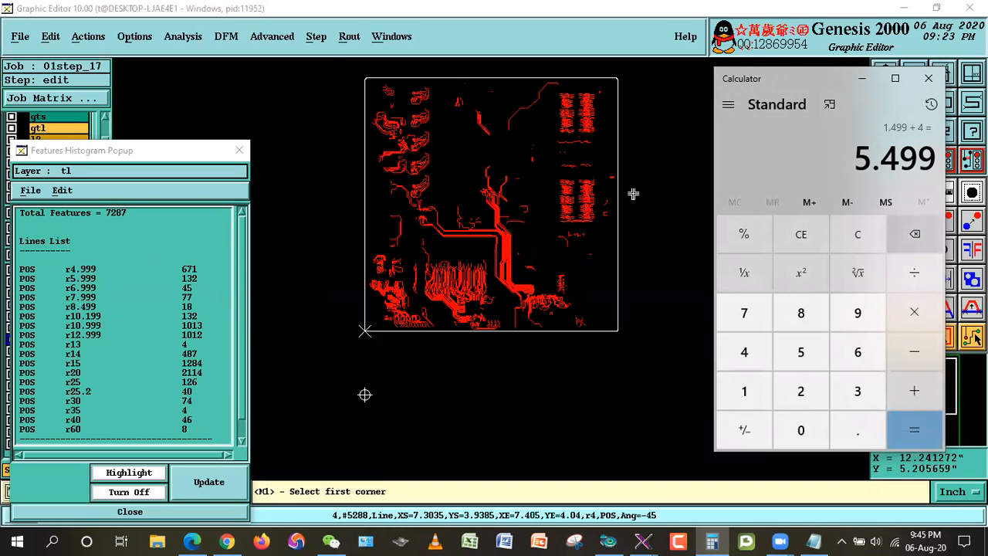
pyautogui.click(158, 512)
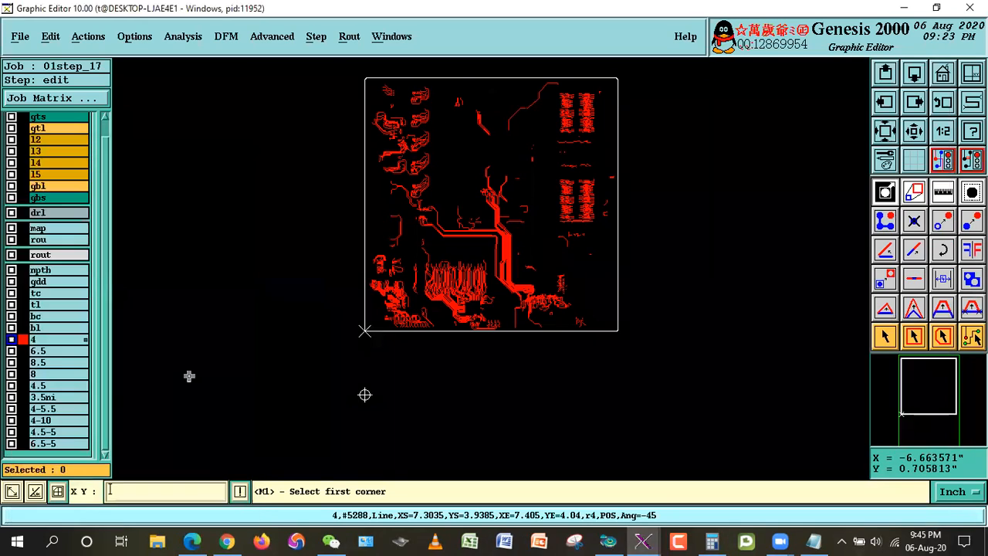
# Step: Resize all features on layer 4 by 1.499 mil without corner control
pyautogui.click(49, 39)
pyautogui.moveTo(55, 130)
pyautogui.click(258, 136)
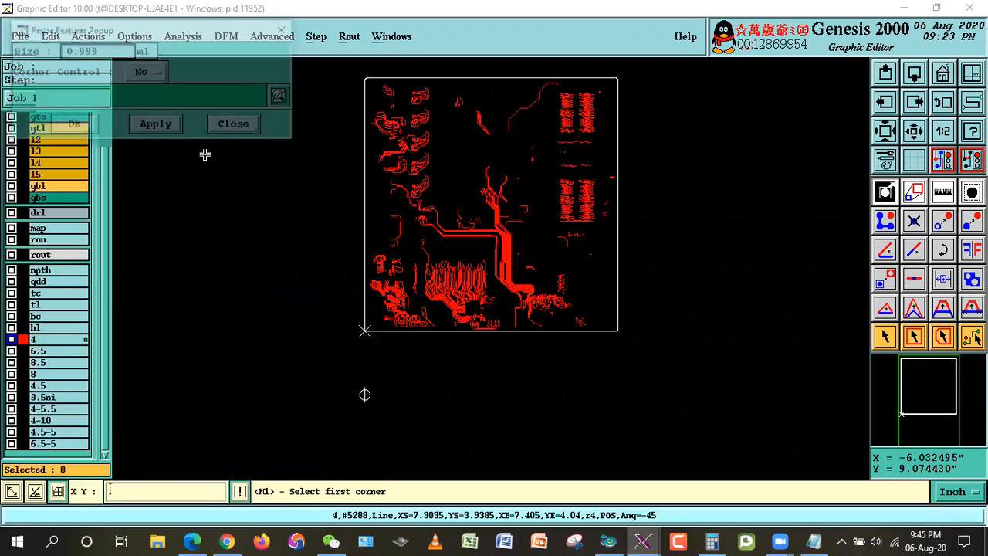
pyautogui.write('1.')
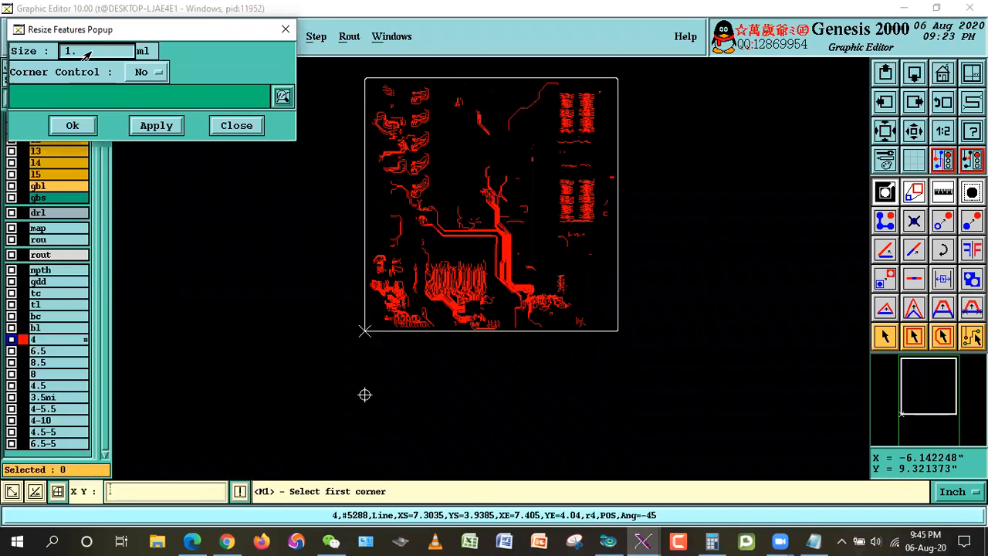
pyautogui.write('499')
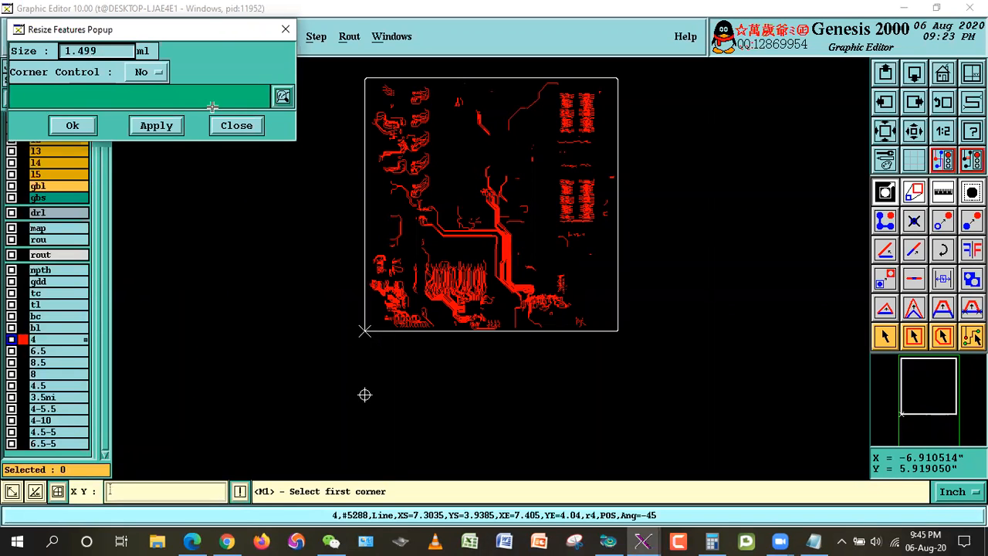
pyautogui.click(68, 125)
pyautogui.click(350, 308)
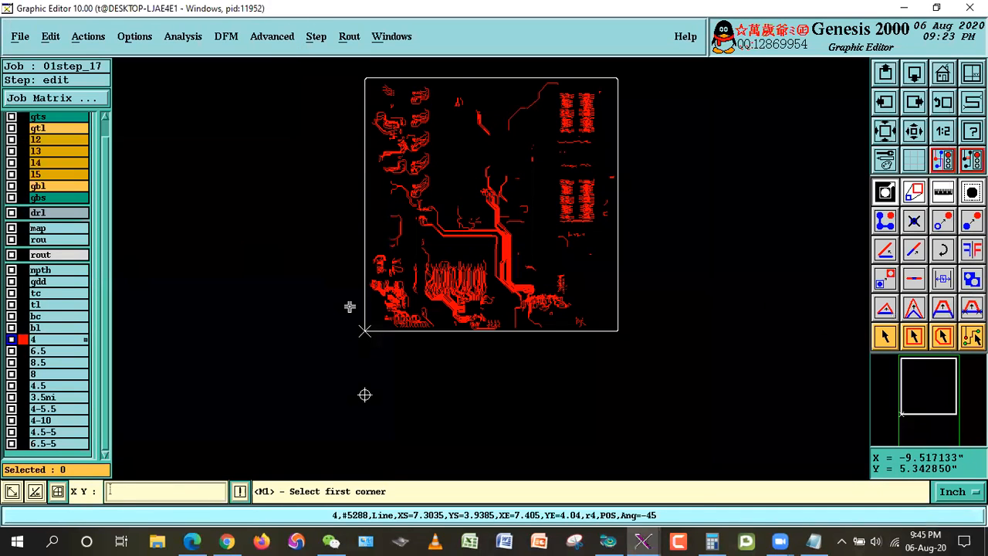
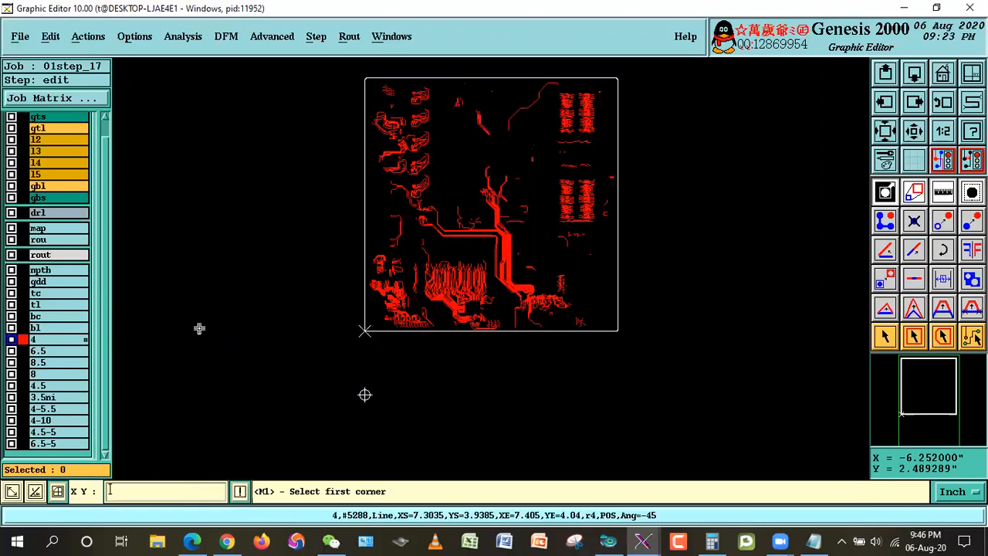
# Step: Check the resized line widths in layer 4's features histogram, and close the histogram
pyautogui.click(885, 338)
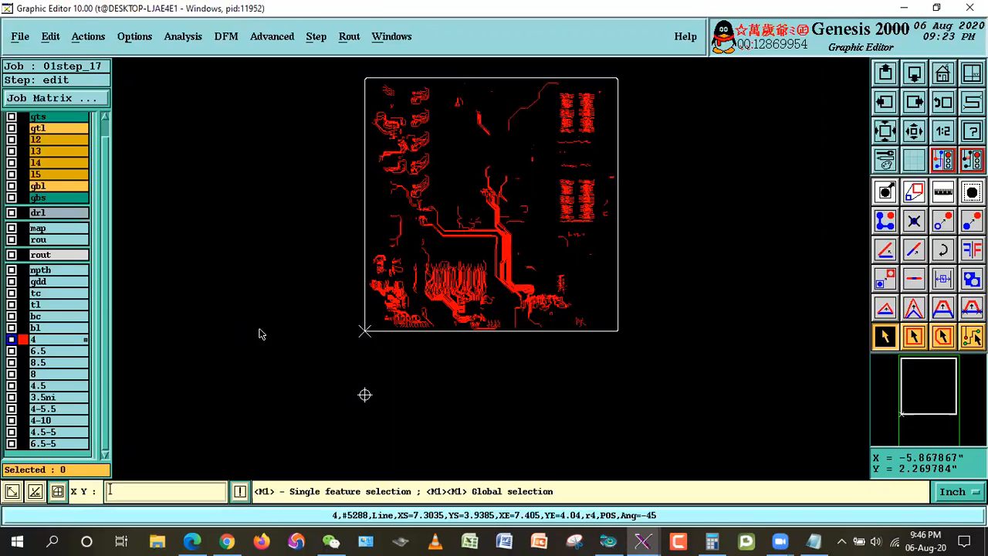
pyautogui.rightClick(33, 339)
pyautogui.click(81, 198)
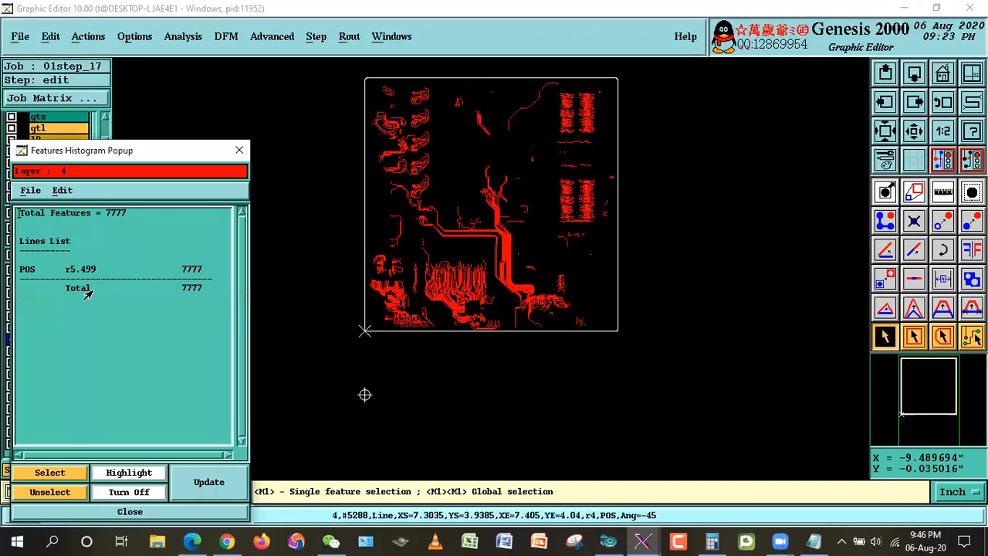
pyautogui.click(131, 514)
# Step: Window the upper half of the board, recheck layer 4's features histogram, and dismiss the desktop notification
pyautogui.click(913, 337)
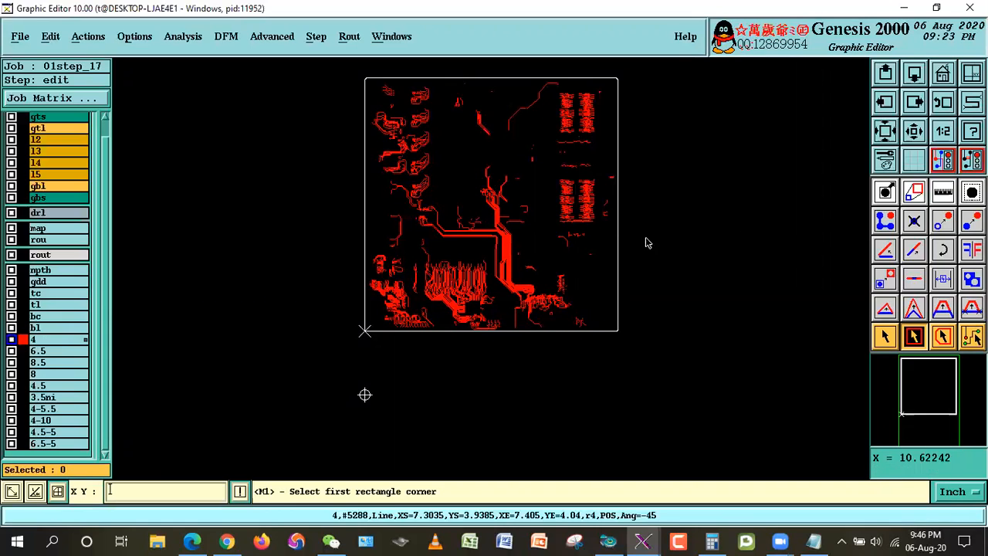
pyautogui.click(671, 201)
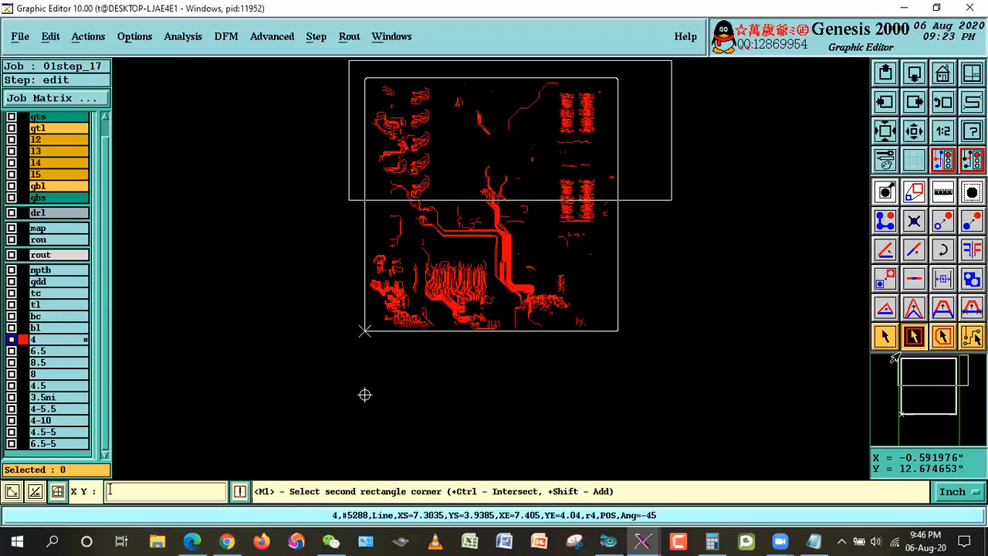
pyautogui.click(348, 60)
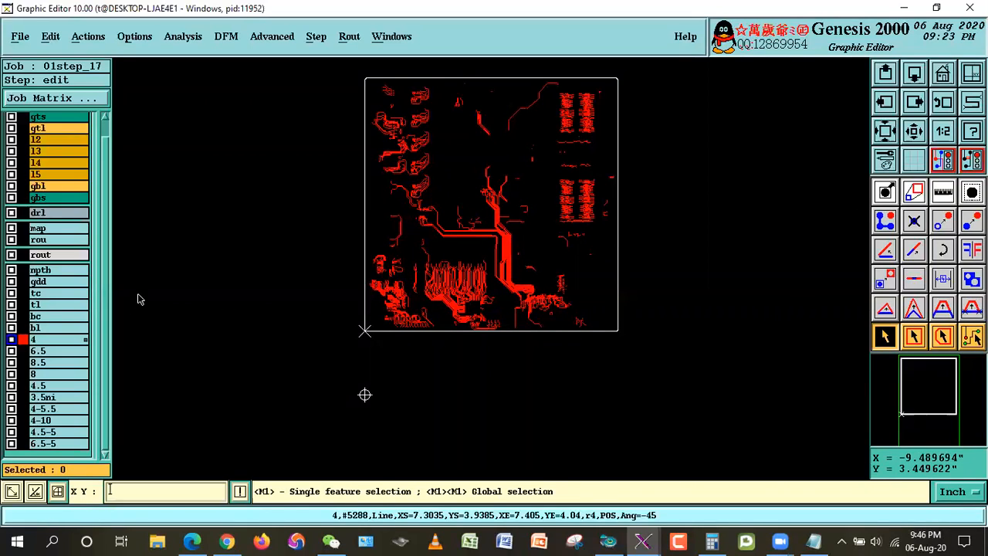
pyautogui.rightClick(60, 338)
pyautogui.click(115, 198)
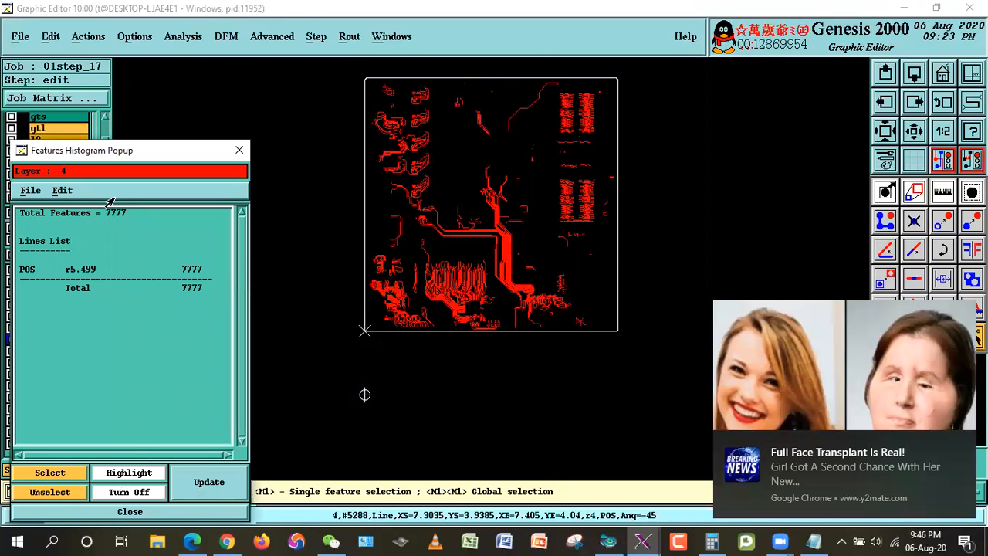
pyautogui.click(185, 512)
pyautogui.click(964, 541)
pyautogui.click(936, 466)
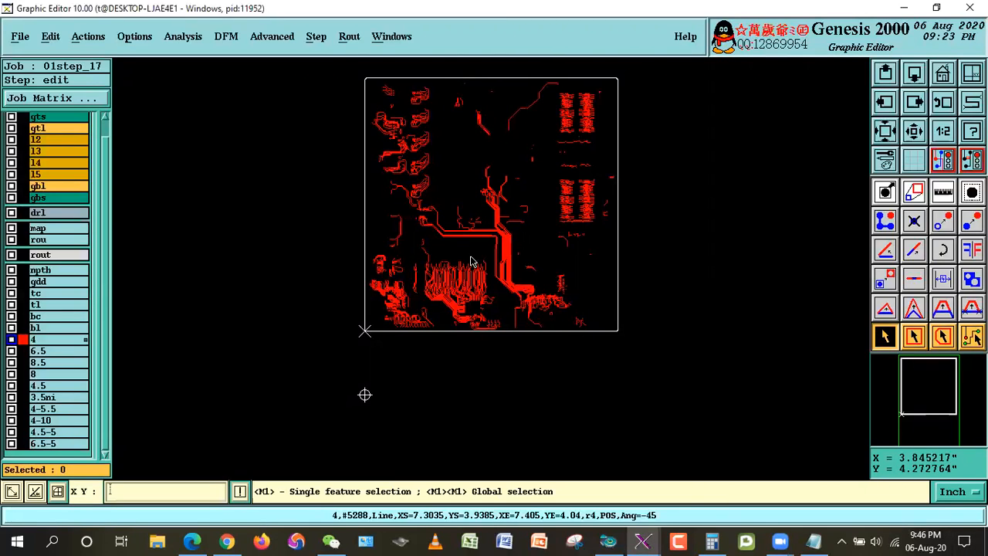
# Step: Inspect a vertical line on layer 4 and replace the attributes of all the layer's features with .imp_info
pyautogui.click(500, 244)
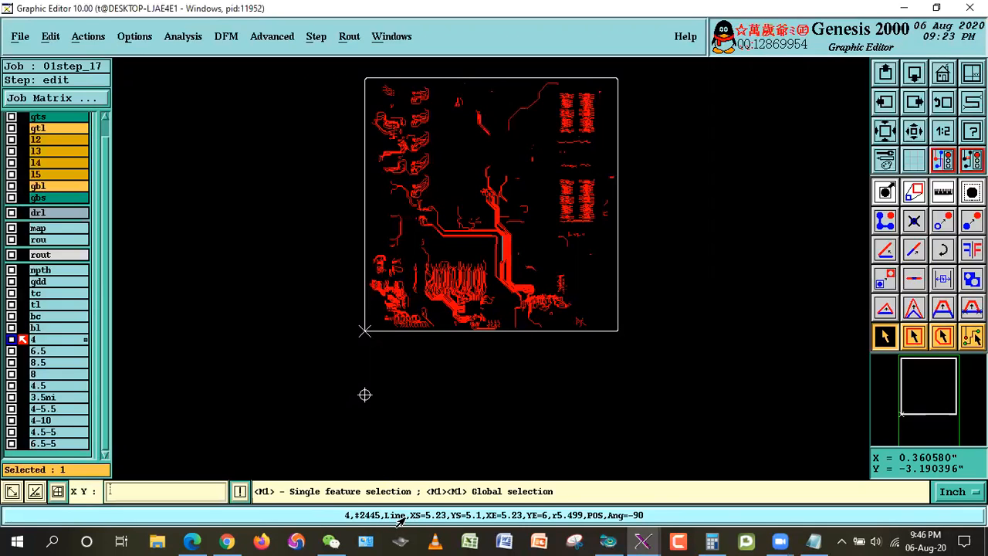
pyautogui.click(68, 40)
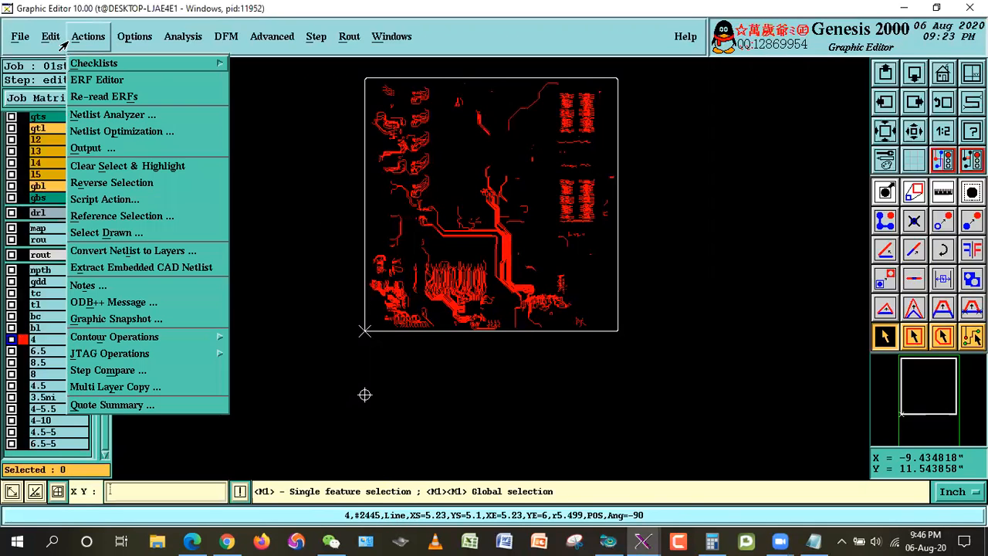
pyautogui.moveTo(50, 36)
pyautogui.moveTo(143, 262)
pyautogui.click(174, 267)
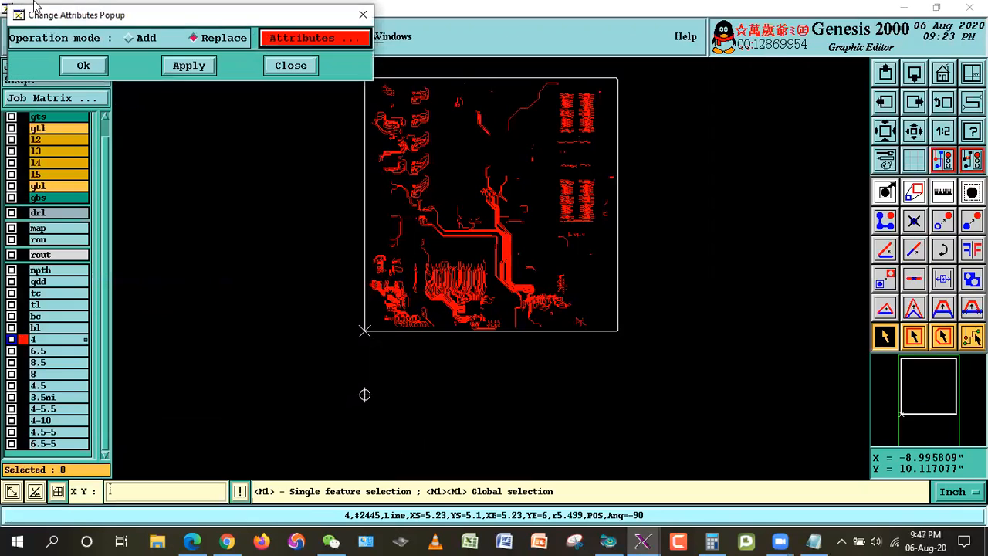
pyautogui.click(71, 65)
pyautogui.click(338, 309)
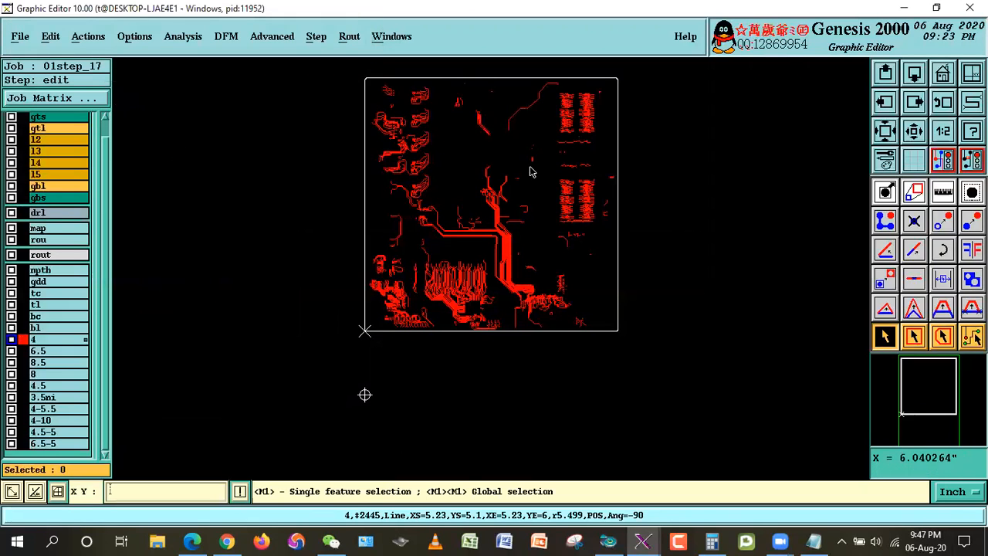
# Step: Check a diagonal and a vertical line on layer 4 for the .imp_info attribute, and clear the selection
pyautogui.click(522, 116)
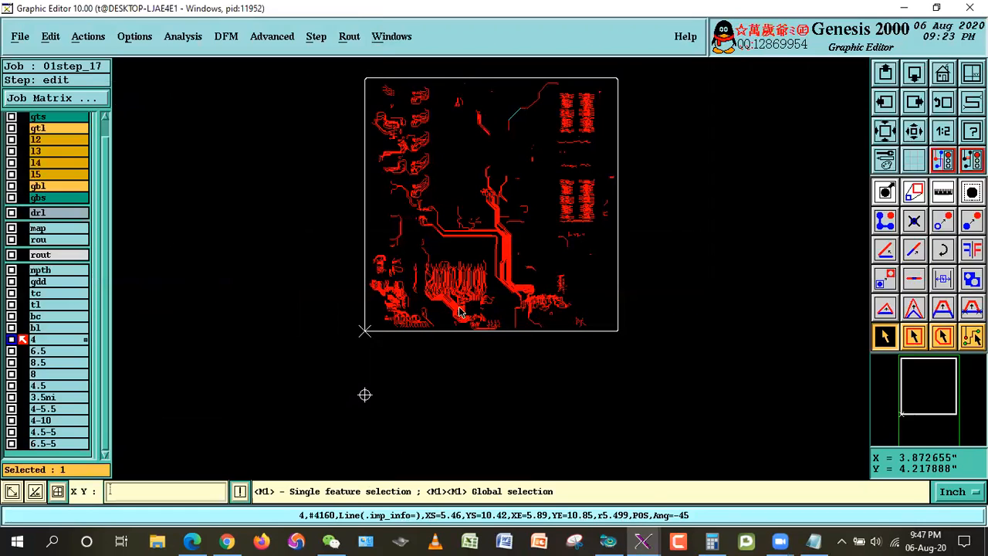
pyautogui.click(507, 243)
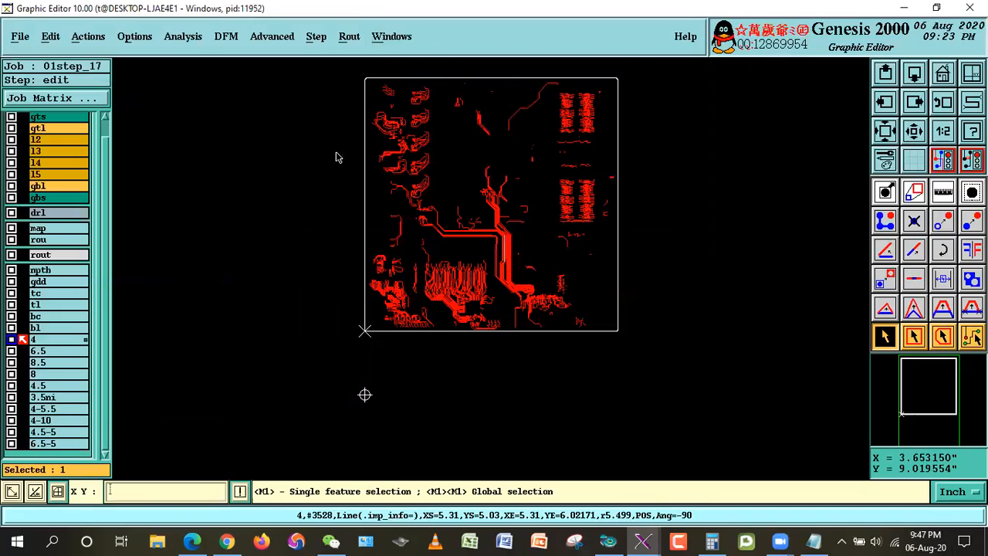
pyautogui.click(711, 183)
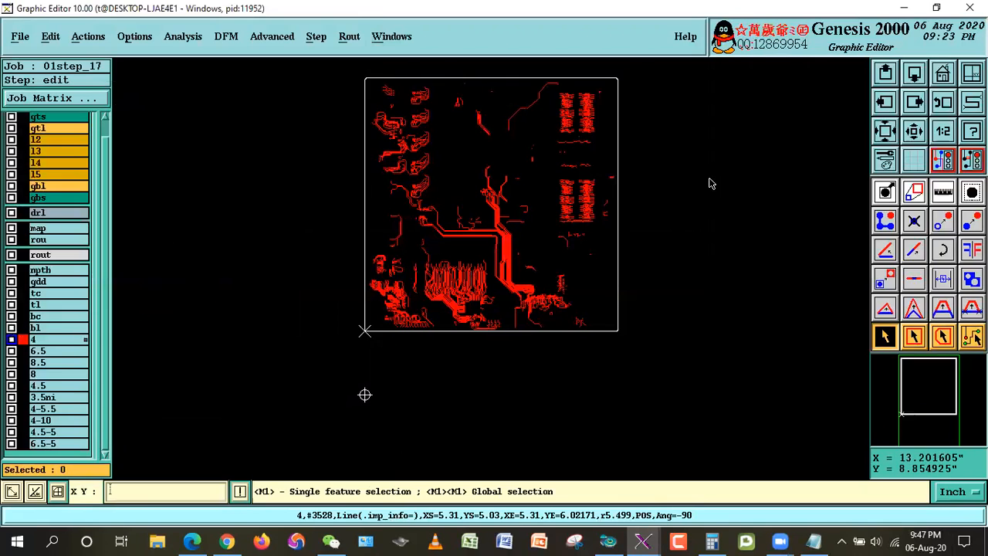
# Step: Display layer tl and move all features of layer 4 into it without offset or resize
pyautogui.click(36, 307)
pyautogui.click(44, 36)
pyautogui.moveTo(59, 100)
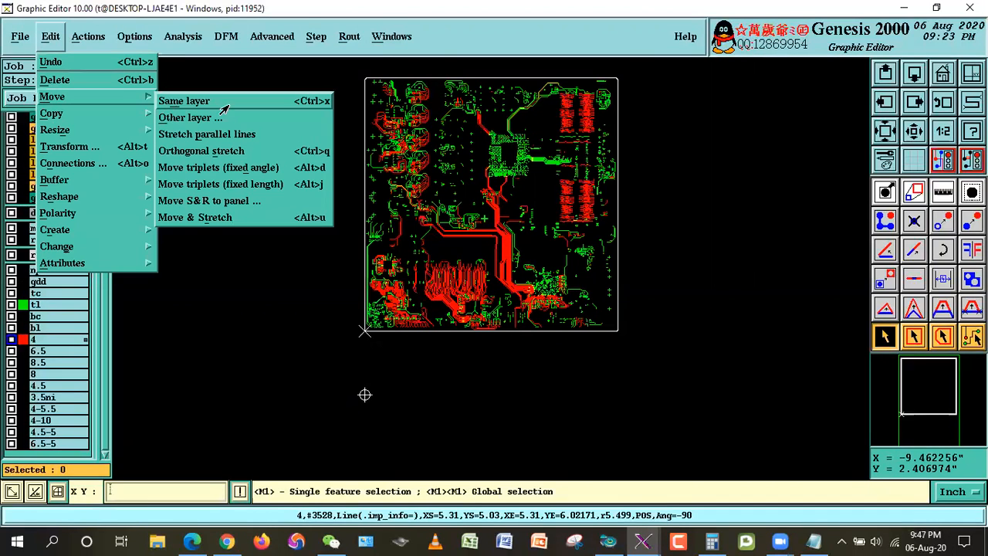
pyautogui.click(193, 116)
pyautogui.click(73, 157)
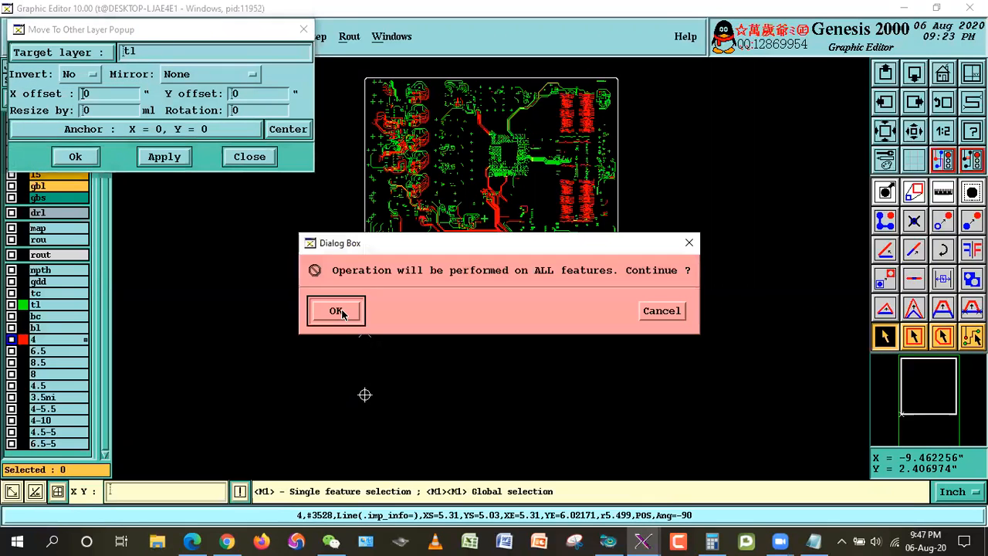
pyautogui.click(336, 307)
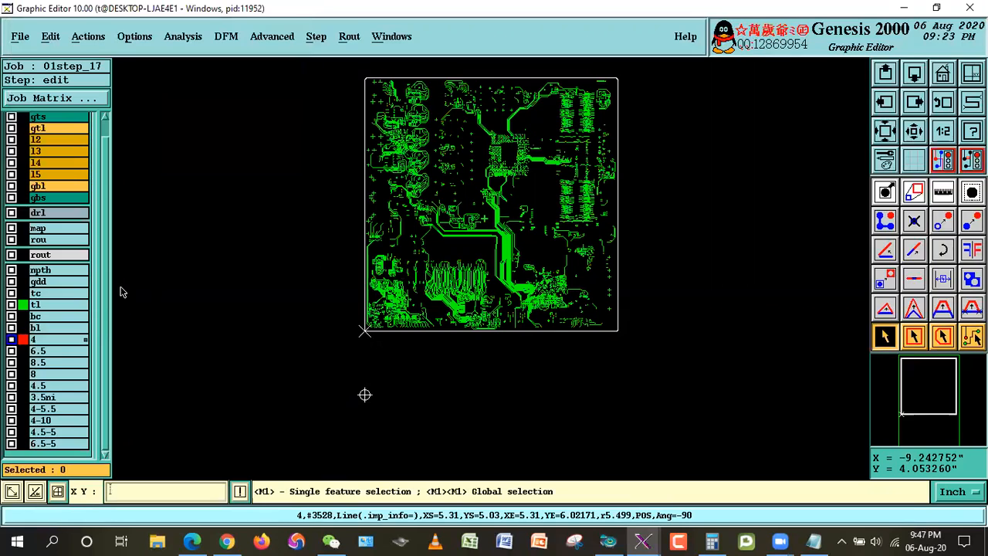
# Step: Delete the emptied layer 4 from the matrix
pyautogui.rightClick(34, 340)
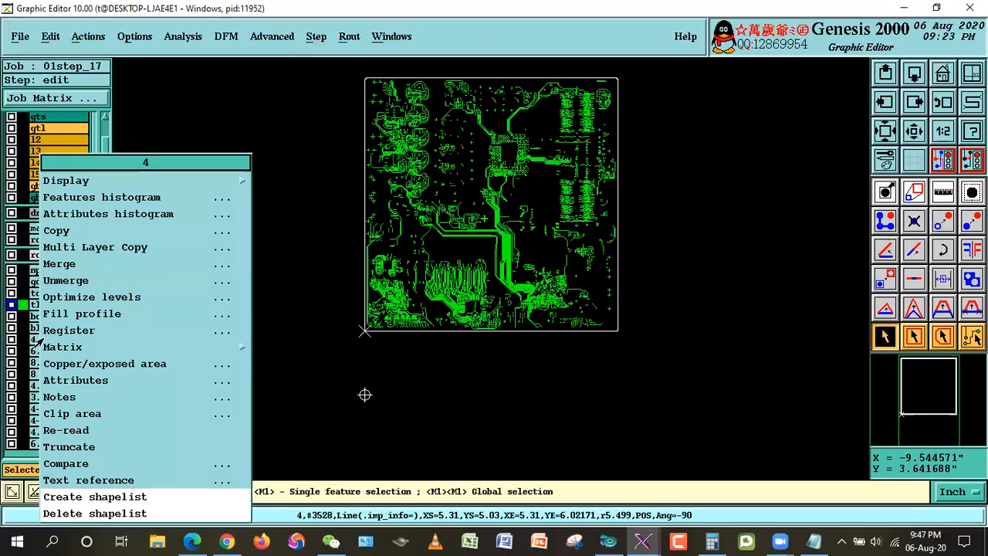
pyautogui.moveTo(85, 347)
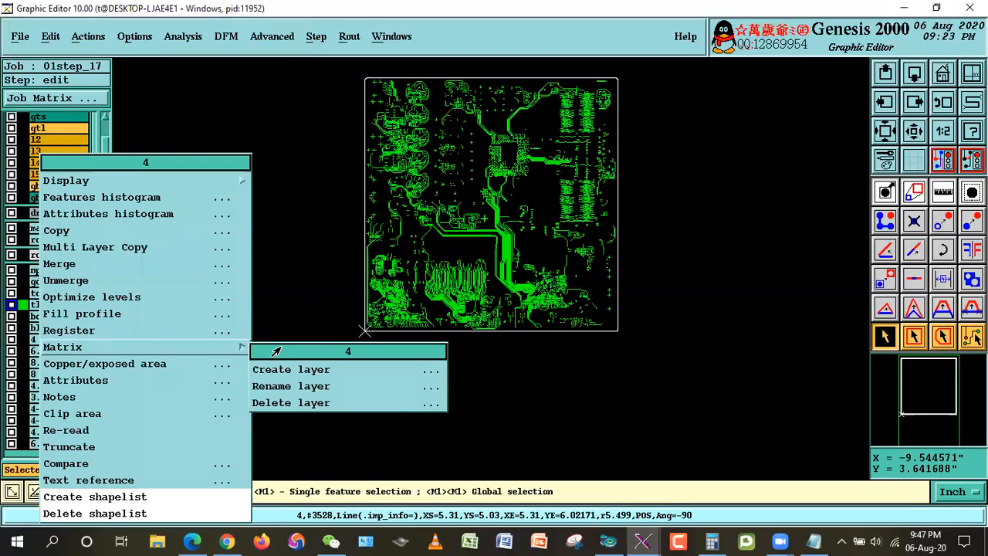
pyautogui.click(271, 402)
pyautogui.click(342, 309)
pyautogui.click(377, 308)
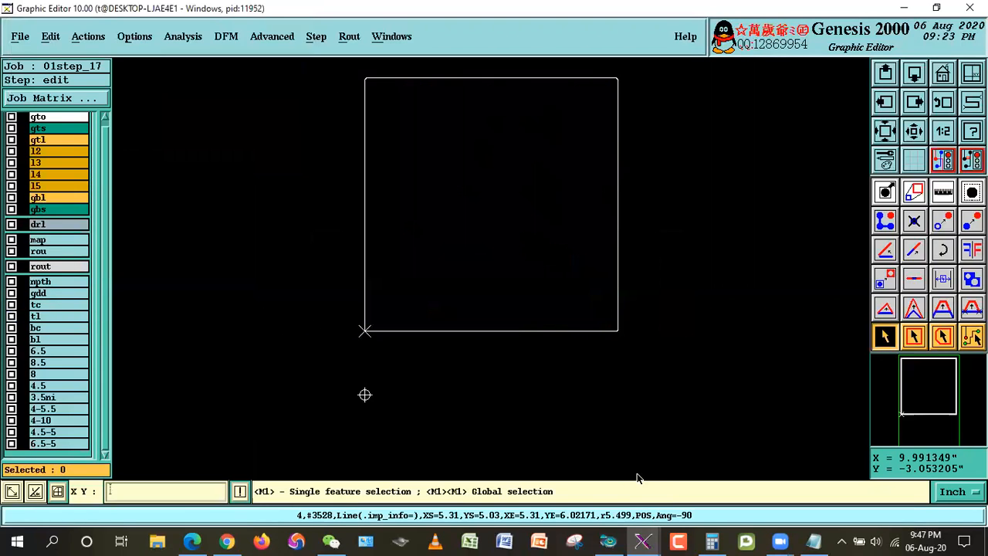
# Step: Consult the impedance table in 01S213-62858.pdf, and display layer 6.5 as the work layer together with gto
pyautogui.click(191, 541)
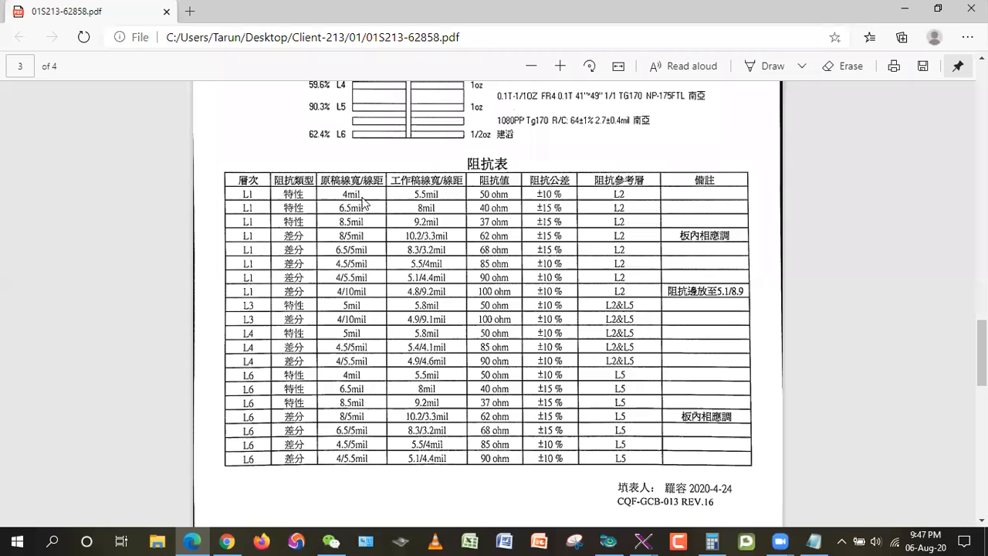
pyautogui.click(905, 9)
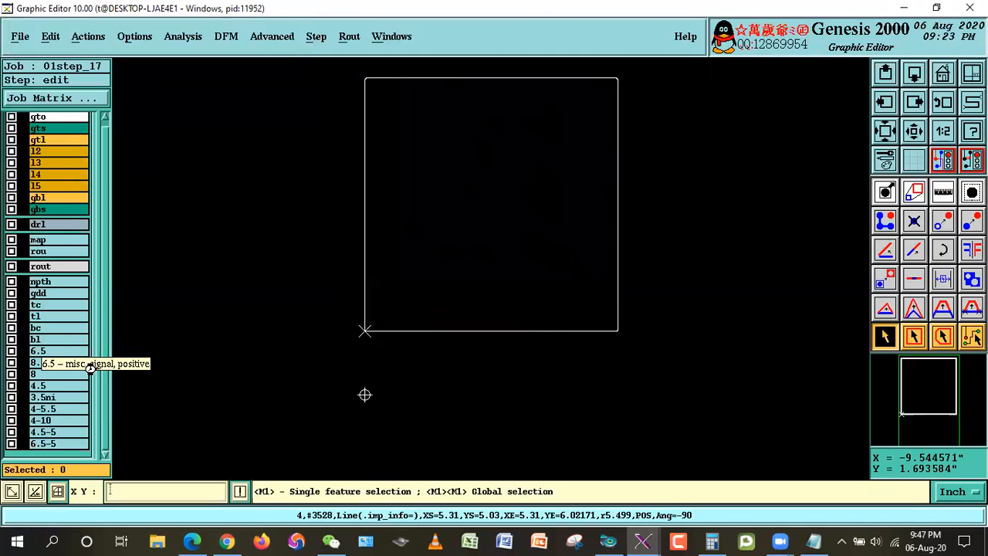
pyautogui.click(36, 352)
pyautogui.click(890, 334)
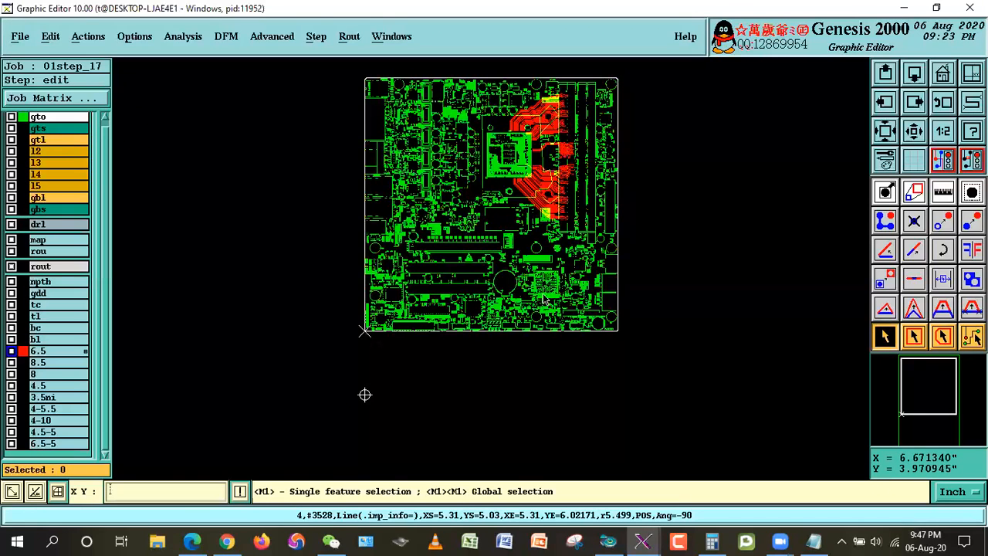
# Step: Select the layer 6.5 lines within the CPU1 outline using a rectangular area selection
pyautogui.rightClick(633, 127)
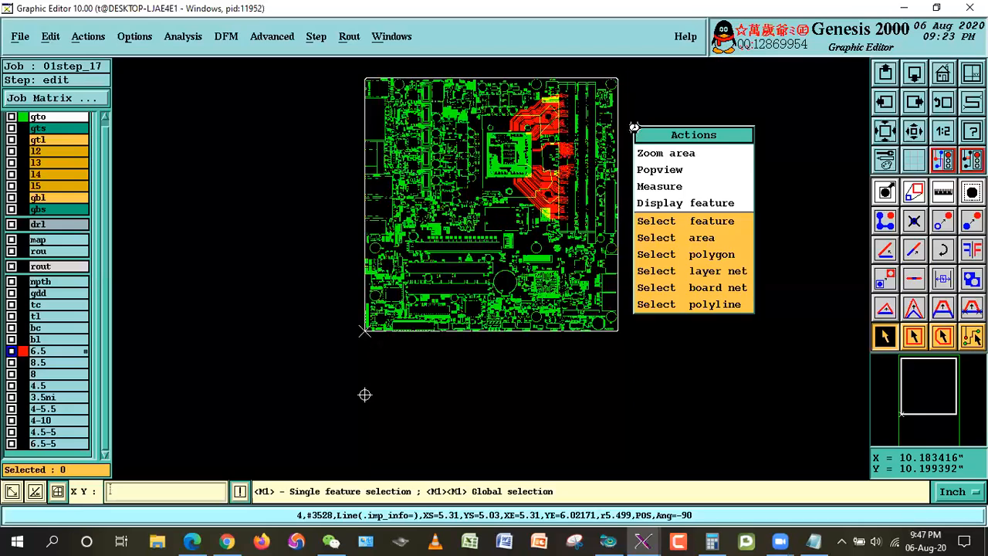
pyautogui.click(665, 153)
pyautogui.click(462, 118)
pyautogui.click(553, 187)
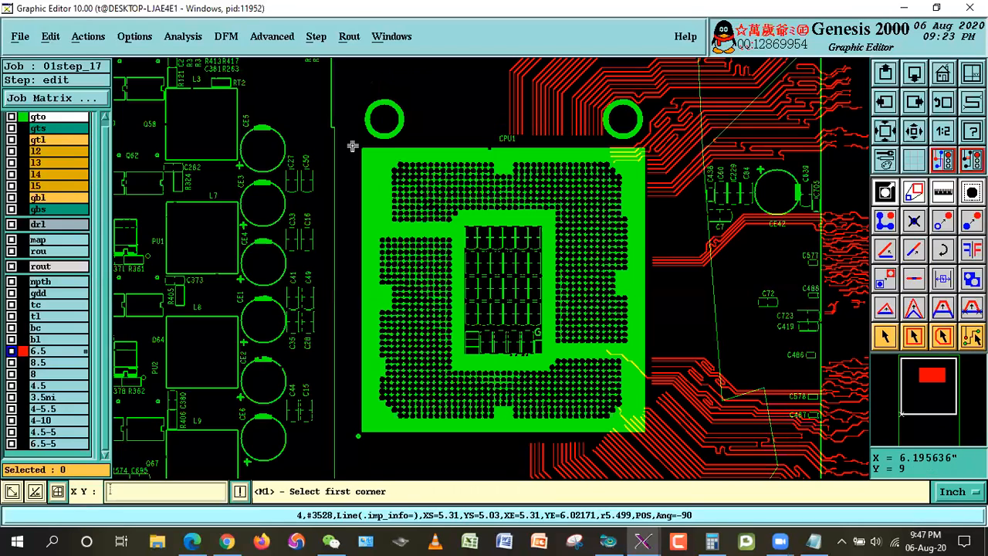
pyautogui.click(276, 115)
pyautogui.click(769, 469)
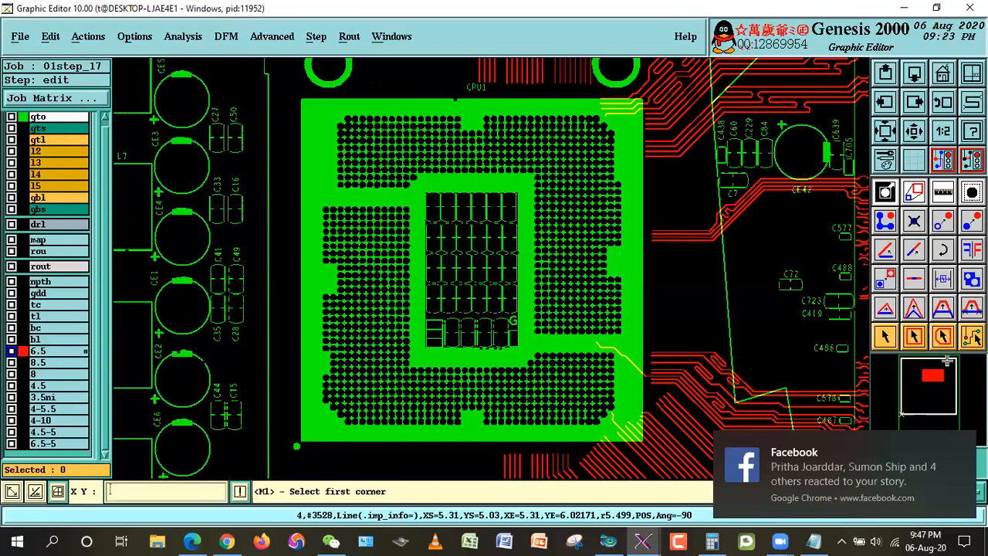
pyautogui.click(917, 344)
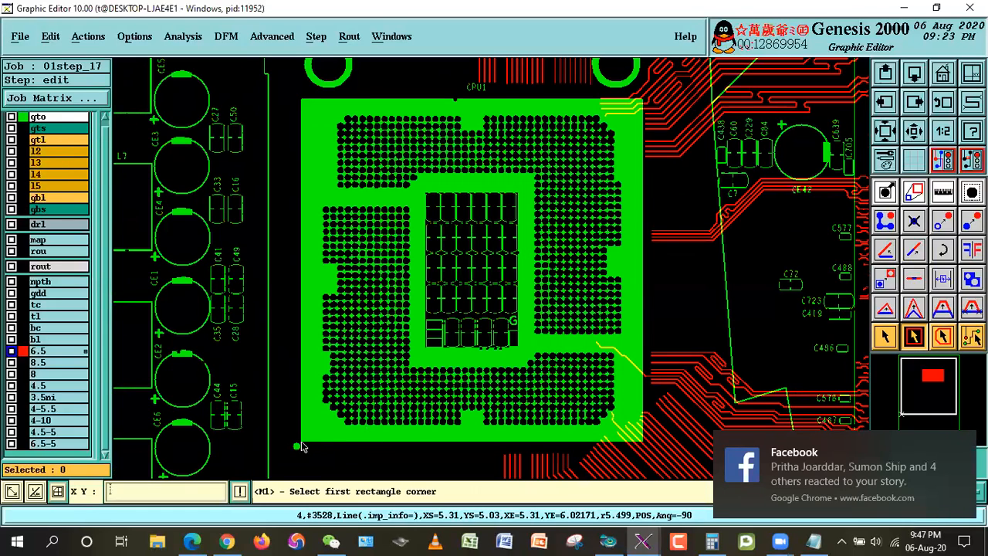
pyautogui.click(299, 446)
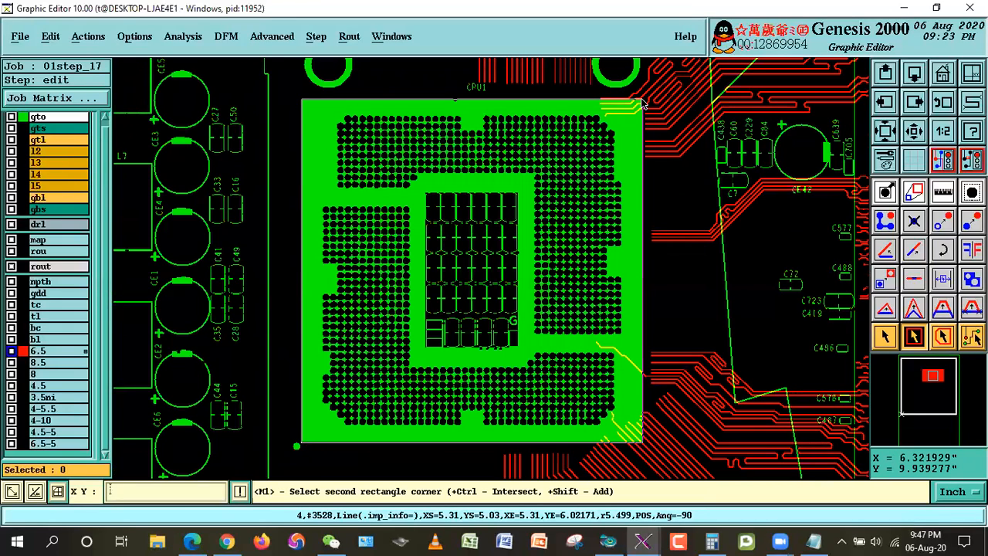
pyautogui.click(634, 98)
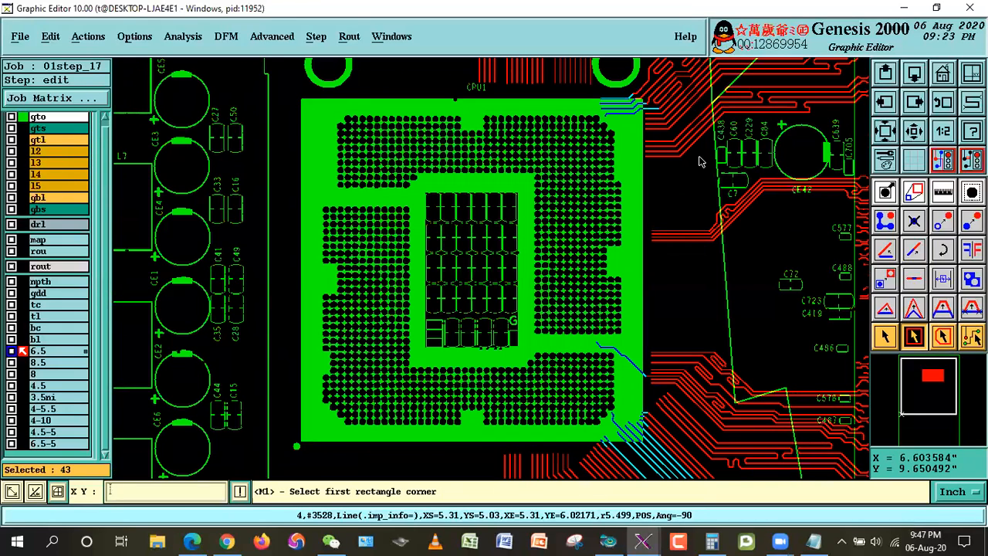
# Step: Deselect the 6.5 line segments that run mostly outside the upper-right corner of the CPU1 outline
pyautogui.click(911, 136)
pyautogui.rightClick(624, 181)
pyautogui.click(643, 206)
pyautogui.click(603, 240)
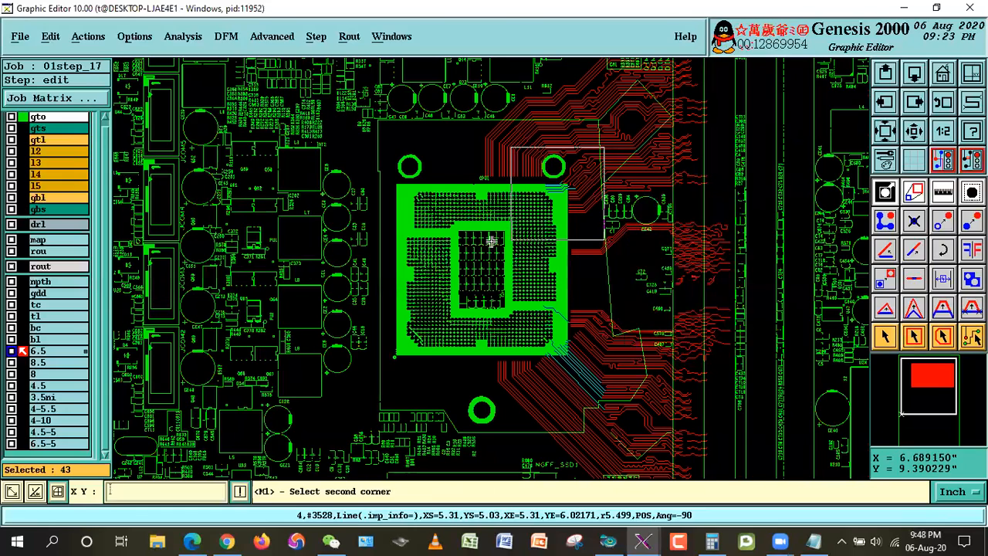
pyautogui.click(605, 240)
pyautogui.click(363, 159)
pyautogui.click(604, 336)
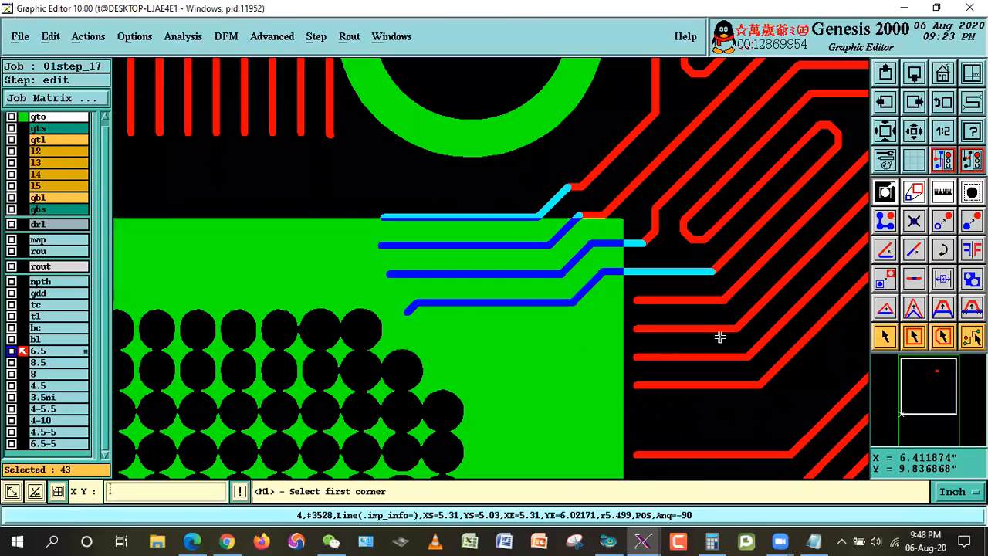
pyautogui.click(885, 337)
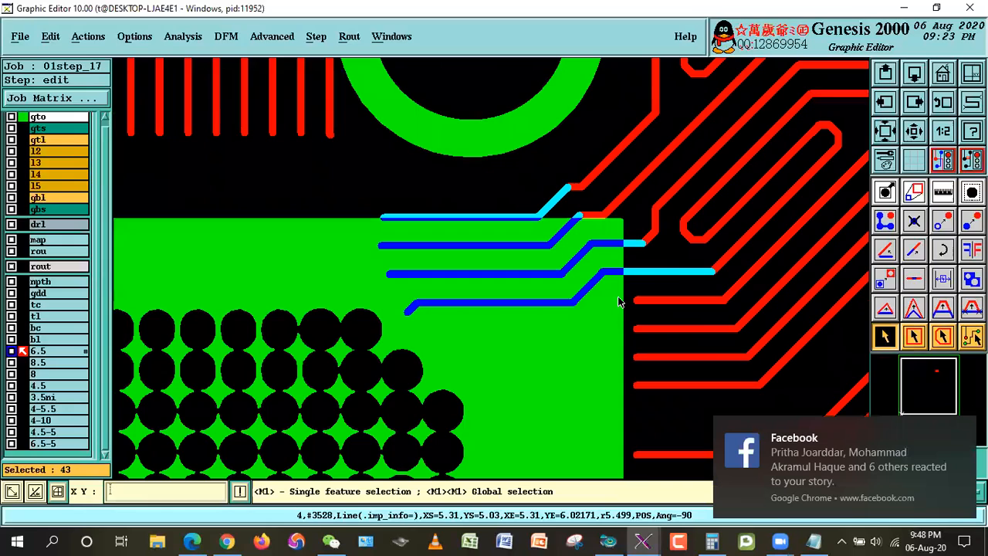
pyautogui.click(657, 273)
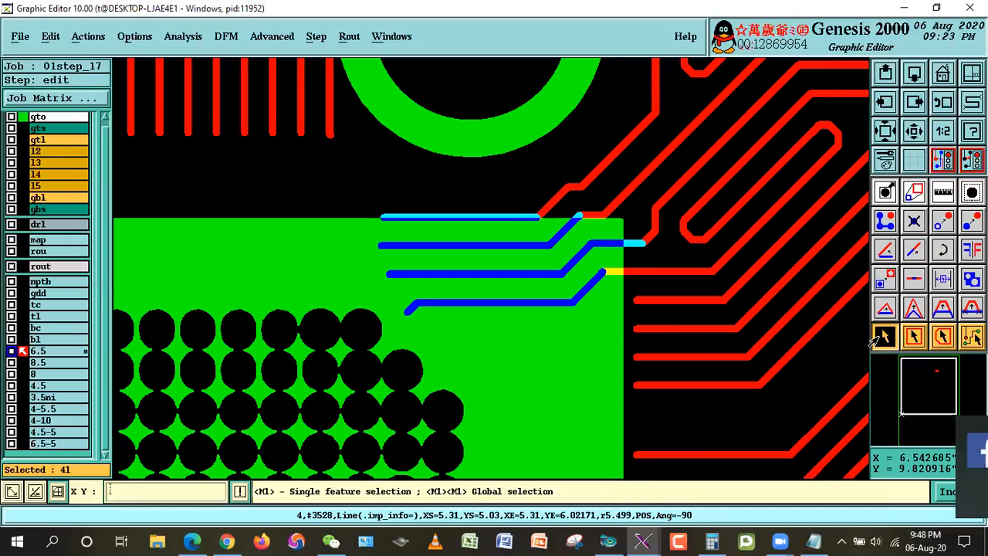
# Step: Display layer gts together with layer 6.5 and gto at the lower-right corner of the CPU1 outline
pyautogui.press('Down')
pyautogui.press('Down')
pyautogui.press('Down')
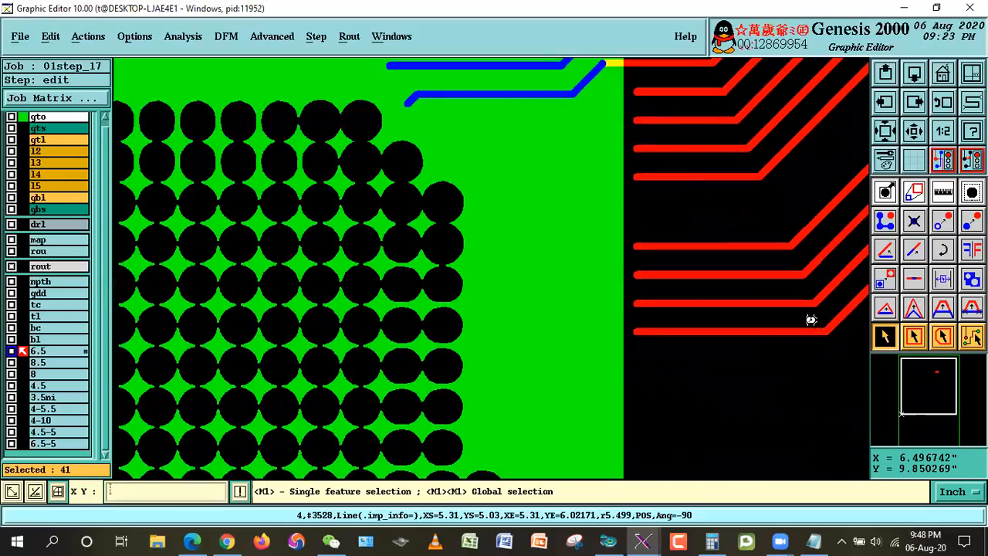
pyautogui.press('Down')
pyautogui.press('Down')
pyautogui.press('Down')
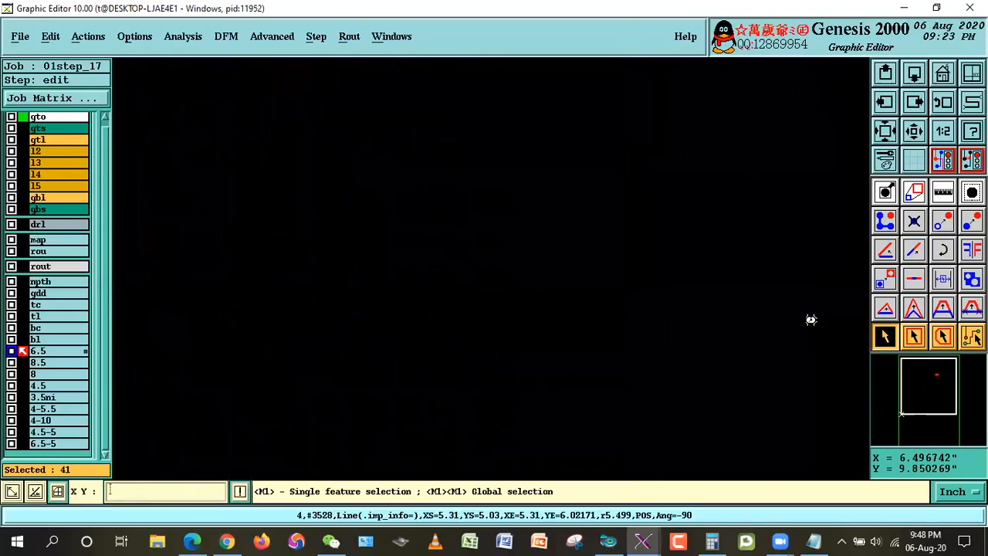
pyautogui.press('Down')
pyautogui.press('Down')
pyautogui.press('Down')
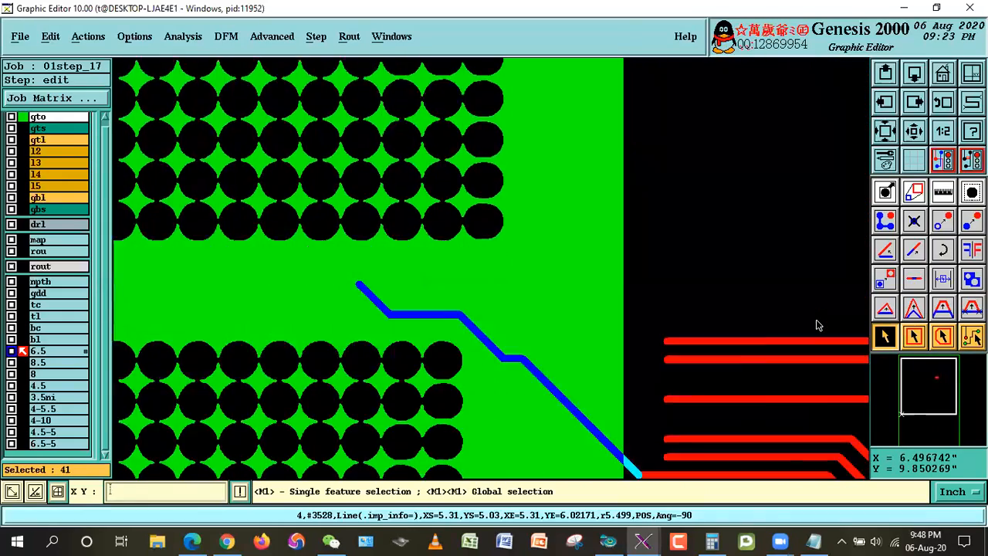
pyautogui.press('Down')
pyautogui.press('Down')
pyautogui.press('Down')
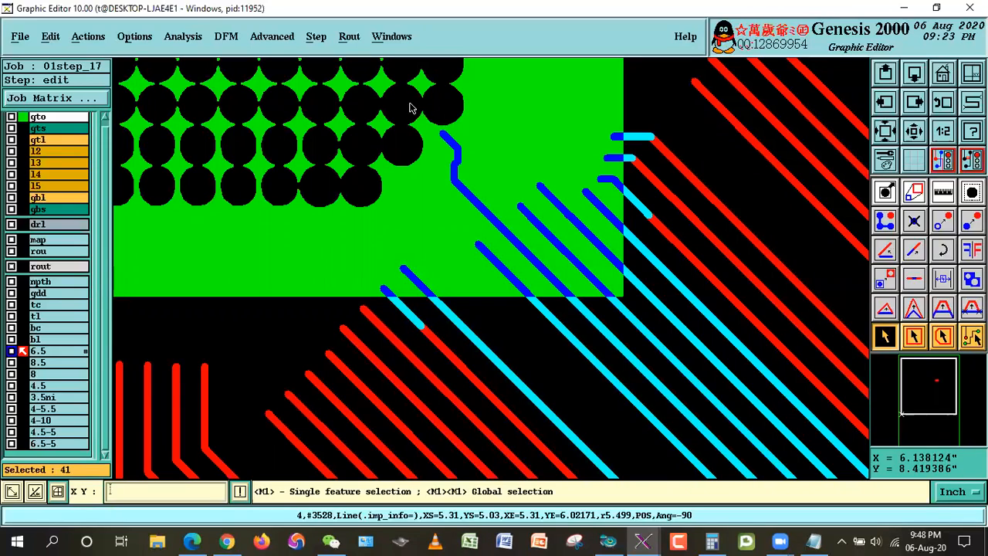
pyautogui.click(37, 129)
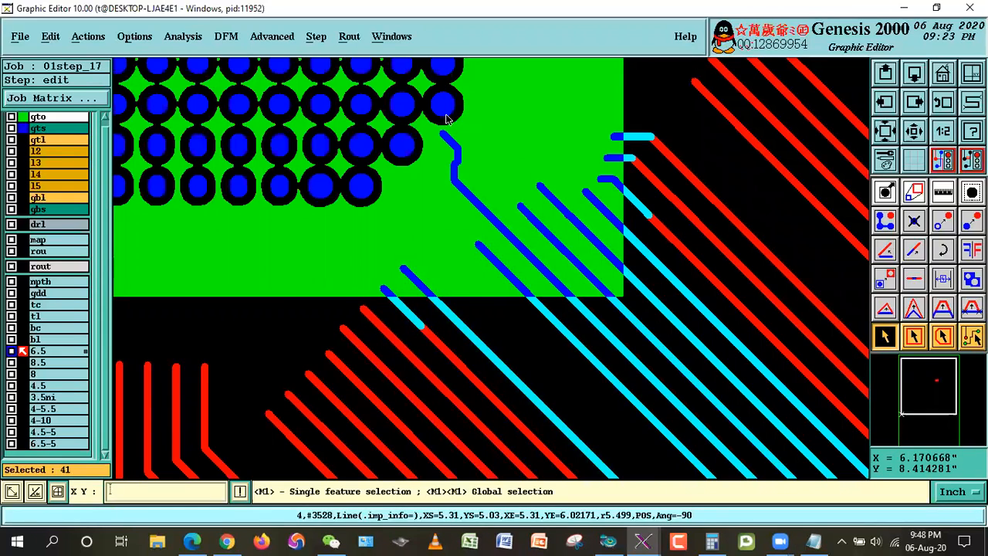
# Step: Deselect the long diagonal 6.5 lines that run mostly outside the lower-right corner of the CPU1 outline
pyautogui.click(632, 195)
pyautogui.click(648, 254)
pyautogui.click(654, 291)
pyautogui.click(639, 320)
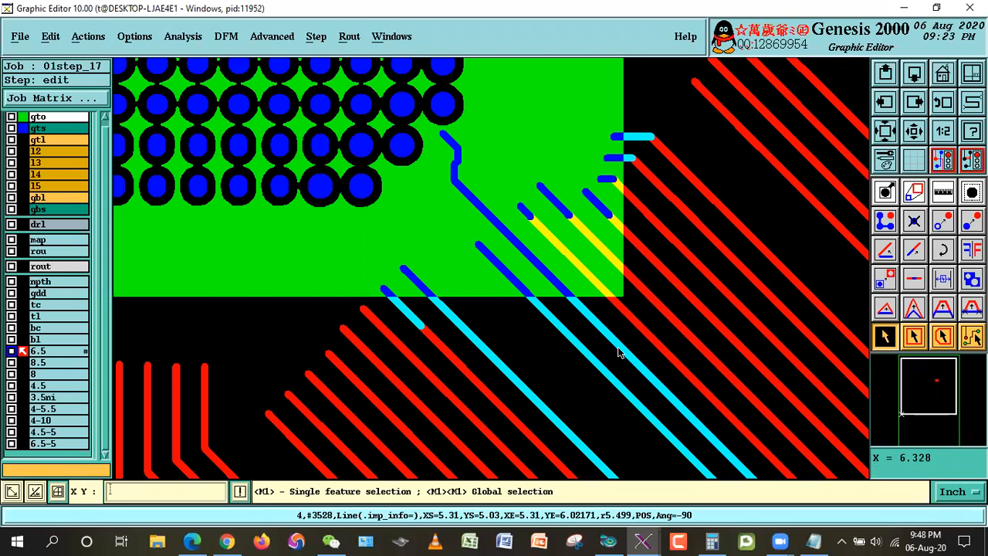
pyautogui.click(616, 337)
pyautogui.click(598, 370)
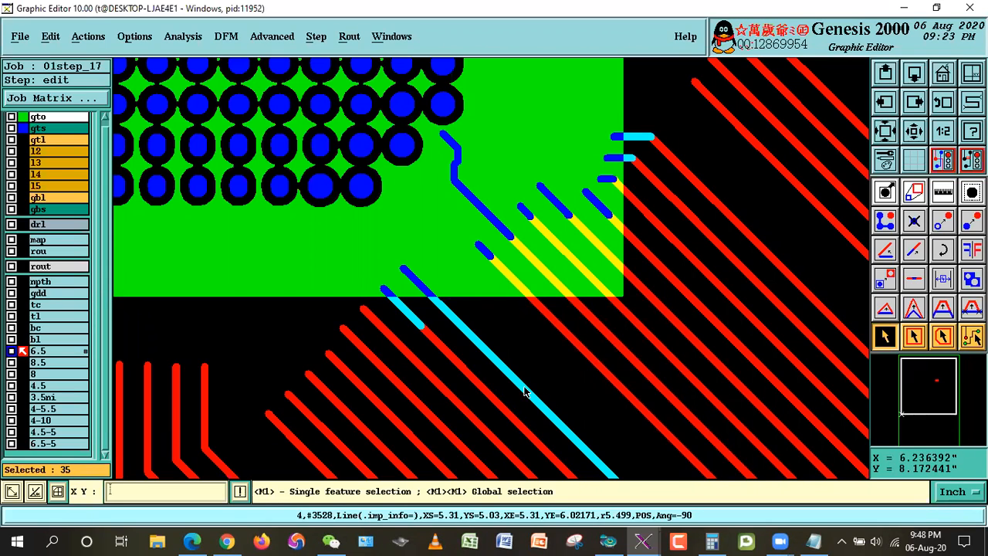
pyautogui.click(457, 318)
pyautogui.click(404, 312)
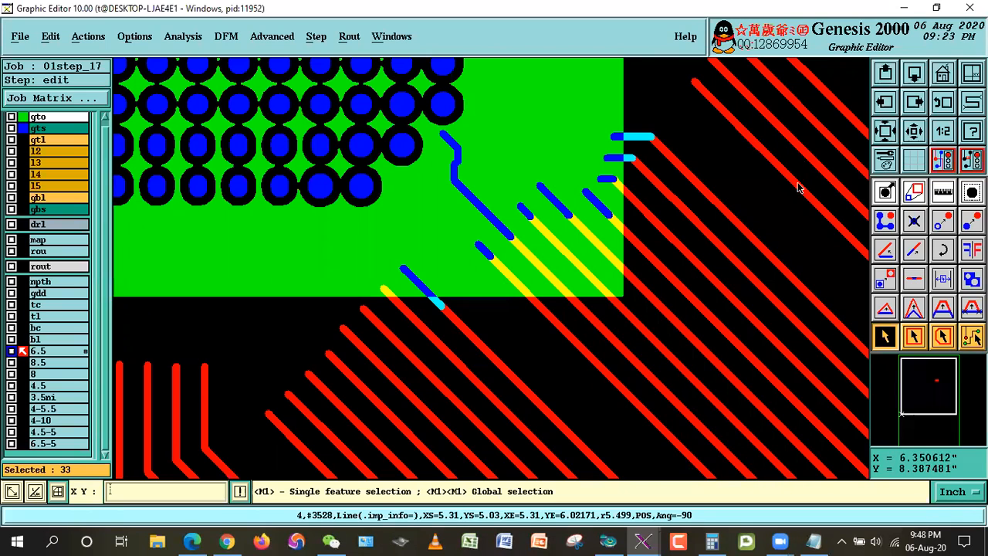
# Step: Examine the remaining edges of the CPU1 outline and the lines still selected before moving them
pyautogui.press('Down')
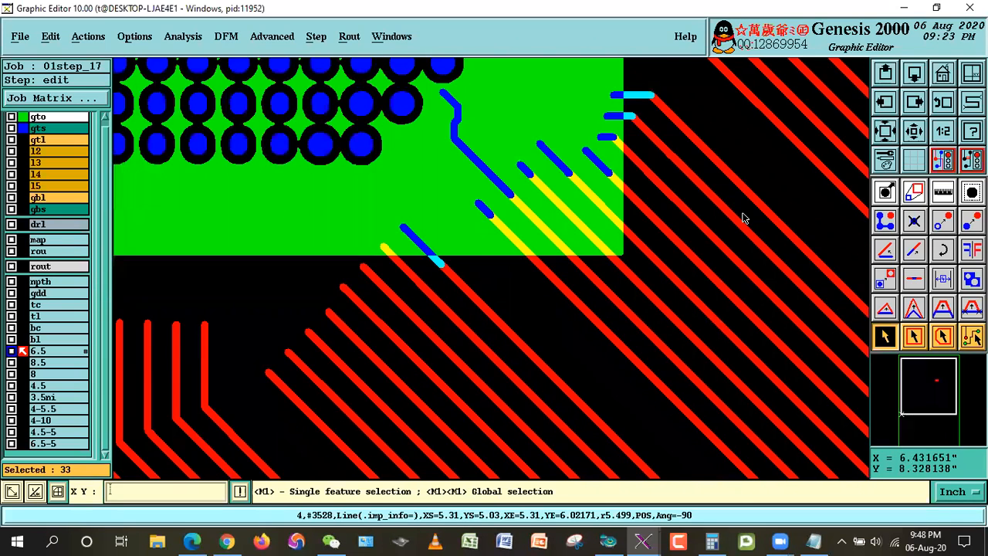
pyautogui.press('Left')
pyautogui.press('Left')
pyautogui.press('Left')
pyautogui.press('Left')
pyautogui.press('Left')
pyautogui.press('Left')
pyautogui.press('Left')
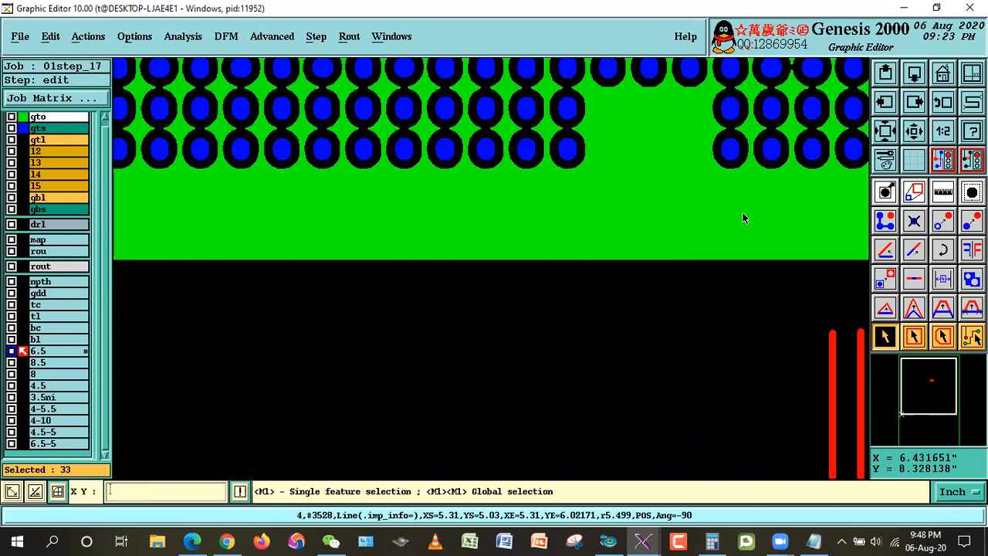
pyautogui.press('Up')
pyautogui.press('Up')
pyautogui.press('Up')
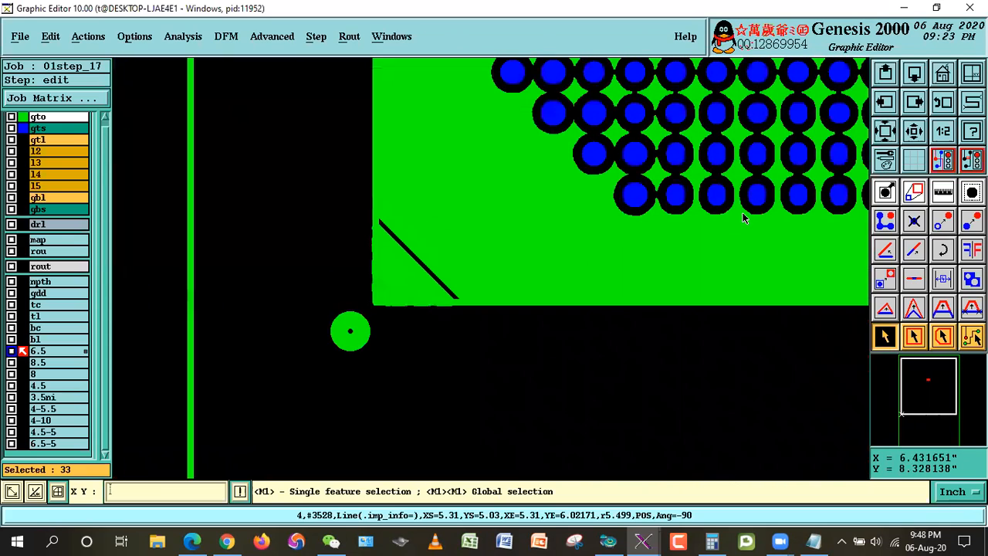
pyautogui.press('Up')
pyautogui.press('Up')
pyautogui.press('Up')
pyautogui.press('Up')
pyautogui.press('Up')
pyautogui.press('Up')
pyautogui.press('Up')
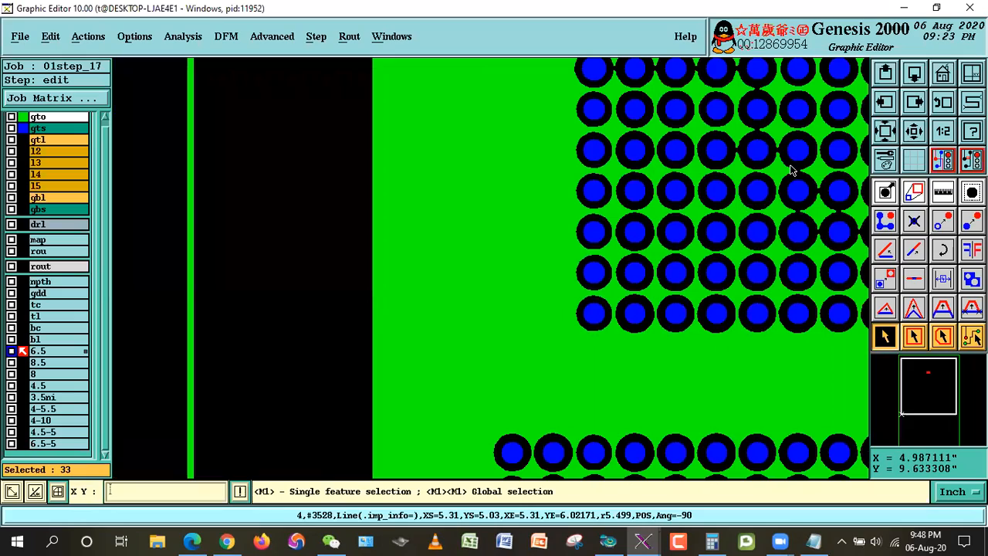
pyautogui.click(915, 131)
pyautogui.click(914, 133)
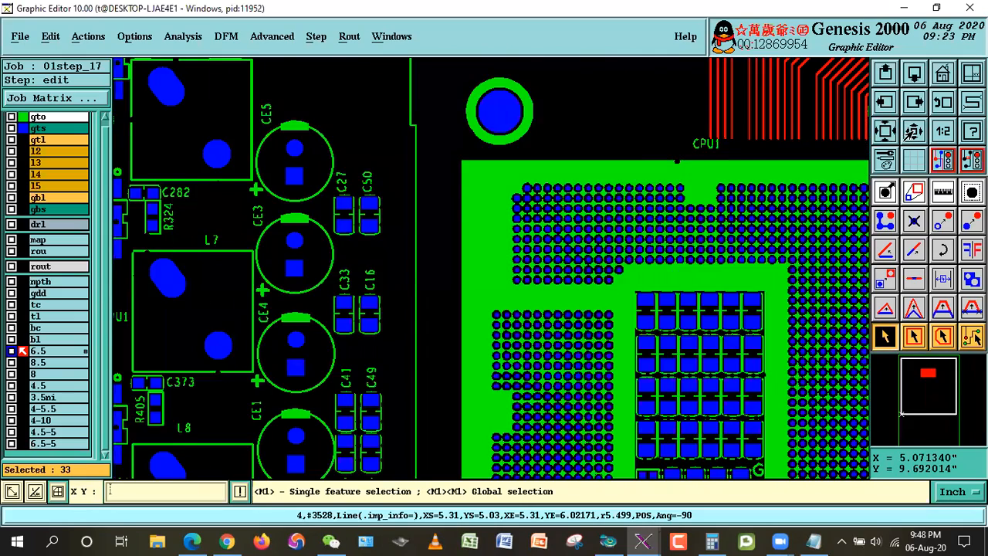
pyautogui.click(915, 133)
pyautogui.rightClick(732, 181)
pyautogui.click(766, 276)
pyautogui.click(766, 276)
pyautogui.click(619, 174)
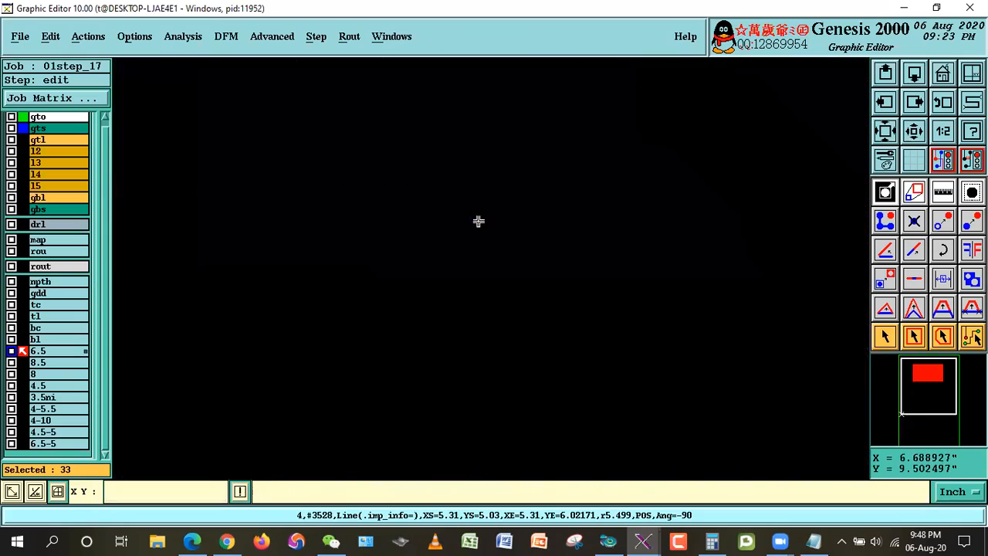
pyautogui.click(936, 100)
pyautogui.click(658, 349)
pyautogui.click(765, 474)
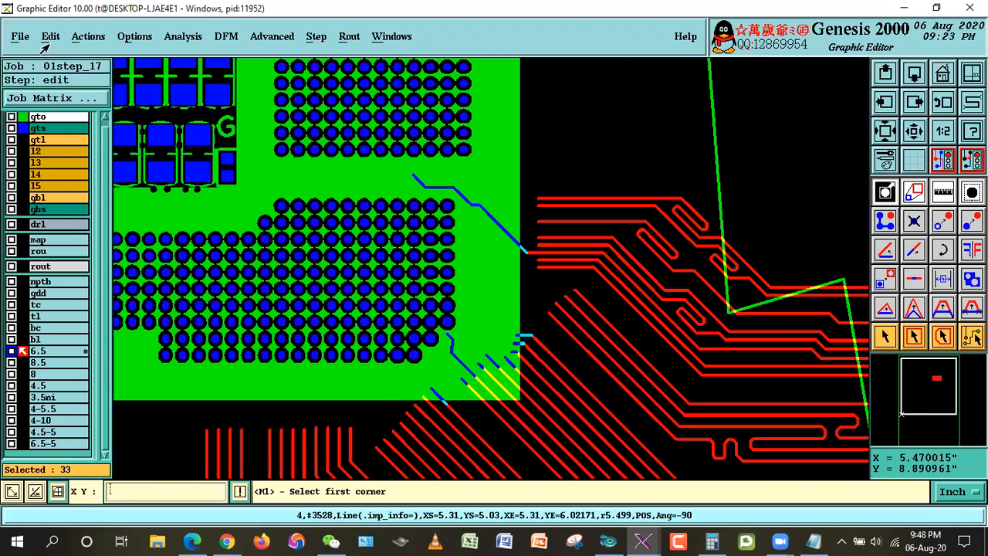
# Step: Move the selected lines inside CPU1 to a new layer 6.5ibga without offset or resize
pyautogui.click(47, 43)
pyautogui.moveTo(94, 105)
pyautogui.click(169, 117)
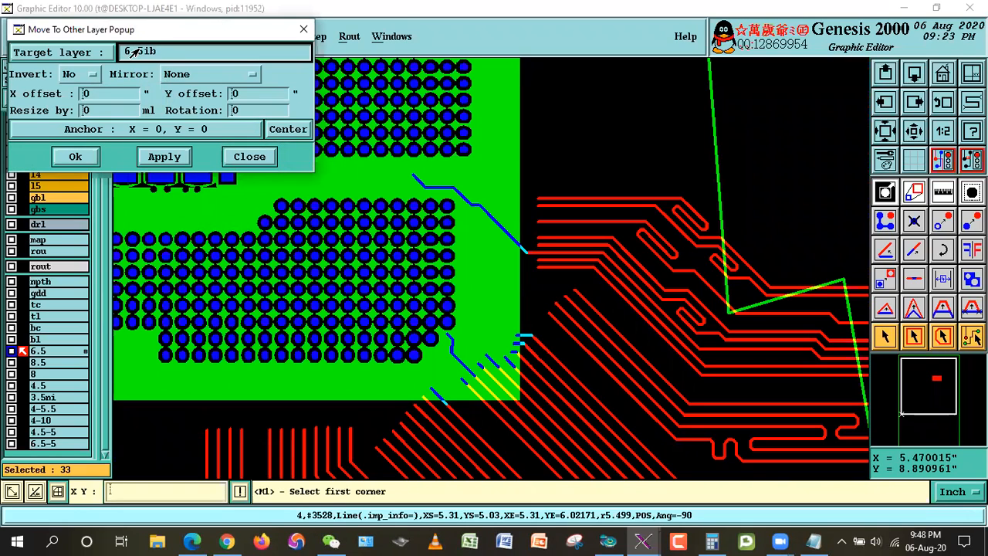
pyautogui.click(131, 113)
pyautogui.click(76, 156)
pyautogui.click(320, 313)
pyautogui.click(375, 311)
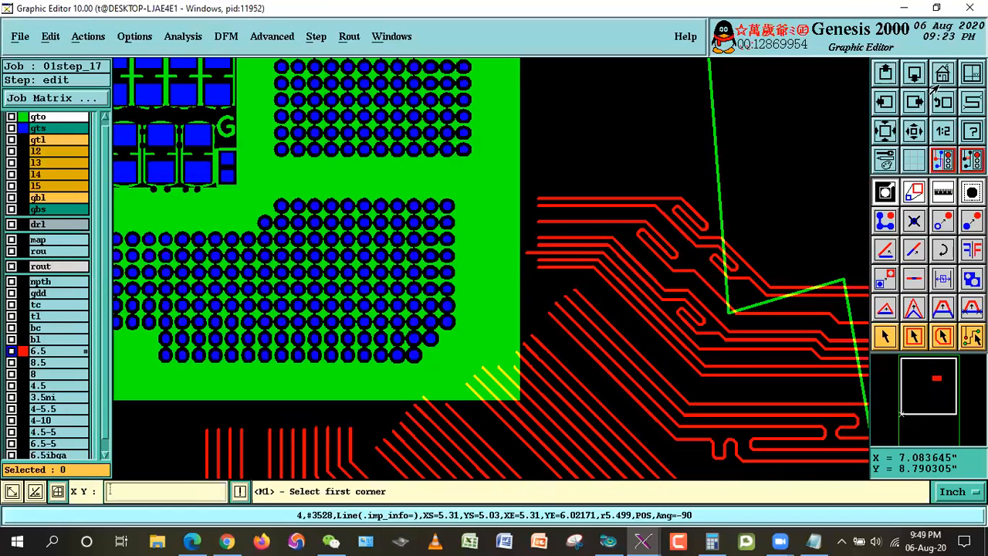
# Step: Hide layers gto and gts so that only layer 6.5 is displayed over the whole board
pyautogui.click(943, 73)
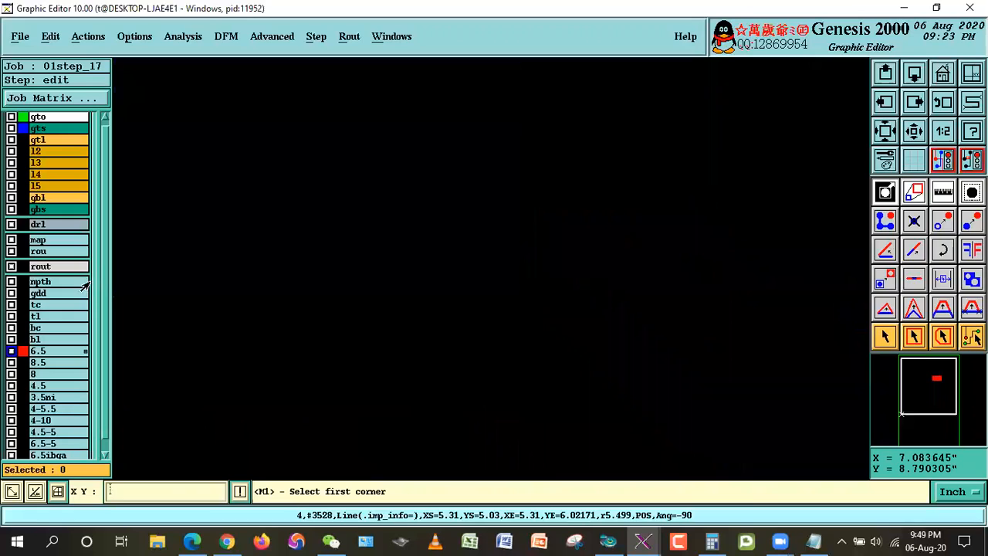
pyautogui.click(49, 118)
pyautogui.click(40, 130)
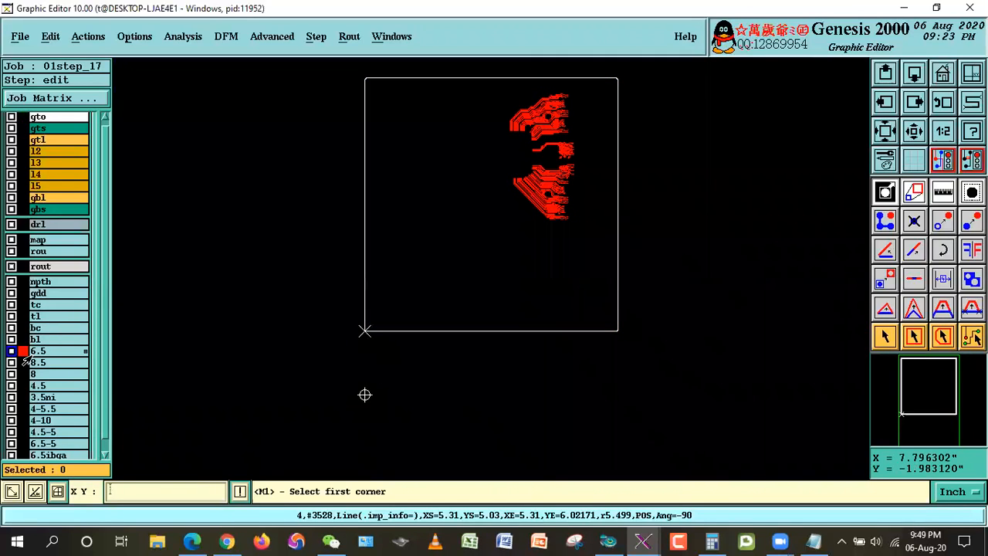
# Step: Consult the outside-BGA rule for impedance lines in Indise & Outside BGA.txt and the impedance table in 01S213-62858.pdf
pyautogui.click(814, 541)
pyautogui.click(496, 233)
pyautogui.moveTo(31, 271); pyautogui.dragTo(167, 280)
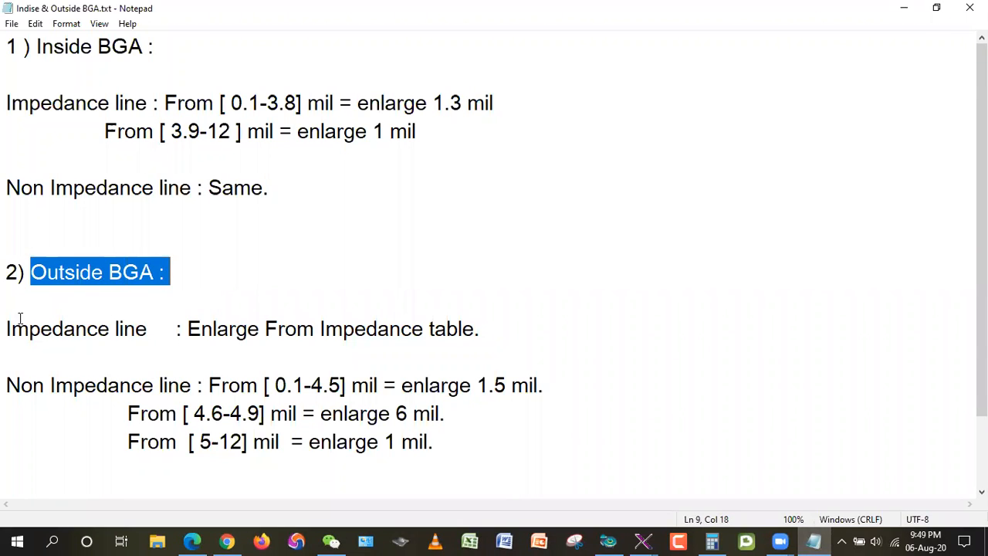
pyautogui.click(192, 542)
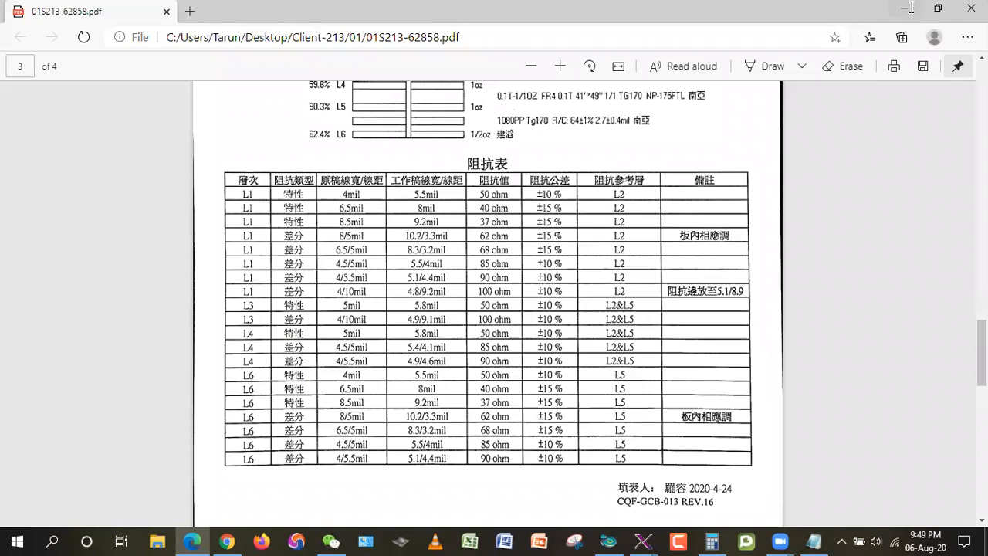
pyautogui.click(910, 8)
pyautogui.moveTo(12, 322); pyautogui.dragTo(166, 318)
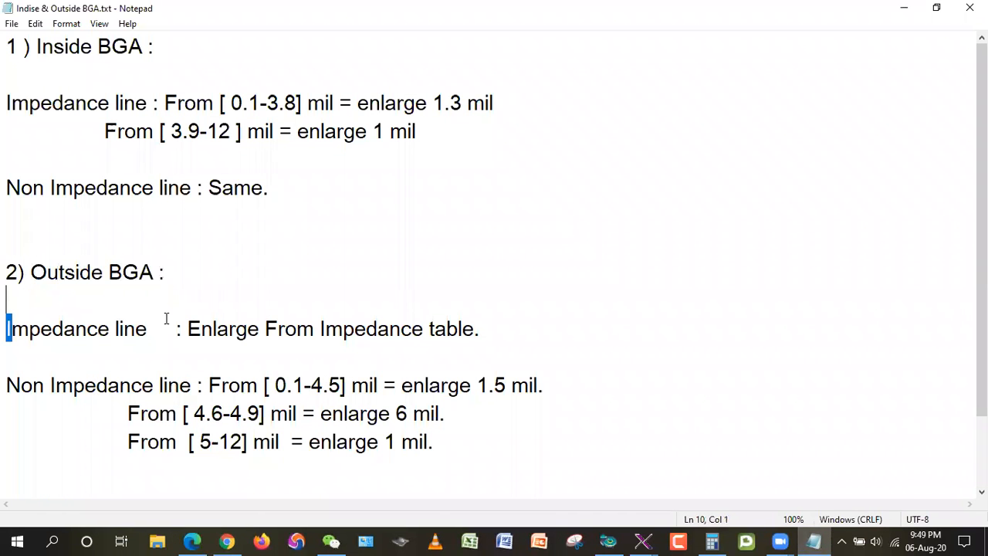
pyautogui.moveTo(8, 338); pyautogui.dragTo(139, 348)
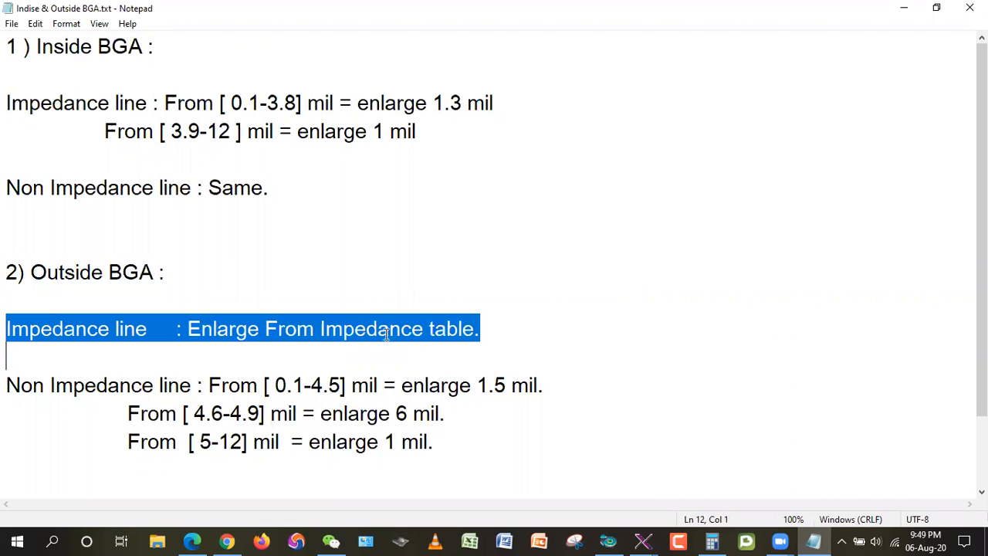
pyautogui.click(904, 8)
pyautogui.click(413, 540)
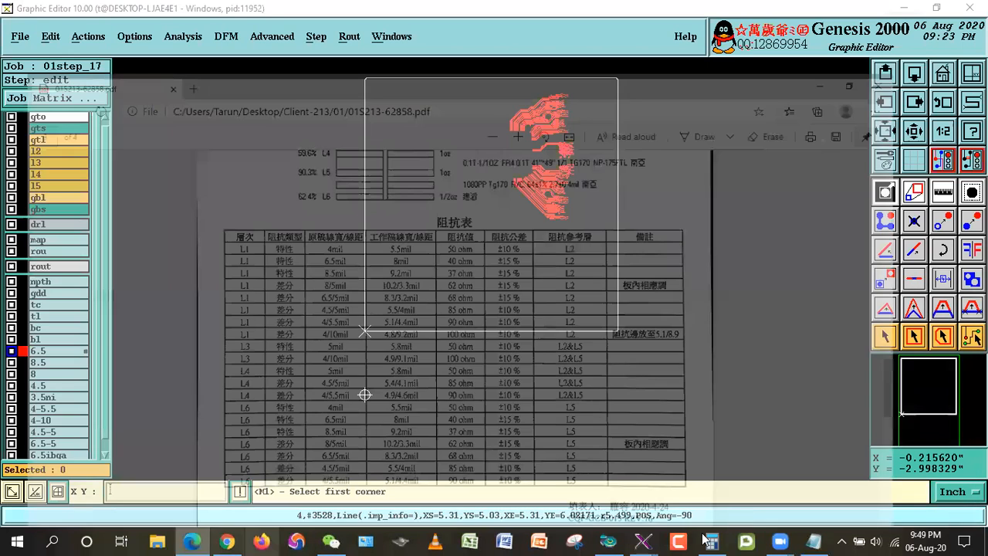
# Step: Calculate the enlargement of the L1 6.5 mil line from the impedance table as 8 minus 6.5 in the Calculator
pyautogui.click(711, 541)
pyautogui.click(860, 238)
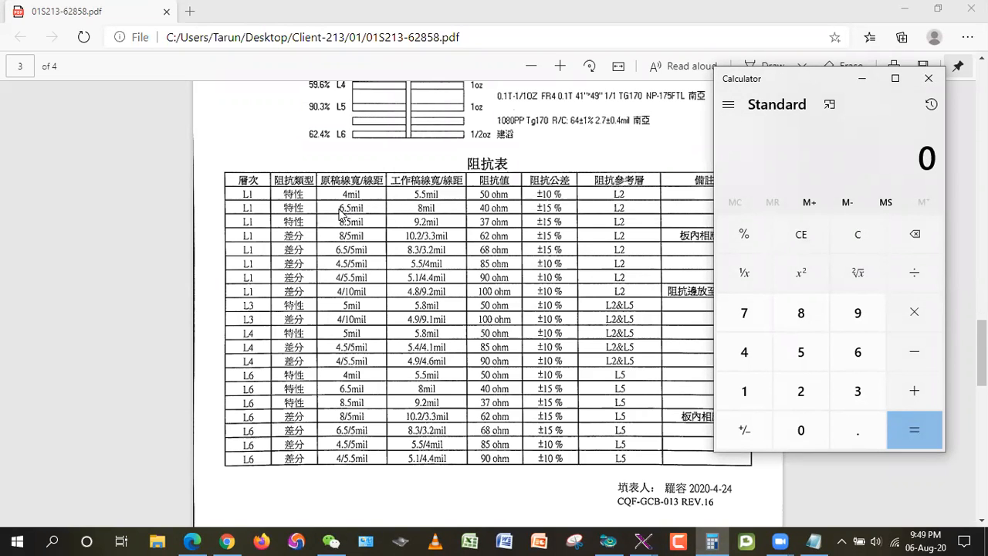
pyautogui.click(801, 312)
pyautogui.click(914, 351)
pyautogui.click(854, 353)
pyautogui.click(857, 430)
pyautogui.click(801, 352)
pyautogui.click(910, 420)
# Step: Subtract 0.001 from the calculated enlargement
pyautogui.click(916, 353)
pyautogui.click(853, 429)
pyautogui.click(794, 423)
pyautogui.click(790, 415)
pyautogui.press('1')
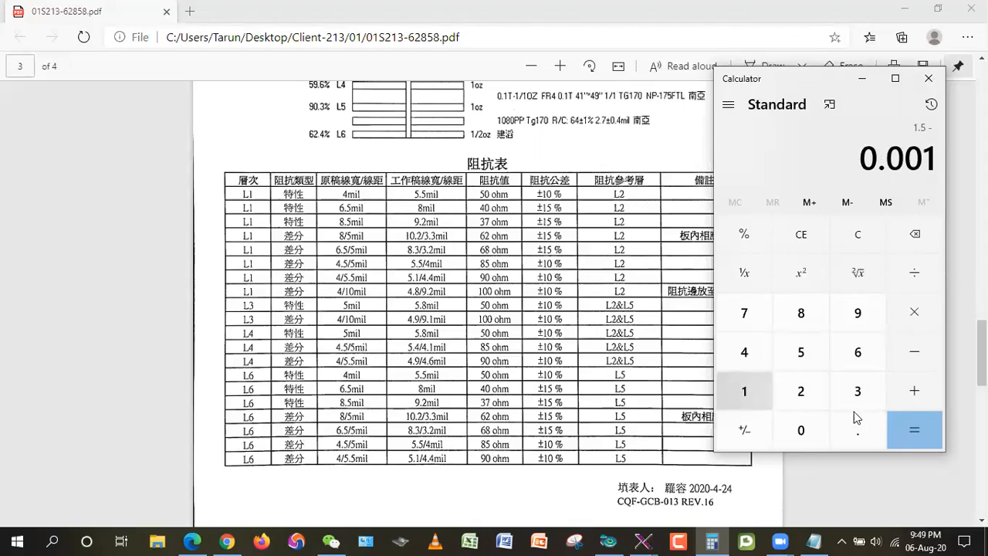
pyautogui.click(913, 420)
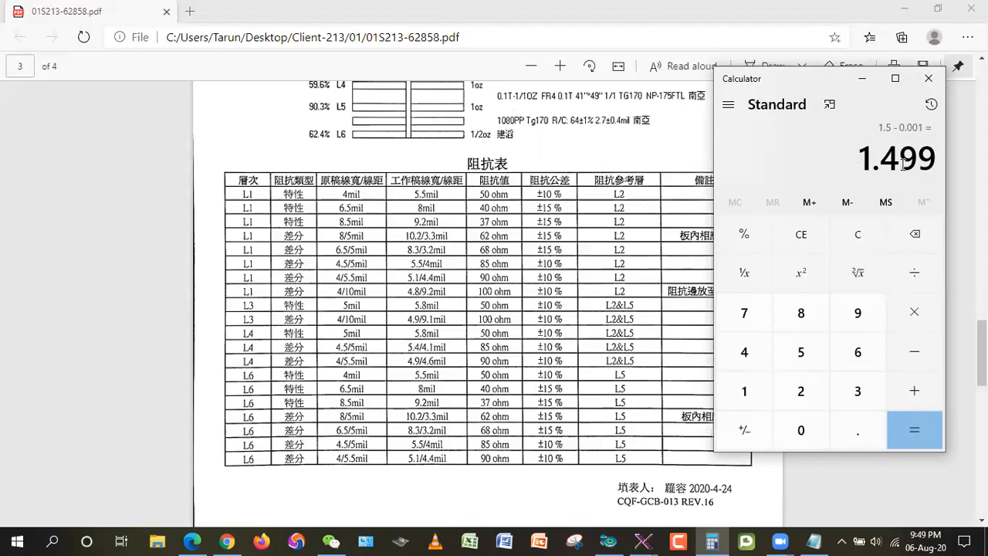
# Step: Check the enlarged line width by adding 6.5 to the calculated enlargement, and return to the Graphic Editor
pyautogui.click(914, 390)
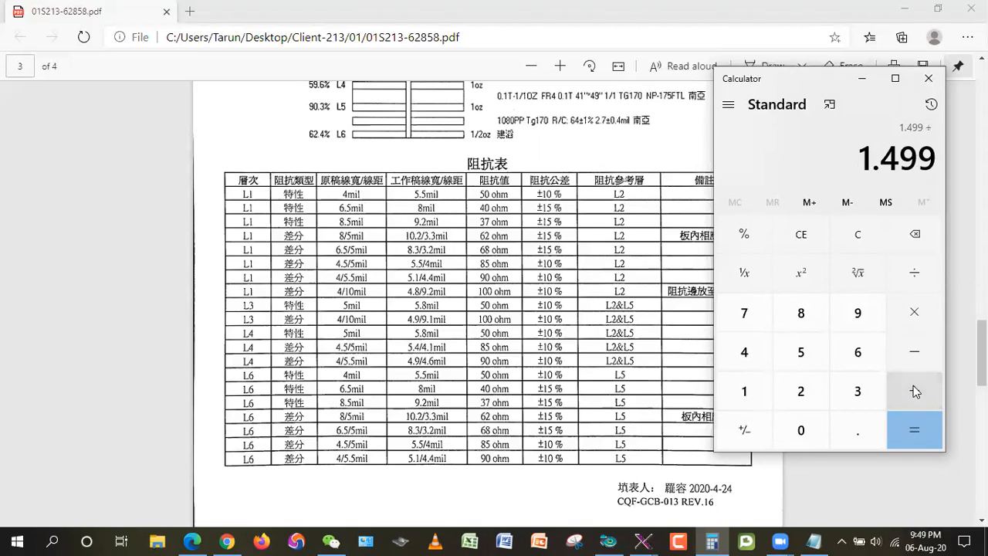
pyautogui.click(856, 351)
pyautogui.click(803, 353)
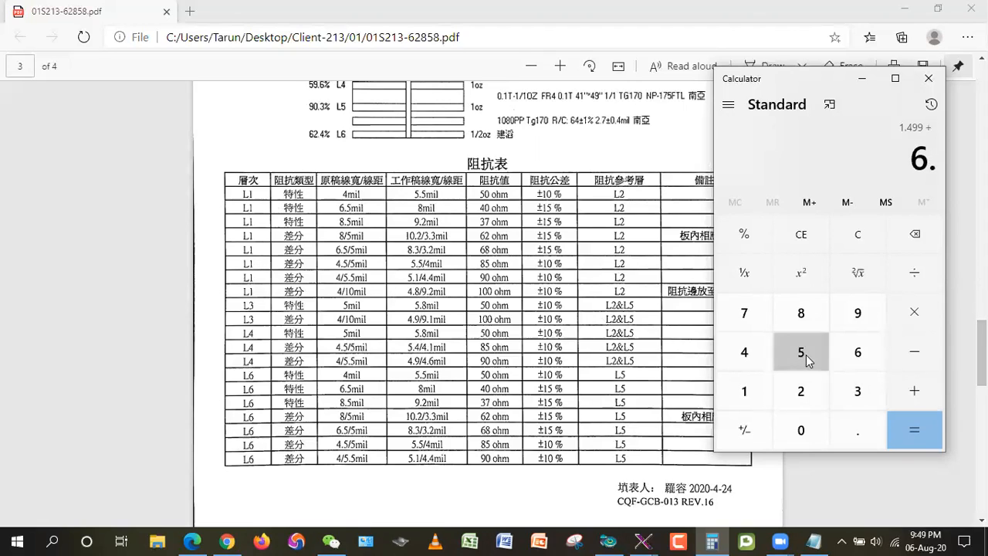
pyautogui.press('Return')
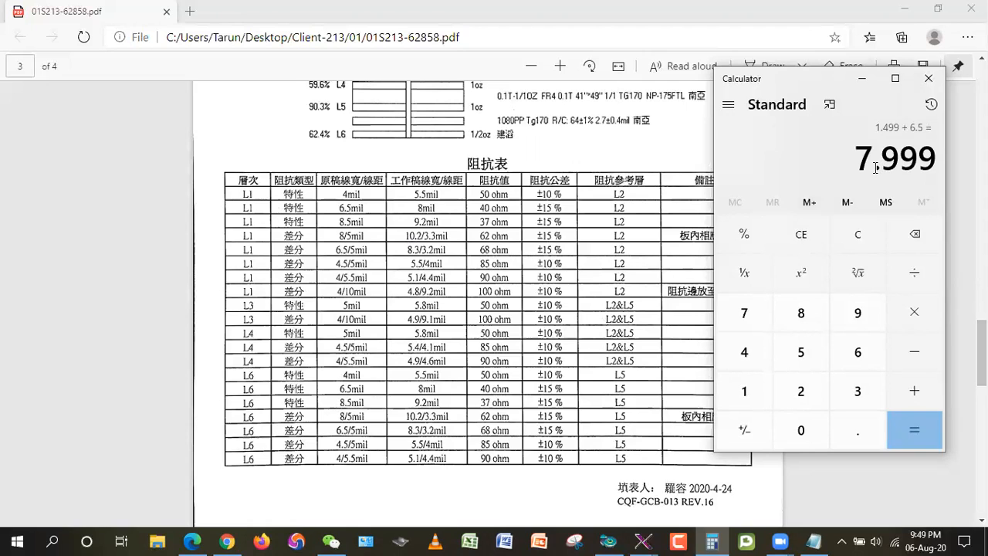
pyautogui.click(903, 8)
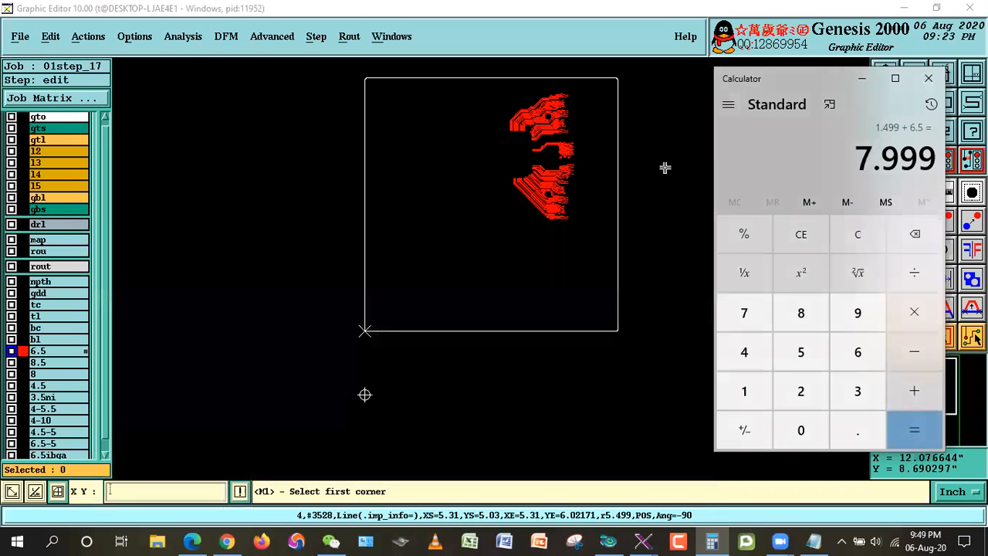
# Step: Check the line widths already used in layer tl with its features histogram
pyautogui.rightClick(34, 312)
pyautogui.click(85, 195)
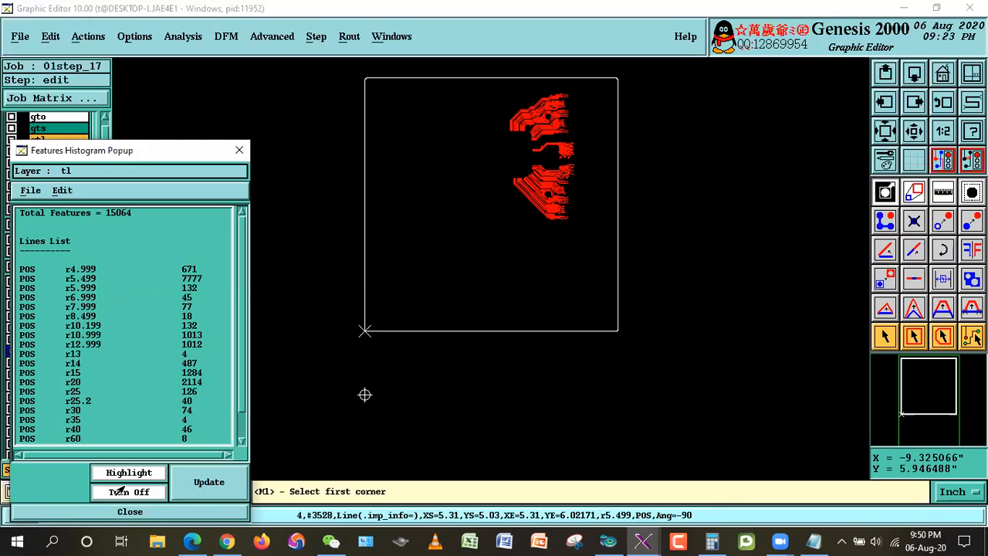
pyautogui.click(130, 511)
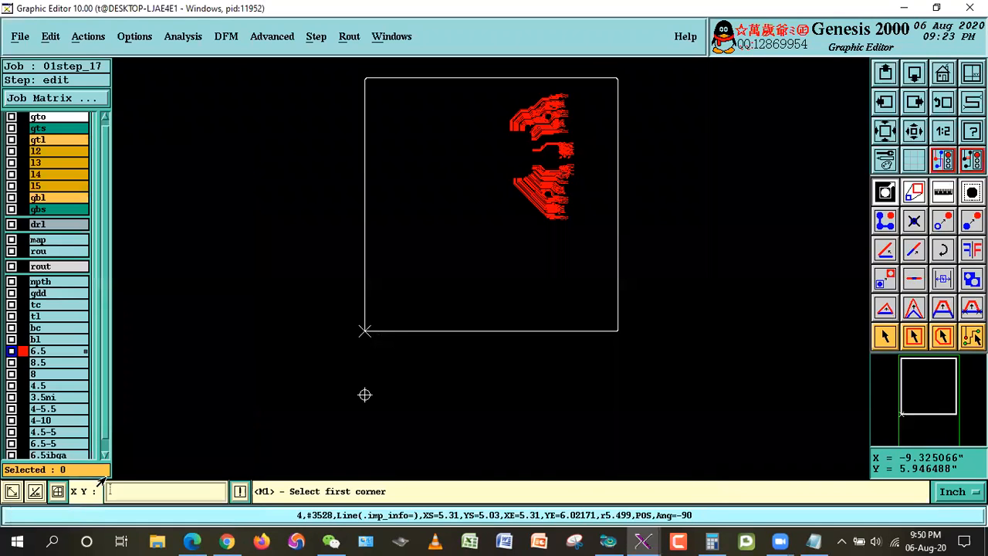
# Step: Resize all features on layer 6.5 by 1.498 mil without corner control
pyautogui.click(47, 36)
pyautogui.moveTo(100, 129)
pyautogui.click(182, 132)
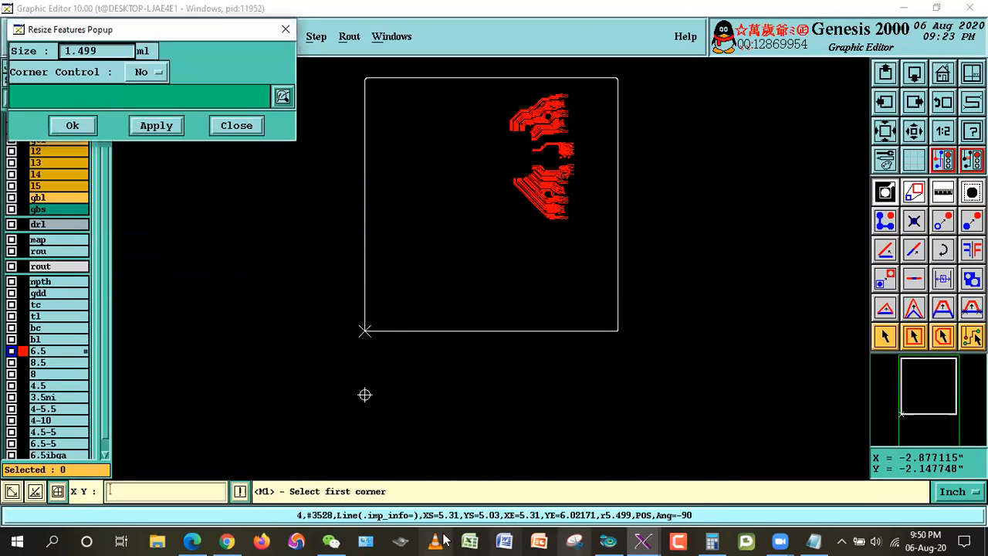
pyautogui.click(709, 540)
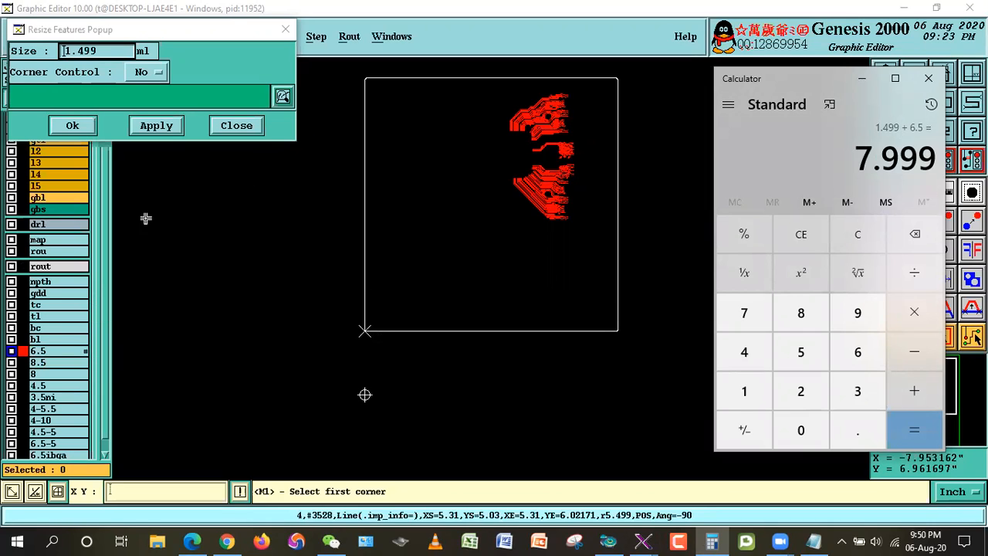
pyautogui.click(103, 57)
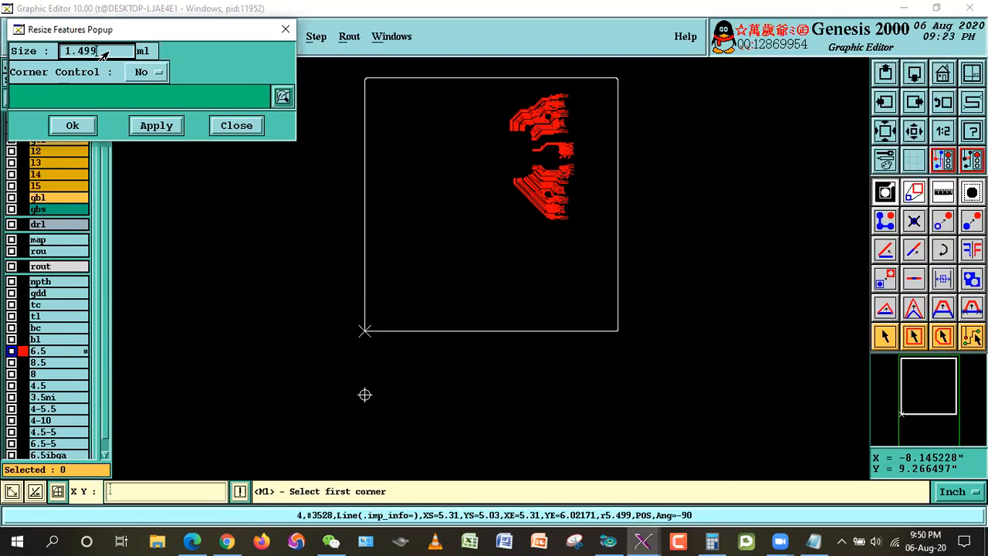
pyautogui.click(74, 124)
pyautogui.click(336, 310)
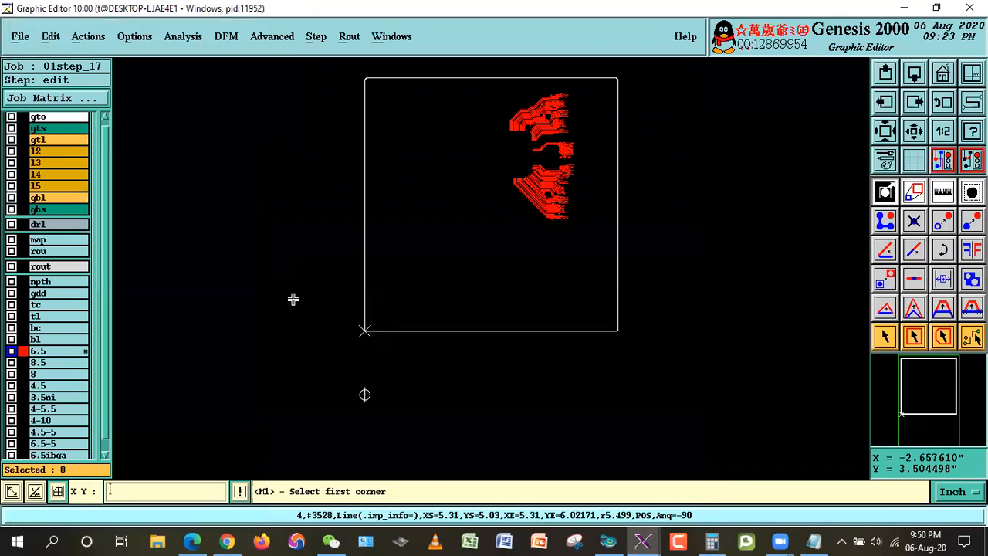
# Step: Mark all features on layer 6.5 with the .imp_info attribute in Replace mode, glancing at the impedance table in 01S213-62858.pdf
pyautogui.click(885, 336)
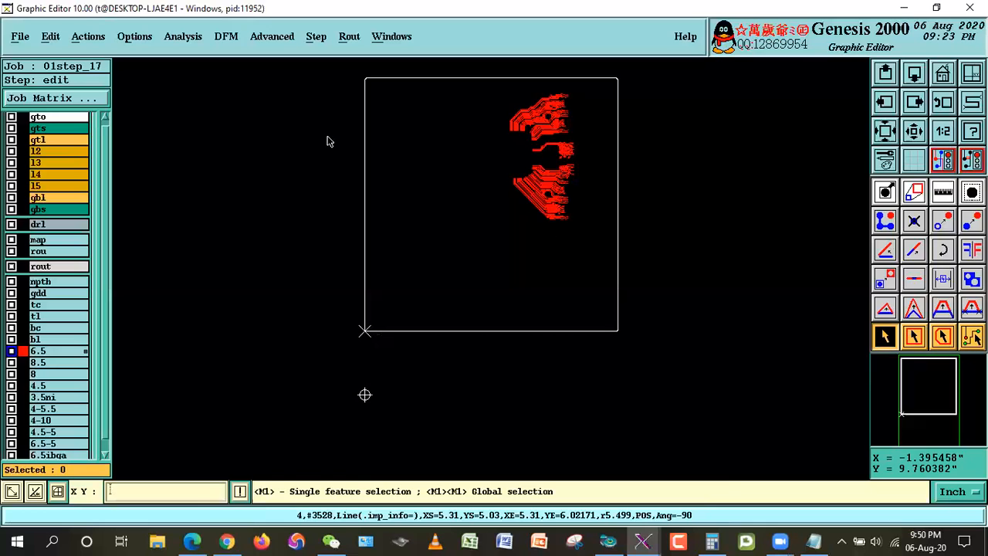
pyautogui.click(50, 37)
pyautogui.moveTo(140, 269)
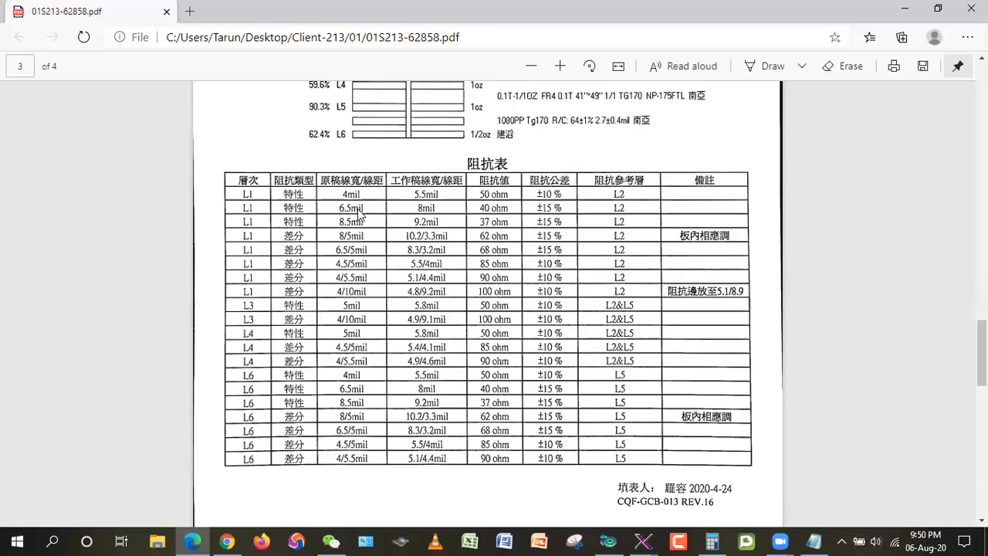
pyautogui.click(909, 8)
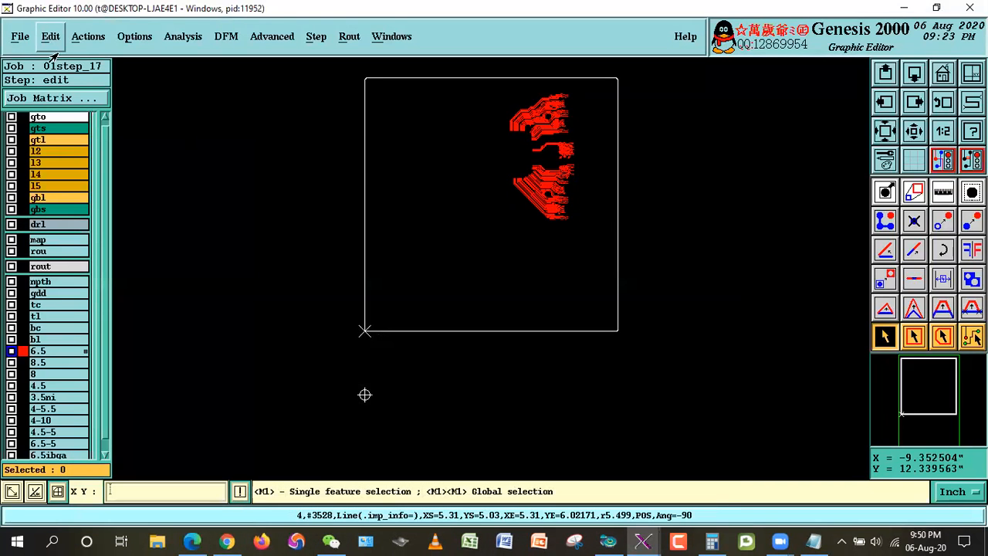
pyautogui.click(50, 35)
pyautogui.moveTo(122, 264)
pyautogui.click(192, 267)
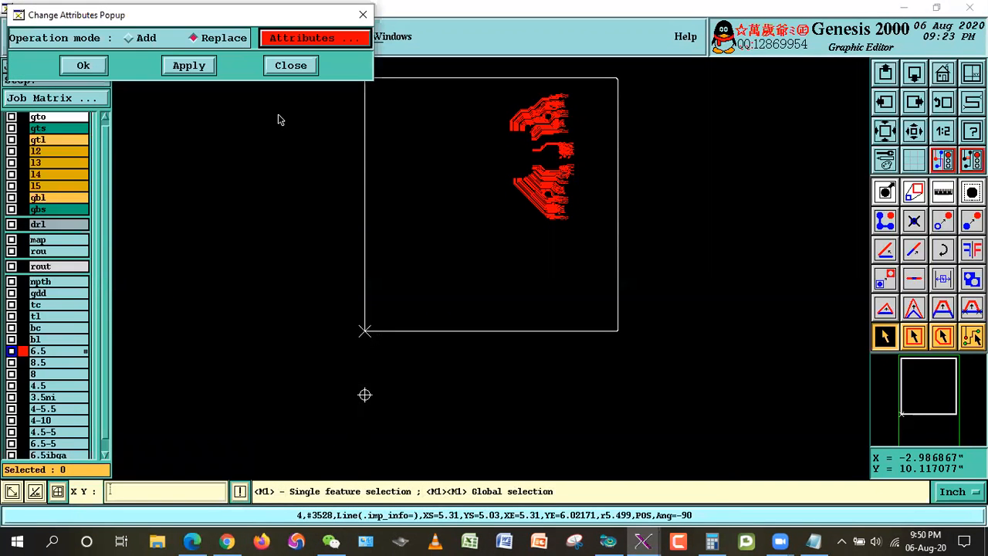
pyautogui.click(81, 65)
pyautogui.click(333, 309)
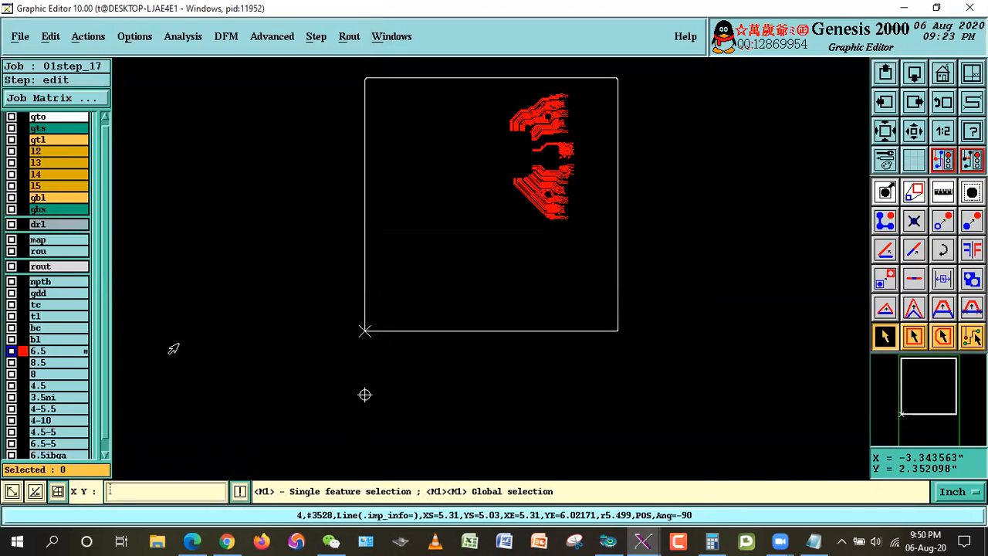
# Step: Display layer tl alongside 6.5 and inspect the width and attribute of individual 6.5 lines
pyautogui.click(36, 319)
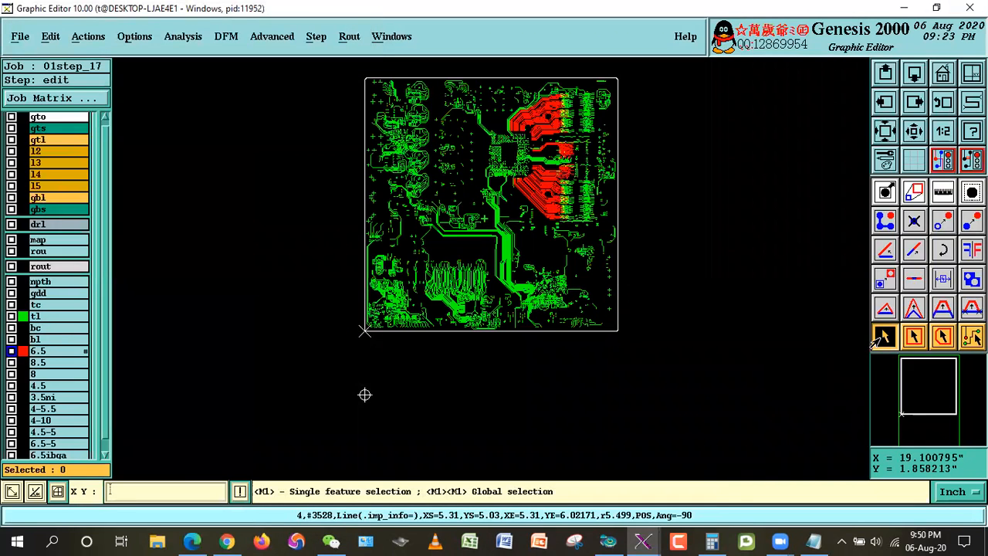
pyautogui.click(605, 209)
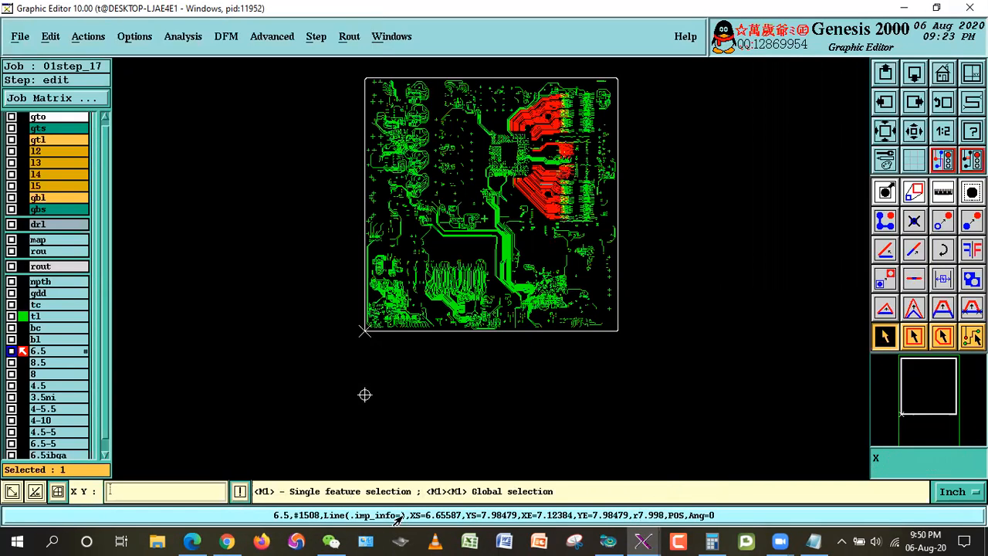
pyautogui.click(532, 193)
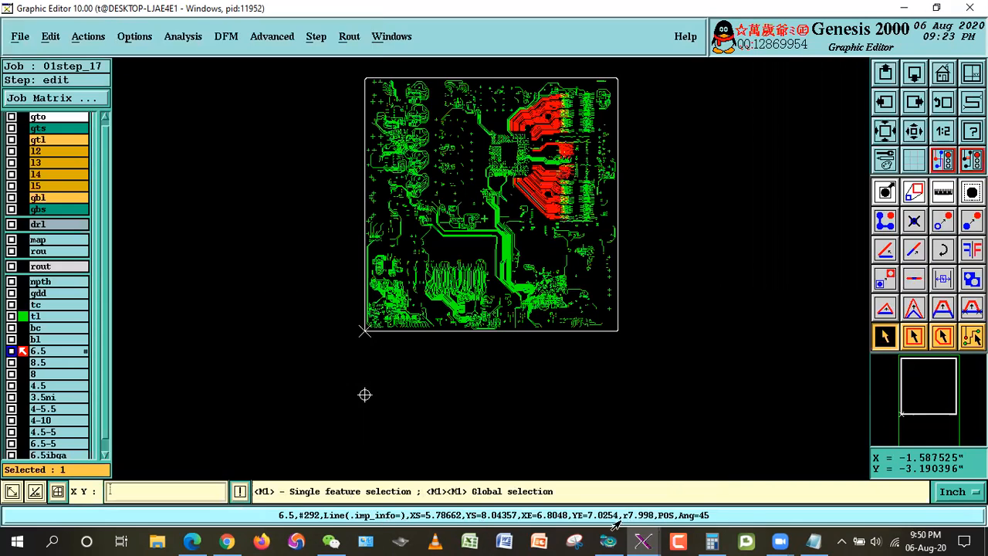
pyautogui.click(794, 305)
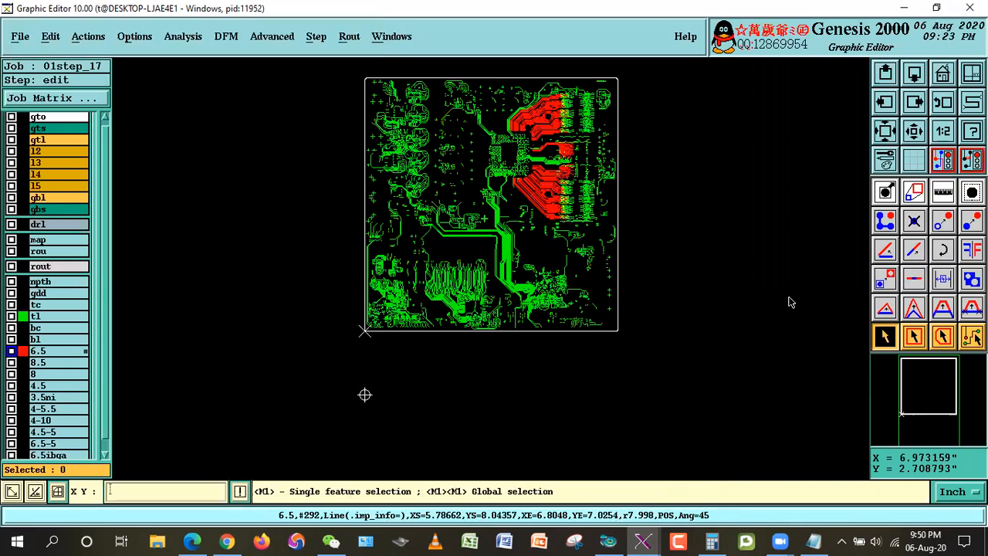
# Step: Move all features from layer 6.5 to layer tl with zero offset and no extra resize
pyautogui.click(48, 36)
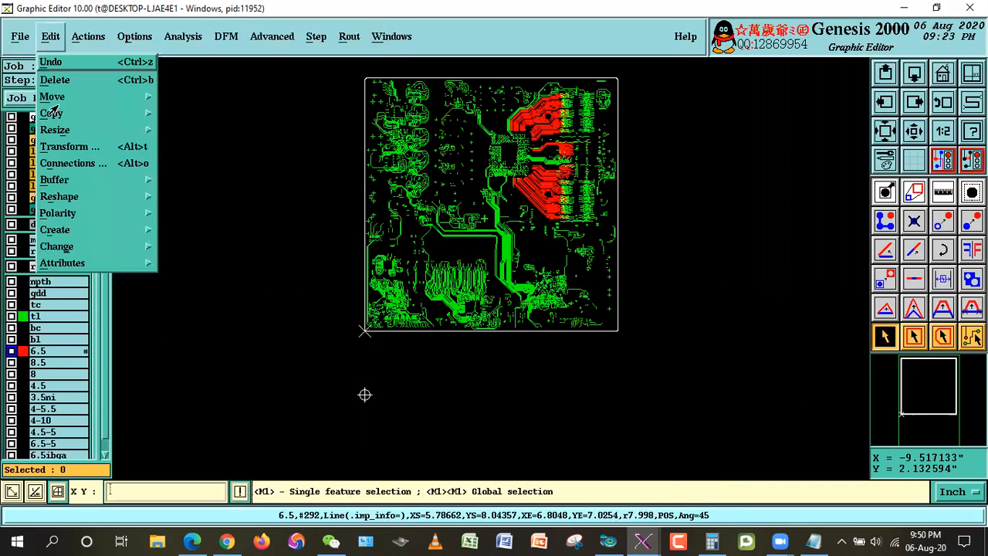
pyautogui.moveTo(52, 97)
pyautogui.click(194, 117)
pyautogui.click(71, 55)
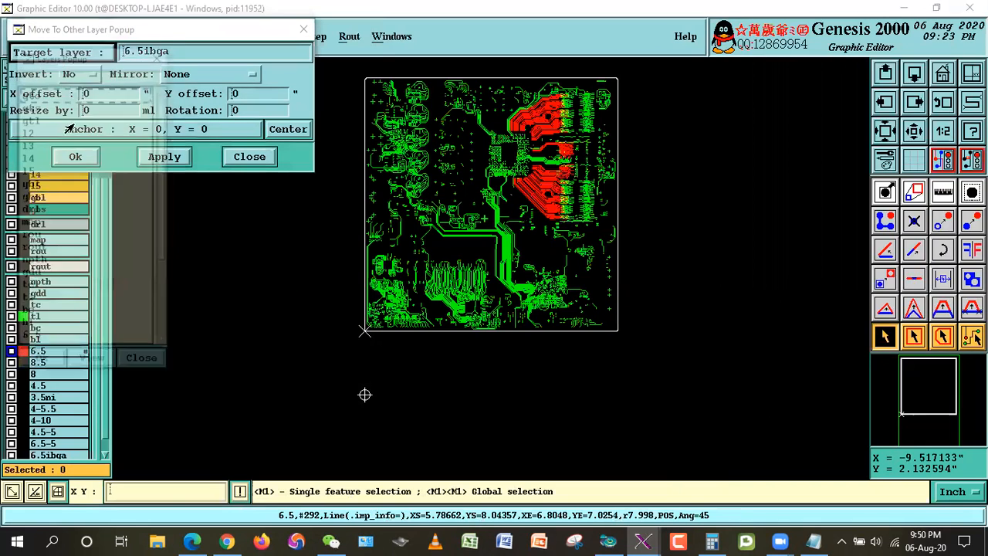
pyautogui.doubleClick(27, 300)
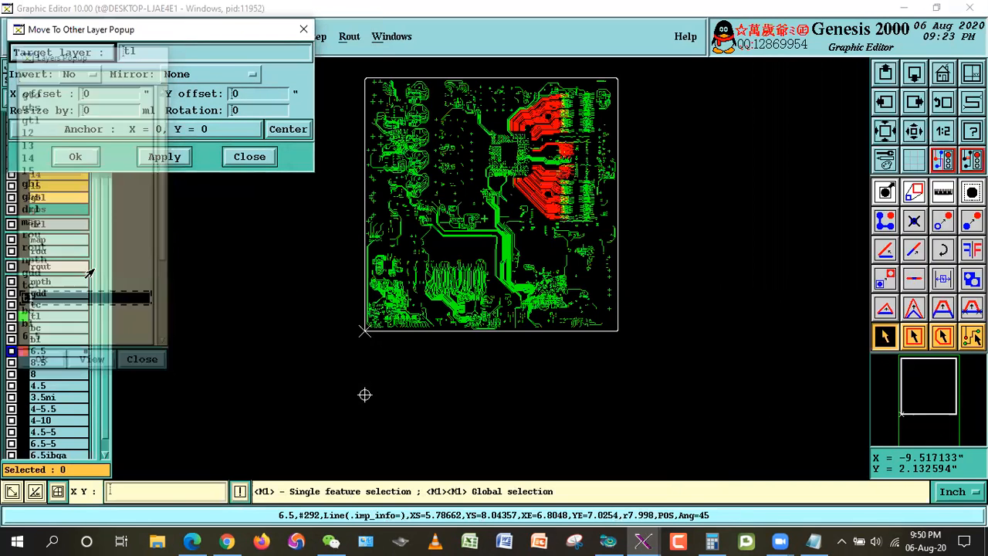
pyautogui.click(75, 157)
pyautogui.click(328, 309)
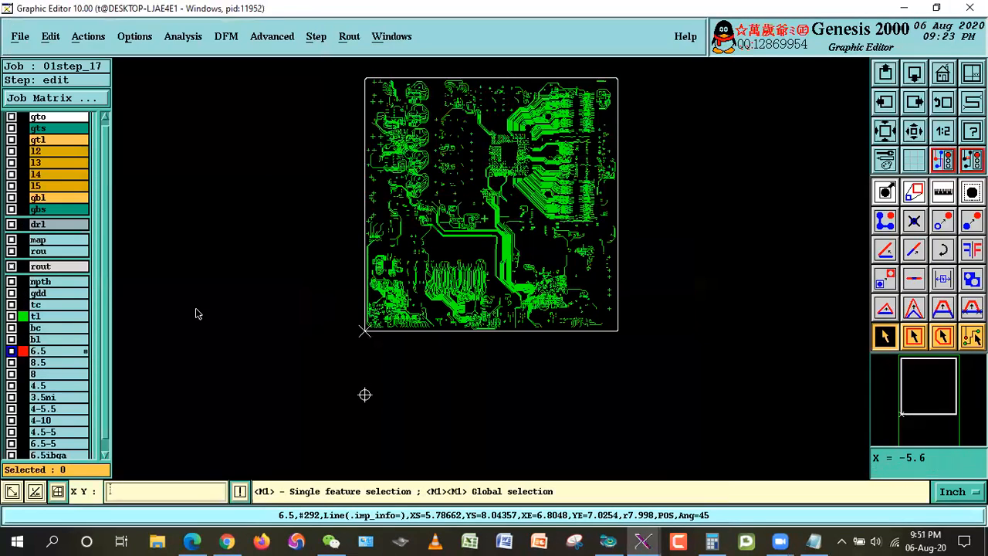
# Step: Make tl the working layer and delete the emptied layer 6.5 from the matrix
pyautogui.click(41, 313)
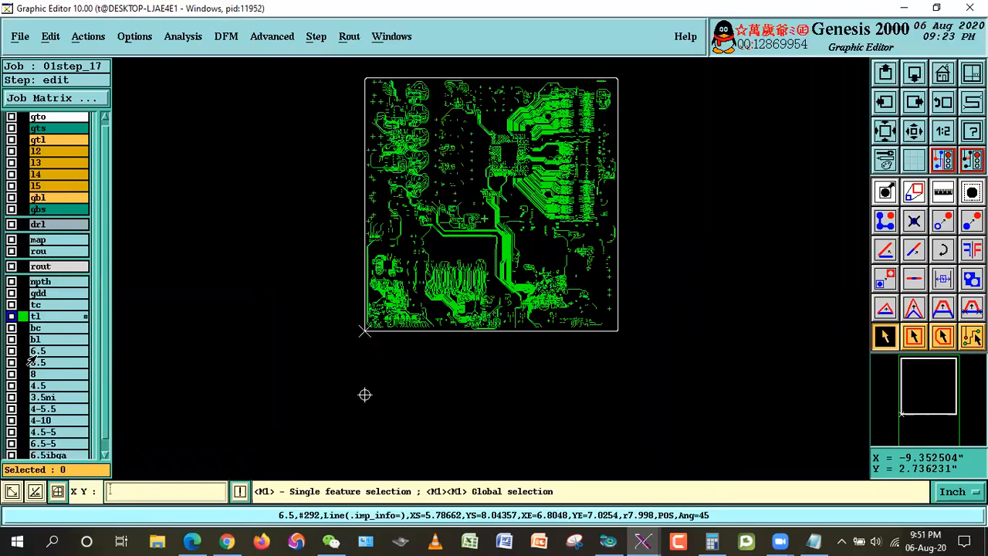
pyautogui.rightClick(35, 353)
pyautogui.moveTo(215, 355)
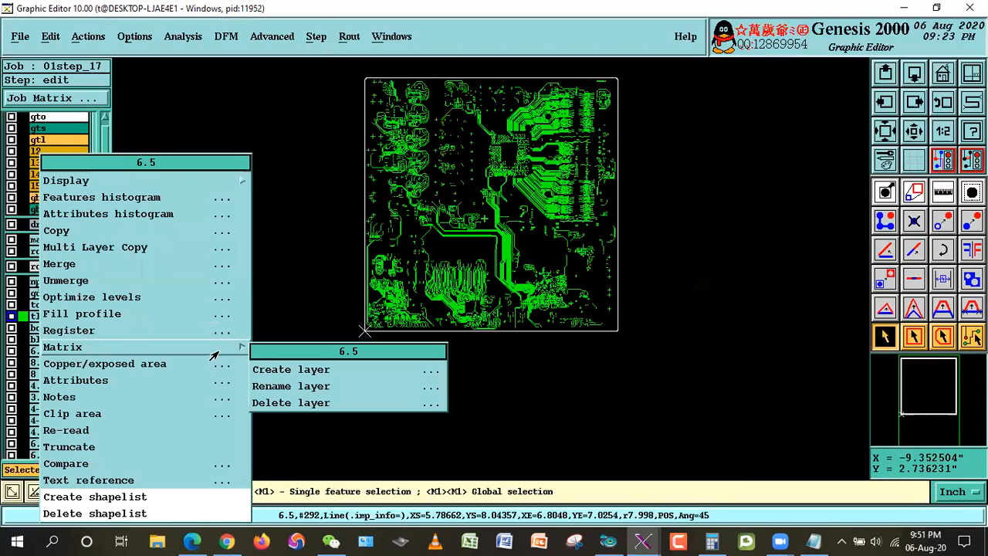
pyautogui.click(270, 405)
pyautogui.click(346, 312)
pyautogui.click(352, 311)
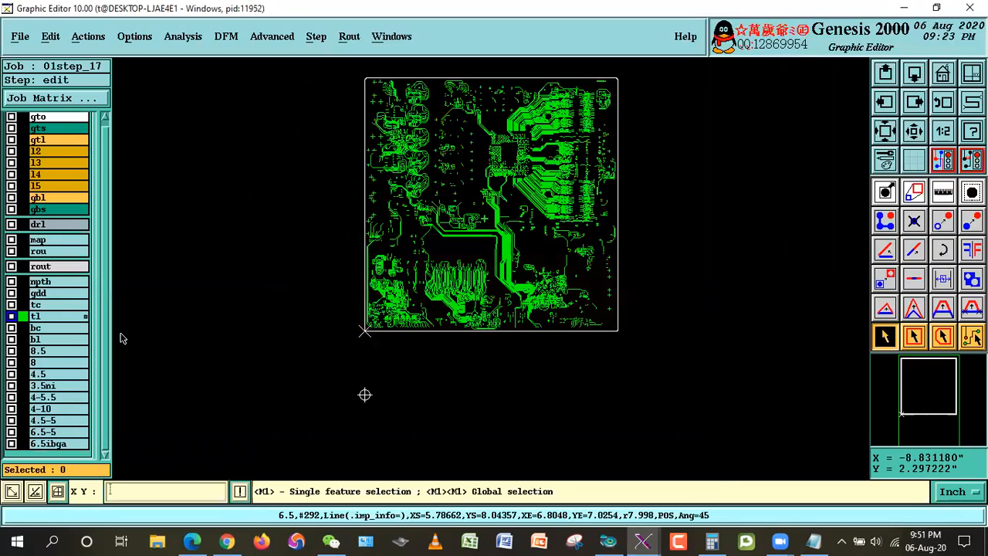
# Step: Show only layer 6.5ibga and consult the inside-BGA rule for 3.9-12 mil impedance lines in Indise & Outside BGA.txt
pyautogui.click(57, 321)
pyautogui.click(46, 444)
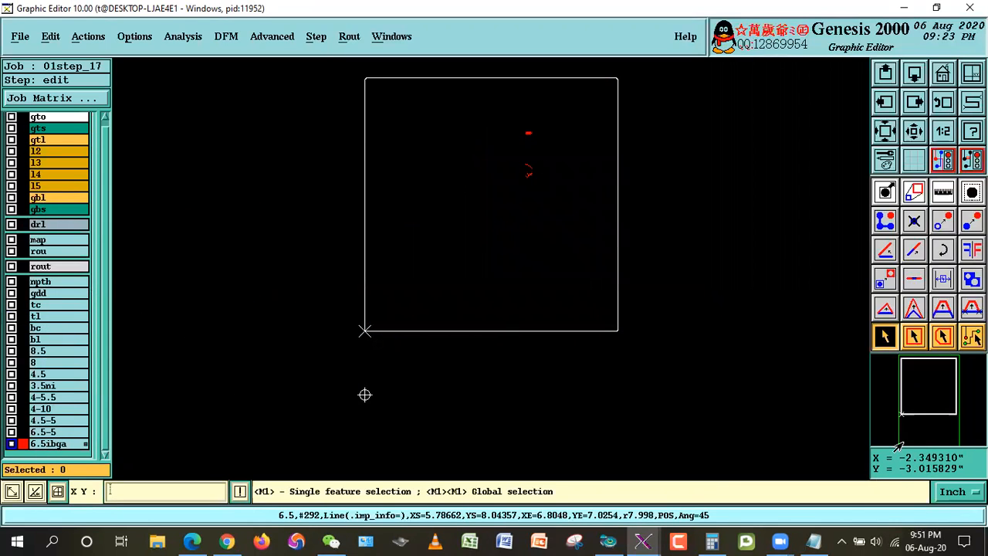
pyautogui.click(814, 541)
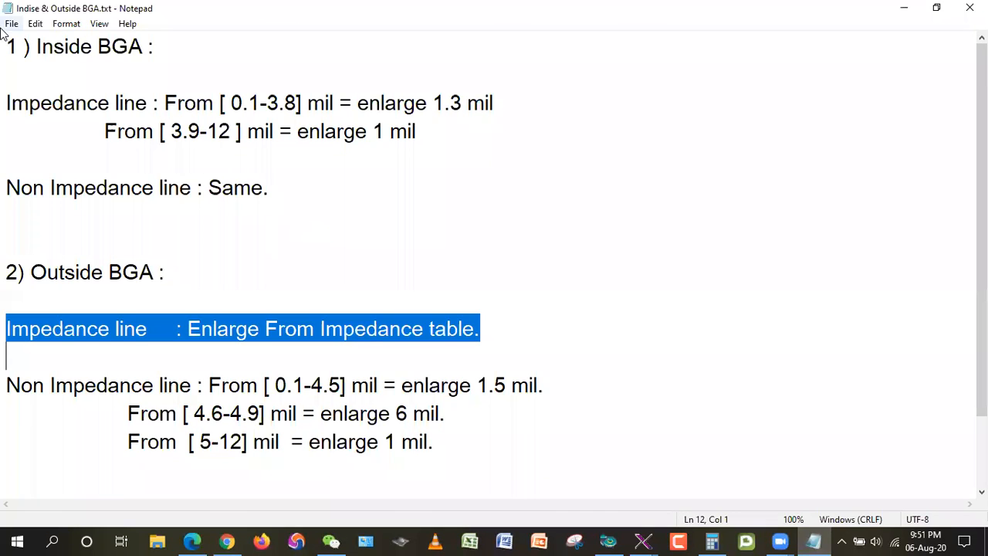
pyautogui.moveTo(17, 46); pyautogui.dragTo(155, 46)
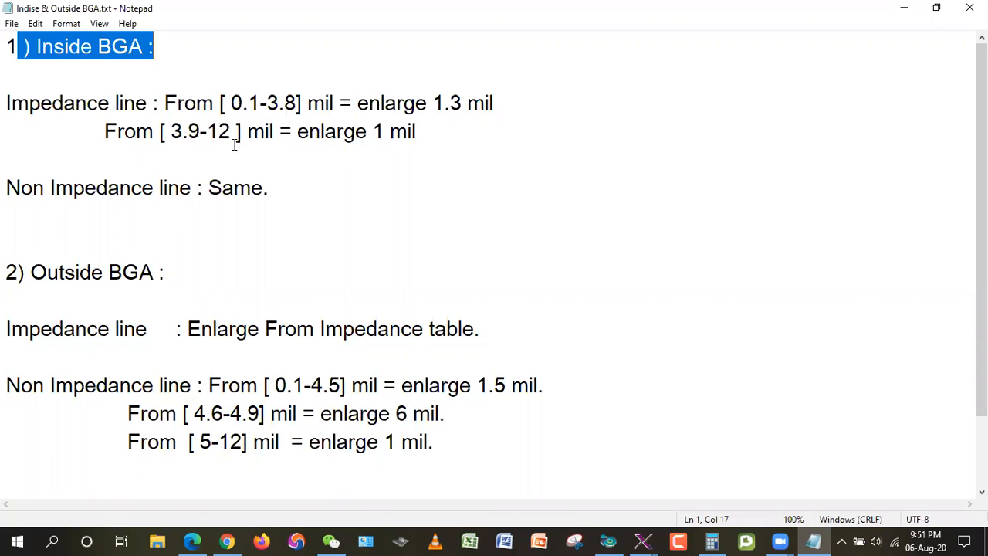
pyautogui.moveTo(297, 131); pyautogui.dragTo(446, 135)
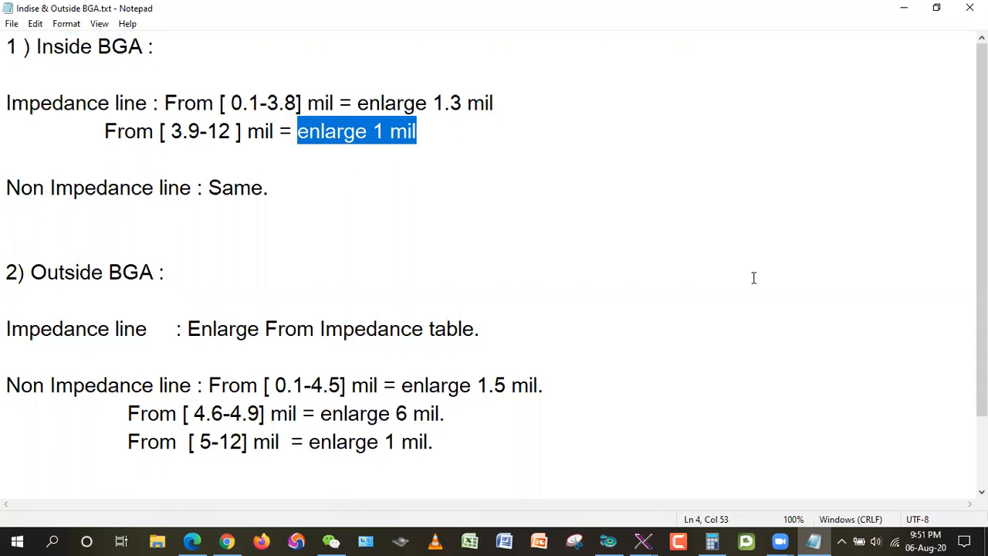
# Step: Calculate the enlarged inside-BGA line width as 0.999 plus 6.5 in the Calculator, and return to the Graphic Editor
pyautogui.click(712, 540)
pyautogui.click(855, 237)
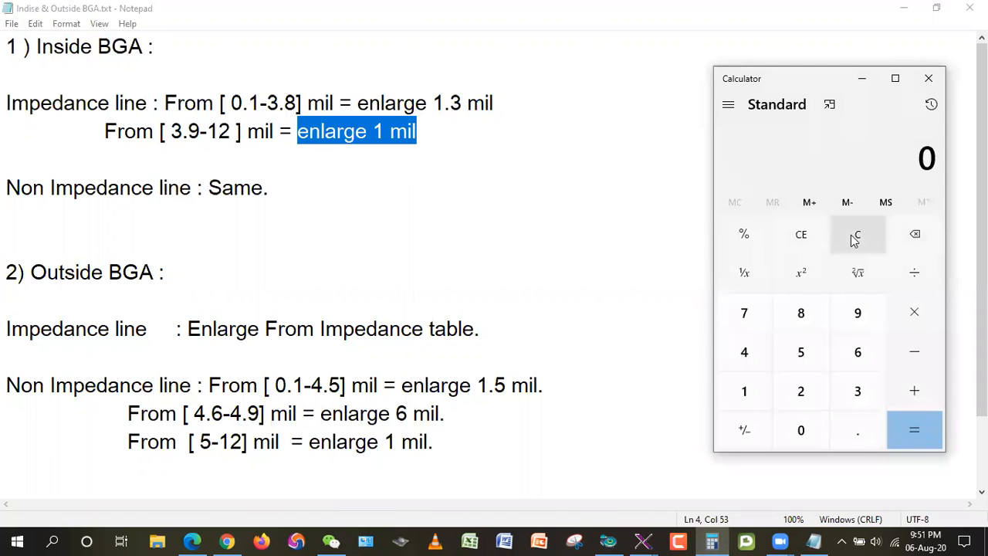
pyautogui.click(849, 430)
pyautogui.doubleClick(857, 320)
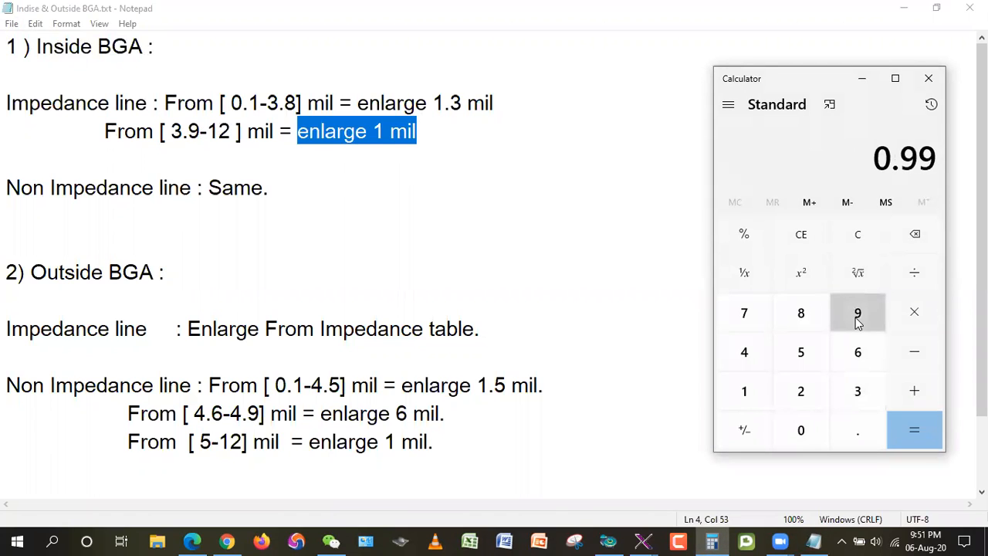
pyautogui.click(857, 321)
pyautogui.click(907, 382)
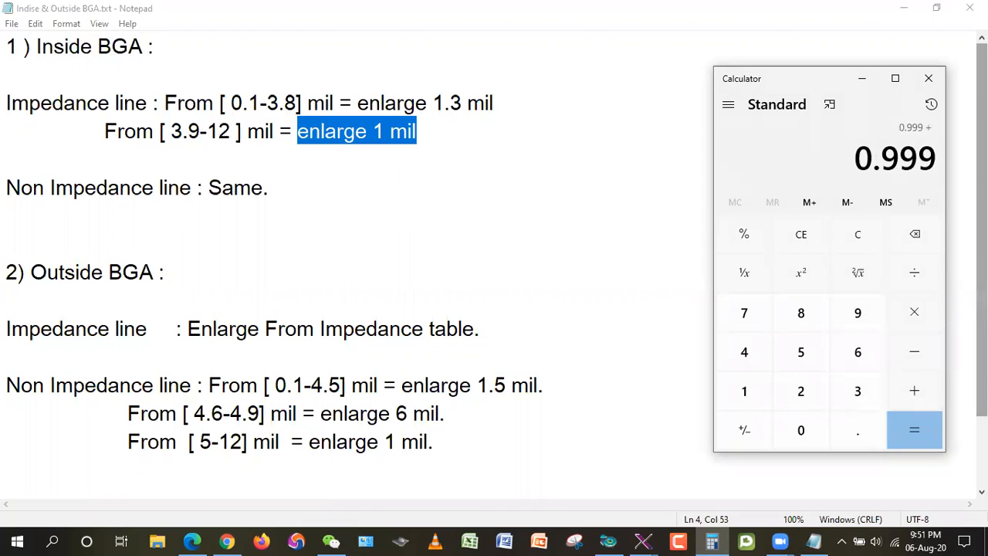
pyautogui.click(858, 352)
pyautogui.click(857, 427)
pyautogui.click(803, 357)
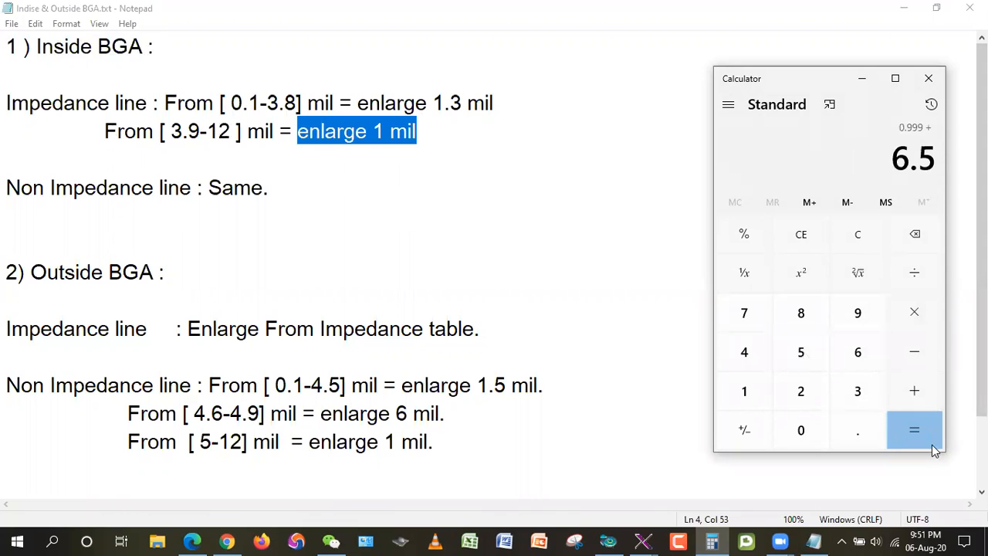
pyautogui.click(929, 440)
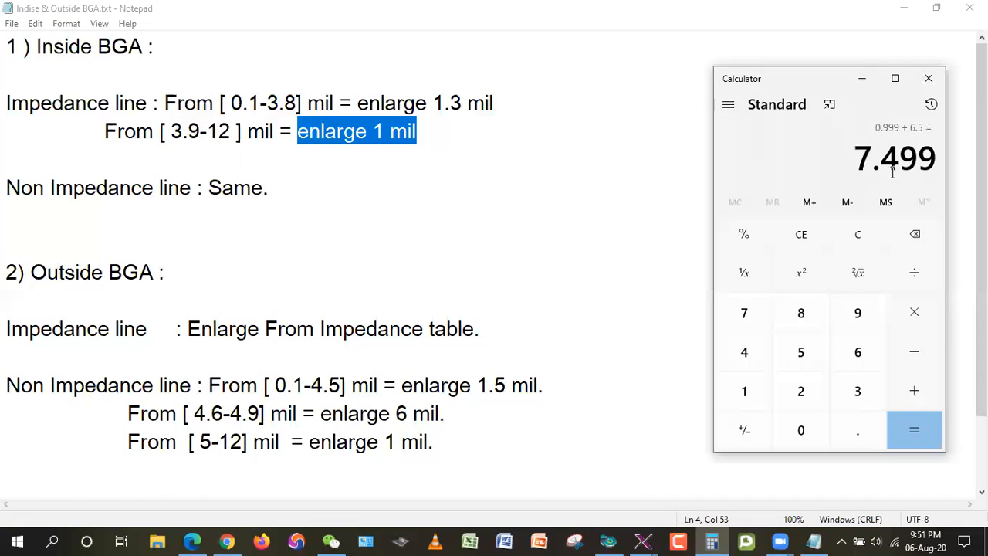
pyautogui.click(903, 8)
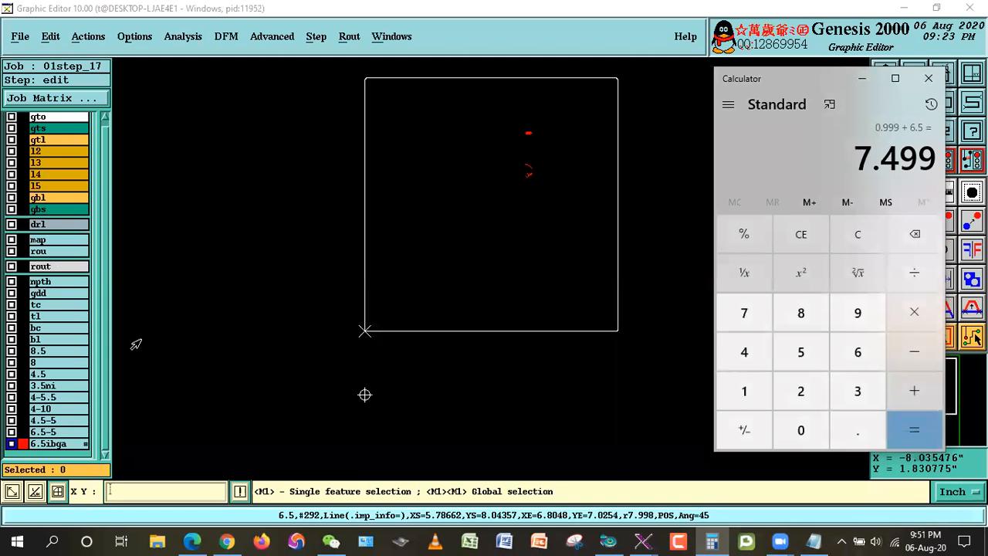
# Step: Compare the calculated inside-BGA width with the line widths in layer tl's features histogram
pyautogui.rightClick(43, 320)
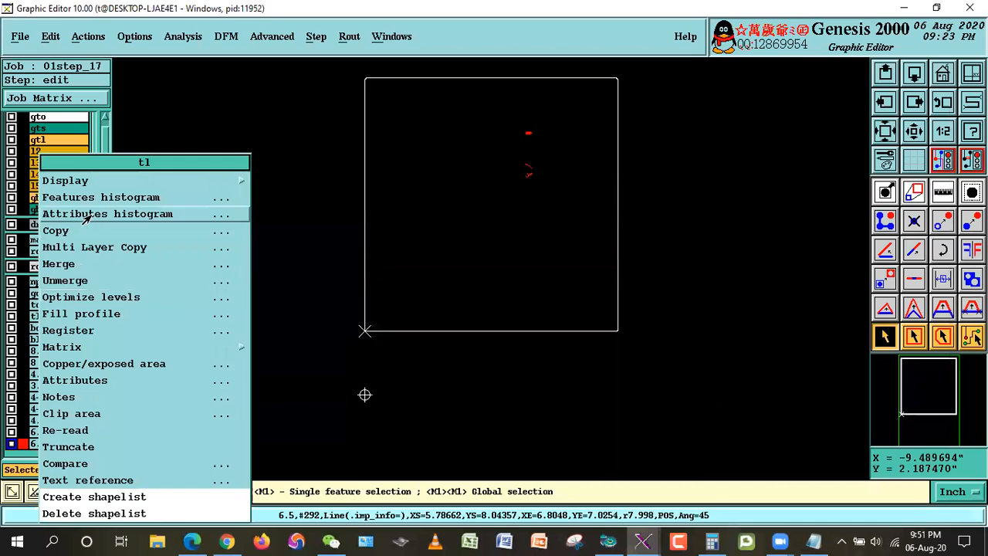
pyautogui.click(91, 197)
pyautogui.click(715, 540)
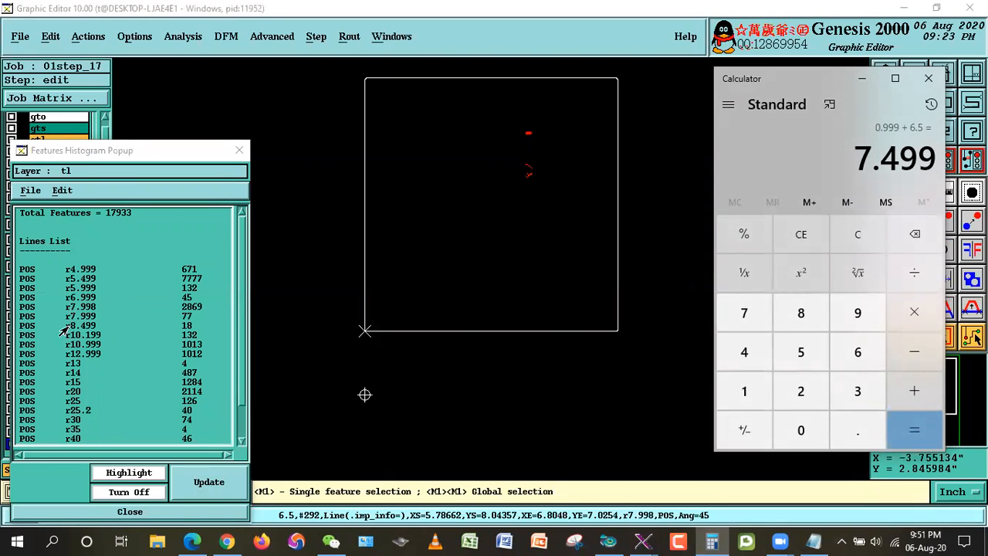
pyautogui.click(99, 514)
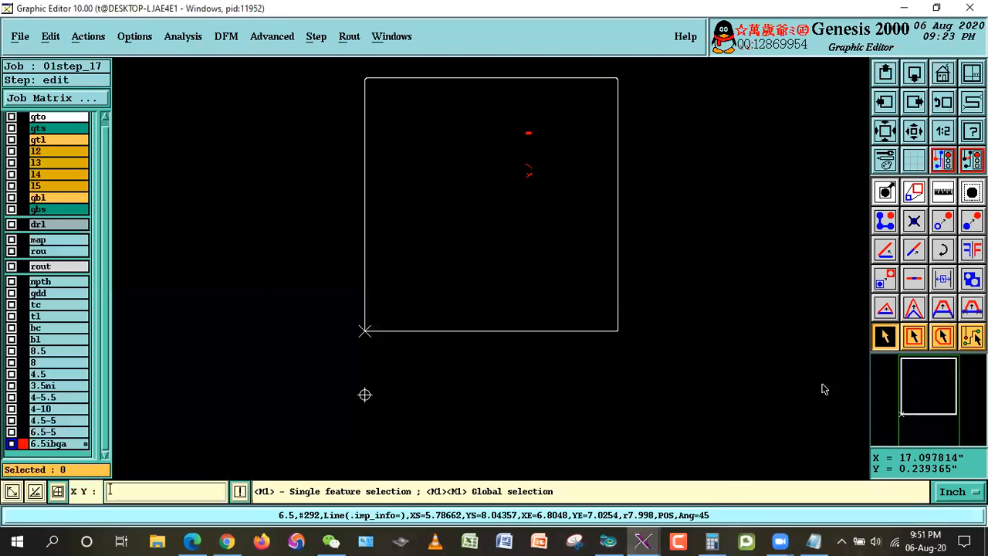
# Step: Resize all features of layer 6.5ibga by 0.999 mil without corner control
pyautogui.click(48, 37)
pyautogui.moveTo(53, 129)
pyautogui.click(173, 132)
pyautogui.doubleClick(114, 50)
pyautogui.write('0')
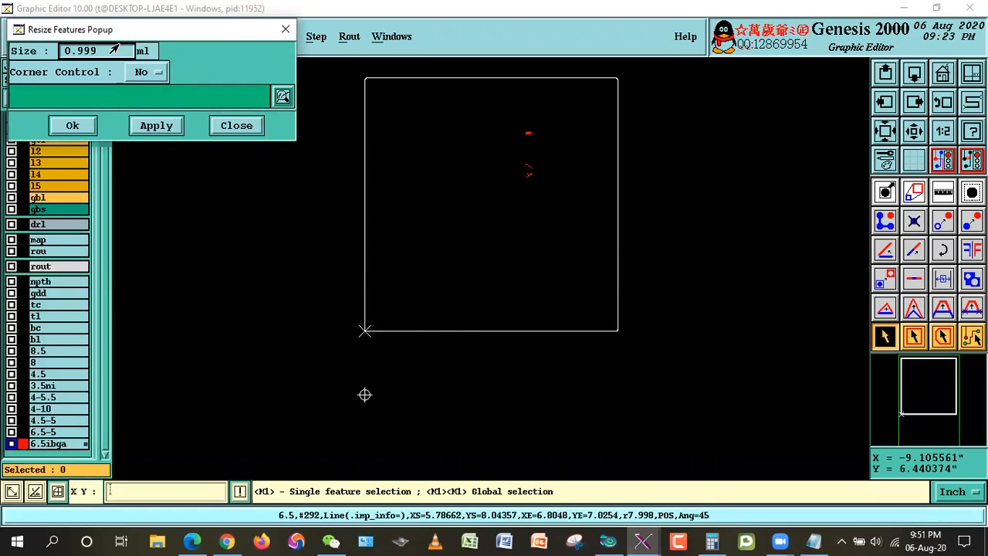
pyautogui.write('.999')
pyautogui.click(71, 126)
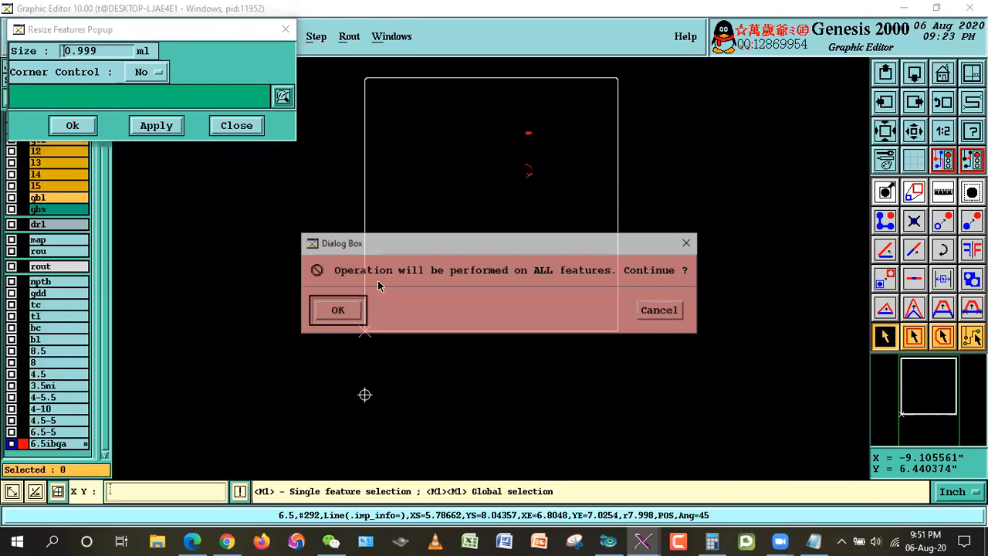
pyautogui.click(336, 309)
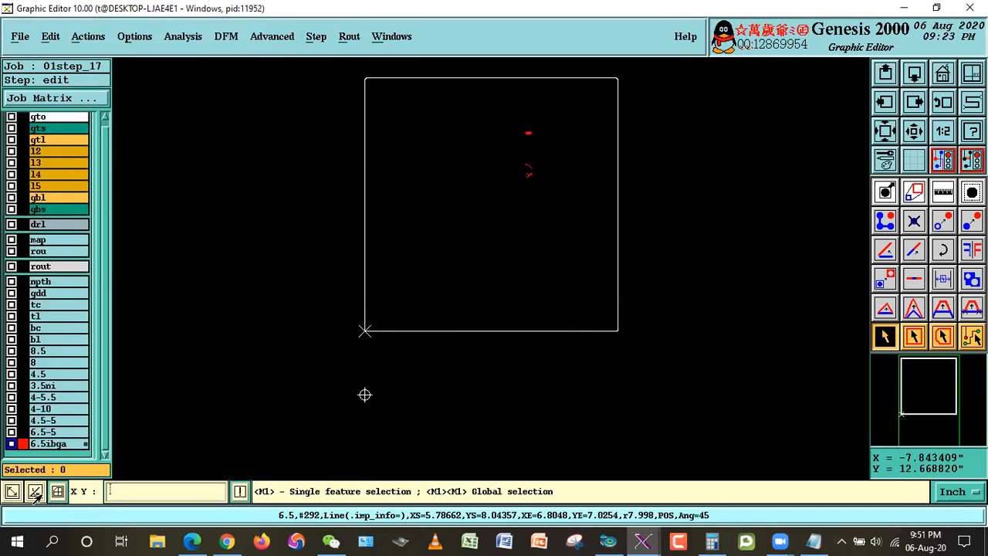
# Step: Replace the attributes of all features in layer 6.5ibga with the preset impedance marking
pyautogui.click(46, 37)
pyautogui.moveTo(112, 262)
pyautogui.click(179, 266)
pyautogui.click(83, 65)
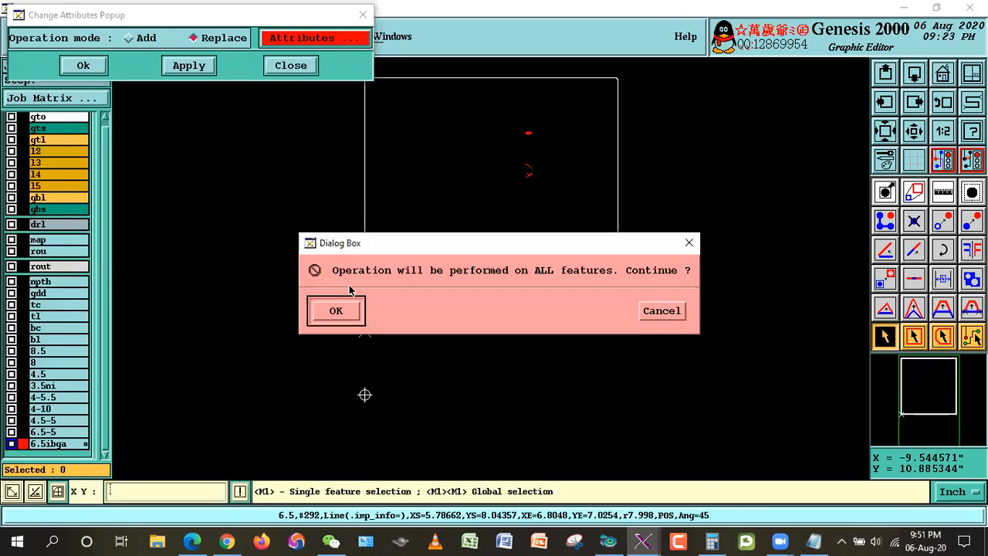
pyautogui.click(337, 311)
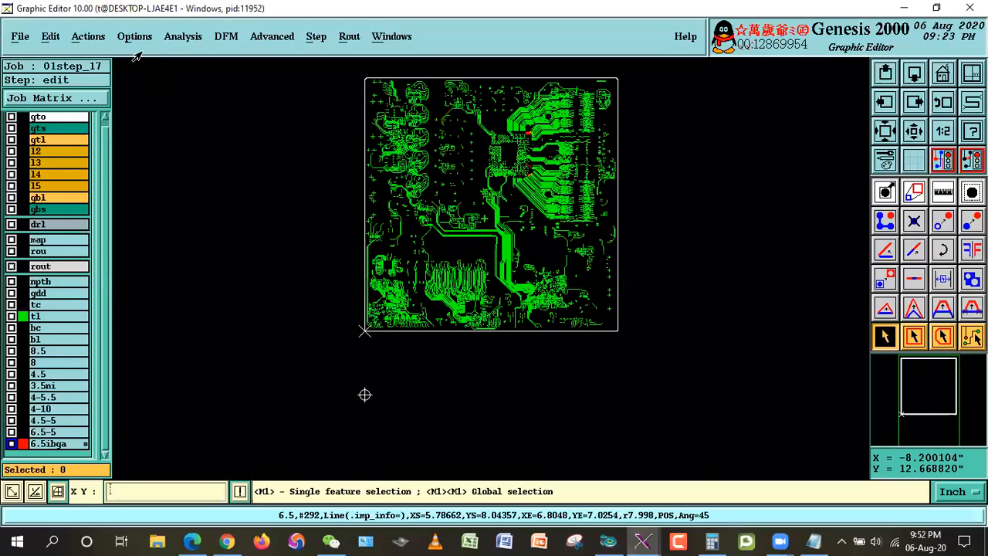
# Step: Move all features of layer 6.5ibga to layer tl with zero offset and no resizing
pyautogui.click(49, 37)
pyautogui.moveTo(61, 100)
pyautogui.click(185, 117)
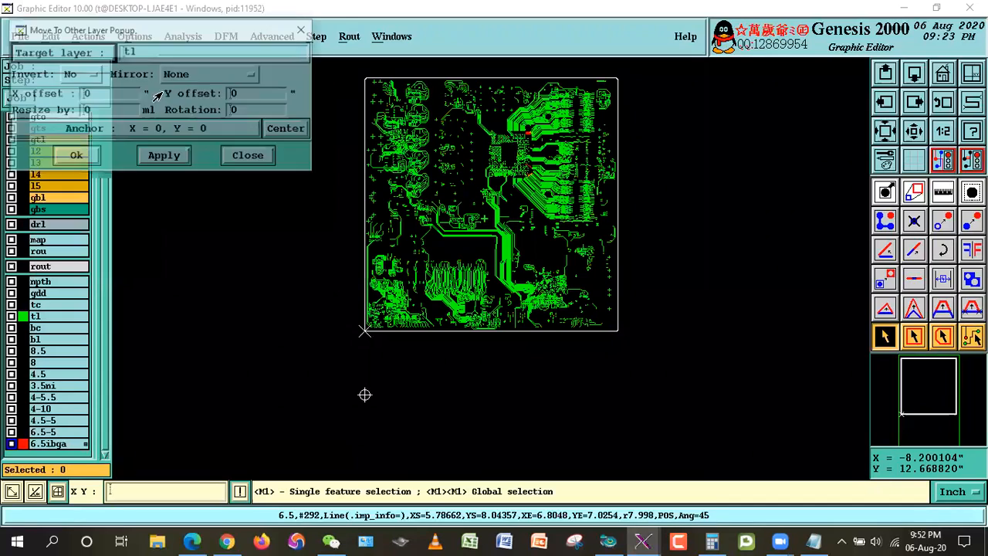
pyautogui.click(75, 157)
pyautogui.click(337, 315)
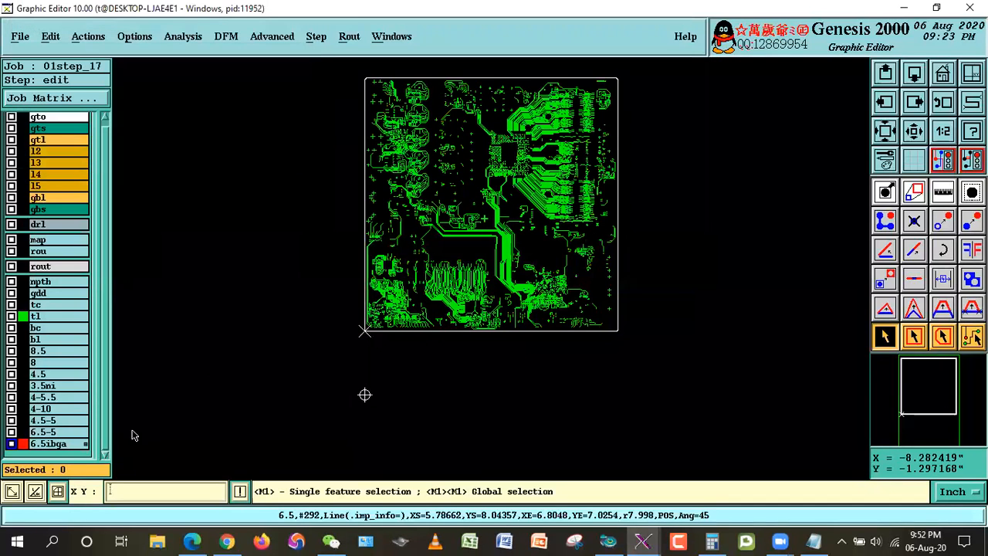
# Step: Delete the emptied layer 6.5ibga from the matrix
pyautogui.rightClick(60, 445)
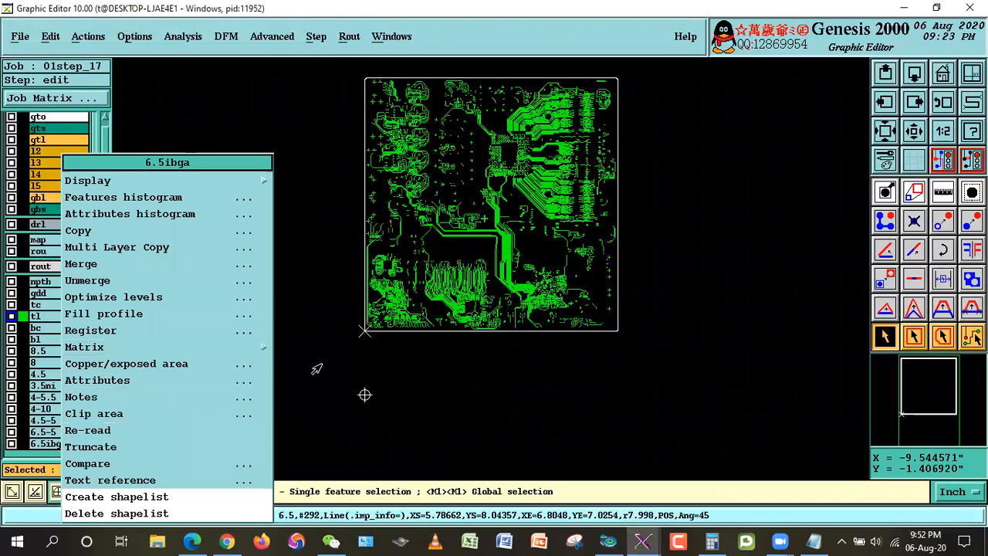
pyautogui.moveTo(236, 349)
pyautogui.click(313, 402)
pyautogui.click(319, 309)
pyautogui.click(384, 311)
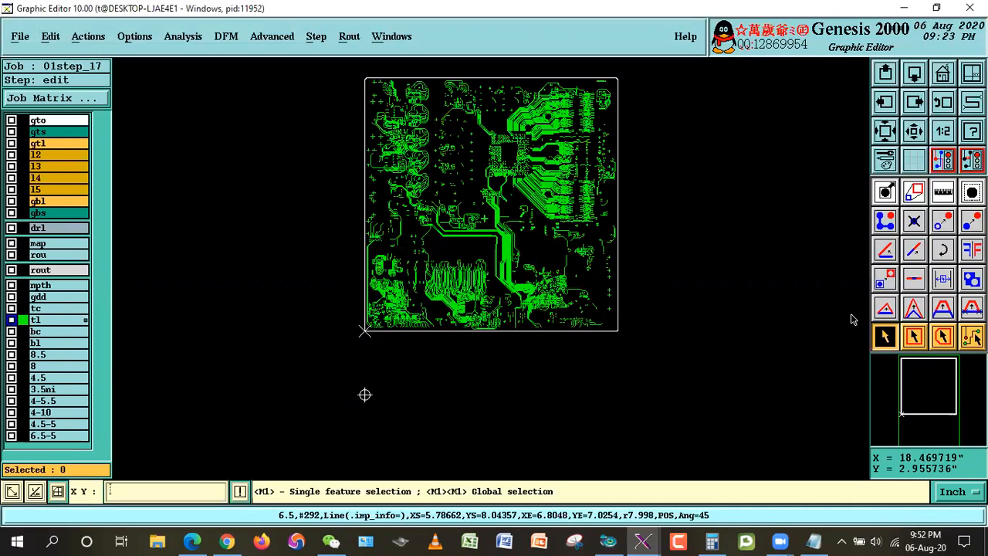
# Step: Consult the impedance table in 01S213-62858.pdf for the 8.5 mil lines, and display layer 8 together with gto in the Graphic Editor
pyautogui.click(34, 319)
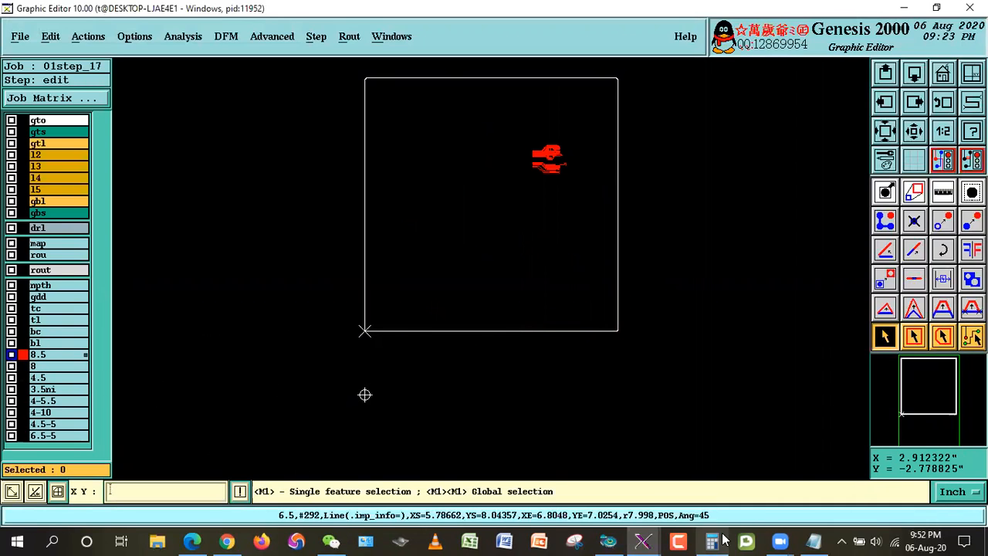
pyautogui.click(198, 534)
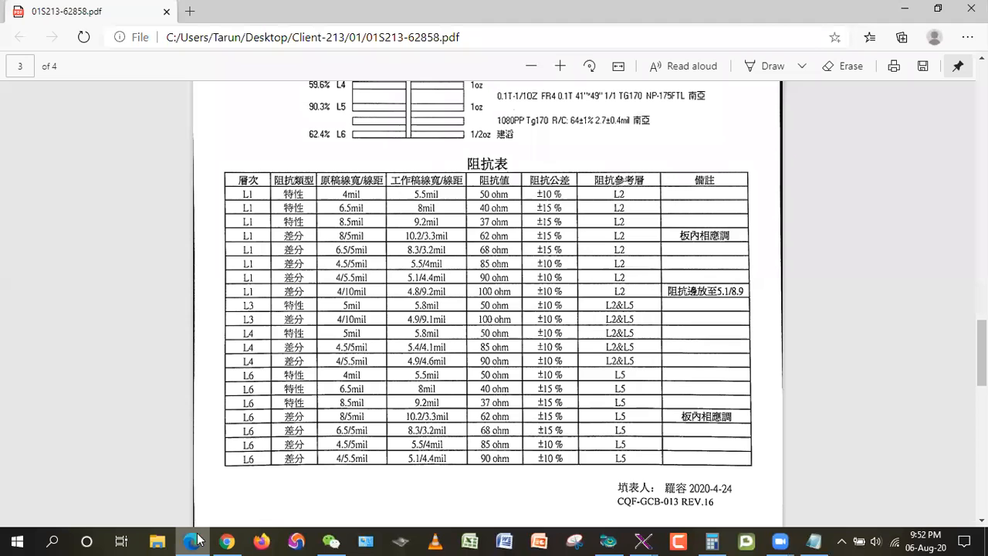
pyautogui.click(193, 541)
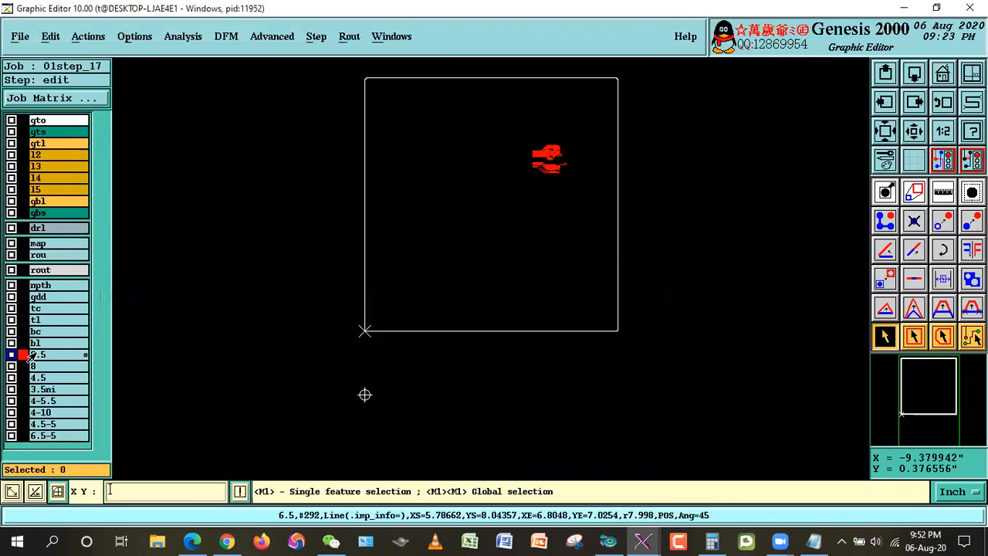
pyautogui.click(70, 366)
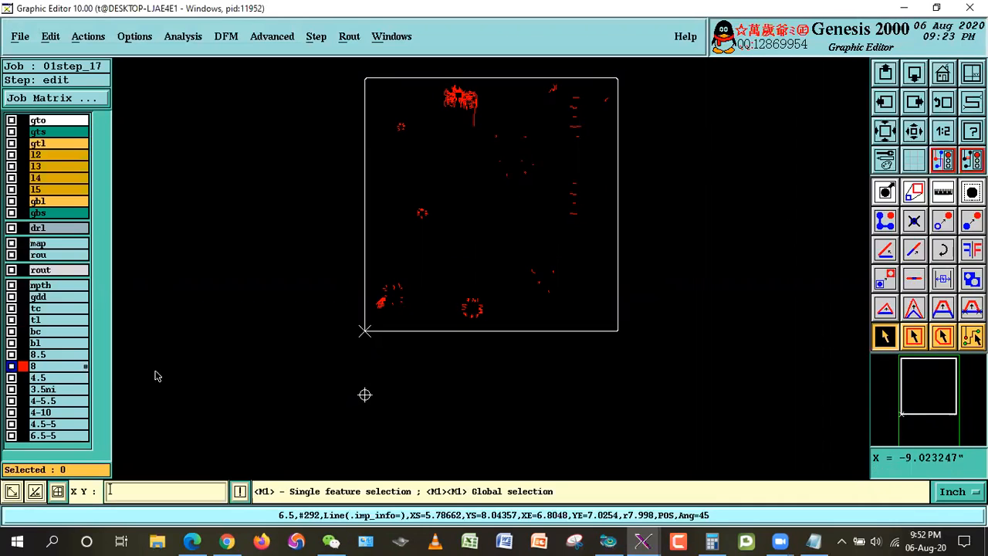
pyautogui.click(43, 122)
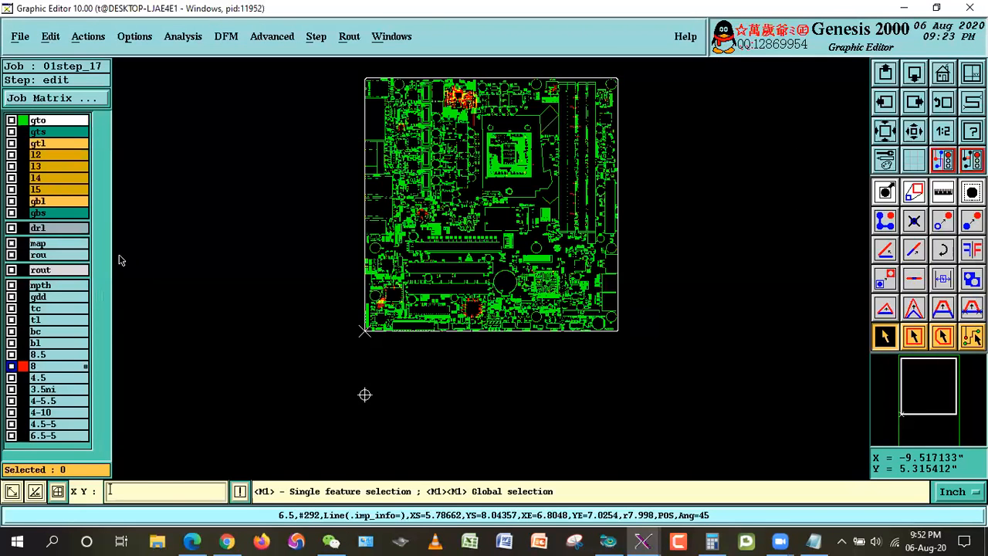
# Step: Select the layer 8 lines inside the CPU1 outline and move them to a new layer 8ibga
pyautogui.rightClick(567, 185)
pyautogui.click(574, 197)
pyautogui.click(469, 122)
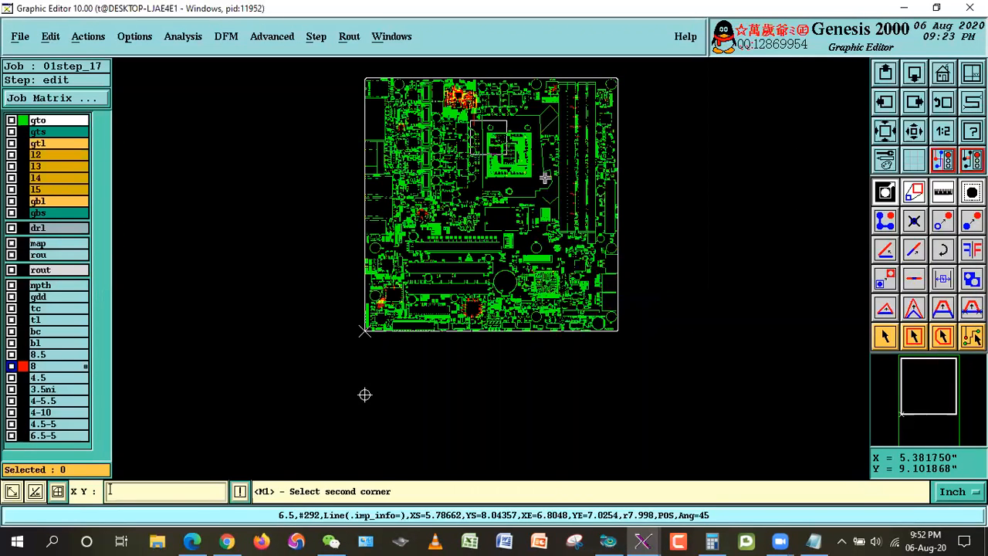
pyautogui.click(558, 190)
pyautogui.click(282, 113)
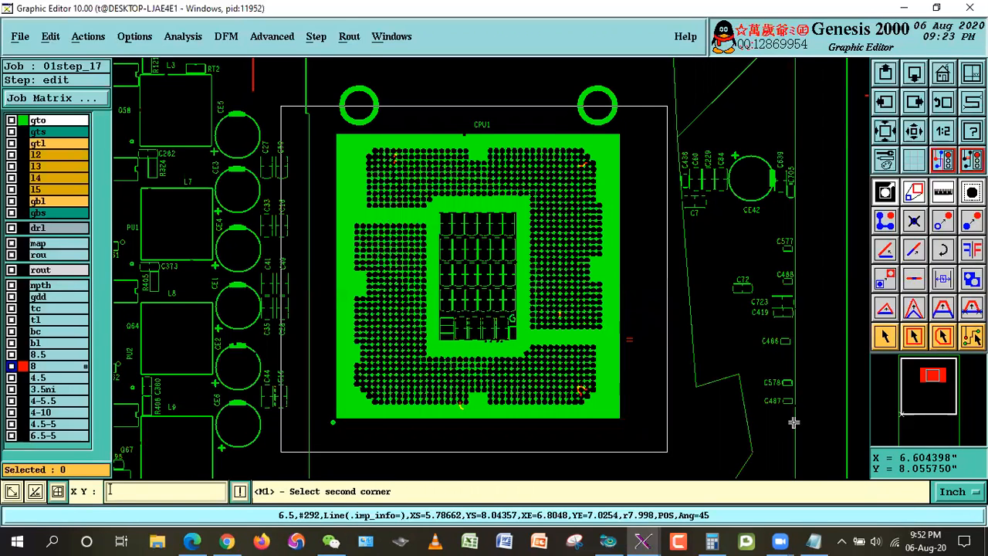
pyautogui.click(667, 454)
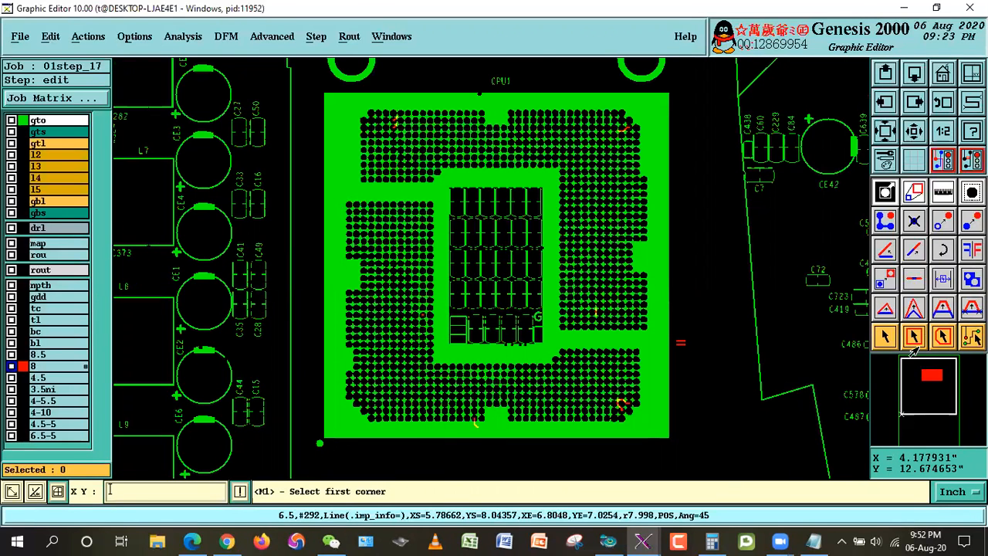
pyautogui.click(914, 337)
pyautogui.click(324, 94)
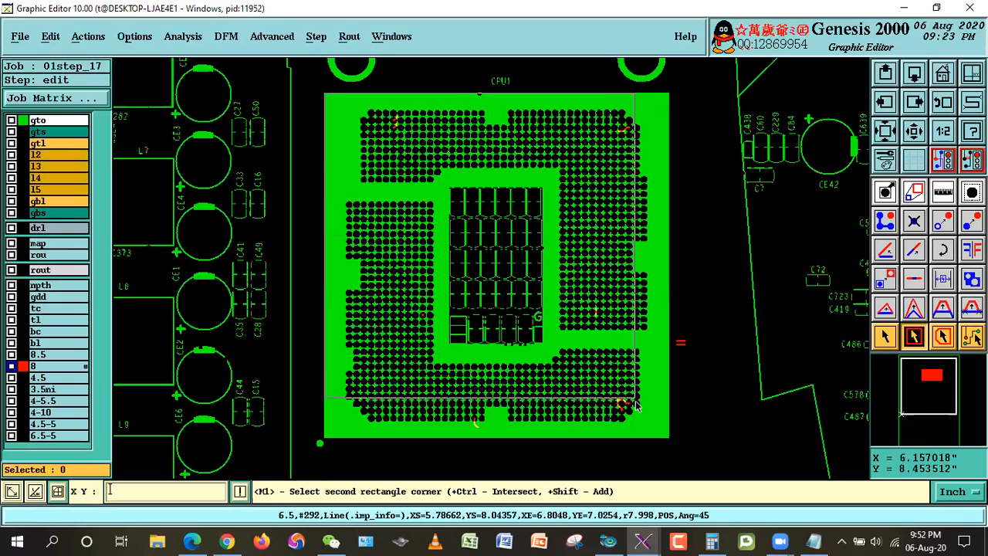
pyautogui.click(667, 437)
pyautogui.click(51, 36)
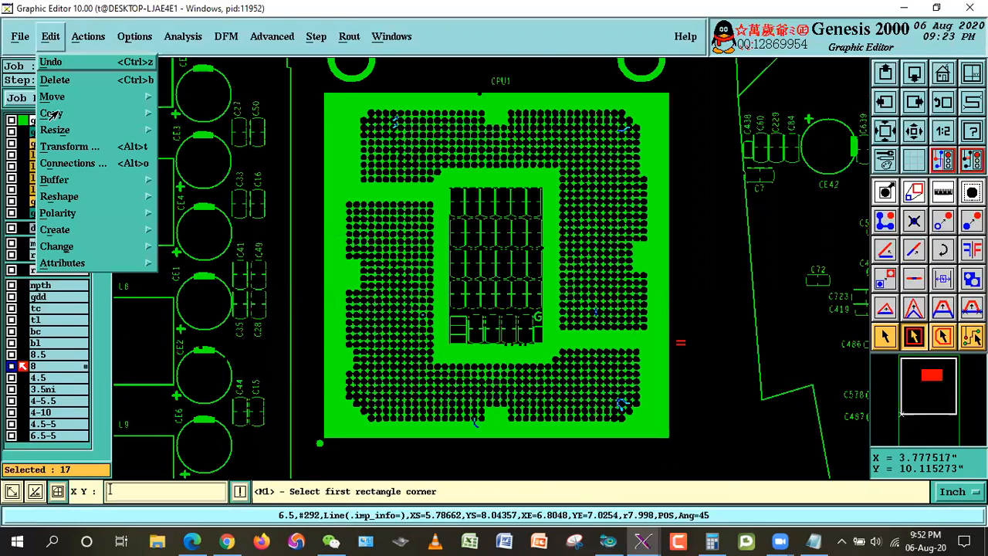
pyautogui.moveTo(54, 99)
pyautogui.click(185, 115)
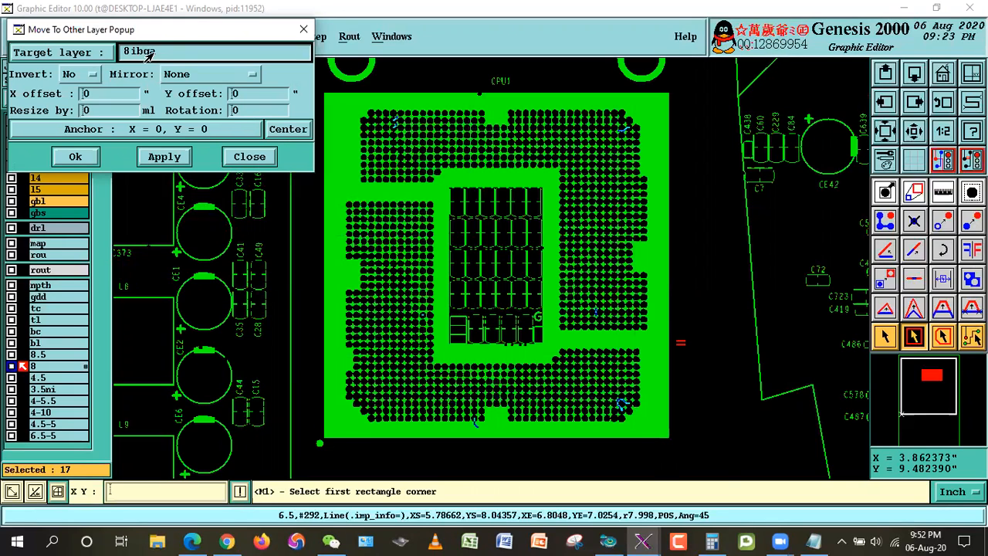
pyautogui.click(165, 156)
pyautogui.click(389, 317)
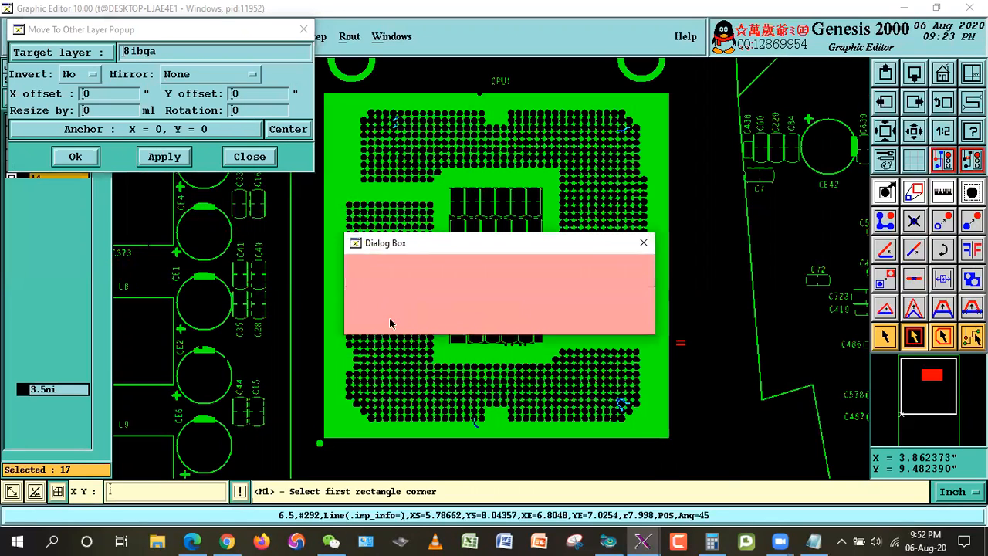
# Step: Select the layer 8 lines inside the PCH1 outline, including those crossing its border
pyautogui.click(923, 72)
pyautogui.rightClick(577, 266)
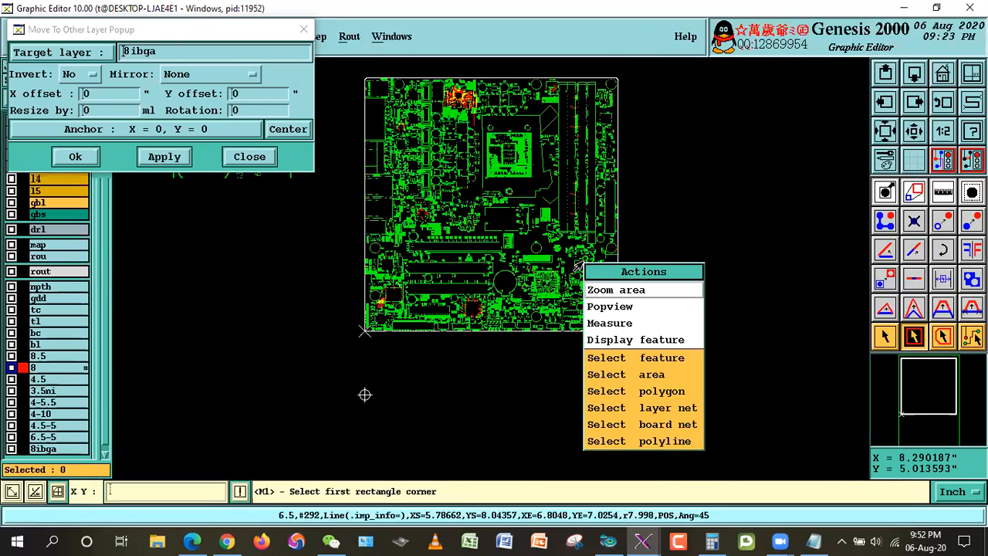
pyautogui.click(618, 291)
pyautogui.click(513, 251)
pyautogui.click(573, 312)
pyautogui.click(355, 131)
pyautogui.click(621, 398)
pyautogui.click(914, 336)
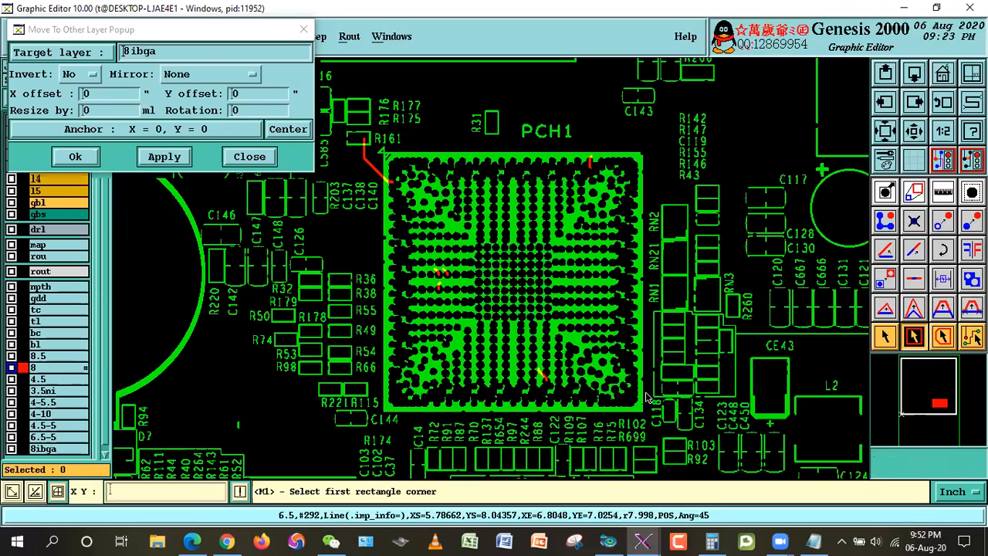
pyautogui.click(385, 415)
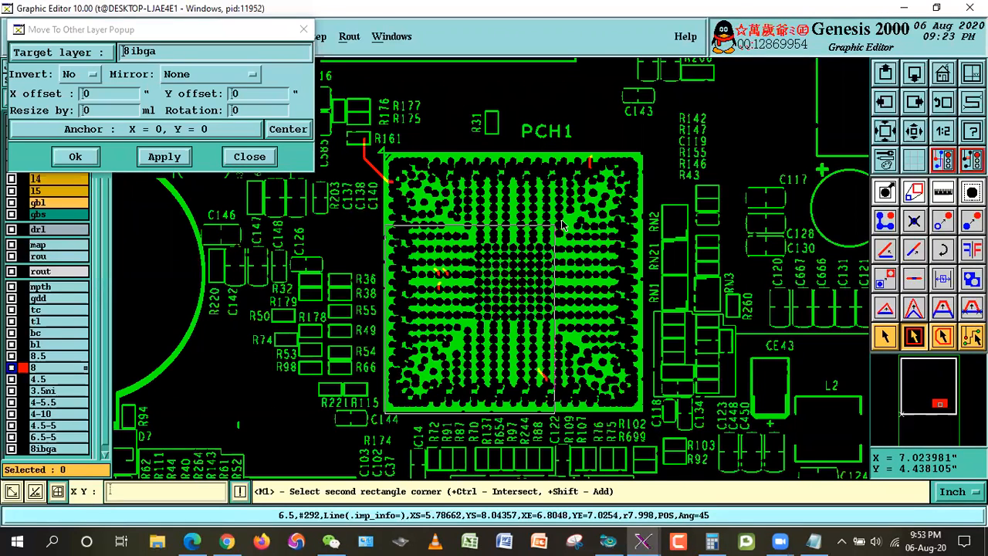
pyautogui.click(644, 158)
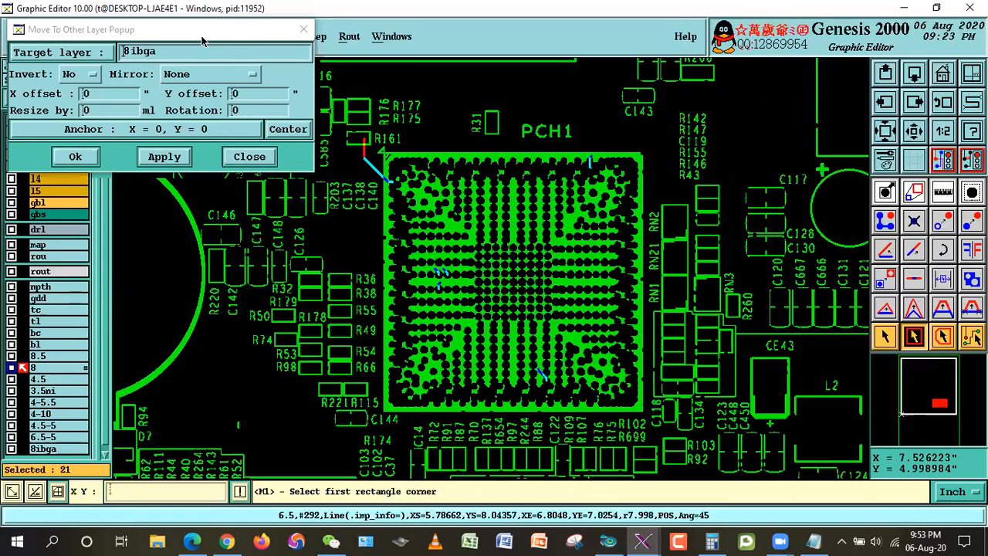
# Step: Display the gts layer and deselect the diagonal line running from R161 to the corner of PCH1
pyautogui.moveTo(201, 40); pyautogui.dragTo(107, 61)
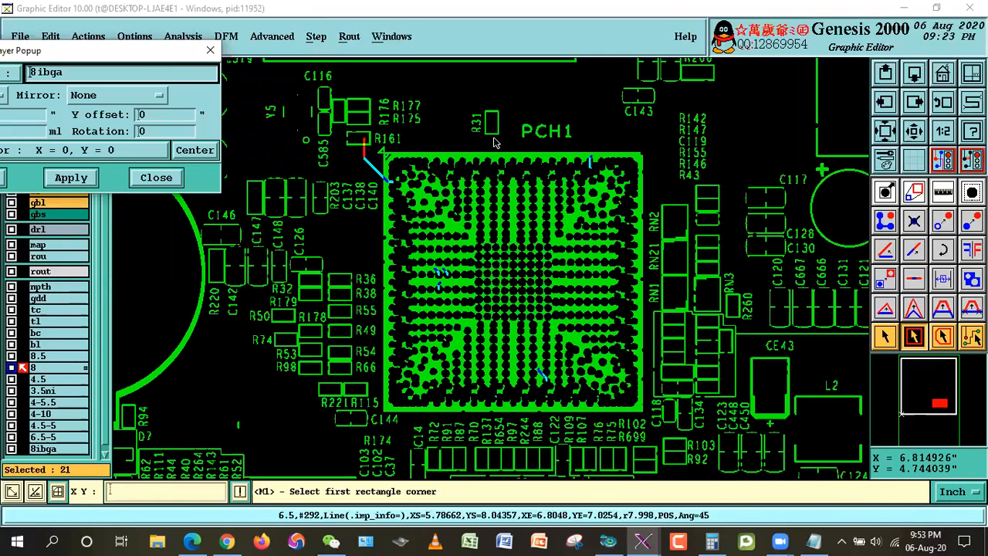
pyautogui.rightClick(503, 176)
pyautogui.click(556, 170)
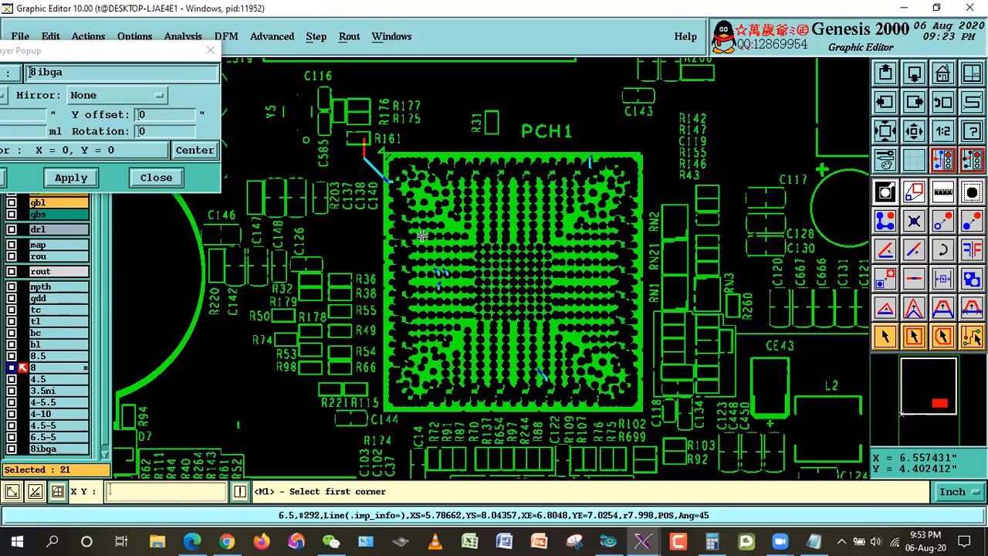
pyautogui.click(331, 116)
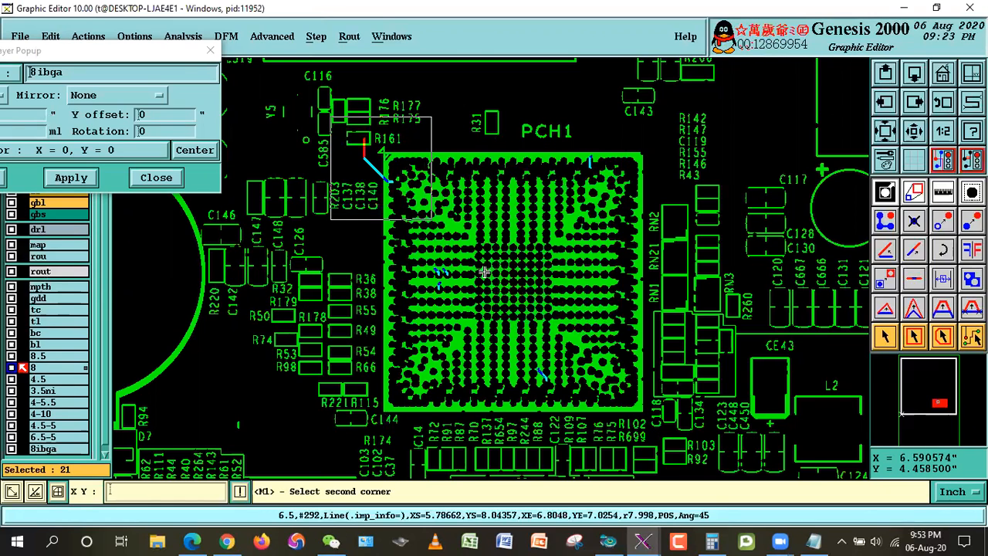
pyautogui.click(510, 303)
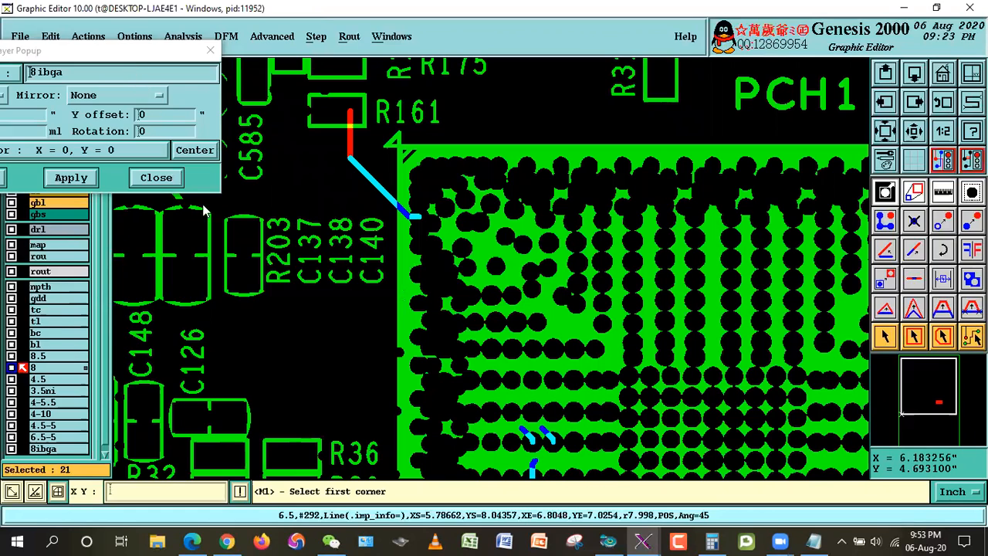
pyautogui.moveTo(103, 54); pyautogui.dragTo(205, 210)
pyautogui.click(58, 133)
pyautogui.click(320, 134)
pyautogui.click(453, 283)
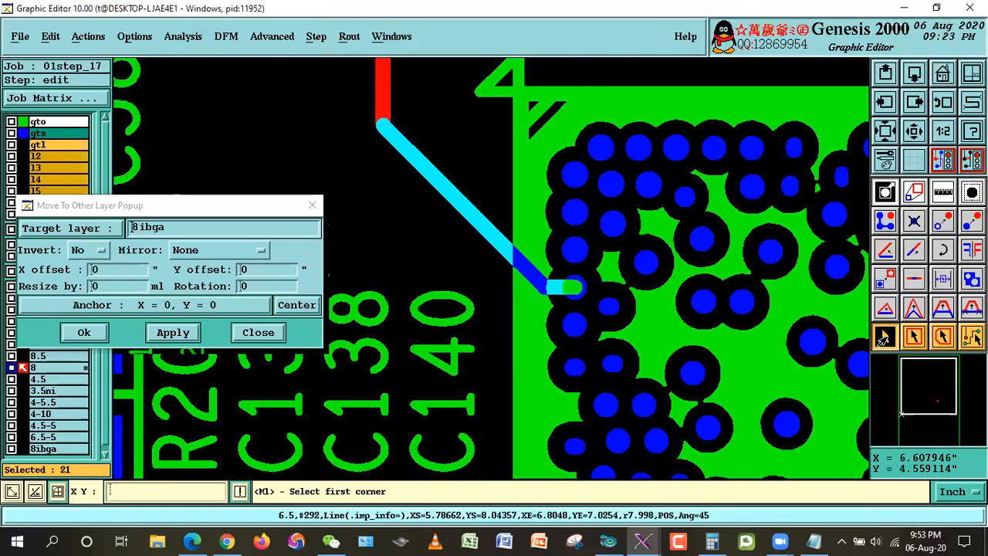
pyautogui.click(885, 337)
pyautogui.click(430, 173)
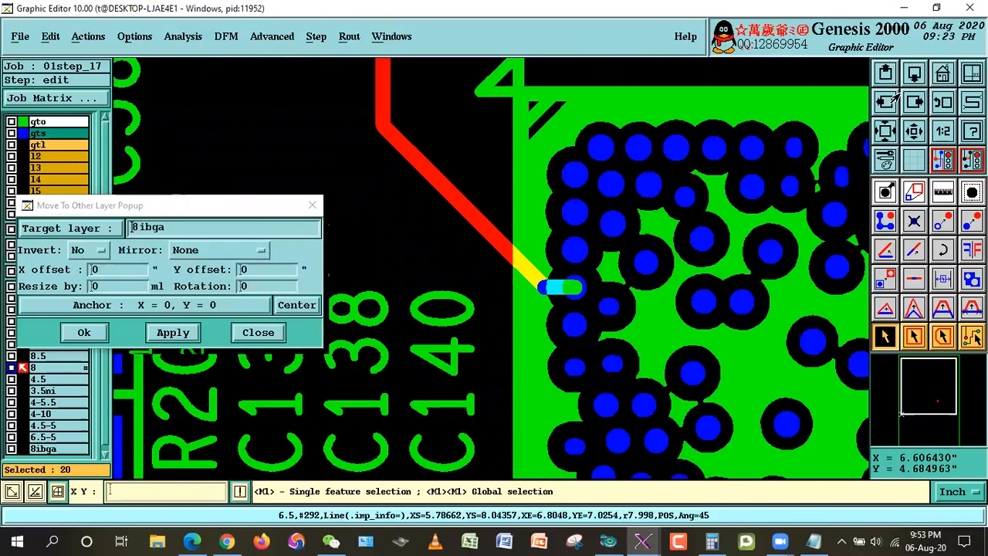
# Step: Move the selected PCH1 lines to layer 8ibga, and hide the gts and gto layers
pyautogui.click(950, 104)
pyautogui.click(915, 132)
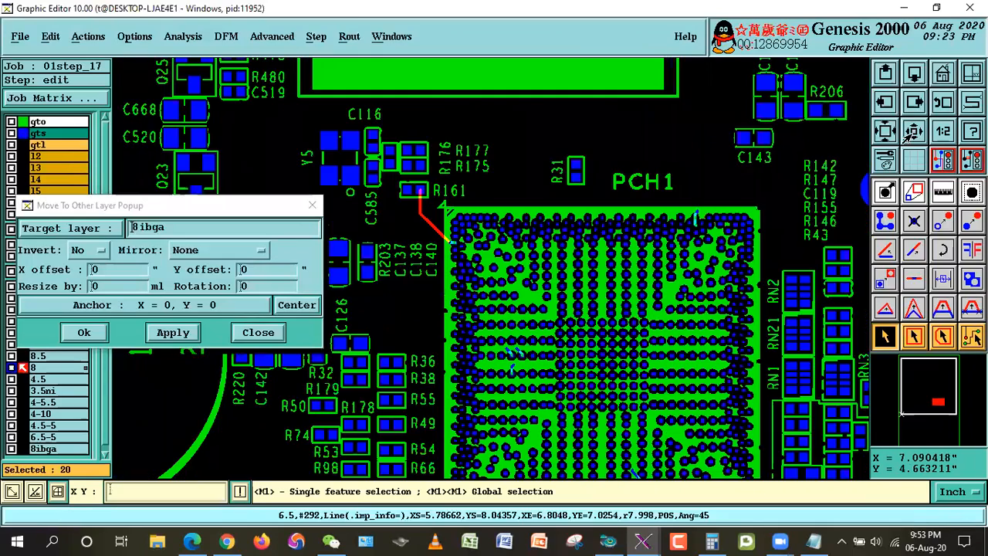
pyautogui.click(913, 133)
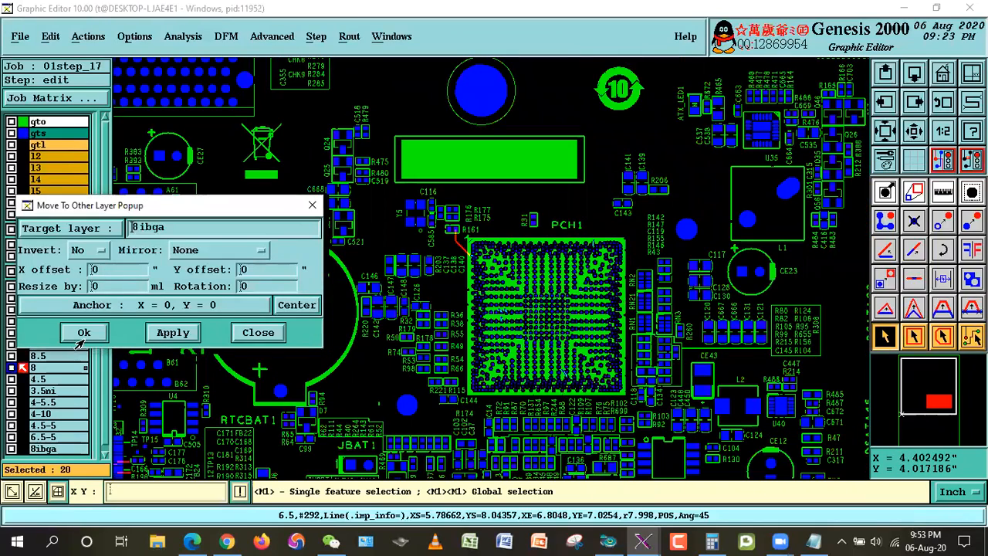
pyautogui.click(81, 339)
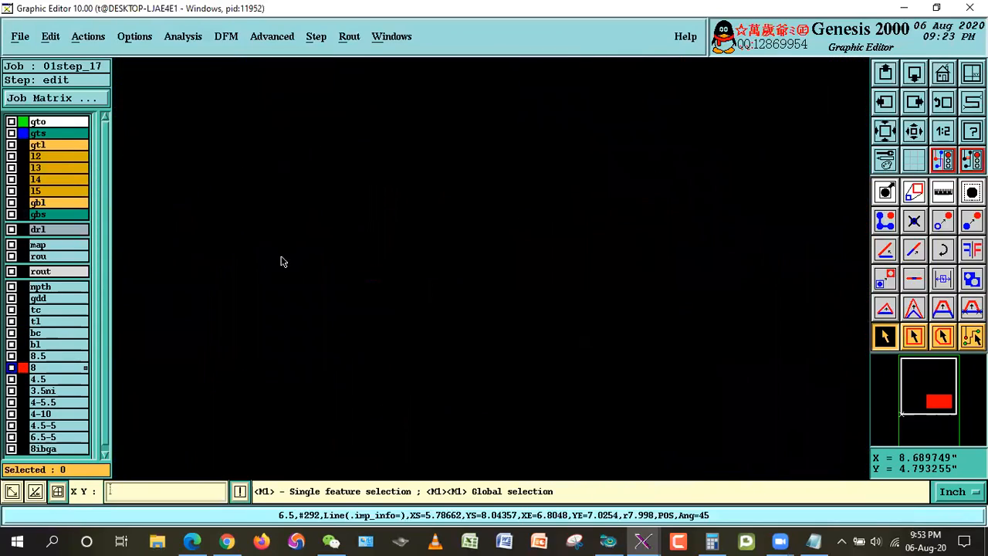
pyautogui.click(40, 136)
pyautogui.click(51, 124)
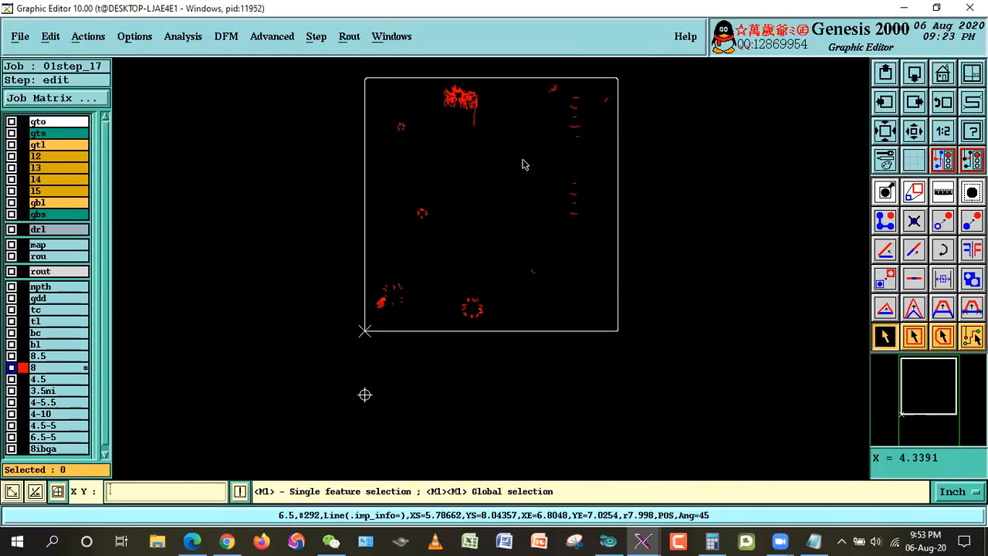
# Step: Switch to the Notepad notes and the impedance table PDF to review the enlargement rules for lines outside the BGA
pyautogui.click(813, 542)
pyautogui.click(80, 250)
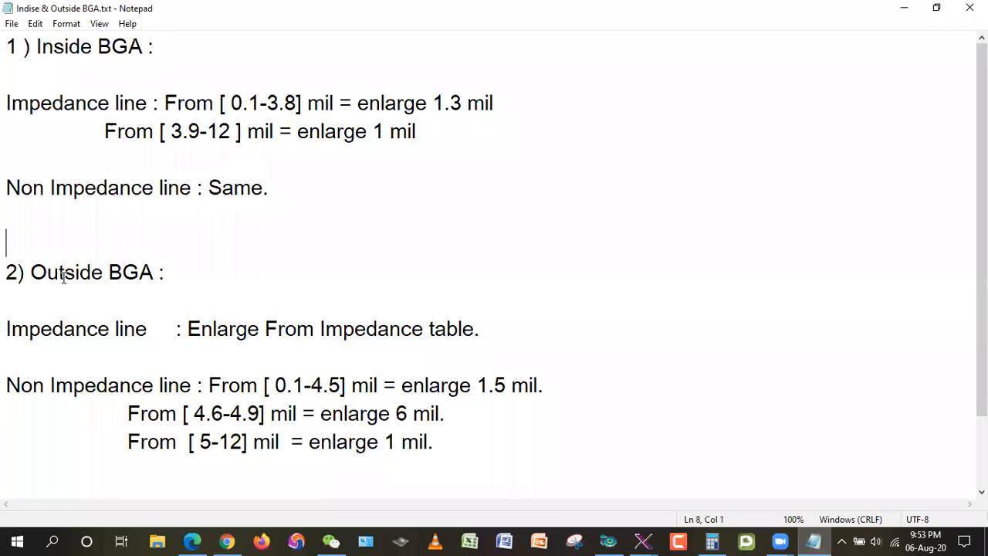
pyautogui.moveTo(28, 273); pyautogui.dragTo(164, 273)
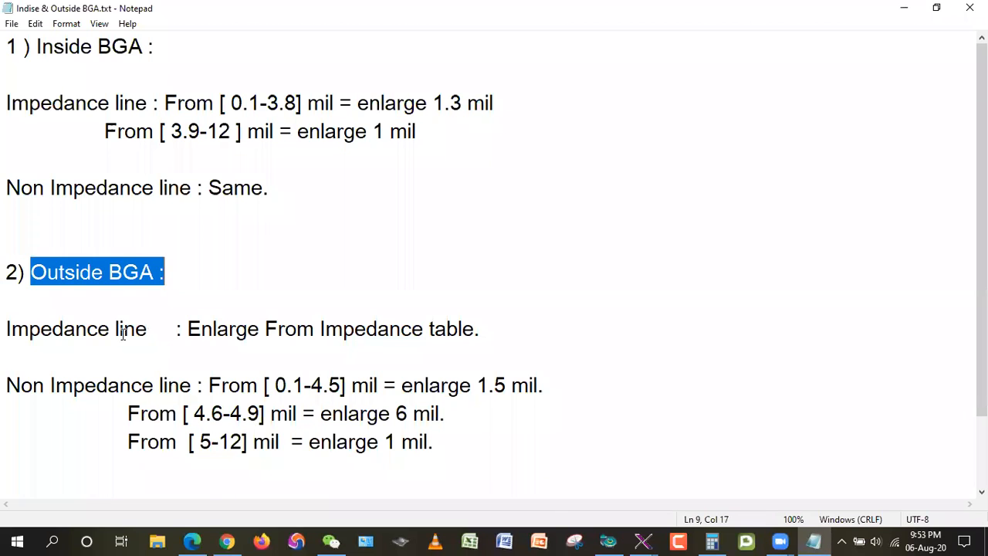
pyautogui.click(191, 534)
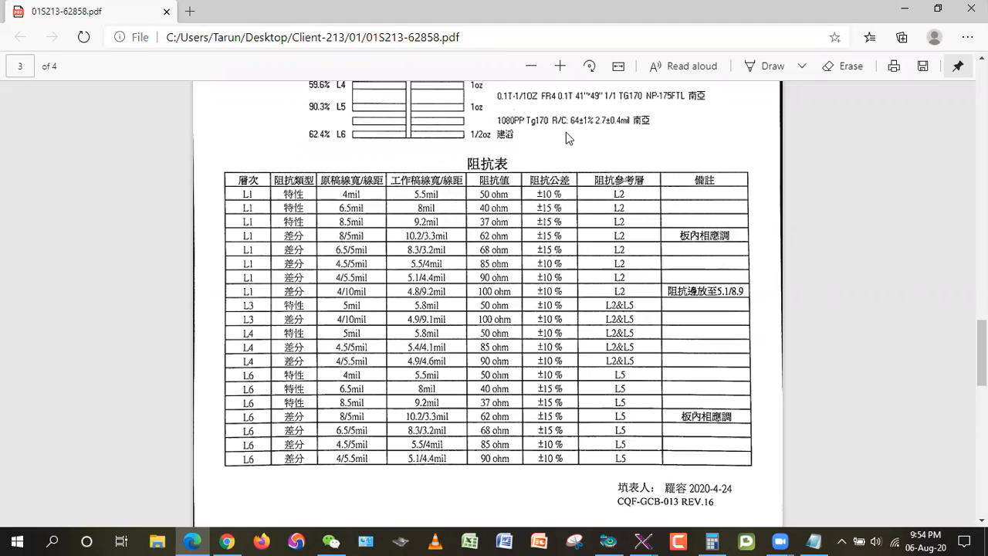
pyautogui.click(904, 8)
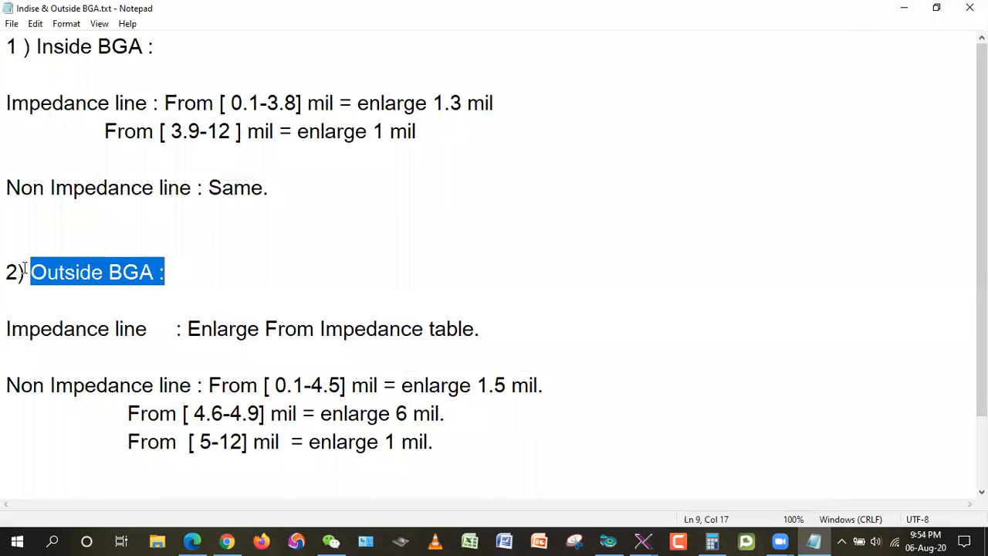
pyautogui.moveTo(21, 385); pyautogui.dragTo(189, 388)
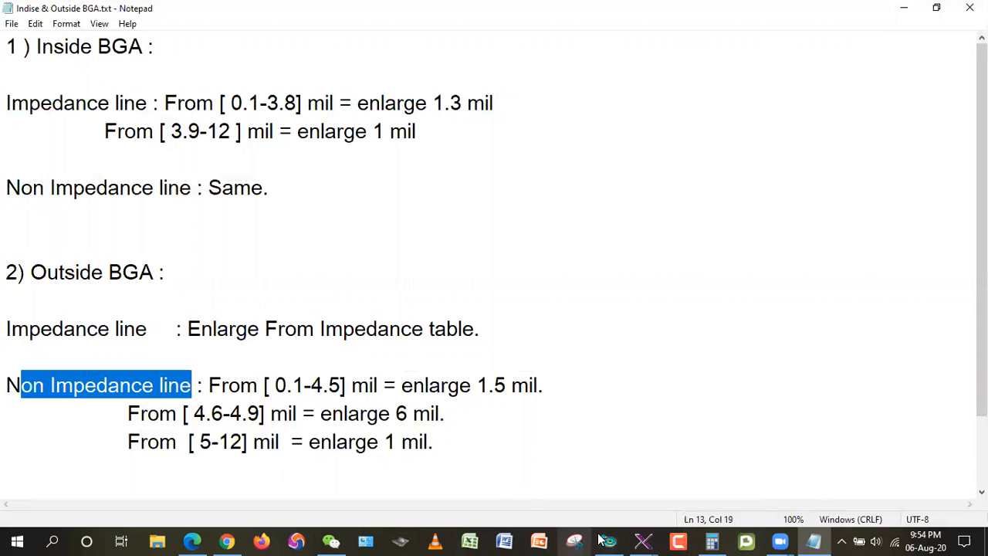
pyautogui.moveTo(643, 540)
pyautogui.click(773, 476)
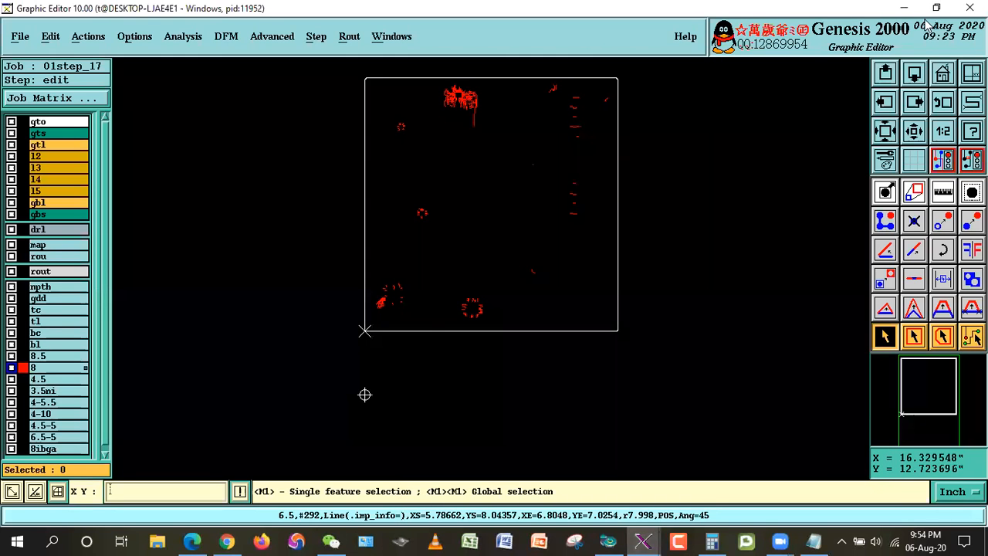
pyautogui.hotkey('alt', 'Tab')
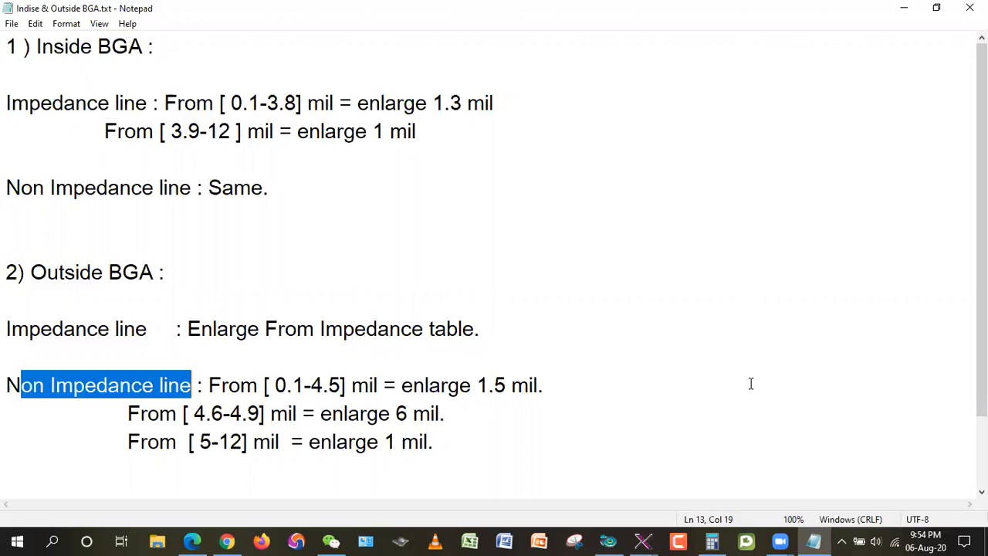
# Step: Calculate 0.999 + 8 in Calculator to work out the enlarged width of the 8 mil lines, and put the notes away
pyautogui.click(712, 541)
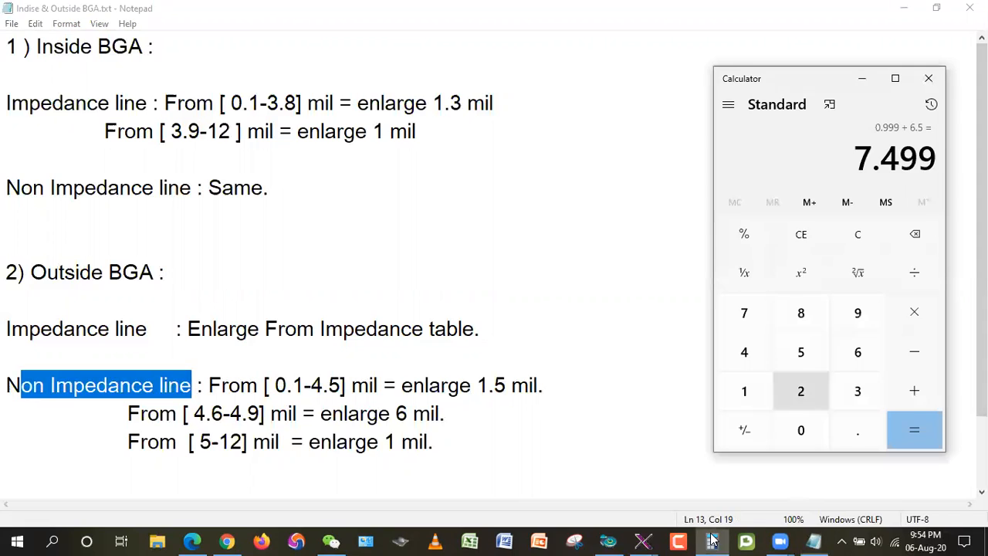
pyautogui.click(854, 240)
pyautogui.click(869, 436)
pyautogui.click(859, 313)
pyautogui.click(859, 312)
pyautogui.click(858, 313)
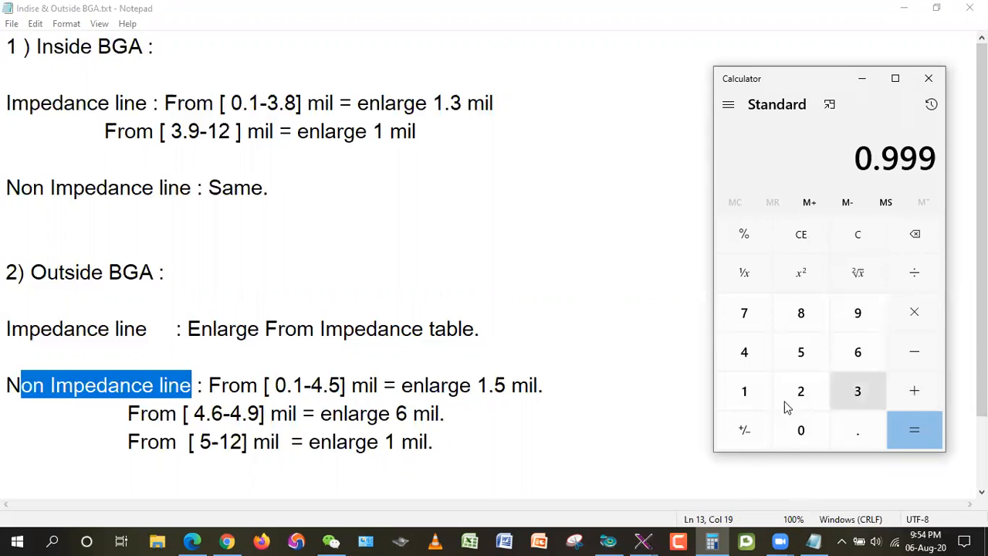
pyautogui.click(913, 394)
pyautogui.click(812, 318)
pyautogui.click(914, 425)
pyautogui.click(904, 8)
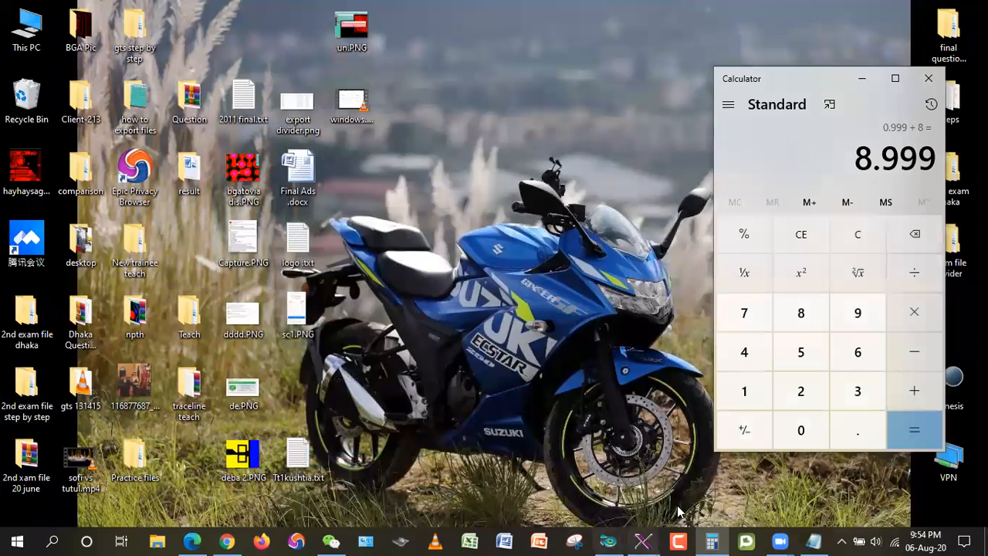
# Step: Return to the Genesis Graphic Editor and check the line widths already used in layer tl with its features histogram
pyautogui.moveTo(641, 540)
pyautogui.click(783, 479)
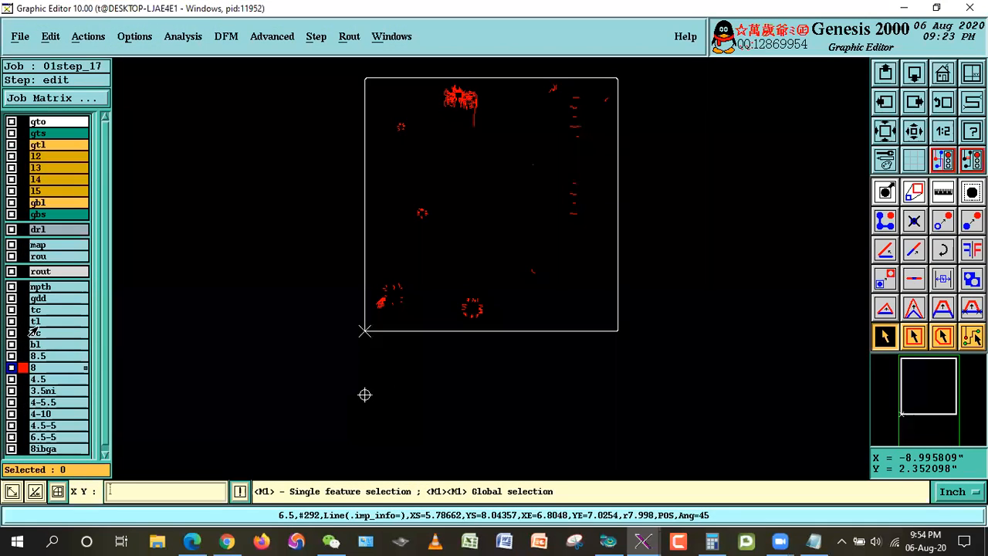
pyautogui.rightClick(35, 321)
pyautogui.click(85, 196)
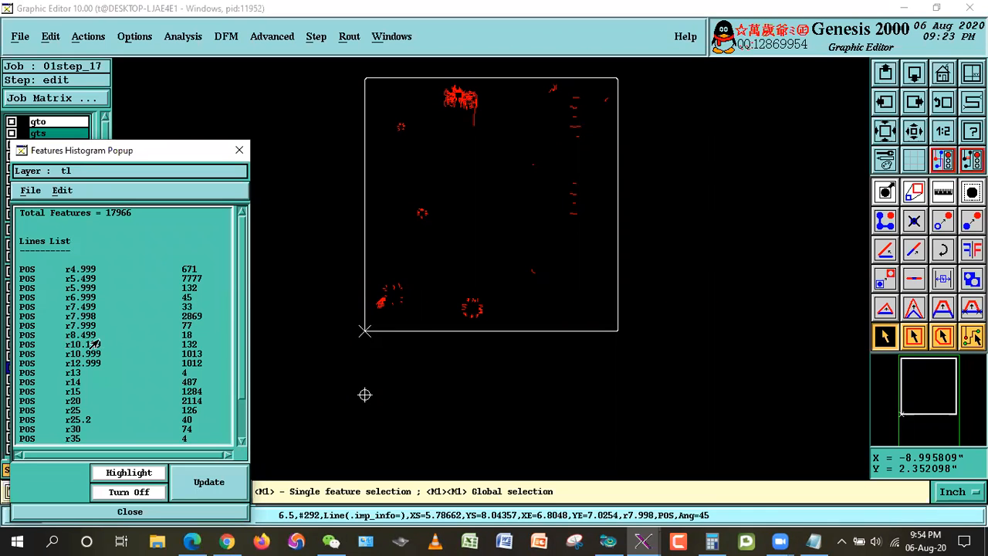
pyautogui.click(116, 513)
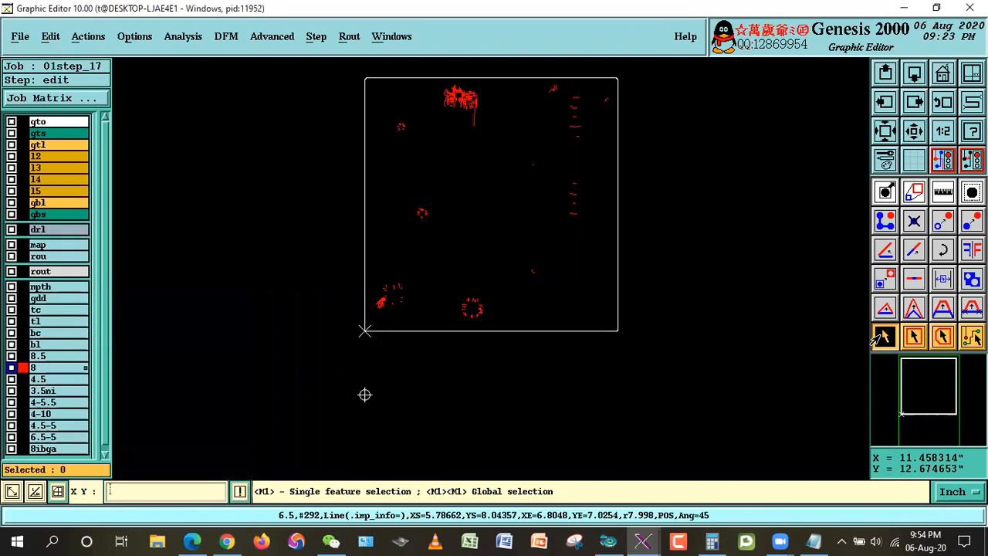
# Step: Globally resize all features on layer 8 by 0.999 mil without corner control
pyautogui.click(46, 36)
pyautogui.moveTo(77, 129)
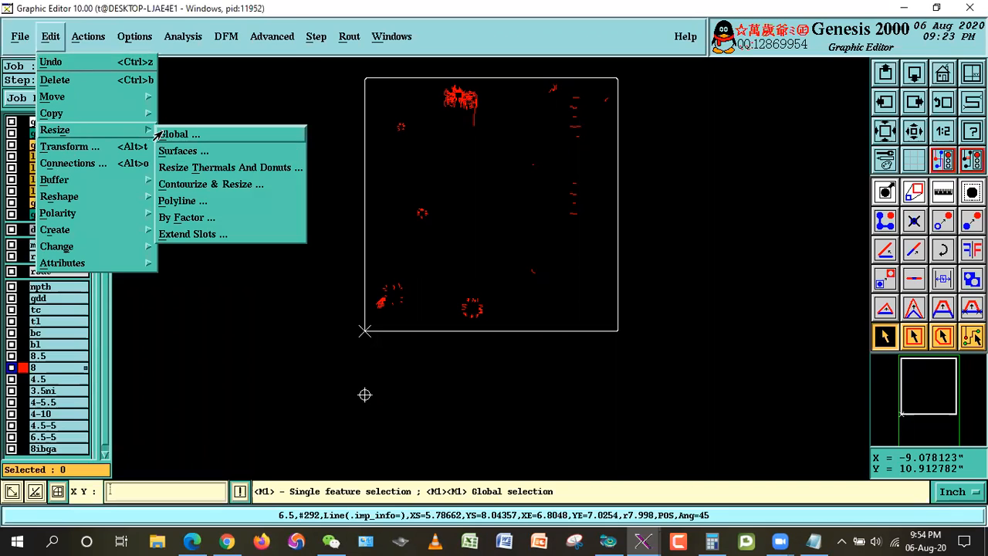
pyautogui.click(166, 132)
pyautogui.click(72, 125)
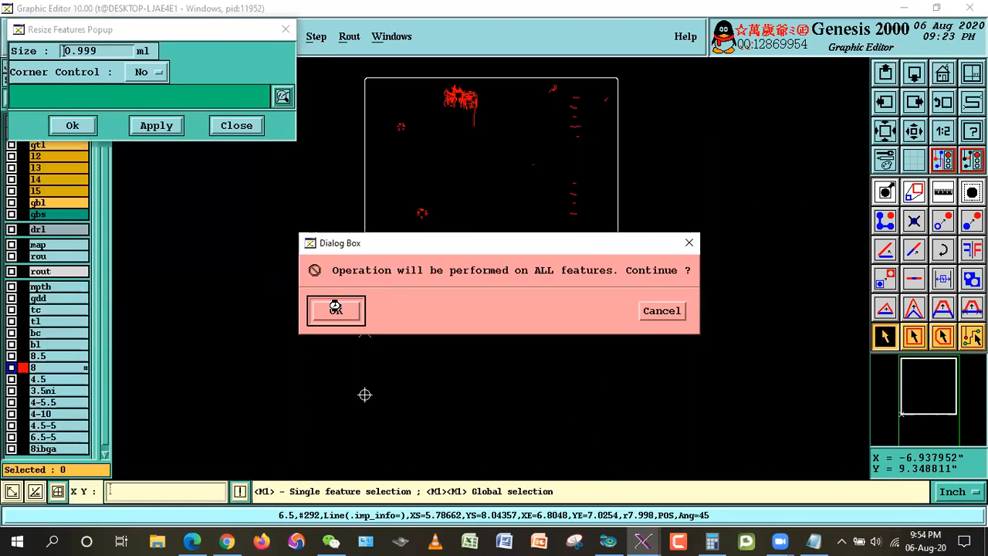
pyautogui.click(333, 307)
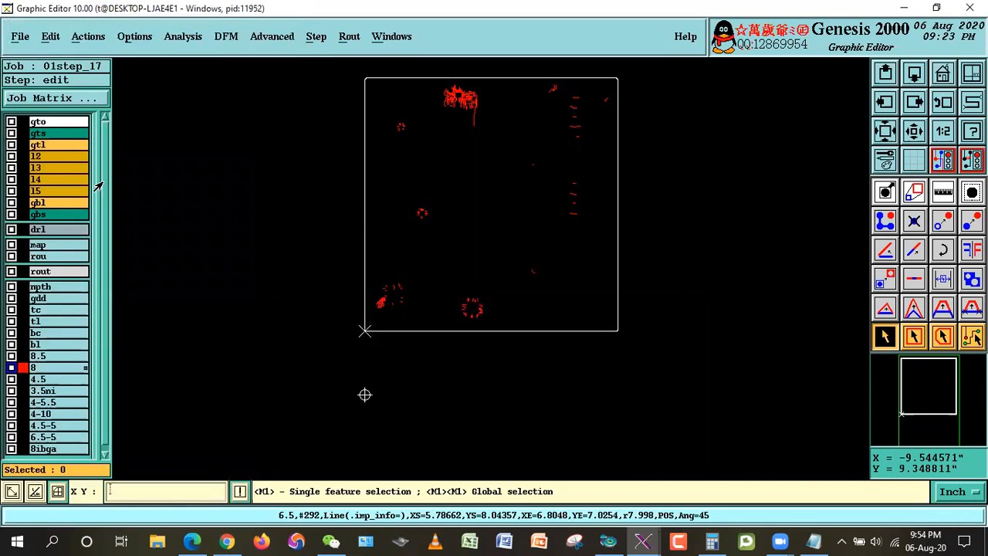
# Step: Display layer tl and move all the enlarged layer 8 lines into it with zero offset and no resizing
pyautogui.click(50, 37)
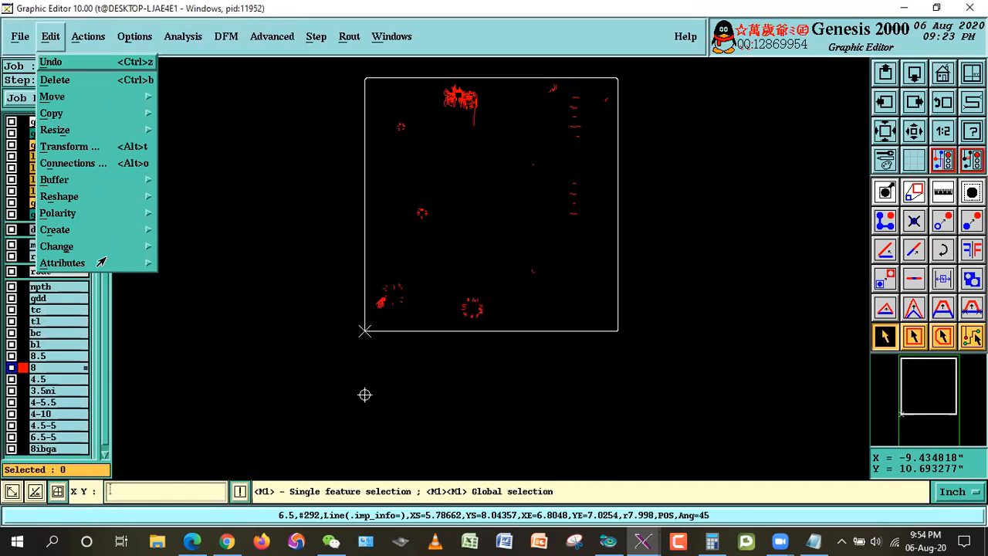
pyautogui.click(872, 340)
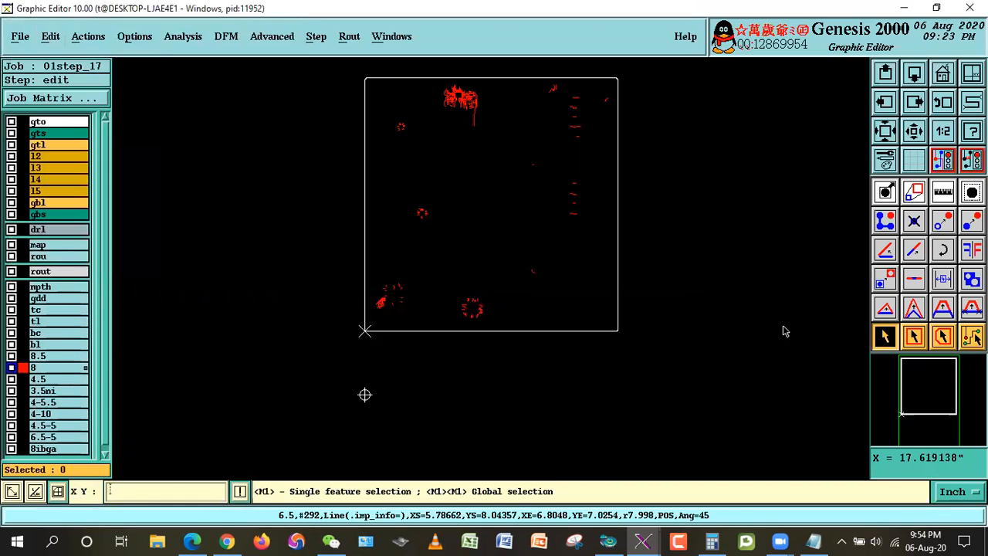
pyautogui.click(23, 321)
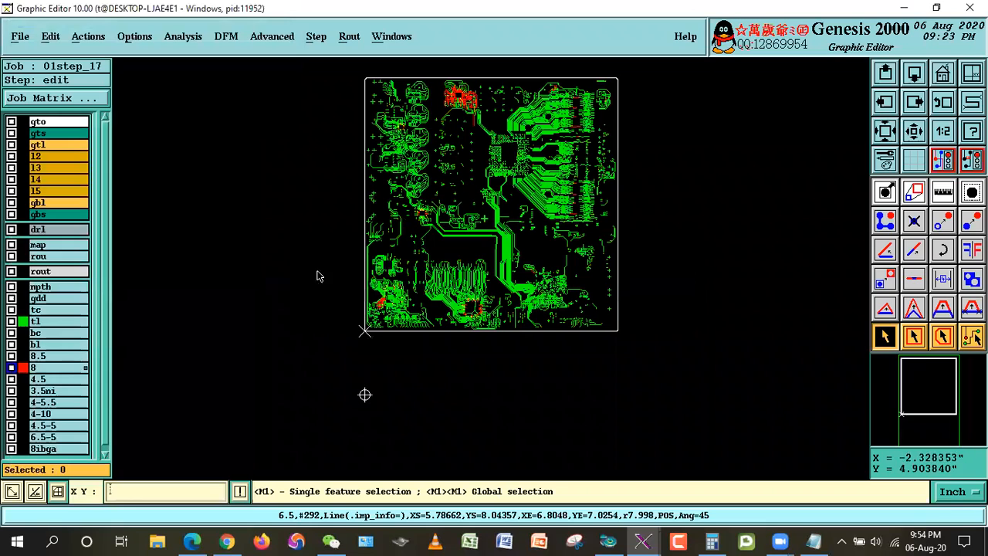
pyautogui.click(51, 36)
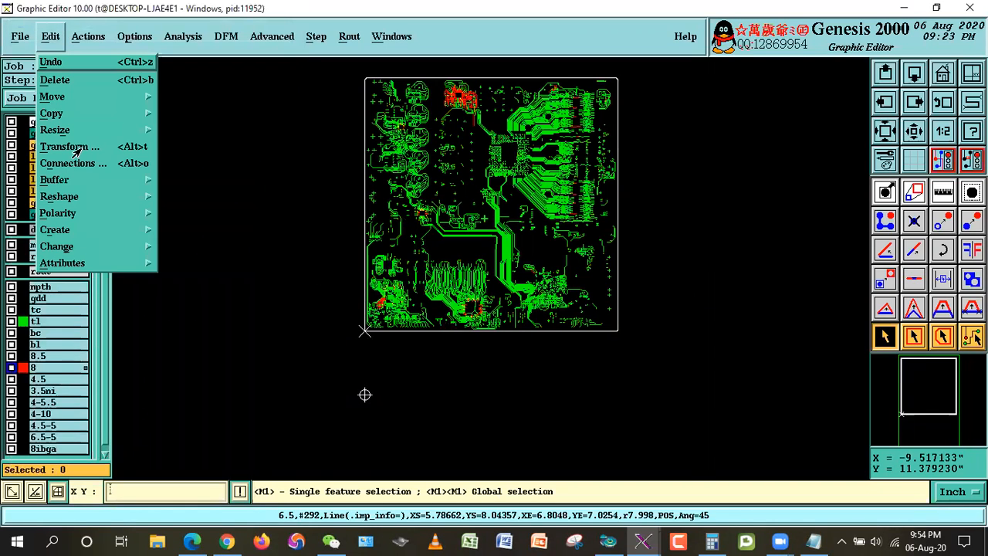
pyautogui.moveTo(62, 97)
pyautogui.click(210, 115)
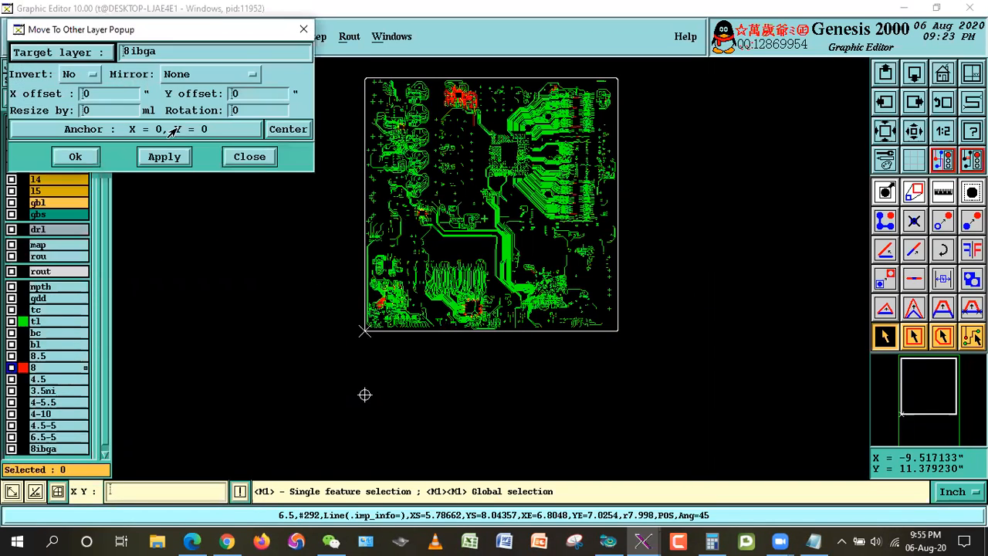
pyautogui.click(77, 53)
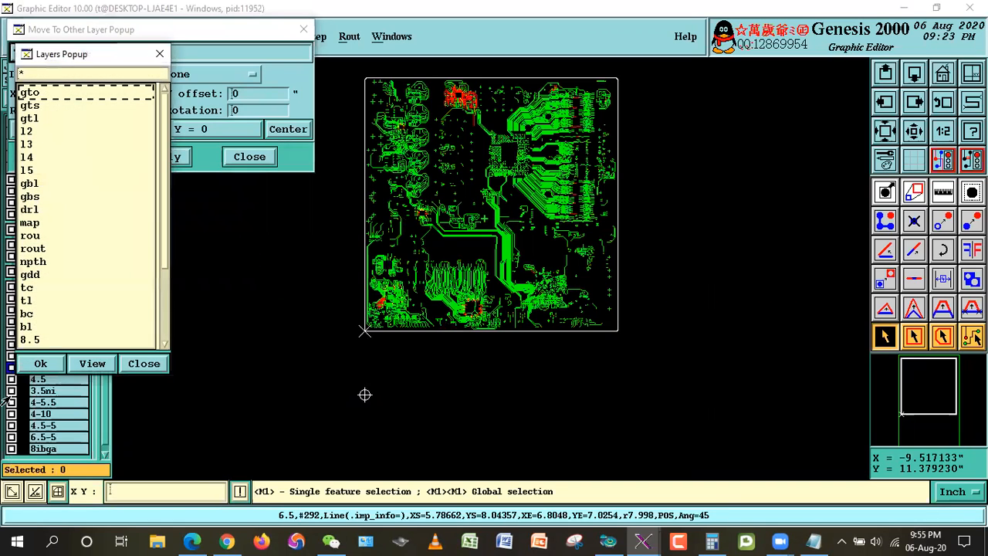
pyautogui.doubleClick(28, 300)
pyautogui.click(75, 157)
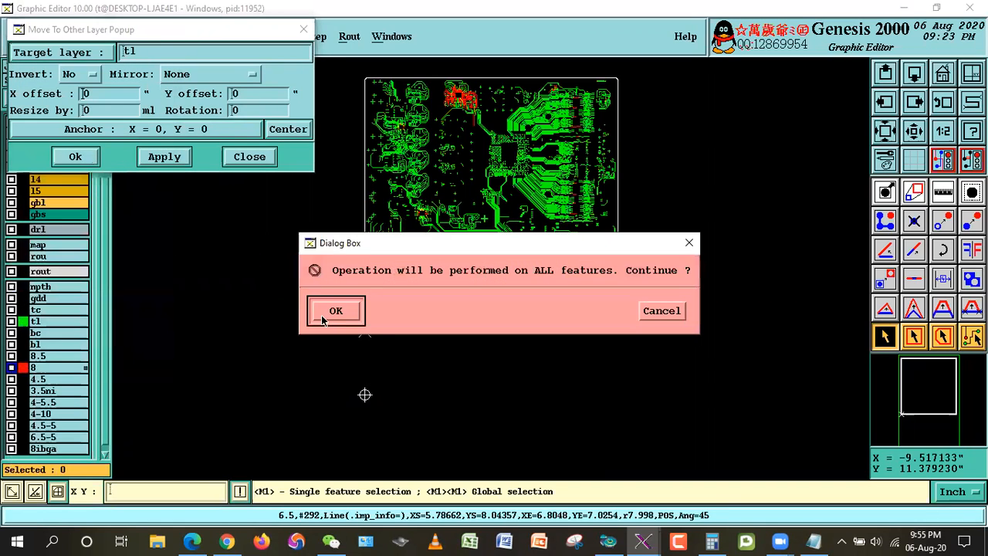
pyautogui.click(337, 310)
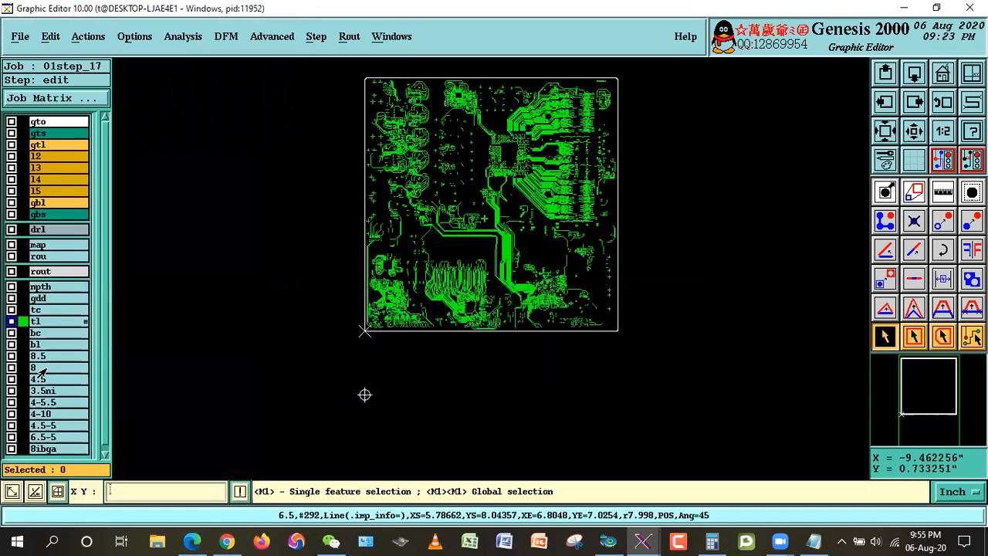
# Step: Delete the emptied layer 8, and display layer 8ibga as the work layer in place of tl
pyautogui.rightClick(77, 368)
pyautogui.moveTo(90, 347)
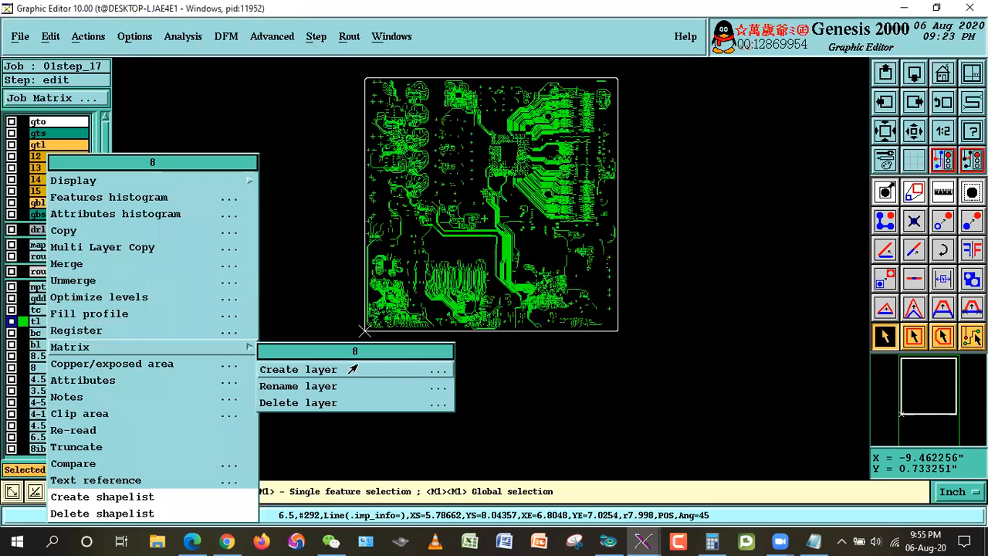
pyautogui.click(313, 403)
pyautogui.press('Return')
pyautogui.press('Return')
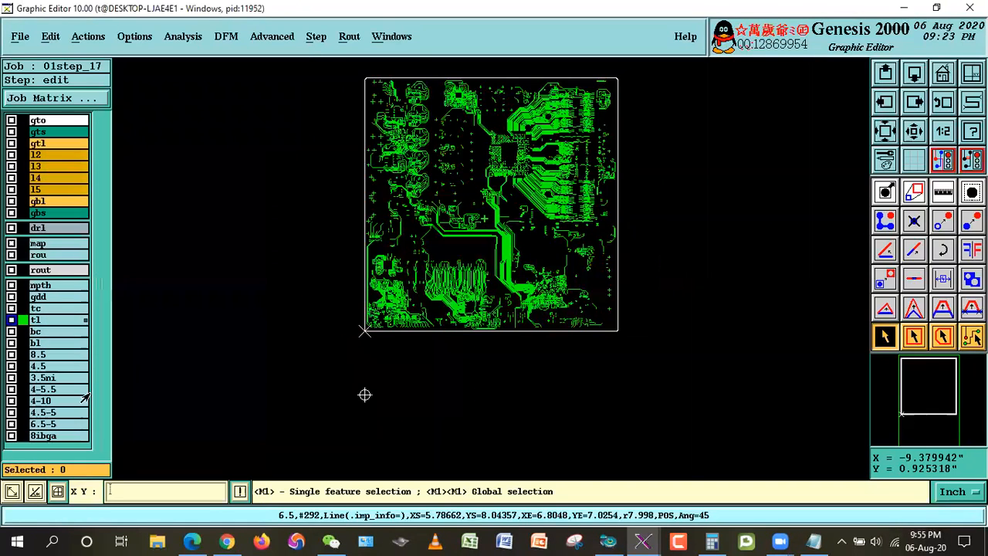
pyautogui.click(37, 320)
pyautogui.click(40, 435)
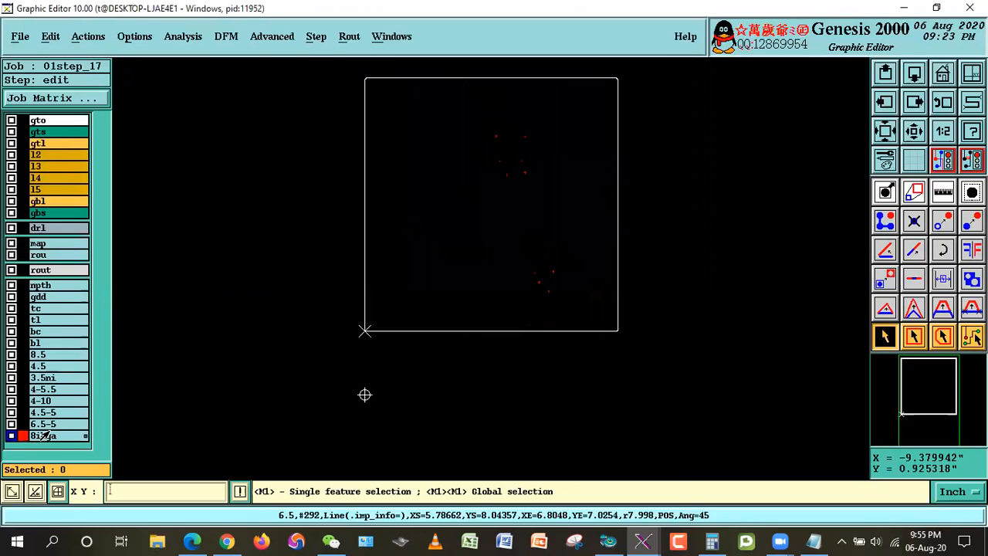
# Step: Review the Inside BGA rule in the Notepad notes for enlarging impedance lines from 3.9 to 12 mil
pyautogui.click(814, 541)
pyautogui.click(318, 224)
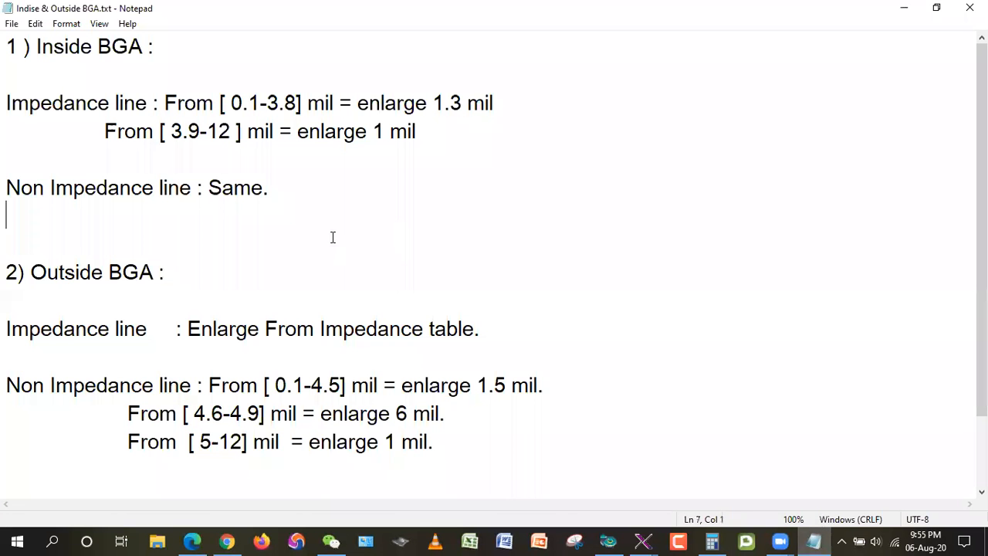
pyautogui.moveTo(23, 46); pyautogui.dragTo(154, 47)
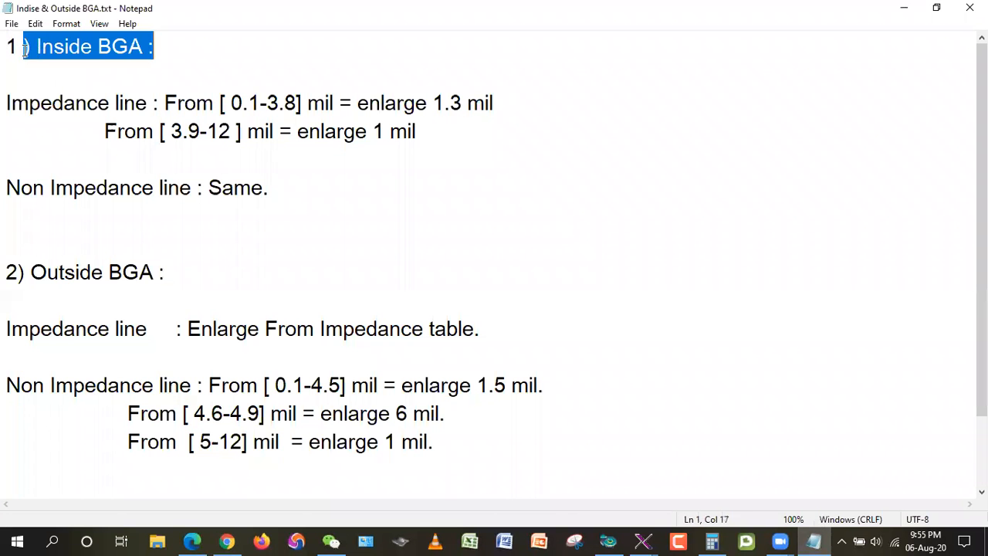
pyautogui.click(105, 131)
pyautogui.hotkey('shift', 'End')
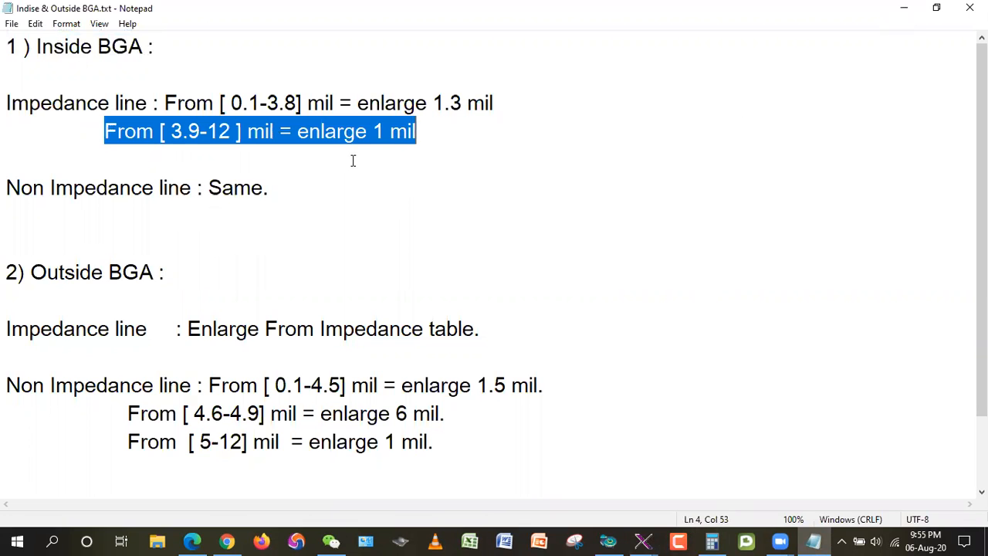
pyautogui.click(904, 8)
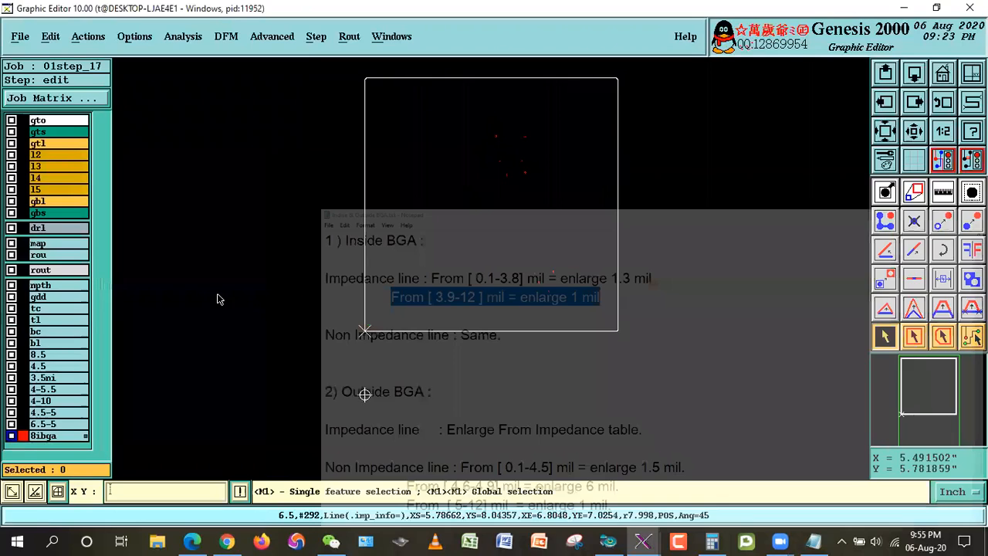
# Step: Inspect the features histogram of layer tl for line widths that the enlarged 8ibga lines could duplicate
pyautogui.rightClick(36, 321)
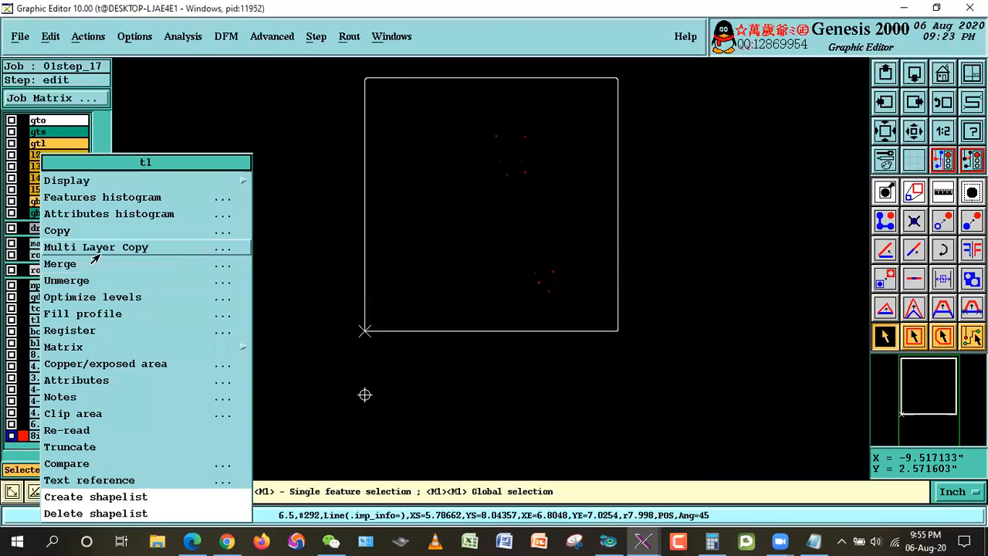
pyautogui.click(92, 197)
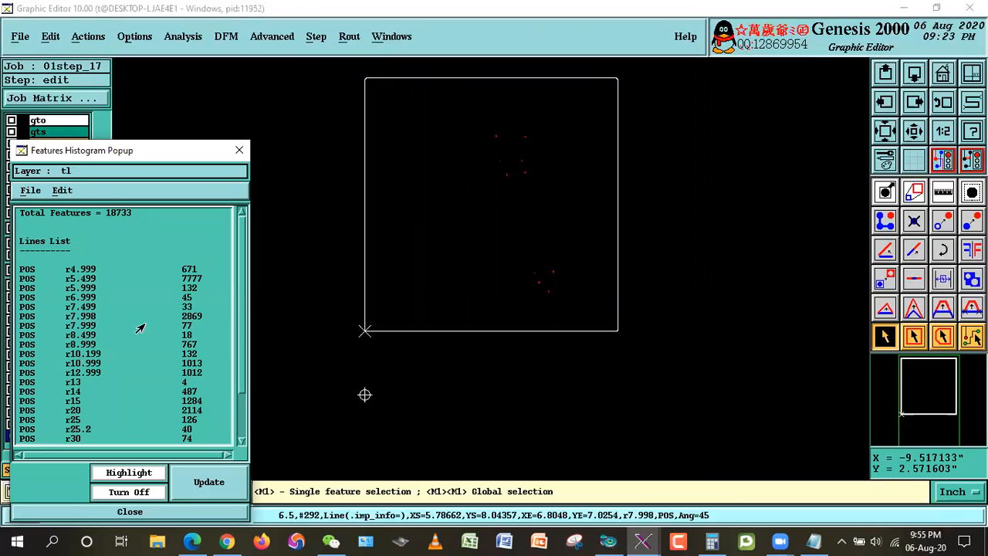
pyautogui.click(96, 512)
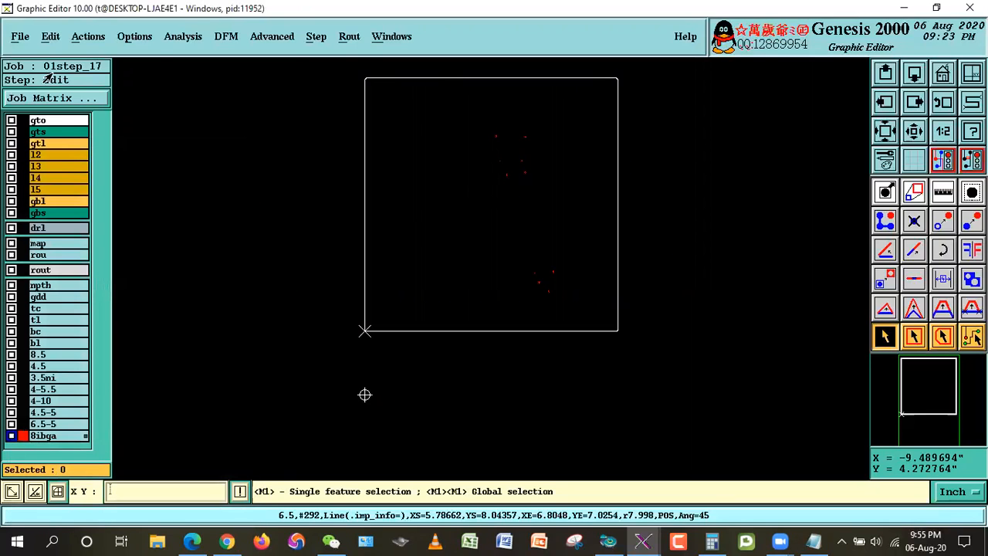
# Step: Resize the features of layer 8ibga by 0.998 mil with no corner control
pyautogui.click(50, 37)
pyautogui.moveTo(70, 132)
pyautogui.click(167, 133)
pyautogui.click(114, 51)
pyautogui.press('BackSpace')
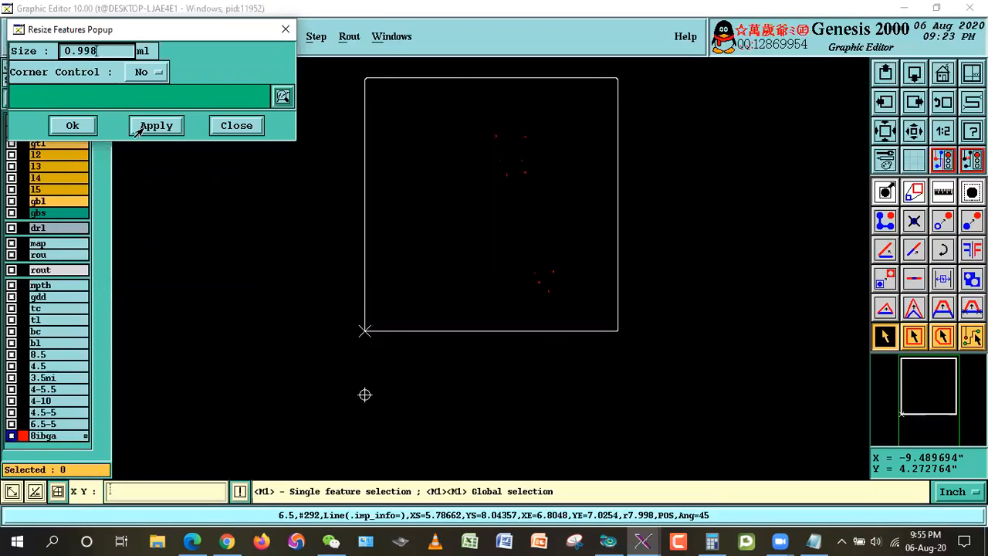
pyautogui.click(77, 131)
pyautogui.click(336, 309)
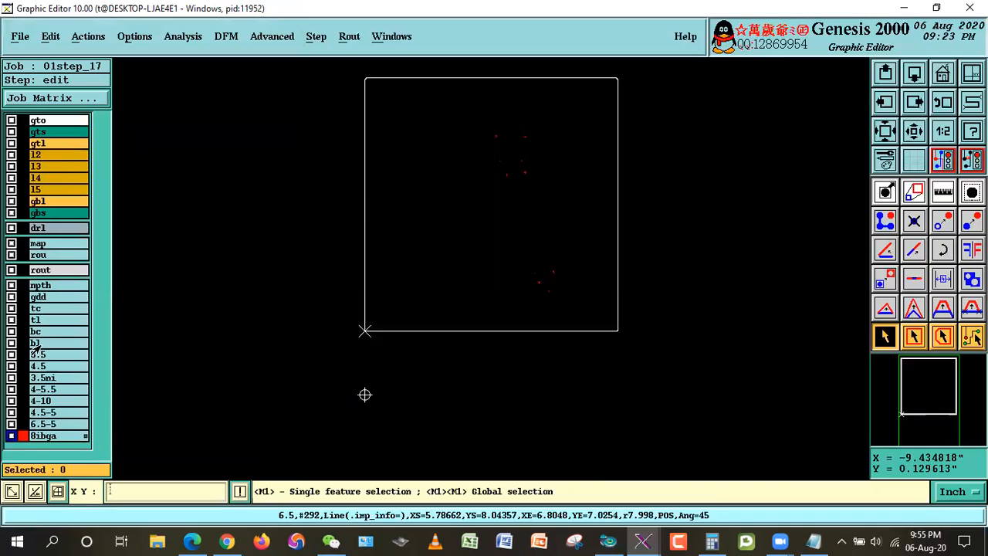
# Step: Display layer tl and move all the enlarged 8ibga lines into it
pyautogui.click(36, 322)
pyautogui.click(51, 36)
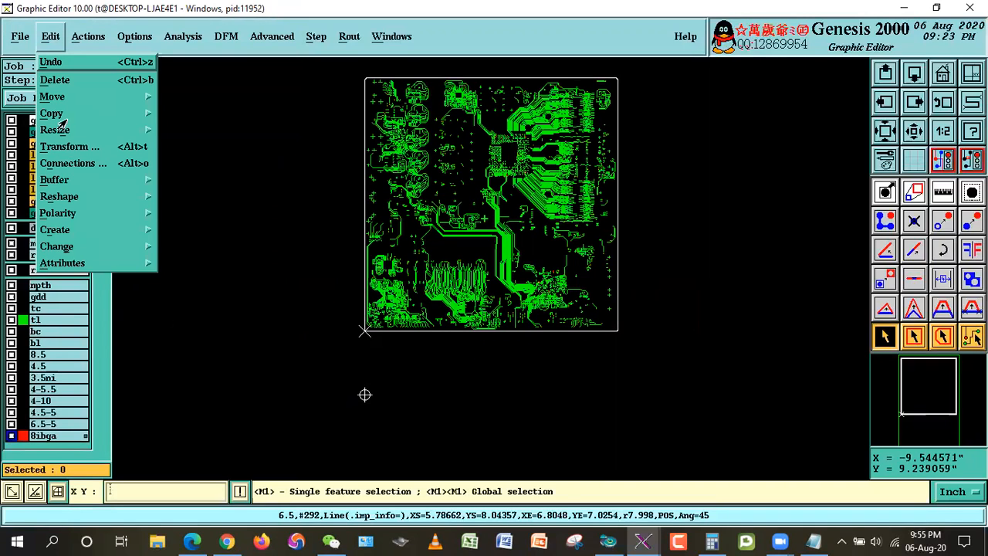
pyautogui.moveTo(65, 96)
pyautogui.click(188, 115)
pyautogui.click(75, 158)
pyautogui.click(335, 309)
# Step: Delete the emptied layer 8ibga and save the job
pyautogui.click(47, 436)
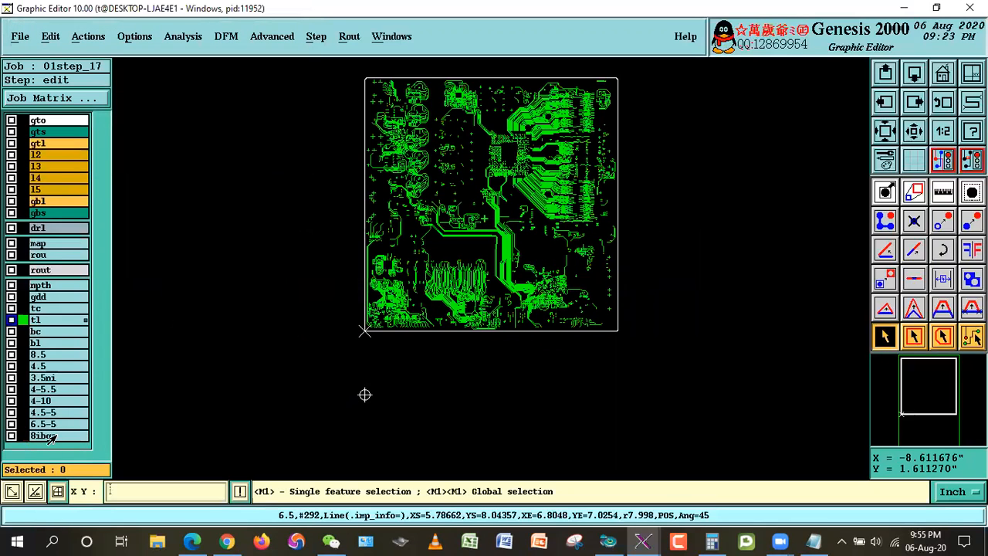
pyautogui.rightClick(48, 436)
pyautogui.moveTo(112, 347)
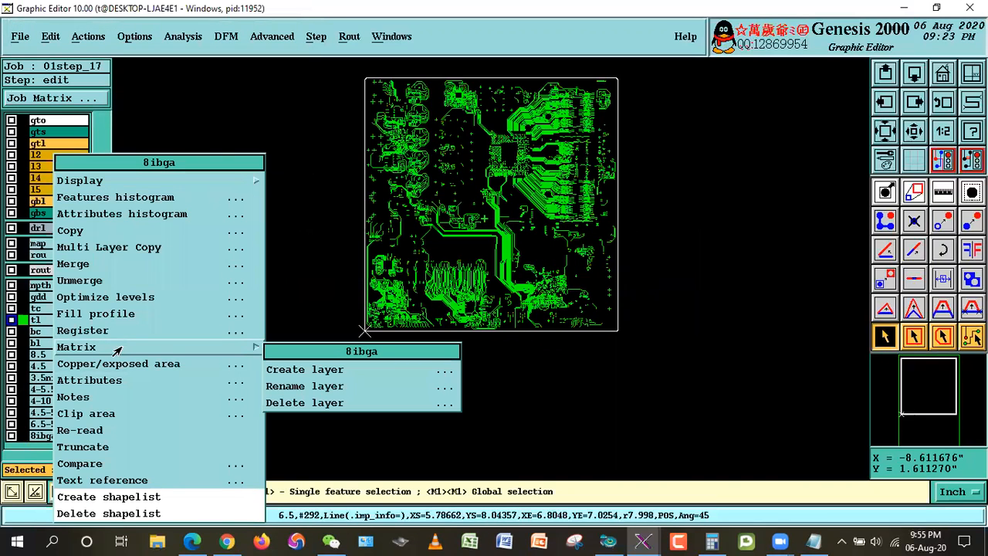
pyautogui.click(304, 403)
pyautogui.click(326, 309)
pyautogui.click(367, 310)
pyautogui.click(20, 36)
pyautogui.click(22, 51)
pyautogui.click(312, 301)
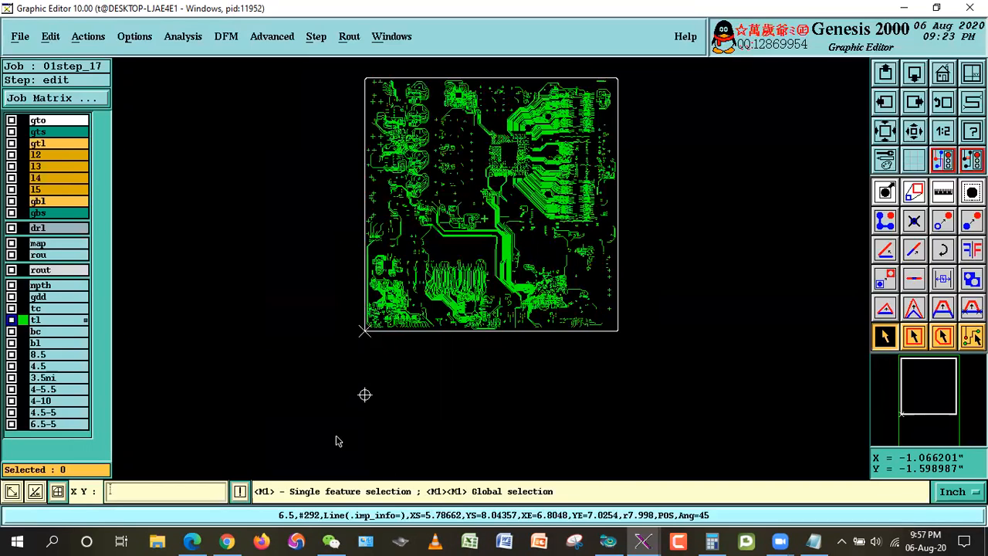
# Step: Hide layer tl, display layer 4.5-5 as the work layer and fit the board outline in the view
pyautogui.click(47, 320)
pyautogui.click(46, 415)
pyautogui.rightClick(564, 194)
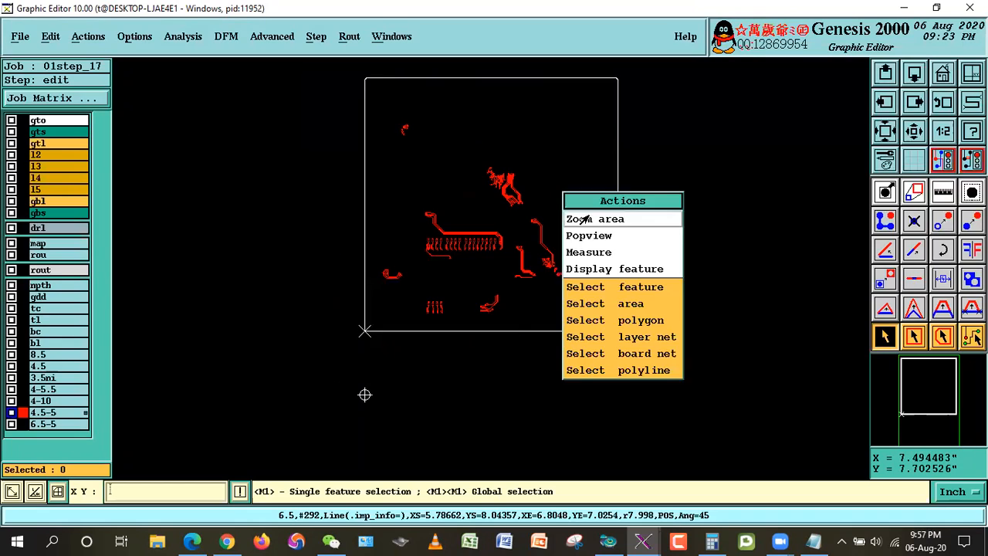
pyautogui.click(580, 219)
pyautogui.click(347, 61)
pyautogui.click(669, 359)
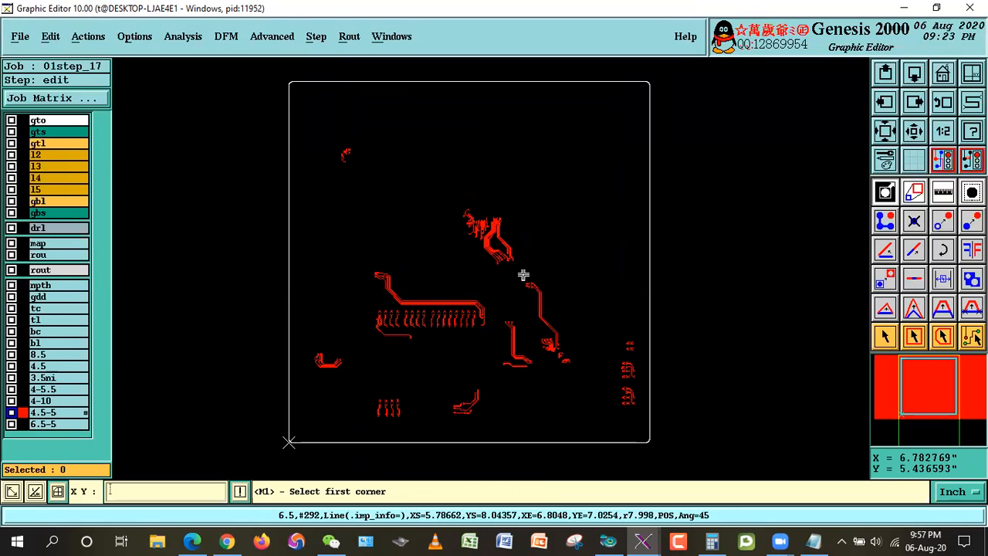
pyautogui.click(885, 340)
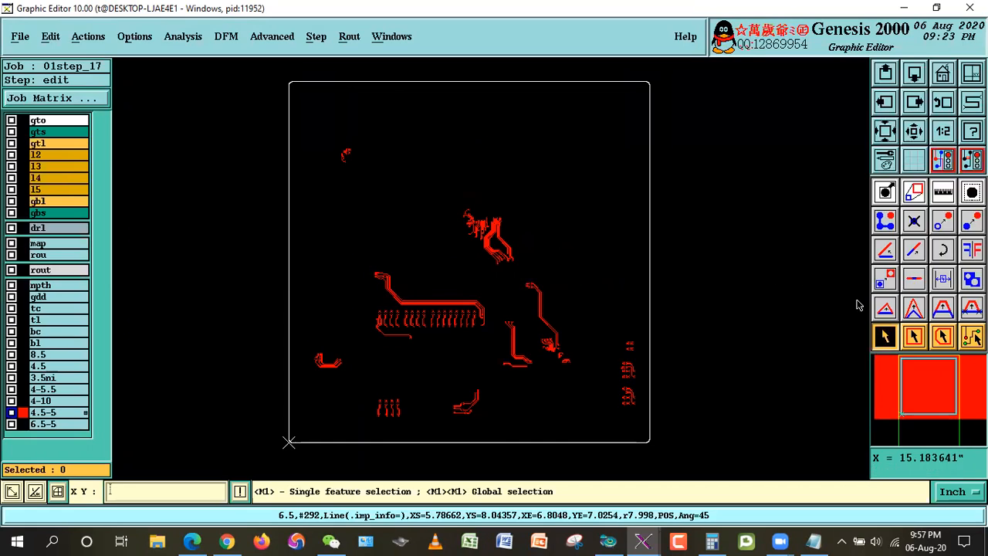
pyautogui.click(913, 337)
pyautogui.click(437, 190)
pyautogui.click(531, 283)
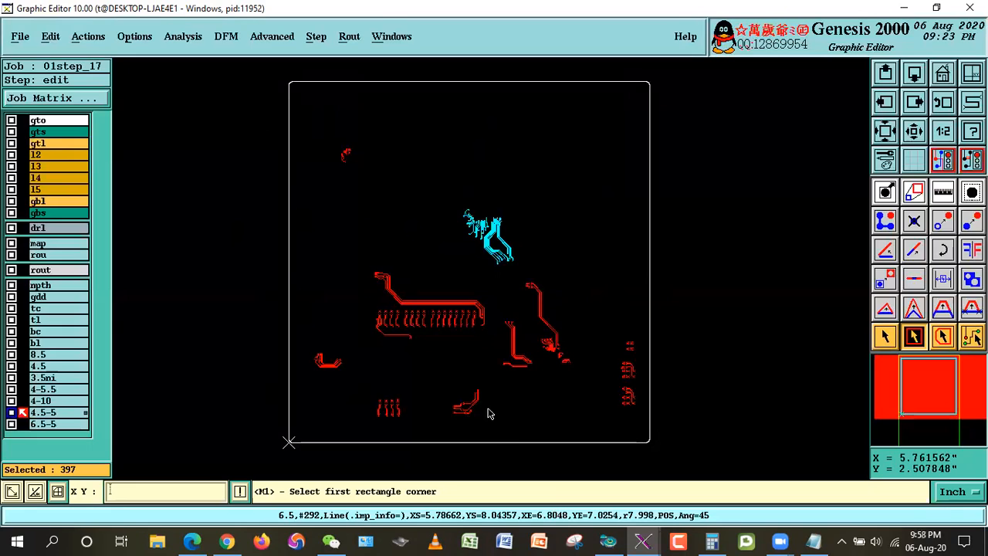
pyautogui.click(885, 335)
pyautogui.click(554, 214)
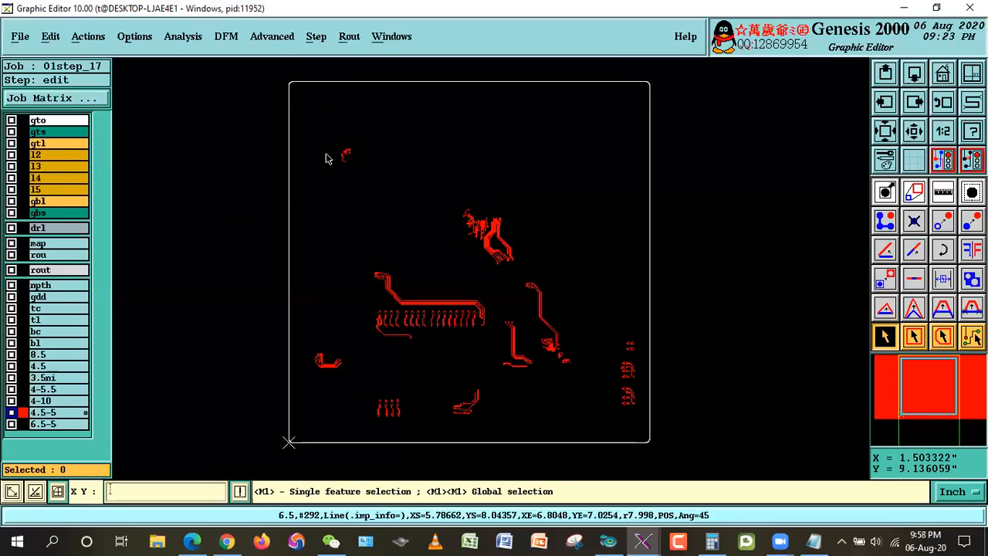
# Step: Run Signal Layer Checks with 8 mil spacing on layer 4.5-5 and list the results down to the green severity level
pyautogui.click(189, 38)
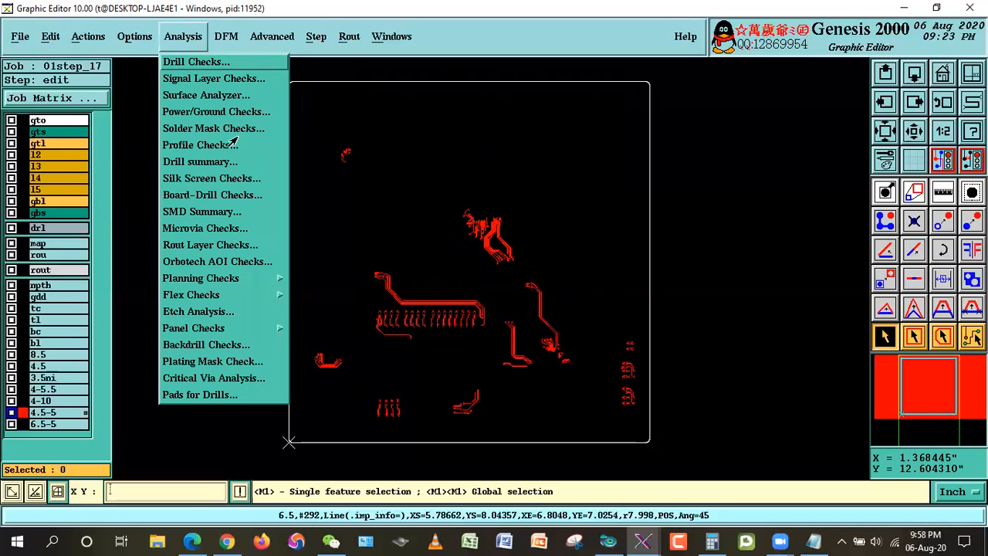
pyautogui.click(207, 78)
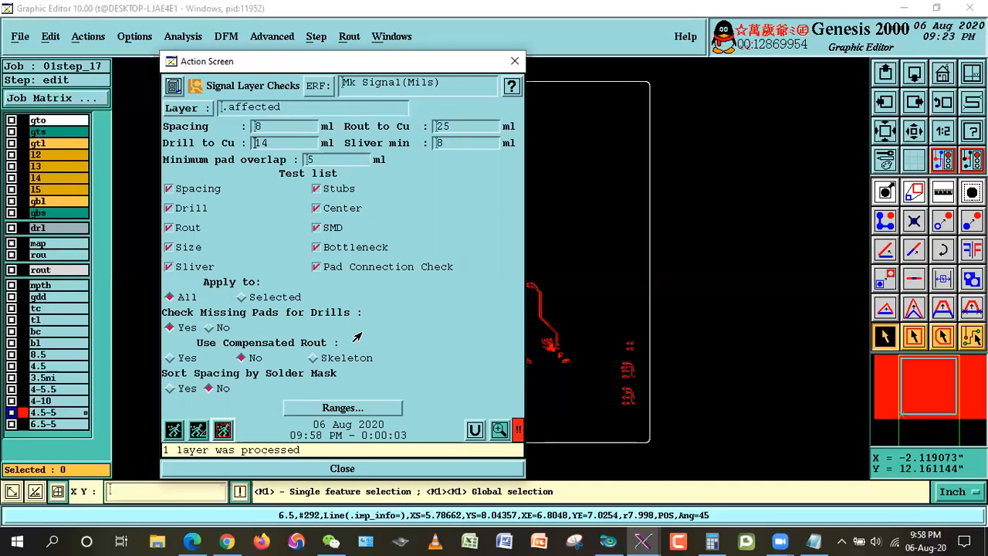
pyautogui.click(500, 430)
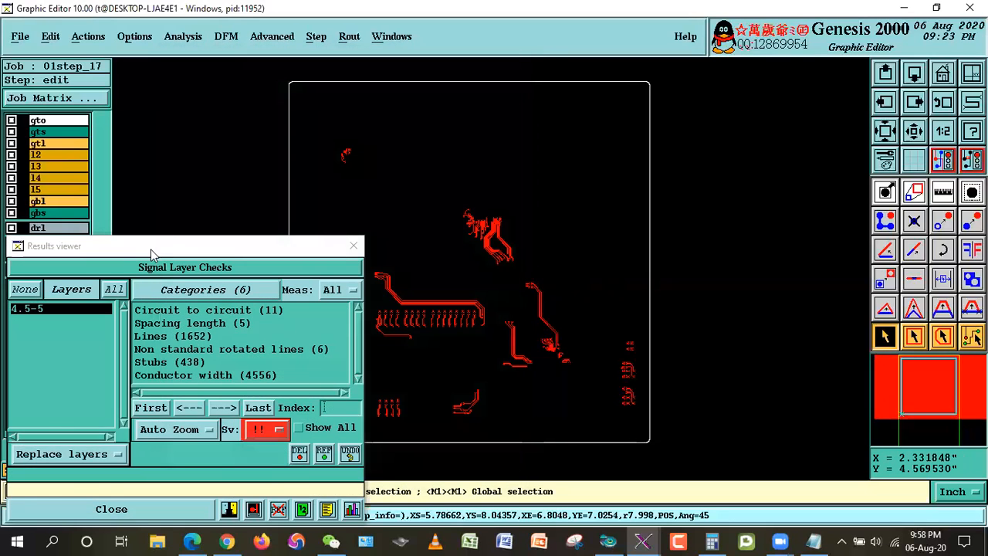
pyautogui.click(319, 361)
pyautogui.click(310, 334)
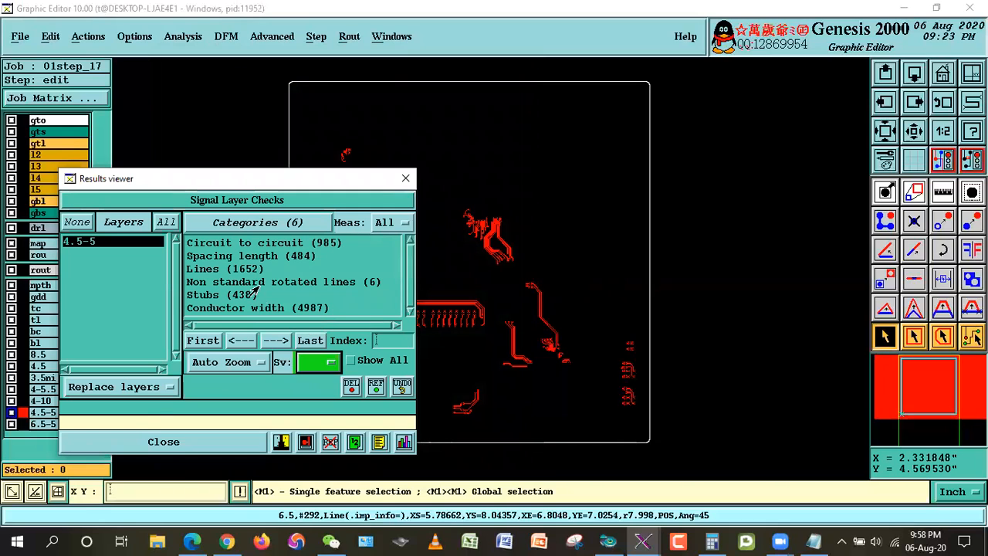
# Step: Open the circuit-to-circuit results histogram at 0.1 resolution and mark the 4.9–5 mil spacing range
pyautogui.click(212, 242)
pyautogui.click(404, 441)
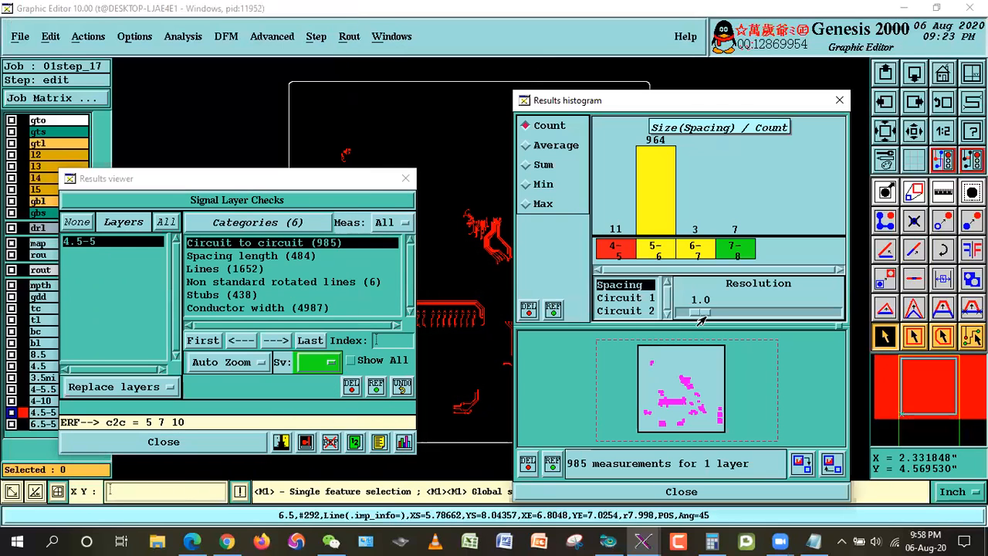
pyautogui.moveTo(700, 314); pyautogui.dragTo(644, 315)
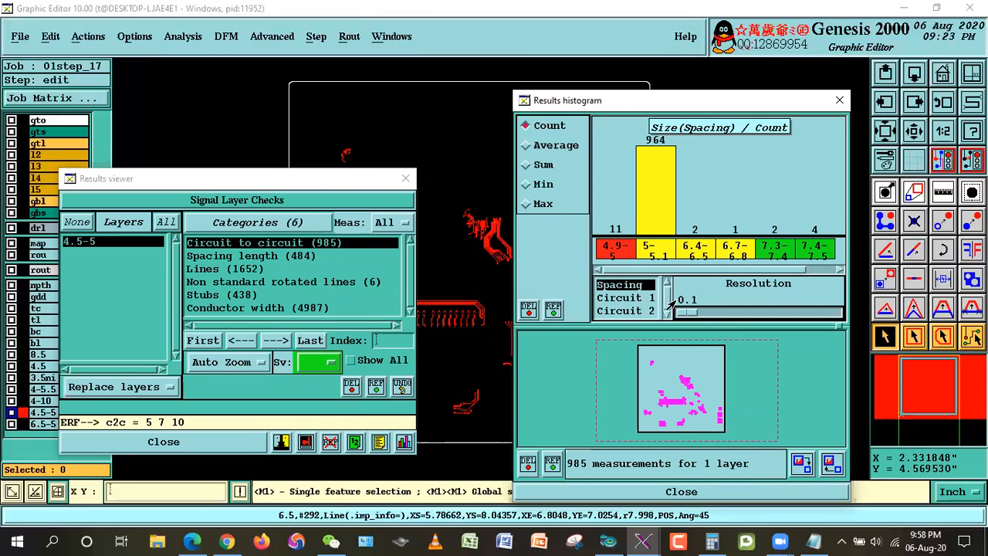
pyautogui.click(606, 251)
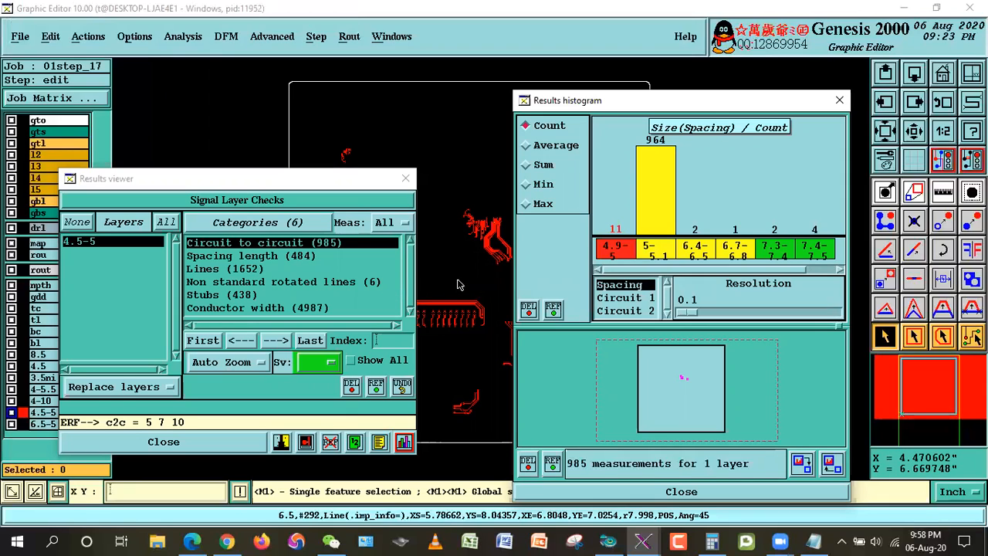
# Step: Turn on showing all measurements on the board, clear the check windows away from the traces and close the check settings
pyautogui.moveTo(715, 108); pyautogui.dragTo(776, 107)
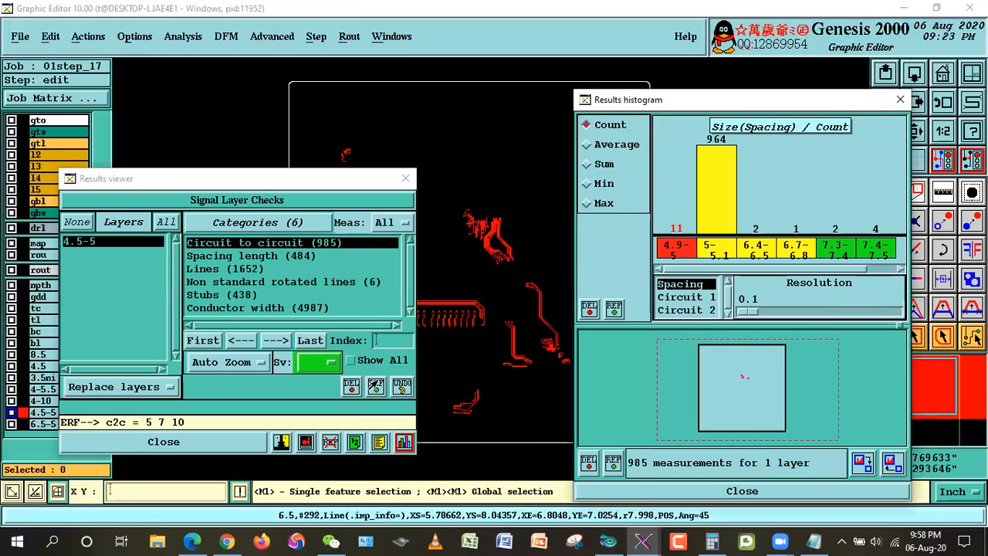
pyautogui.click(351, 360)
pyautogui.moveTo(346, 180); pyautogui.dragTo(153, 187)
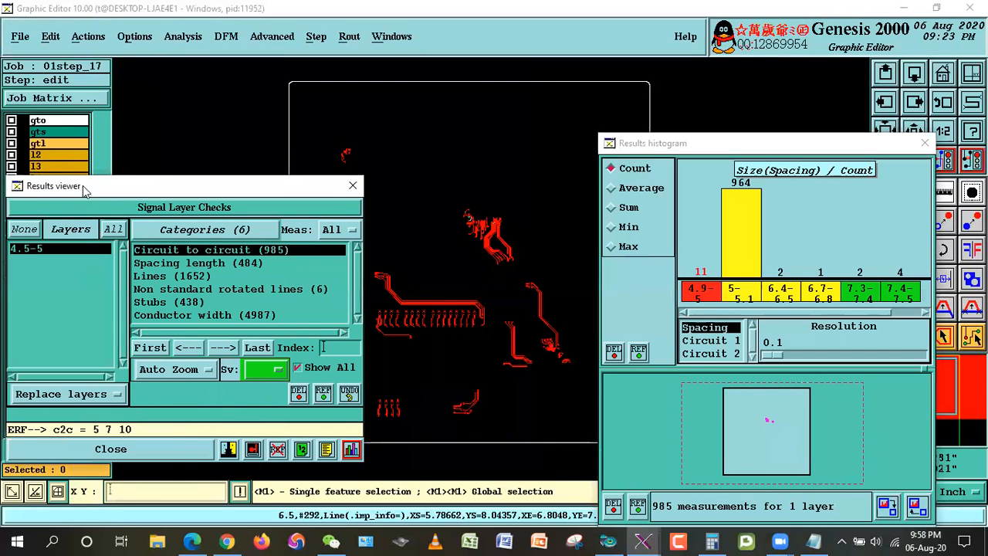
pyautogui.moveTo(81, 187); pyautogui.dragTo(14, 178)
pyautogui.moveTo(660, 150); pyautogui.dragTo(706, 138)
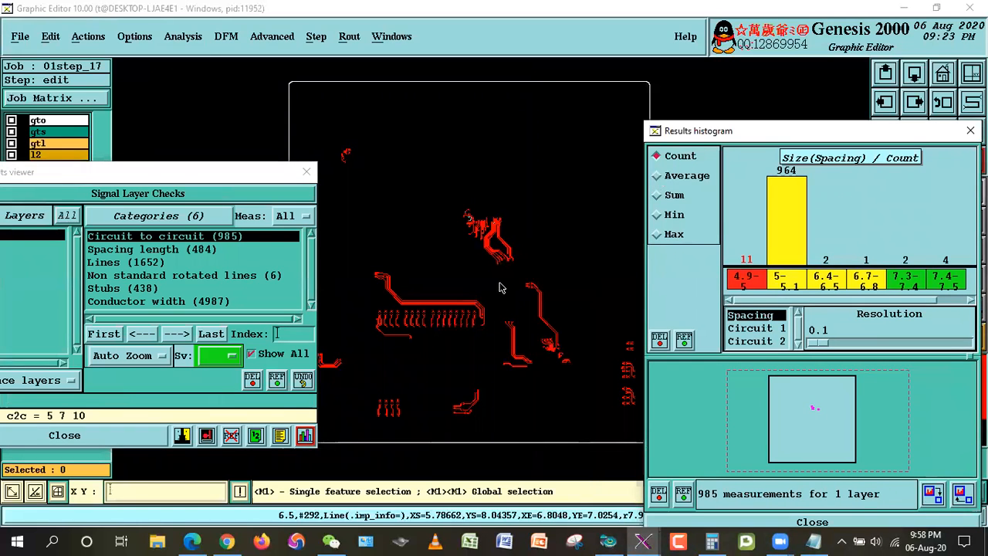
pyautogui.click(203, 192)
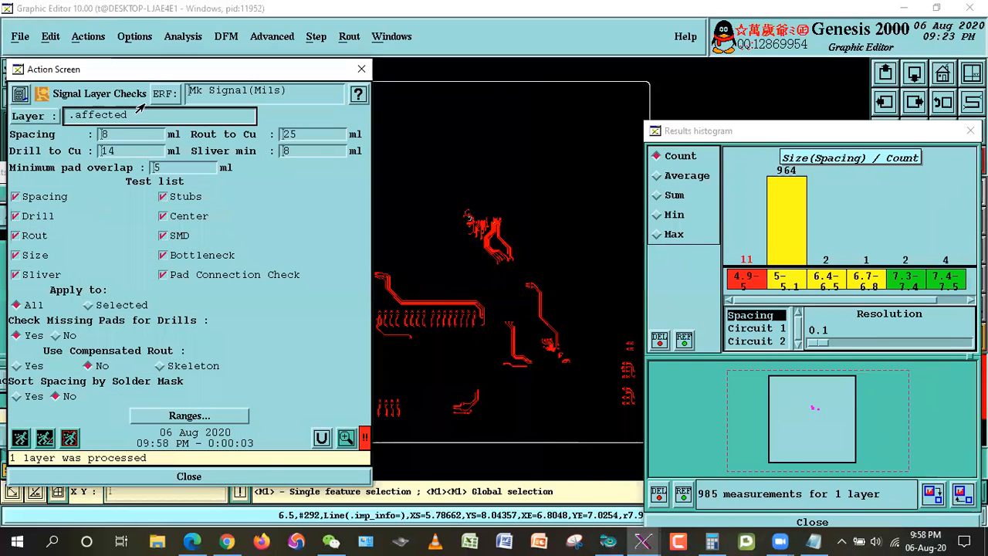
pyautogui.click(248, 475)
pyautogui.click(68, 124)
pyautogui.click(68, 124)
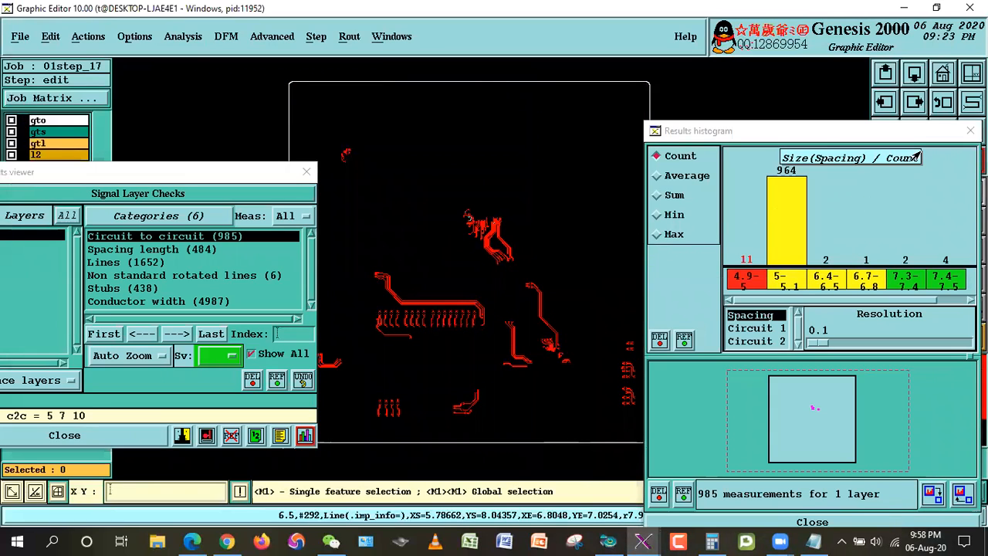
# Step: Add the 6.4–6.5, 6.7–6.8, 7.3–7.4, 7.4–7.5 and 7.5–7.6 mil spacing ranges to the marked measurements
pyautogui.moveTo(826, 138); pyautogui.dragTo(753, 129)
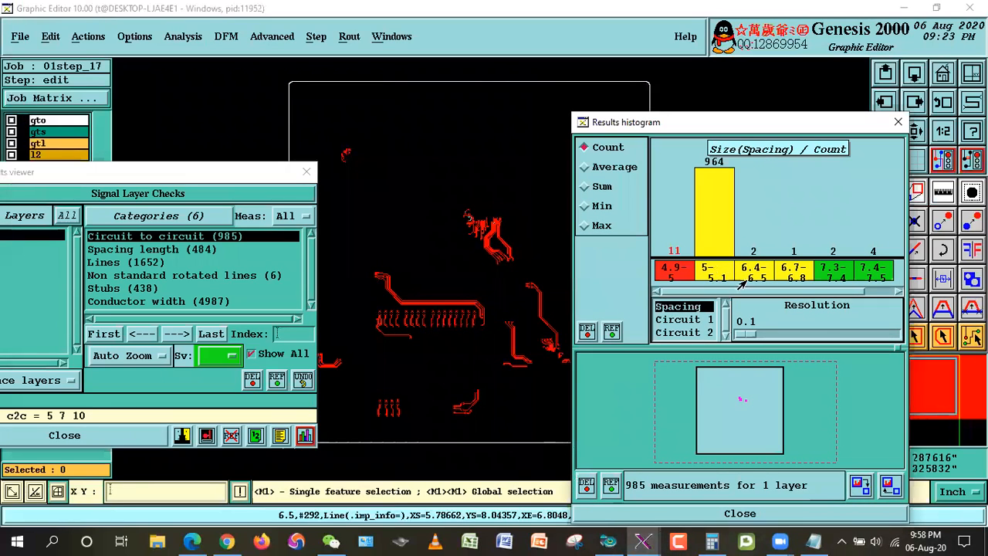
pyautogui.click(755, 272)
pyautogui.click(795, 274)
pyautogui.click(876, 273)
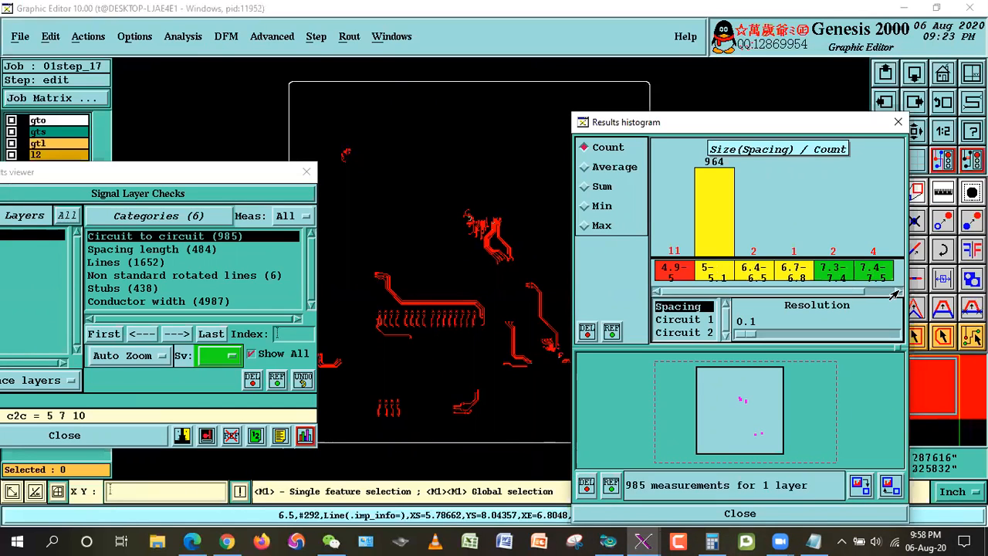
pyautogui.click(896, 292)
pyautogui.click(874, 275)
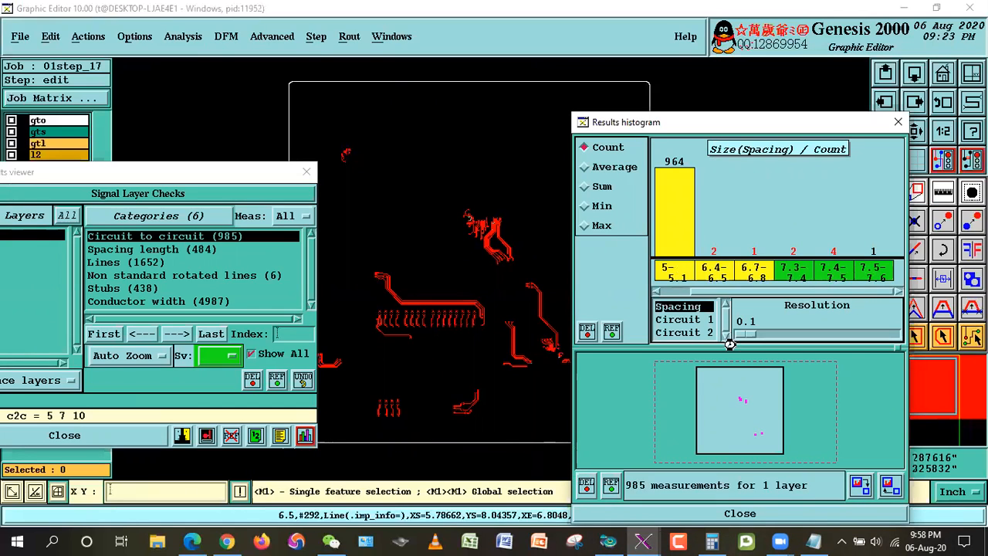
# Step: Delete the 4.5-5 lines in the central cluster and in the group to its lower right, both containing marked spacing measurements
pyautogui.moveTo(745, 126); pyautogui.dragTo(844, 210)
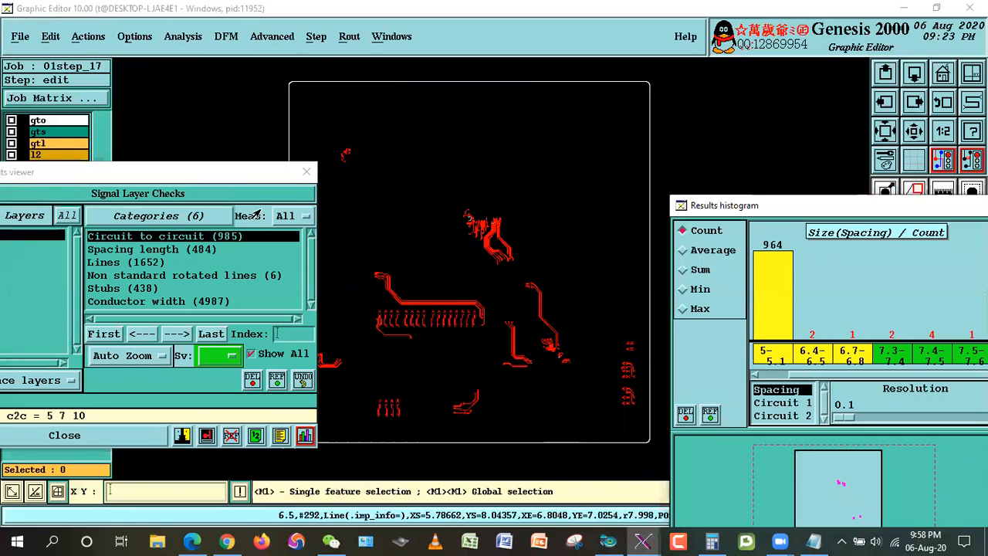
pyautogui.moveTo(227, 182); pyautogui.dragTo(23, 223)
pyautogui.moveTo(764, 210); pyautogui.dragTo(784, 411)
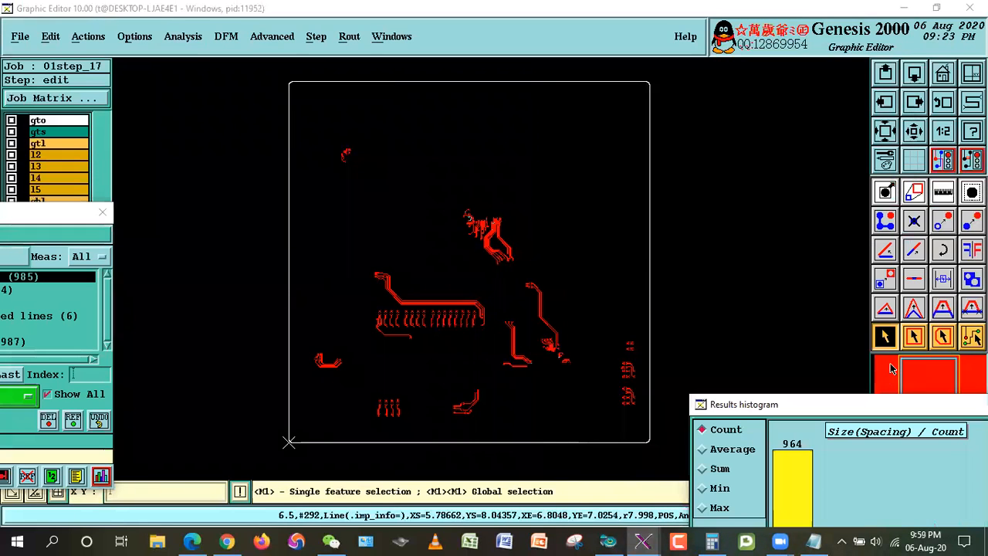
pyautogui.click(913, 337)
pyautogui.click(453, 204)
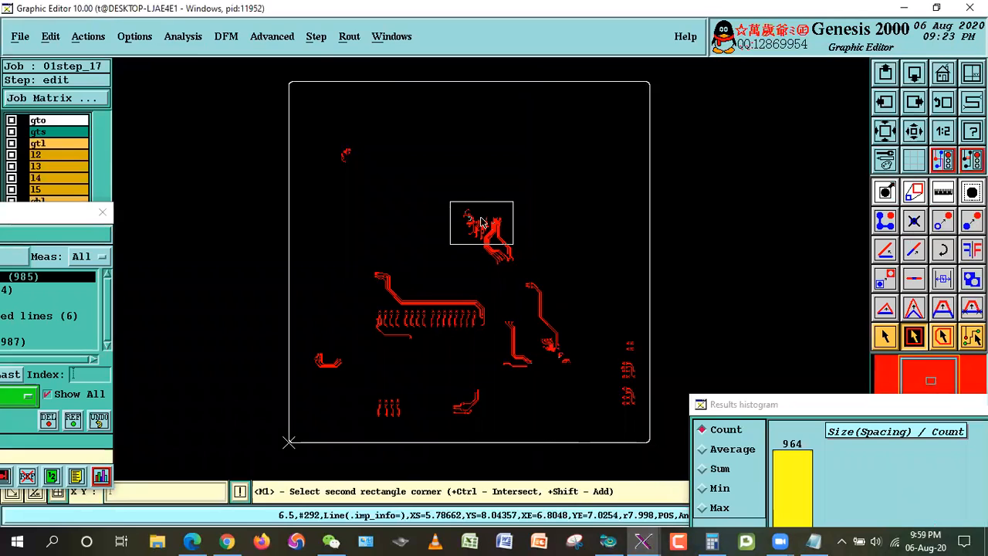
pyautogui.click(535, 280)
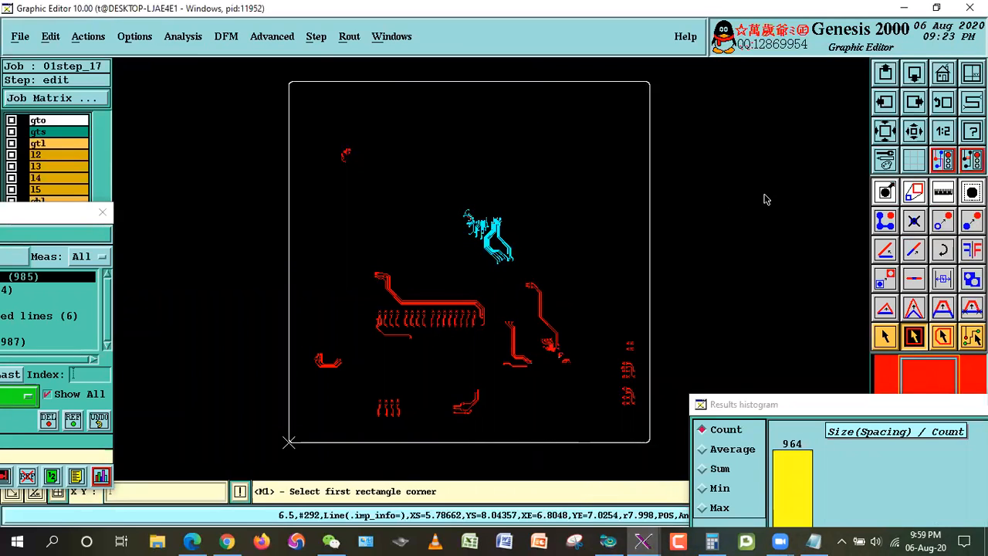
pyautogui.click(494, 278)
pyautogui.click(593, 403)
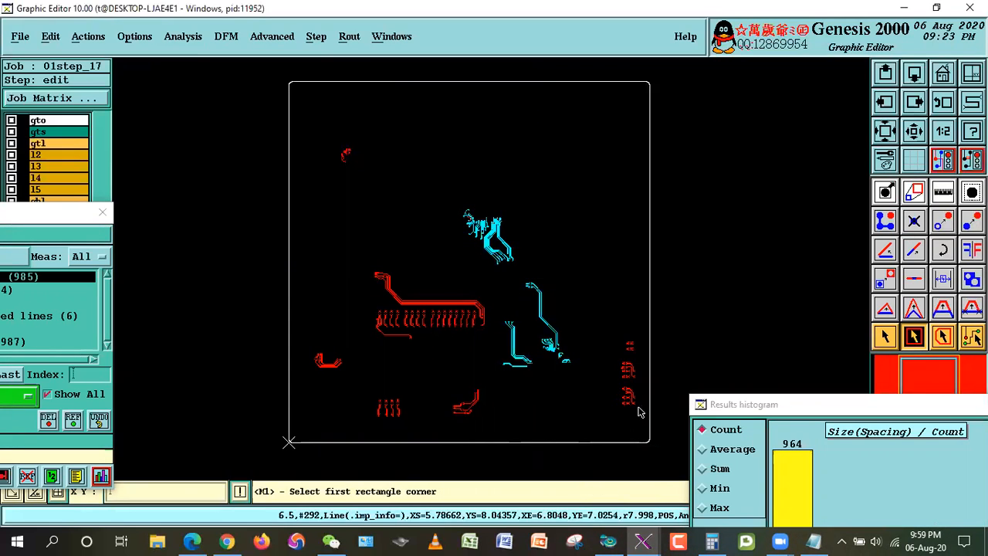
pyautogui.hotkey('ctrl', 'b')
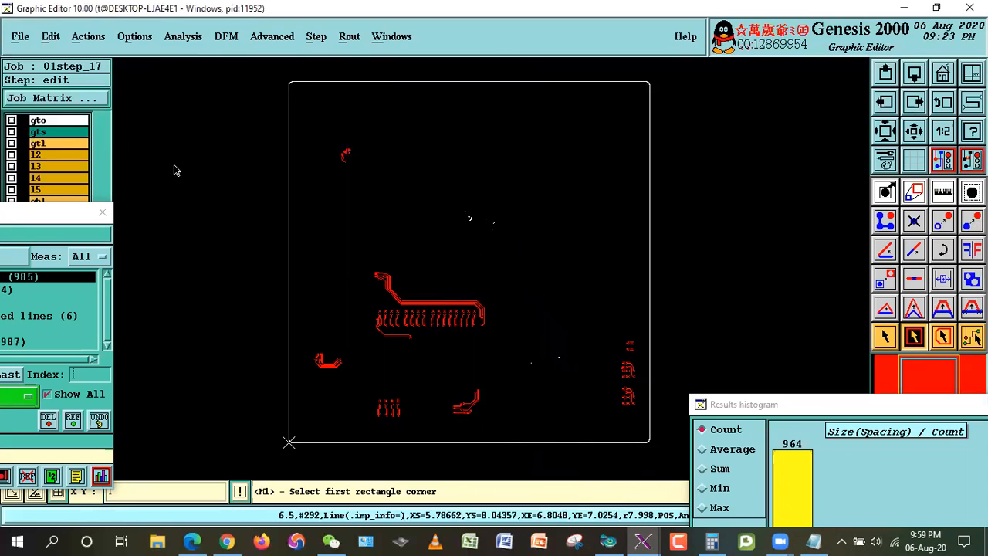
# Step: Clear the selection and measurement highlights, and dismiss the browser news notification
pyautogui.click(88, 36)
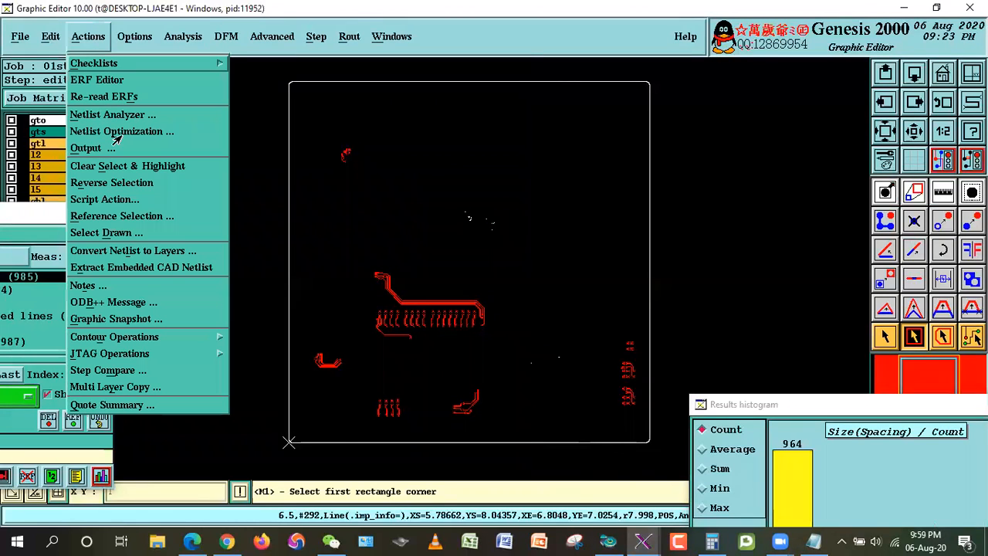
pyautogui.click(129, 168)
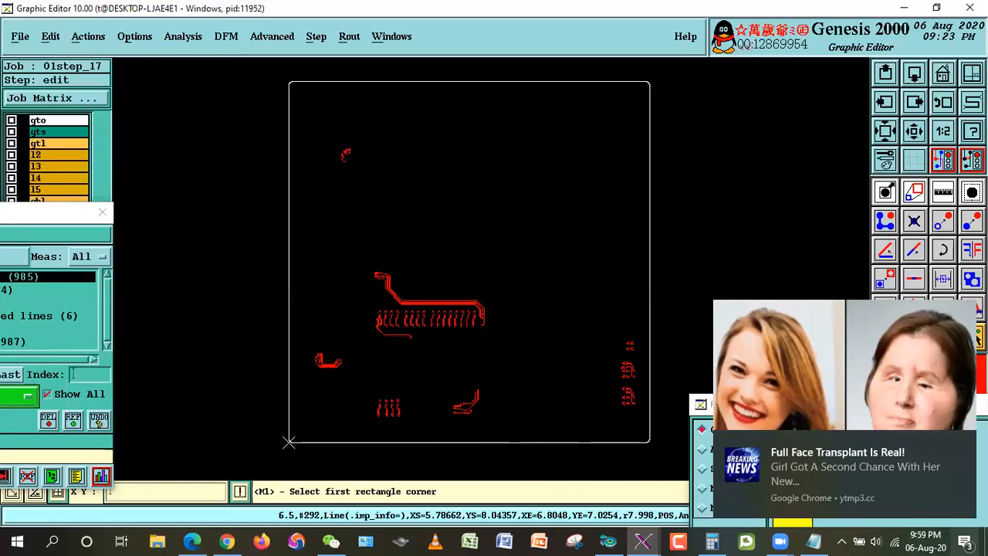
pyautogui.click(965, 542)
pyautogui.click(924, 460)
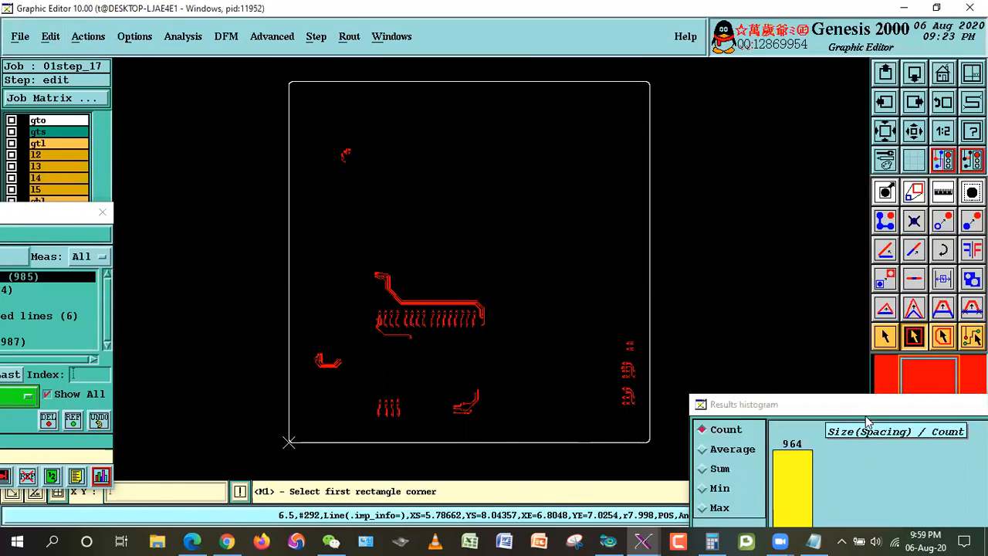
# Step: Close the spacing histogram and the earlier signal layer check results
pyautogui.moveTo(866, 421); pyautogui.dragTo(533, 162)
pyautogui.moveTo(595, 145); pyautogui.dragTo(703, 101)
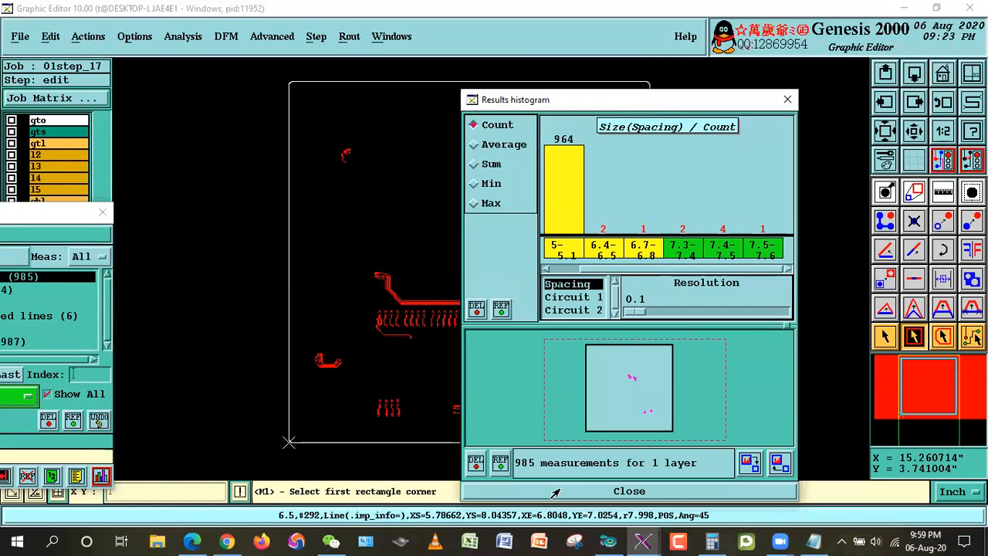
pyautogui.click(555, 491)
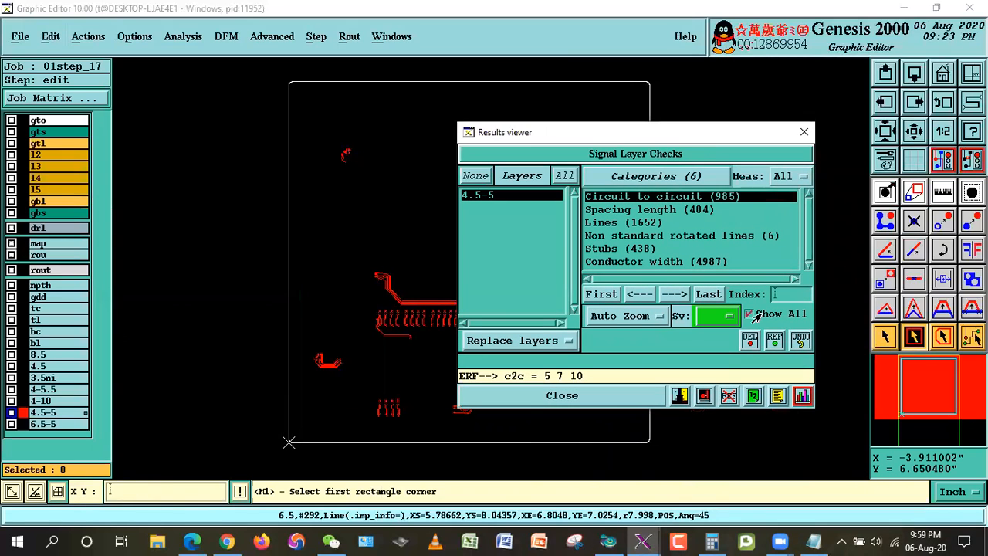
pyautogui.click(642, 396)
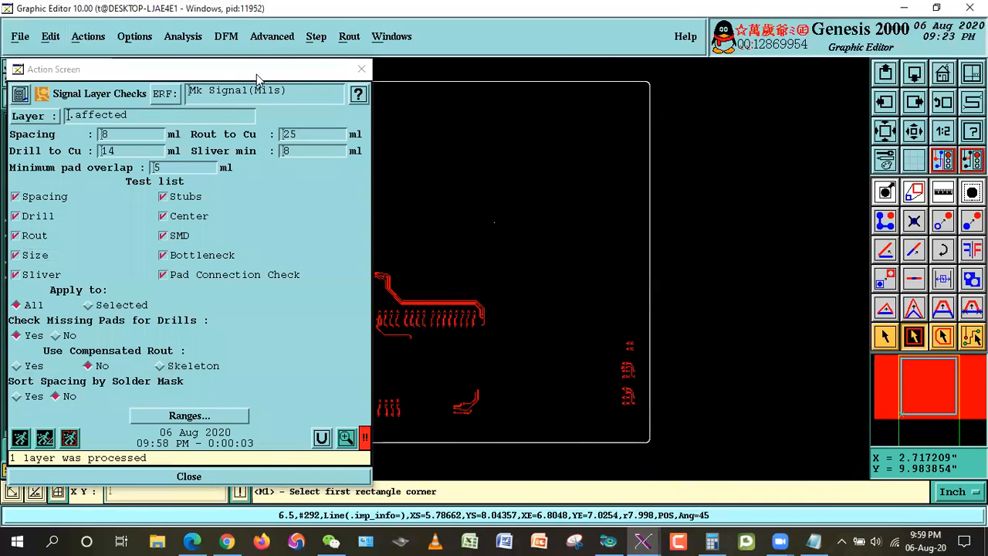
# Step: Rerun the signal layer checks on the affected layer and chart circuit-to-circuit spacing at 0.1 resolution, keeping the result windows clear of the traces
pyautogui.moveTo(257, 77); pyautogui.dragTo(488, 74)
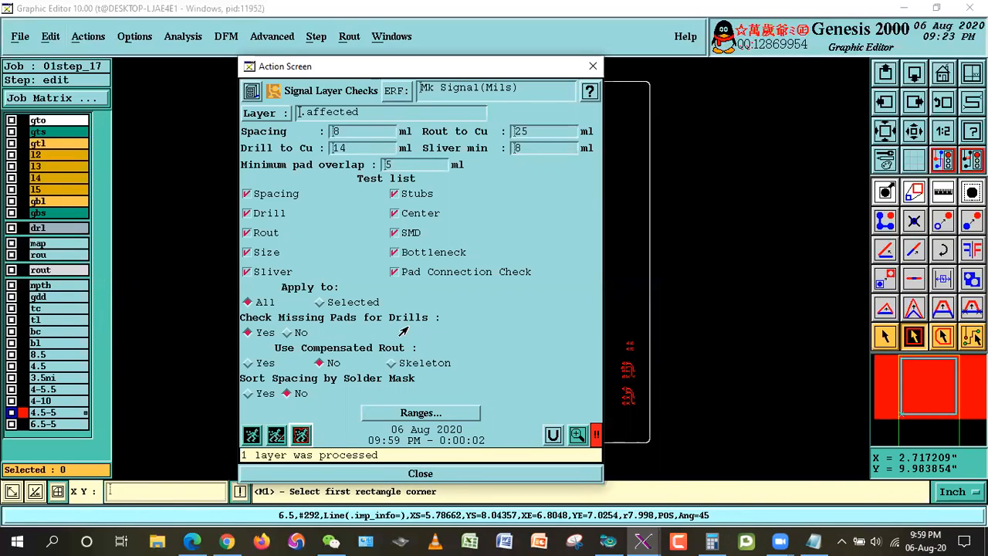
pyautogui.click(576, 435)
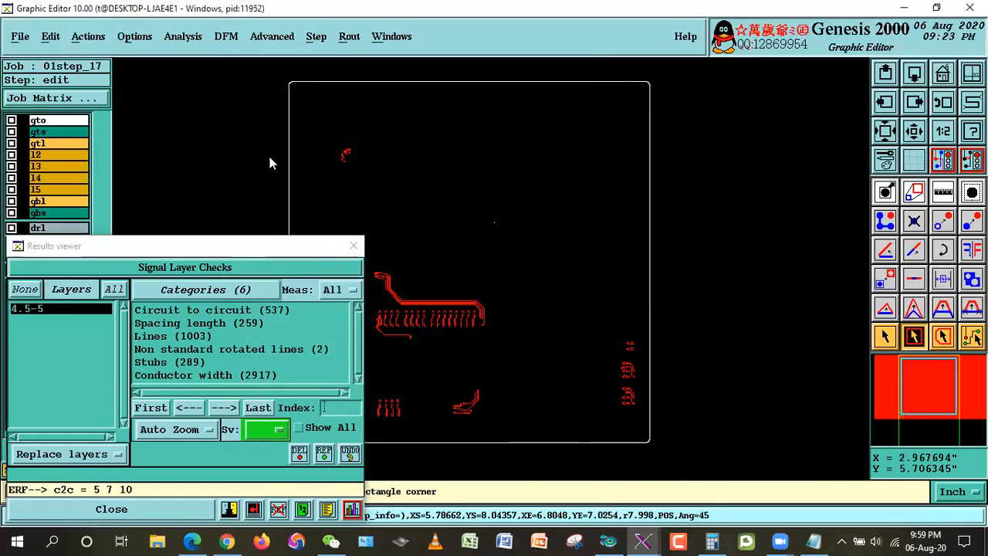
pyautogui.click(426, 421)
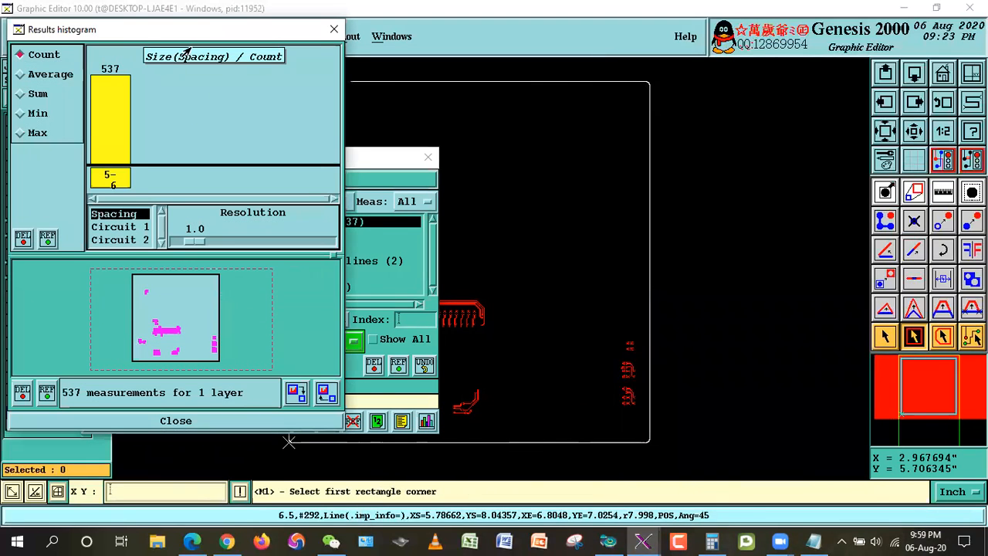
pyautogui.moveTo(196, 33); pyautogui.dragTo(715, 91)
pyautogui.moveTo(720, 301); pyautogui.dragTo(702, 302)
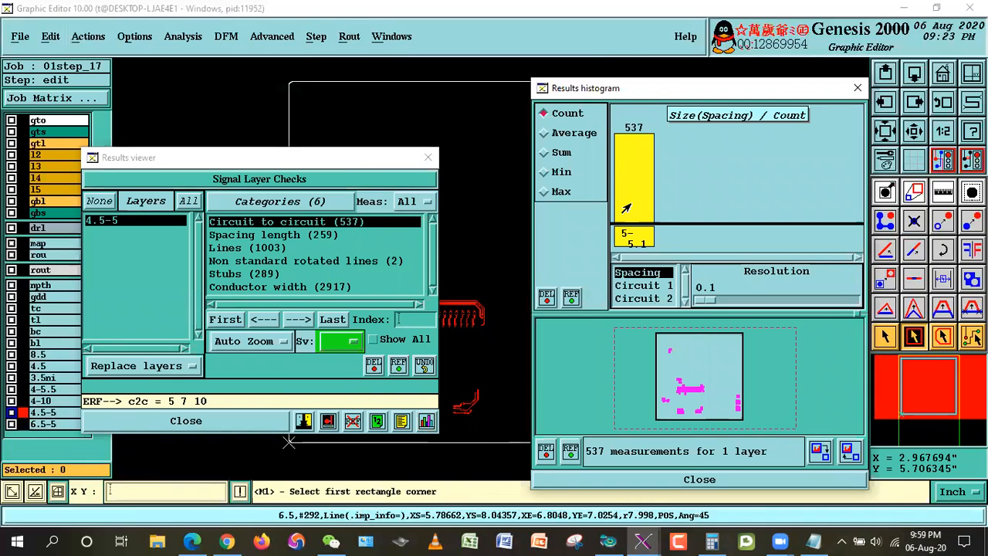
pyautogui.moveTo(679, 92); pyautogui.dragTo(728, 105)
pyautogui.moveTo(369, 164); pyautogui.dragTo(296, 123)
pyautogui.click(707, 105)
pyautogui.moveTo(708, 106); pyautogui.dragTo(766, 106)
pyautogui.moveTo(311, 123); pyautogui.dragTo(213, 114)
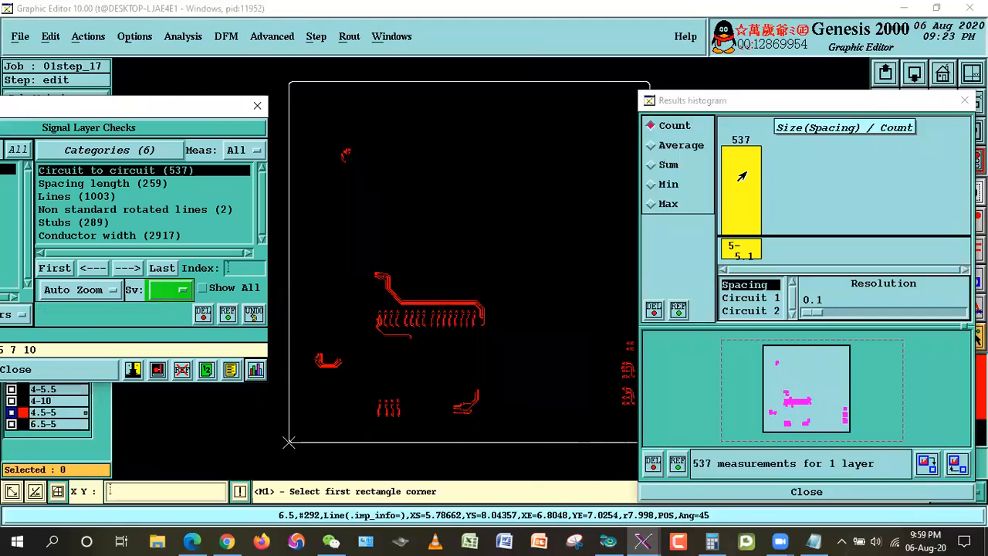
pyautogui.moveTo(760, 107); pyautogui.dragTo(735, 288)
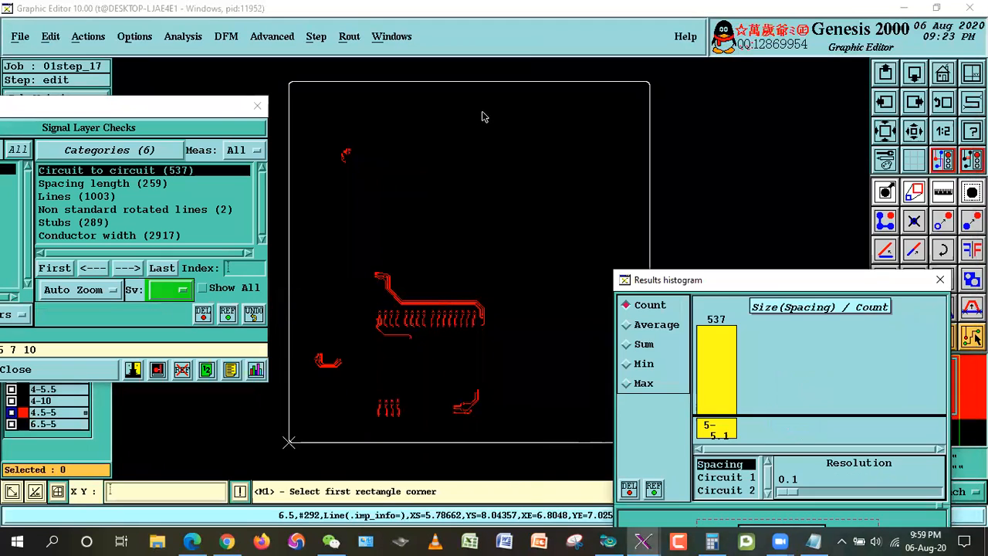
pyautogui.click(483, 114)
pyautogui.rightClick(496, 117)
pyautogui.click(533, 147)
pyautogui.hotkey('ctrl', 'b')
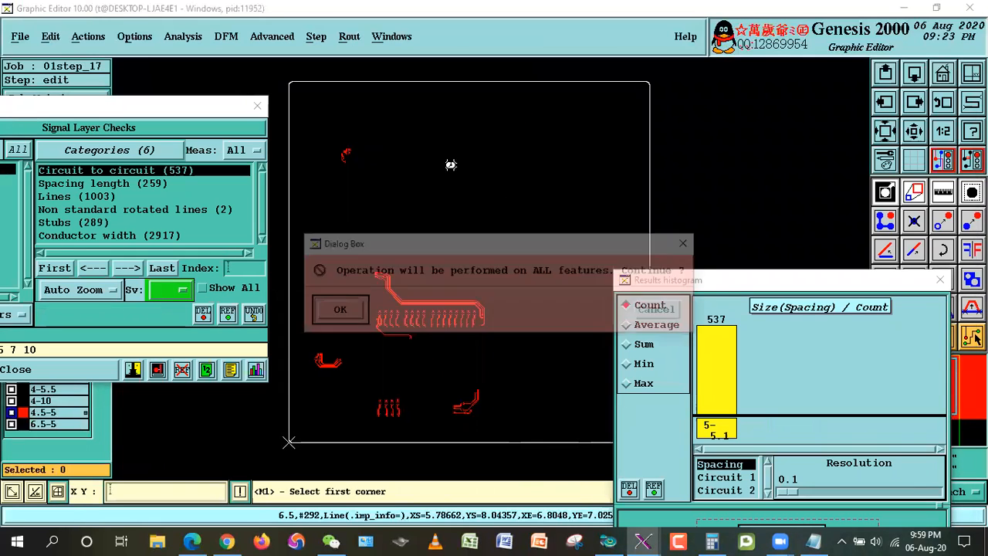
pyautogui.click(660, 312)
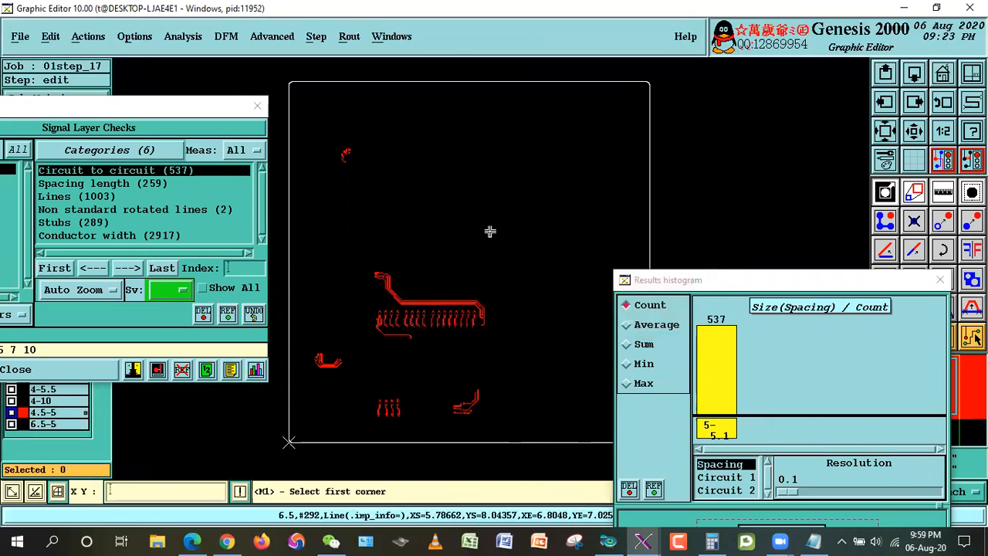
# Step: Undo the deletion of the 4.5-5 line groups and close the spacing histogram, returning to single feature selection
pyautogui.moveTo(748, 286); pyautogui.dragTo(735, 127)
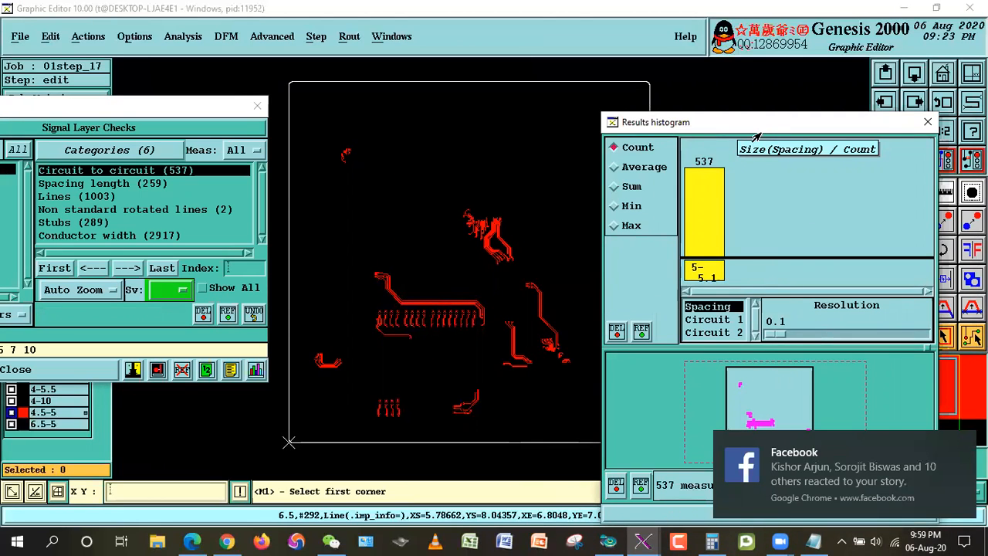
pyautogui.moveTo(760, 122); pyautogui.dragTo(760, 60)
pyautogui.click(650, 451)
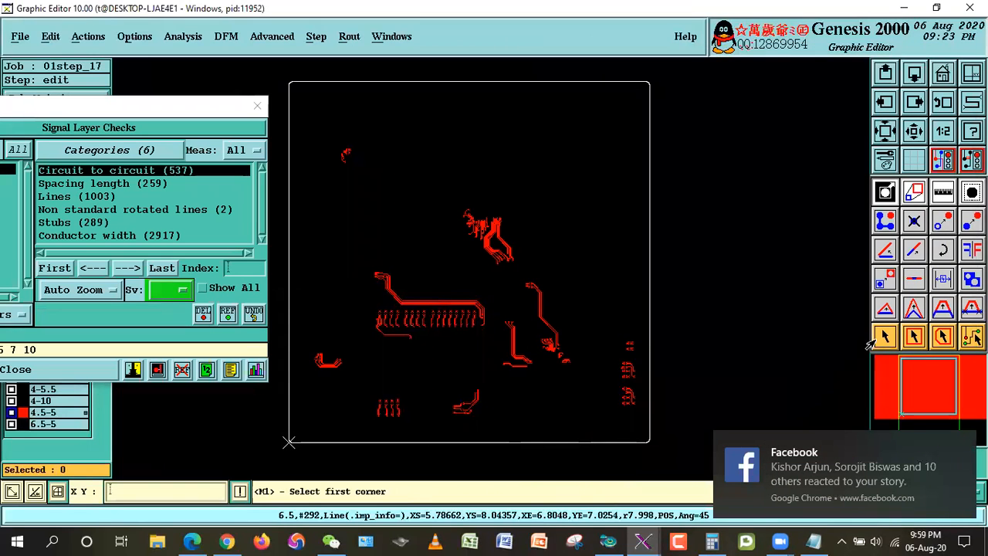
pyautogui.click(874, 340)
pyautogui.moveTo(142, 106); pyautogui.dragTo(292, 95)
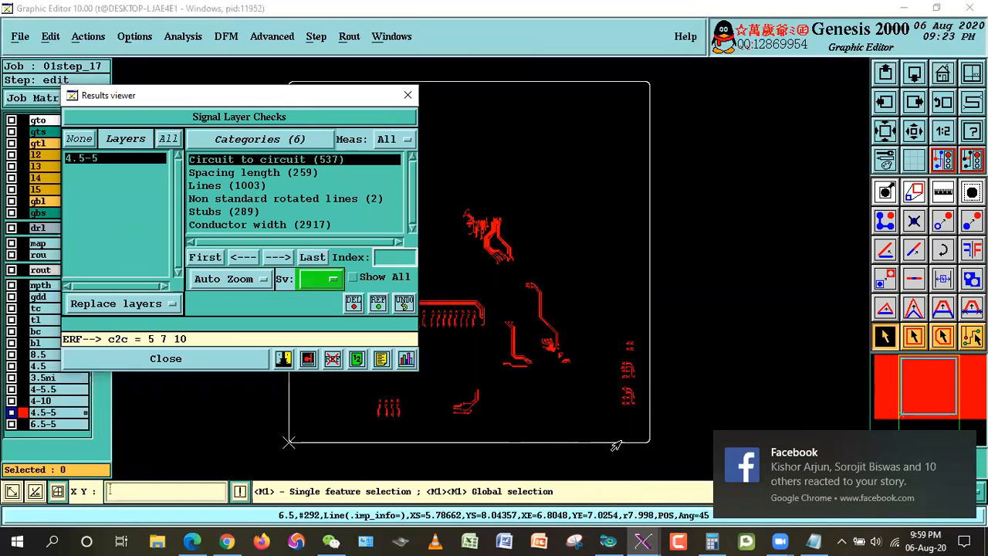
# Step: Open Outer Layer Steps.txt from the Steps folder and highlight item 17 about enlarging trace lines inside and outside BGA
pyautogui.click(901, 7)
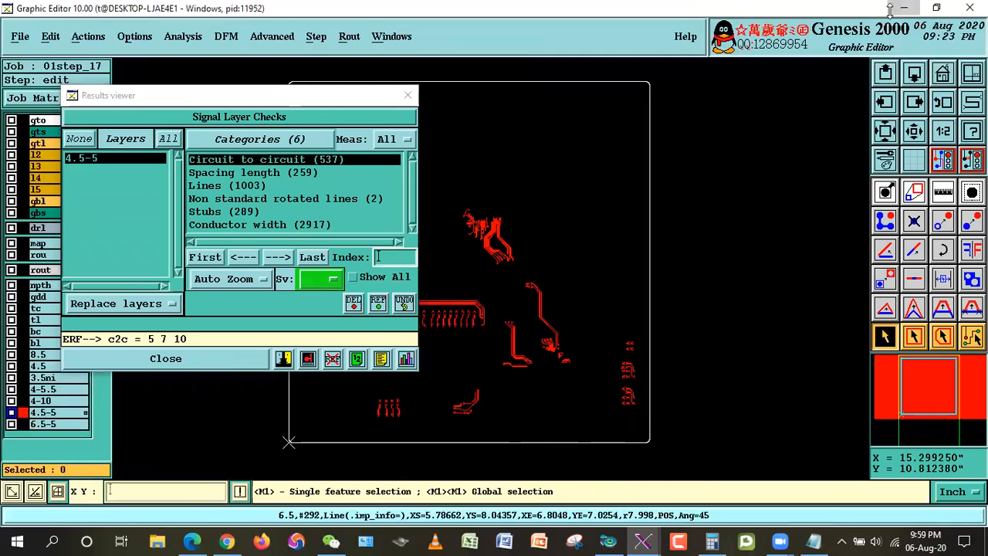
pyautogui.click(931, 77)
pyautogui.doubleClick(949, 99)
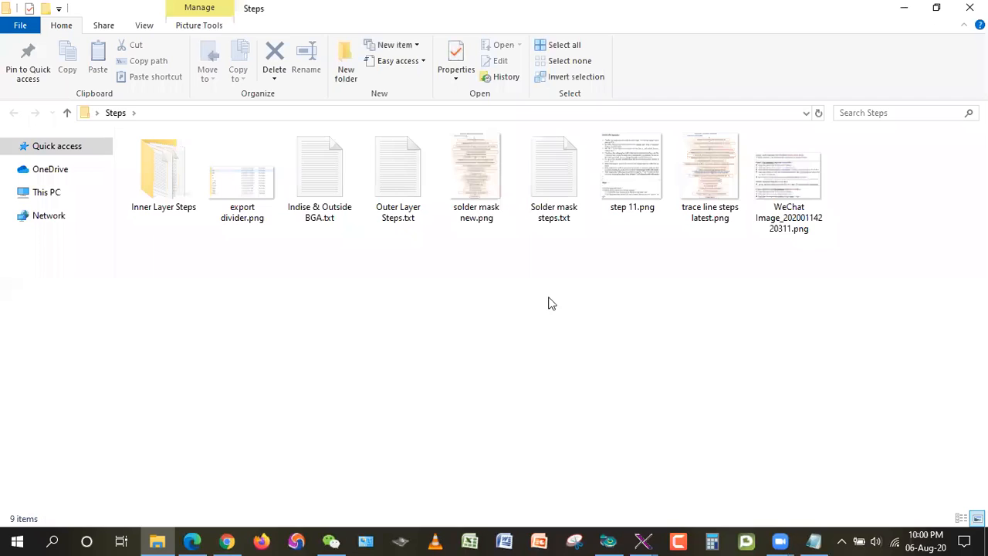
pyautogui.doubleClick(404, 173)
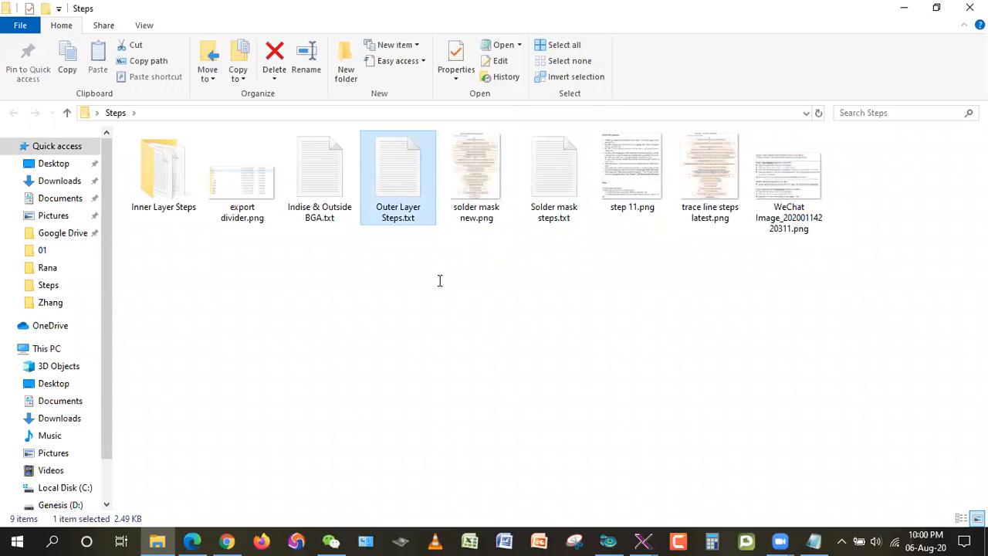
pyautogui.click(920, 150)
pyautogui.scroll(-1, 534, 333)
pyautogui.scroll(-8, 534, 333)
pyautogui.moveTo(427, 159); pyautogui.dragTo(7, 160)
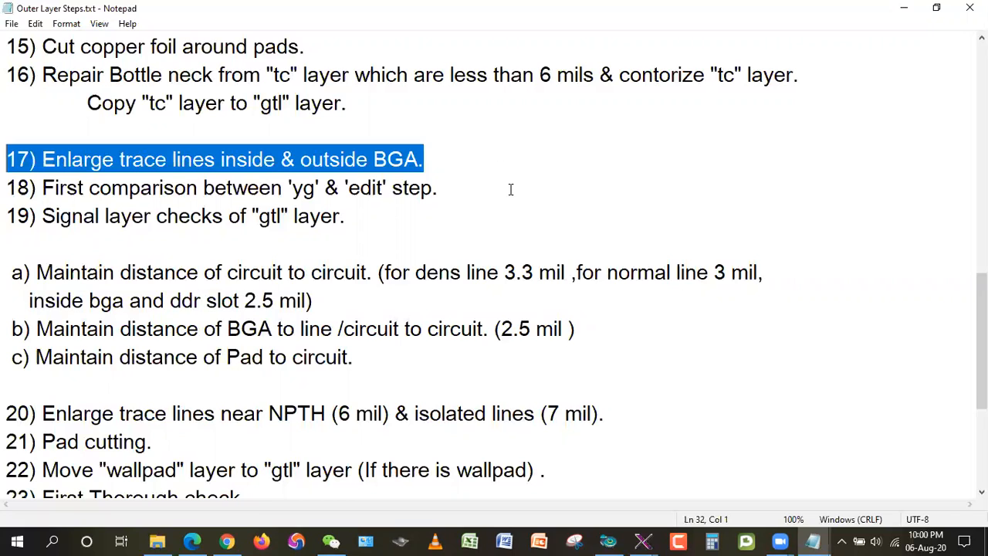
# Step: Put the notes away, switch back to Genesis 2000 and close the signal layer check results
pyautogui.click(904, 8)
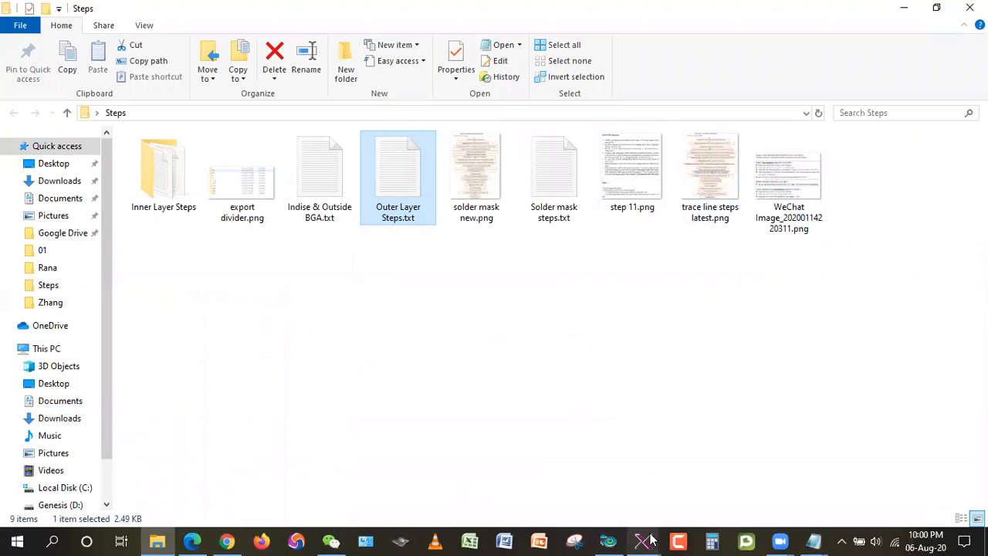
pyautogui.moveTo(644, 541)
pyautogui.click(765, 491)
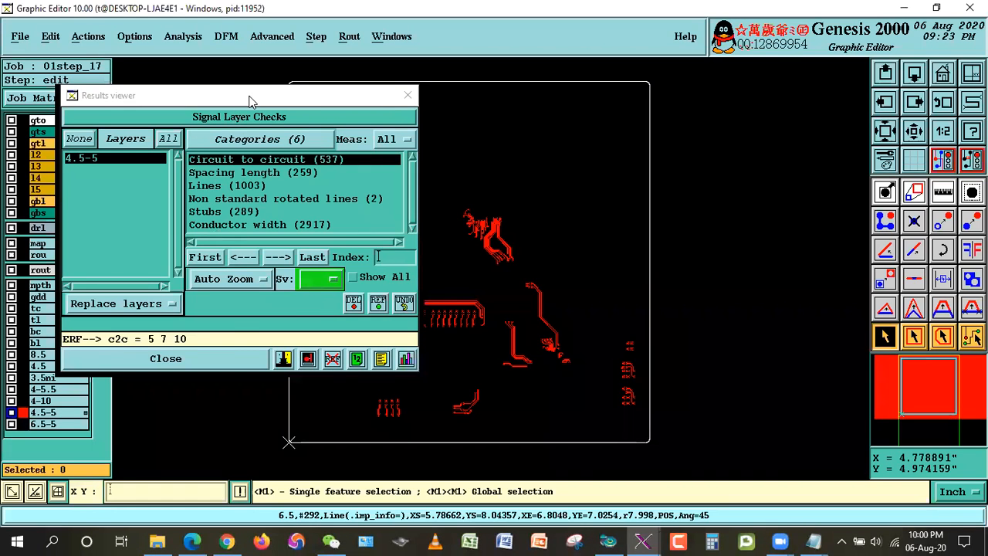
pyautogui.moveTo(250, 100); pyautogui.dragTo(311, 94)
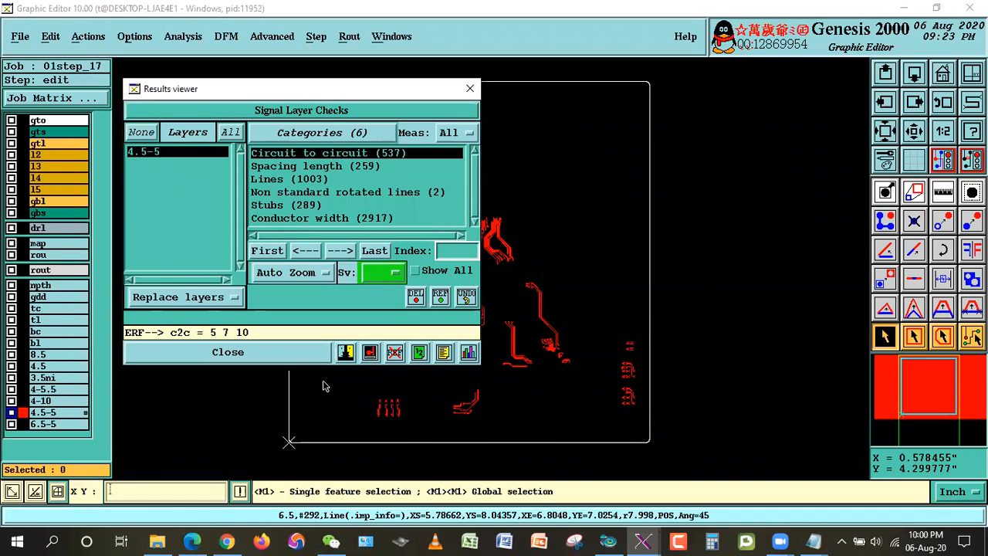
pyautogui.click(286, 357)
# Step: Review the impedance table in 01S213-62858.pdf and the enlargement rules in Indise & Outside BGA.txt, and return to the Genesis 2000 board
pyautogui.click(190, 536)
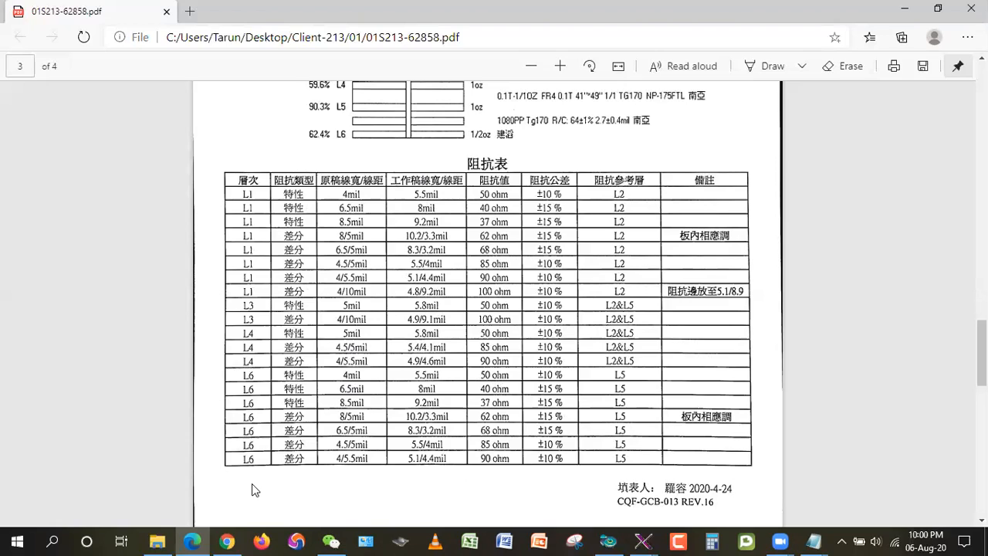
pyautogui.hotkey('alt', 'Tab')
pyautogui.hotkey('alt', 'Tab')
pyautogui.click(815, 541)
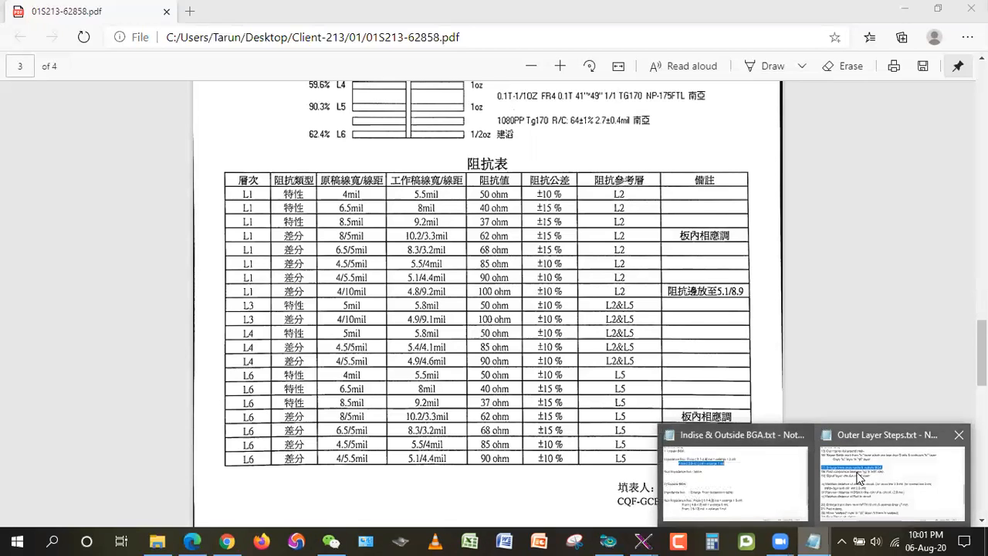
pyautogui.click(756, 486)
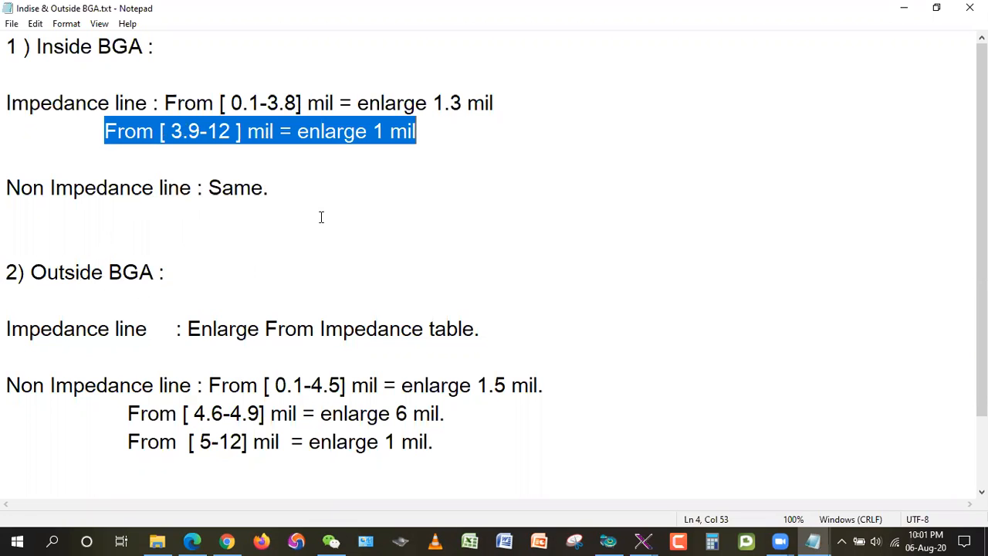
pyautogui.click(903, 8)
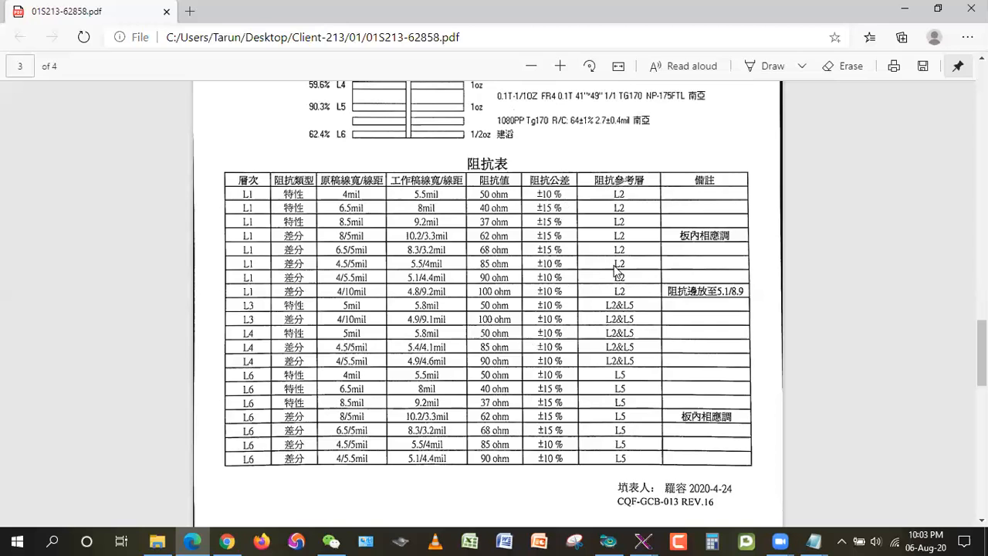
pyautogui.click(971, 8)
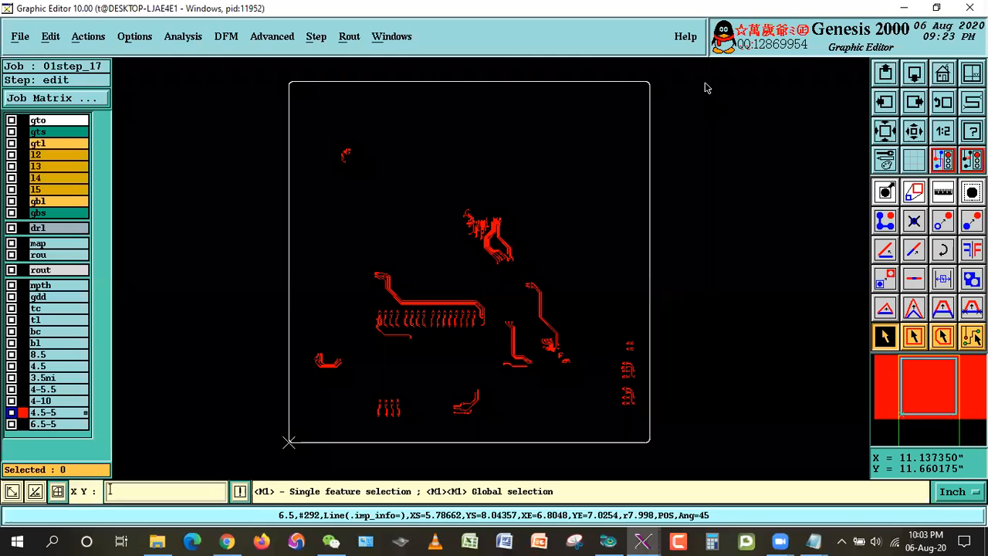